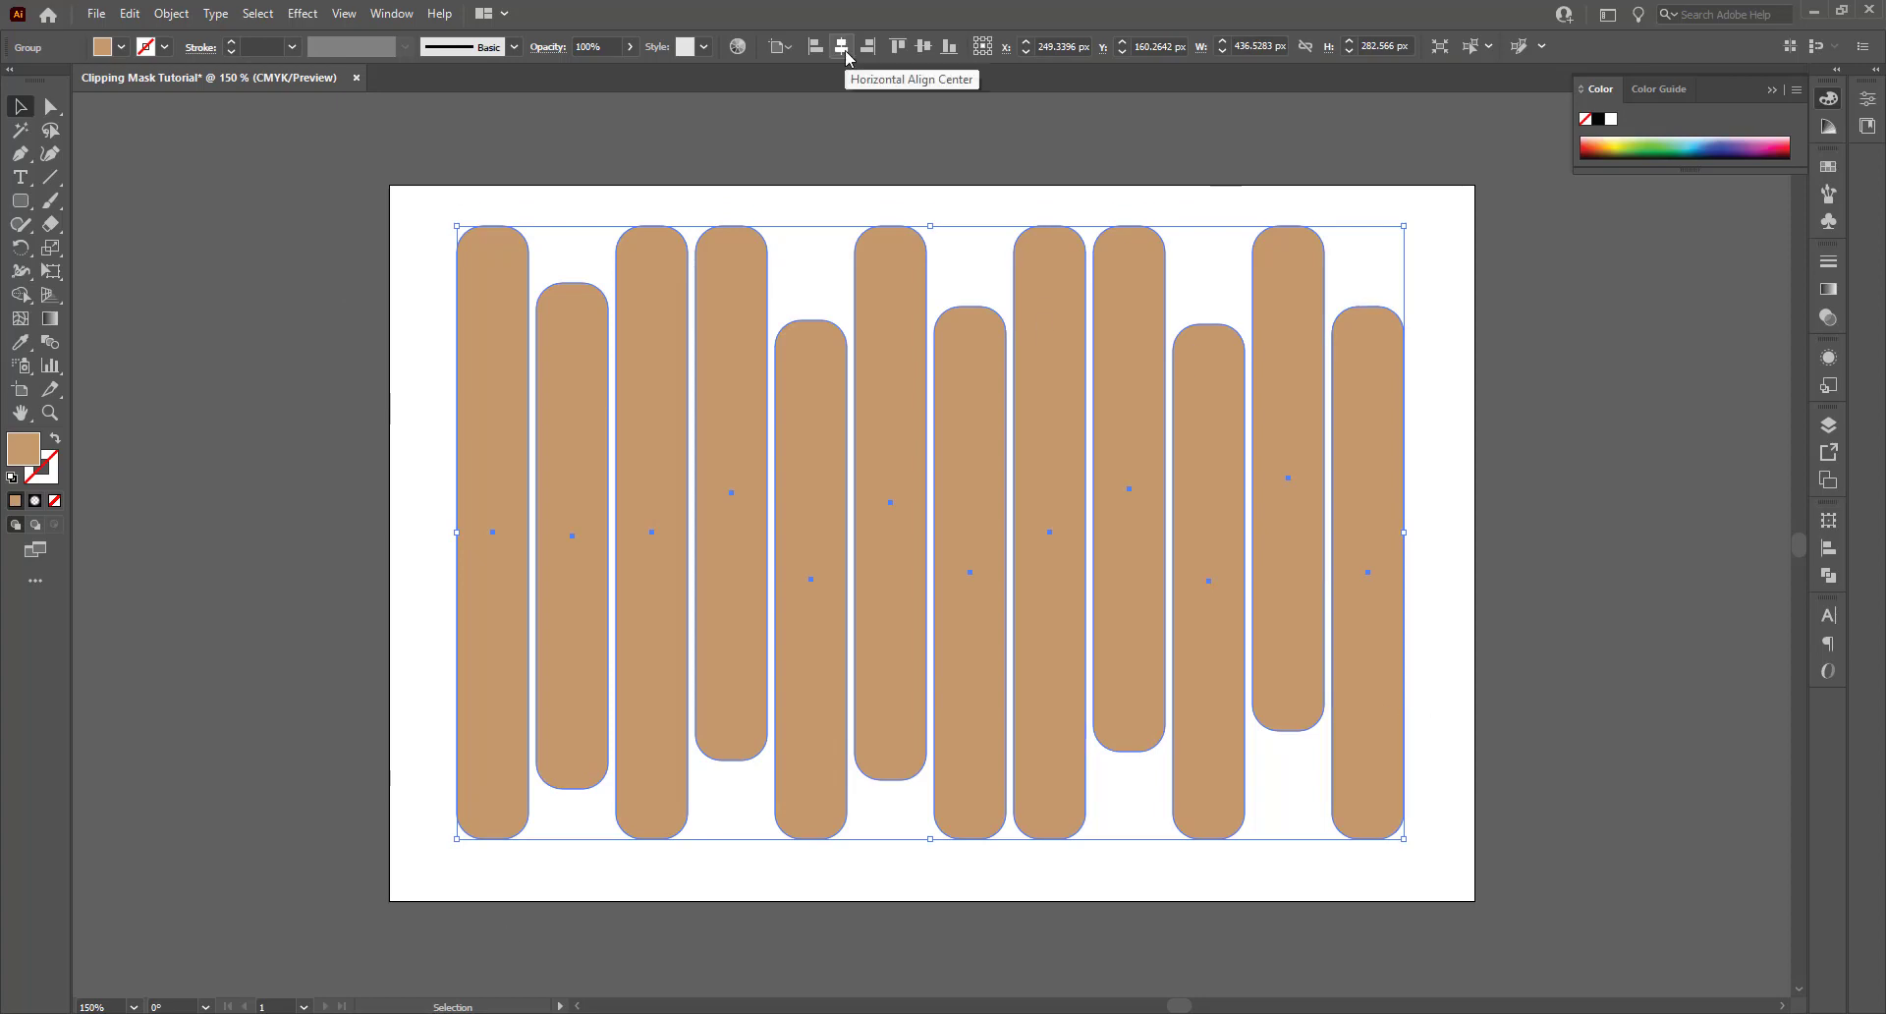
# Centre the group of brown bars horizontally and vertically on the artboard and deselect it
pyautogui.click(841, 46)
pyautogui.click(923, 46)
pyautogui.click(779, 46)
pyautogui.click(830, 69)
pyautogui.click(416, 201)
# Place the Imgae picture so that it covers the whole artboard
pyautogui.click(96, 14)
pyautogui.click(125, 375)
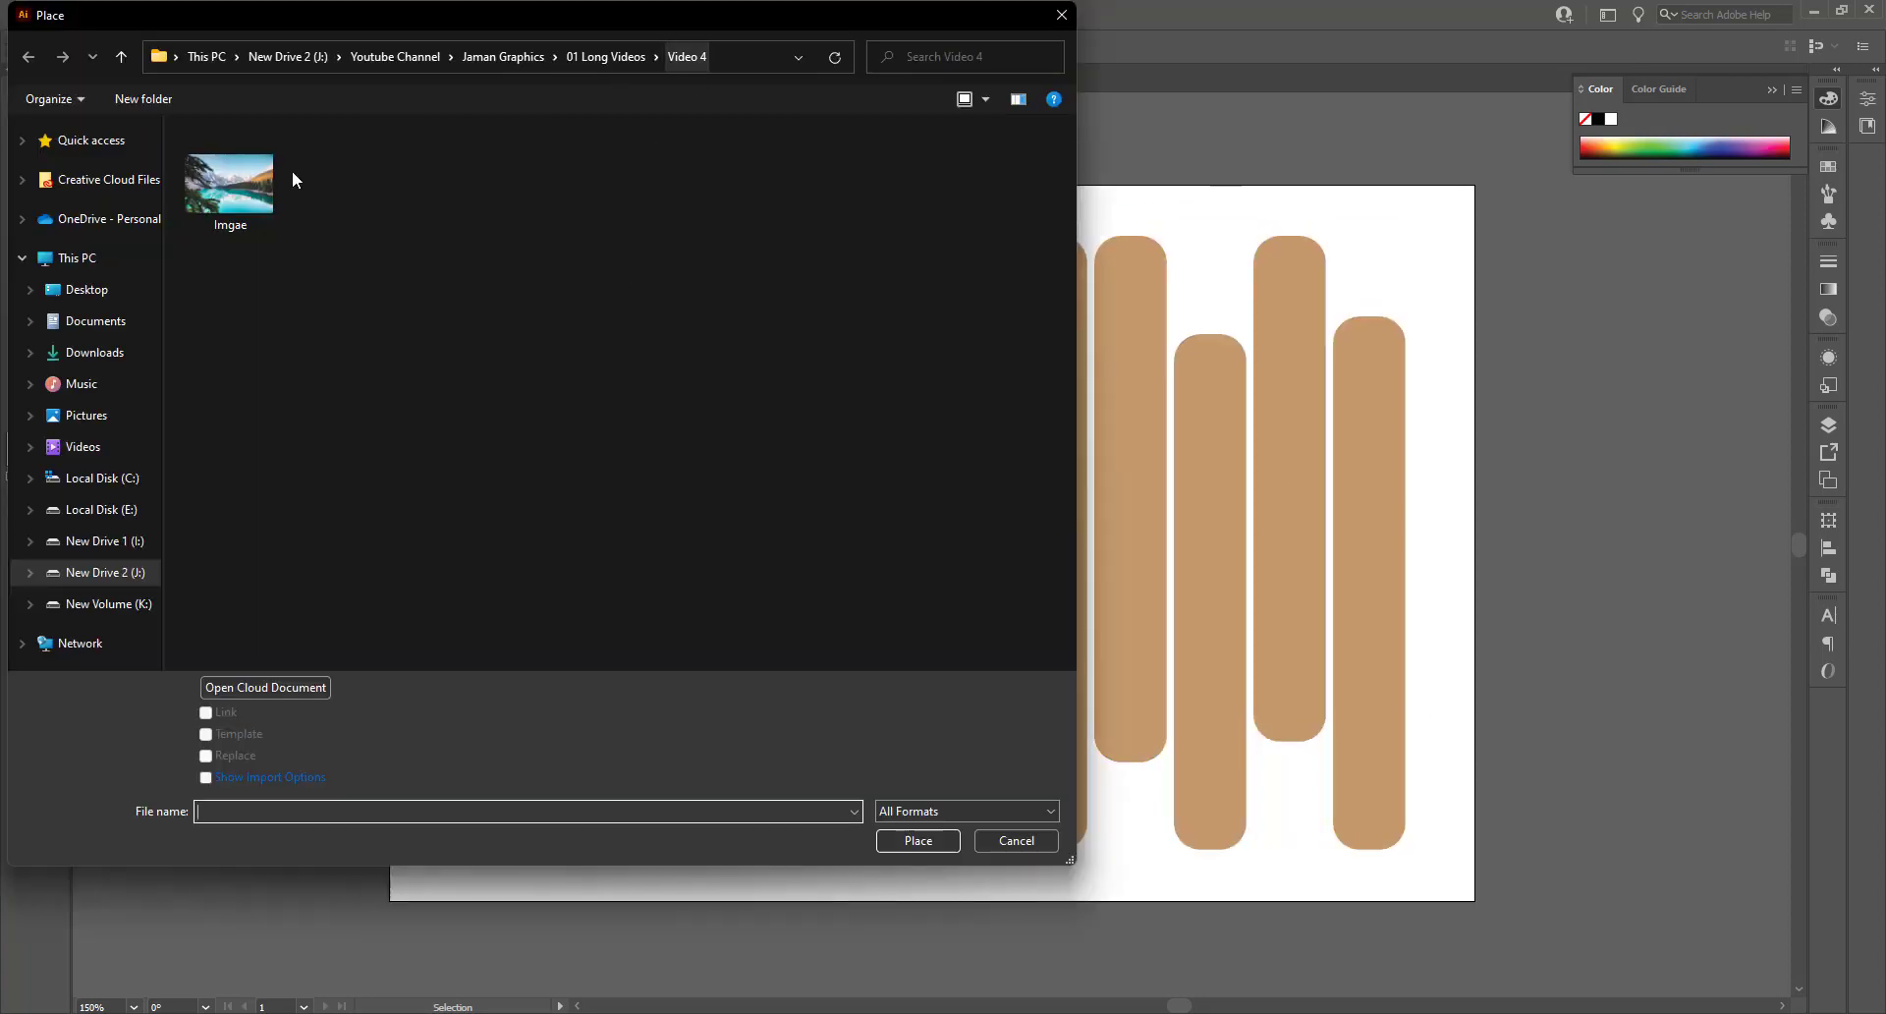
pyautogui.doubleClick(235, 184)
pyautogui.moveTo(390, 184); pyautogui.dragTo(1513, 910)
# Send the placed landscape picture to the back, behind the group of bars
pyautogui.rightClick(546, 271)
pyautogui.moveTo(629, 440)
pyautogui.click(941, 505)
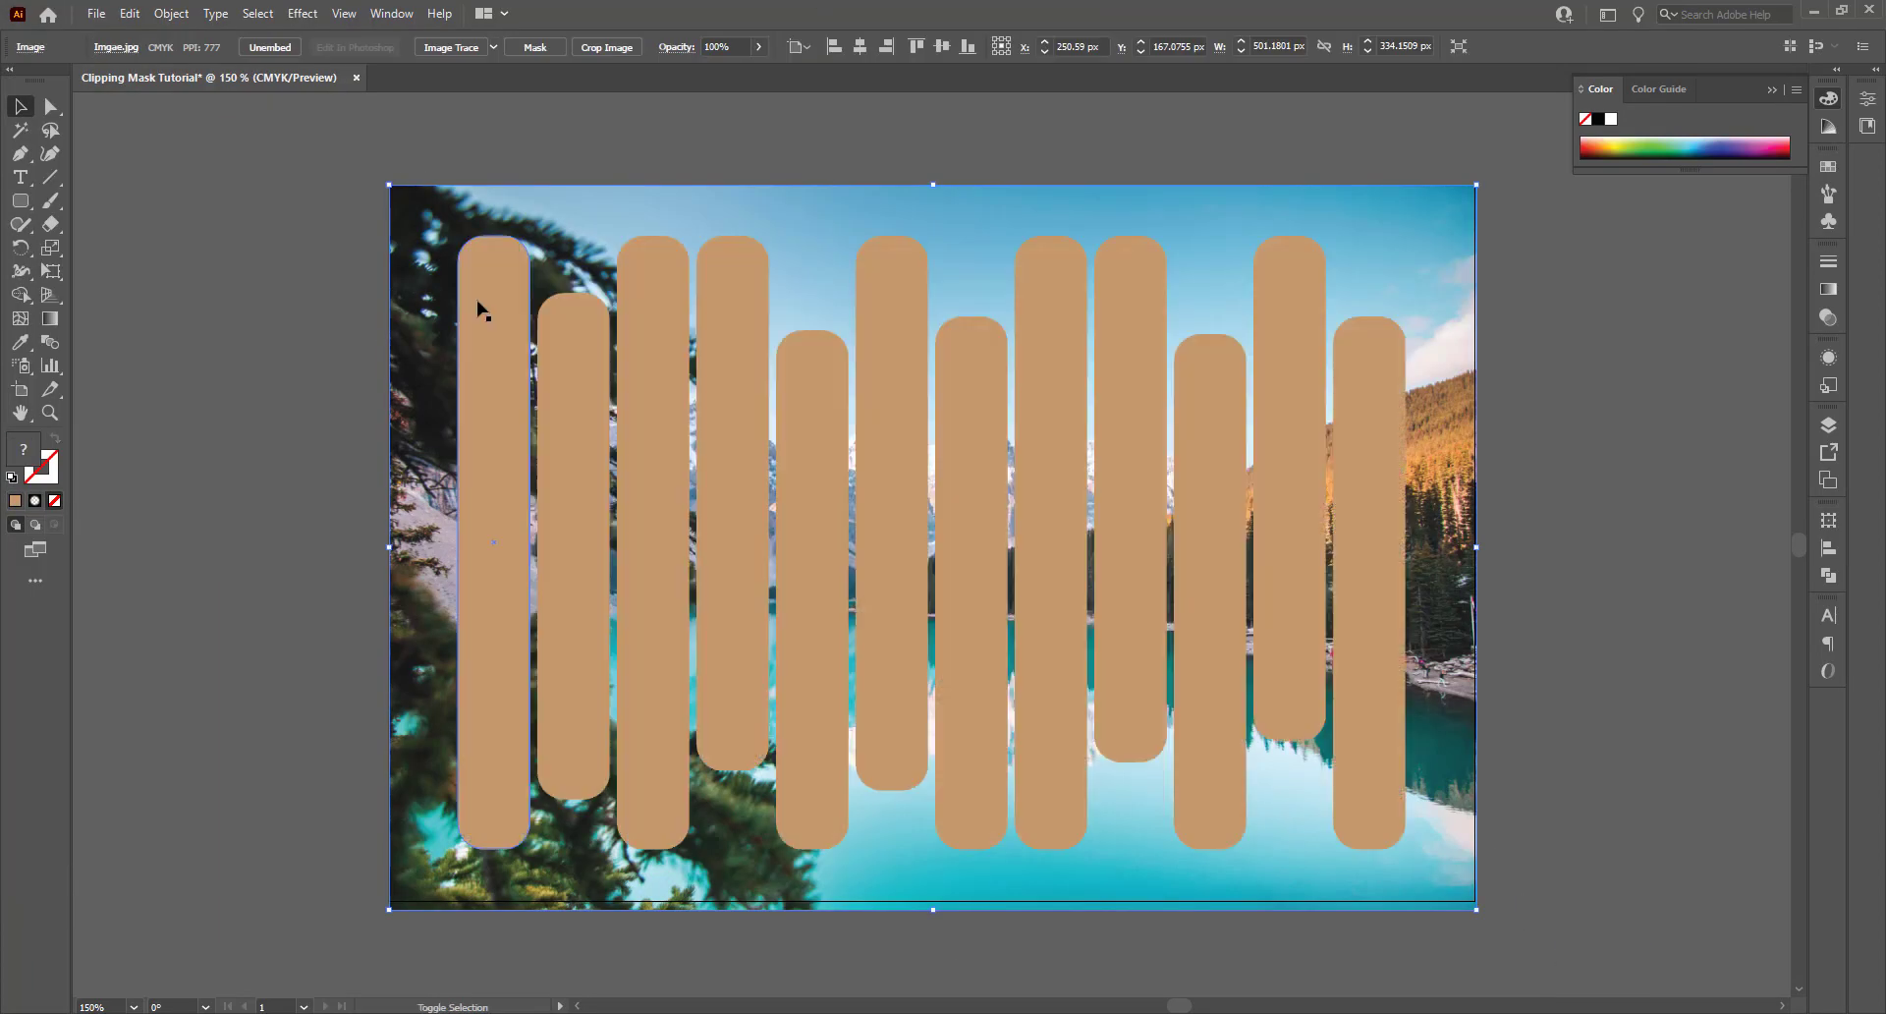
# Try to make a clipping mask from the grouped bars and the picture, and undo it
pyautogui.hotkey('ctrl', 'a')
pyautogui.hotkey('ctrl', '7')
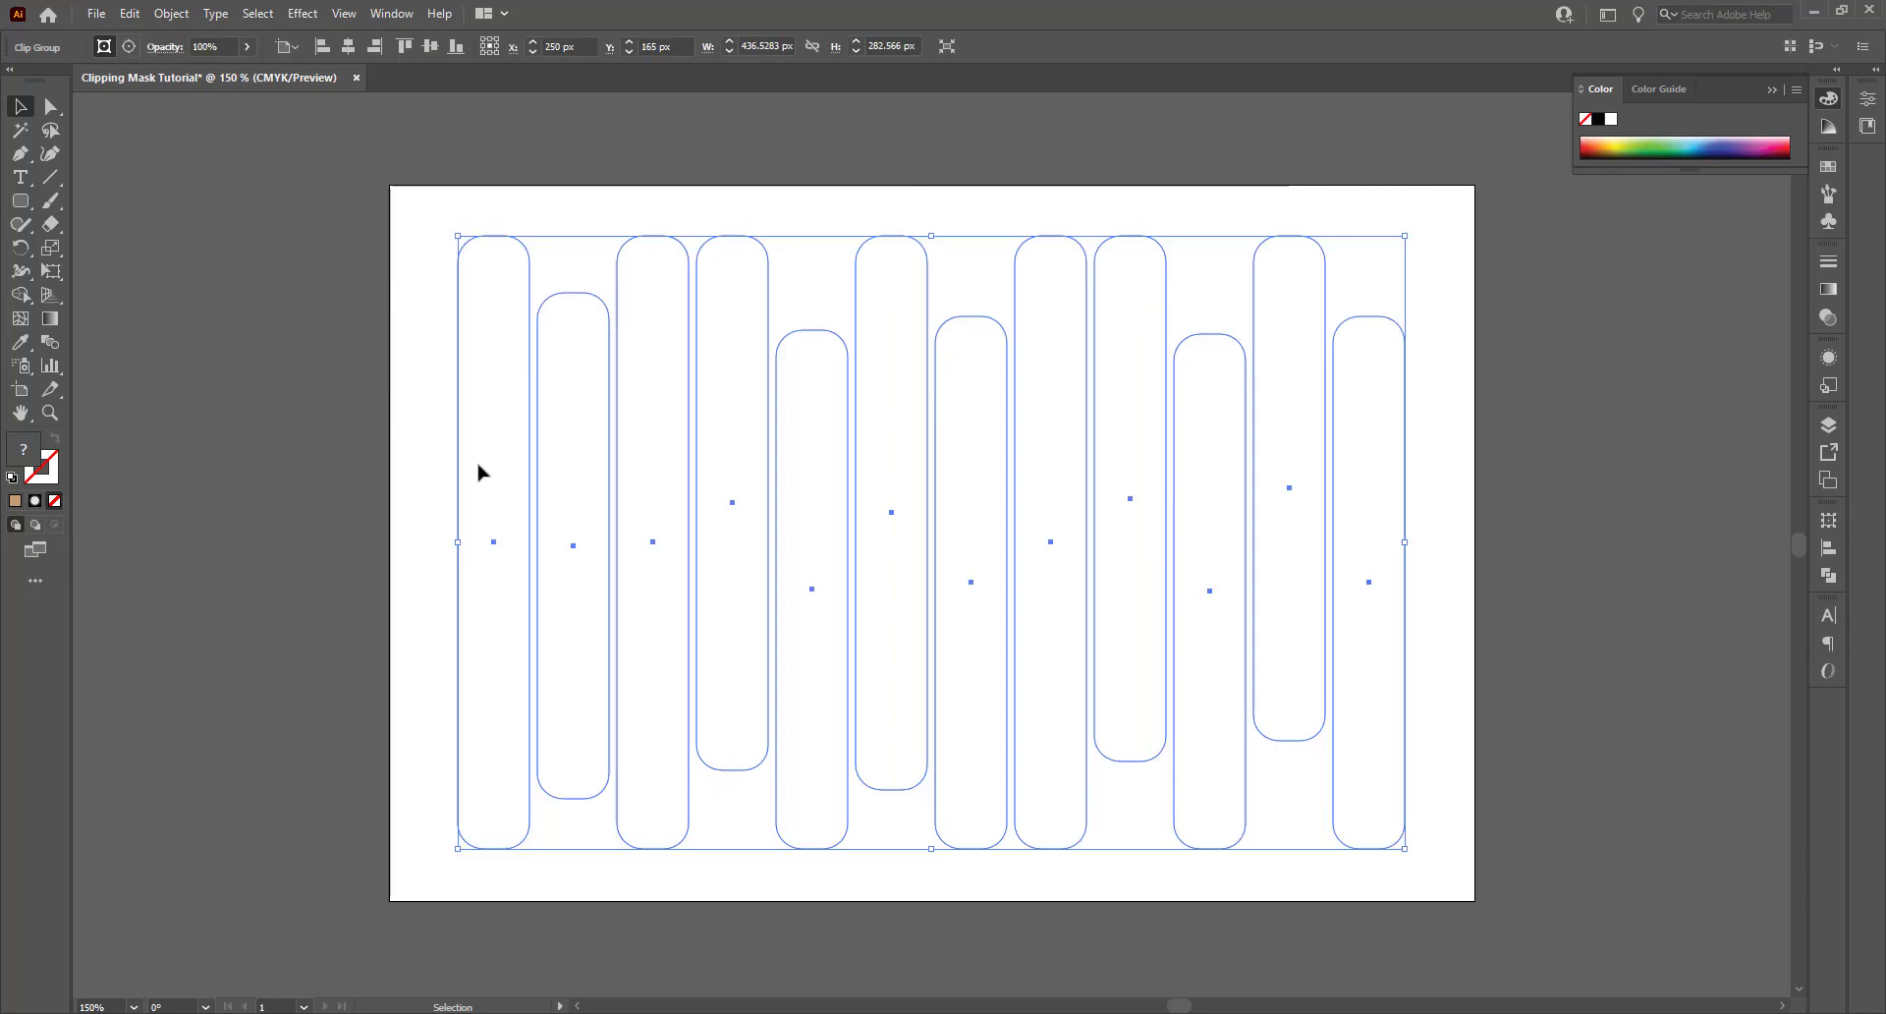
pyautogui.hotkey('ctrl', 'z')
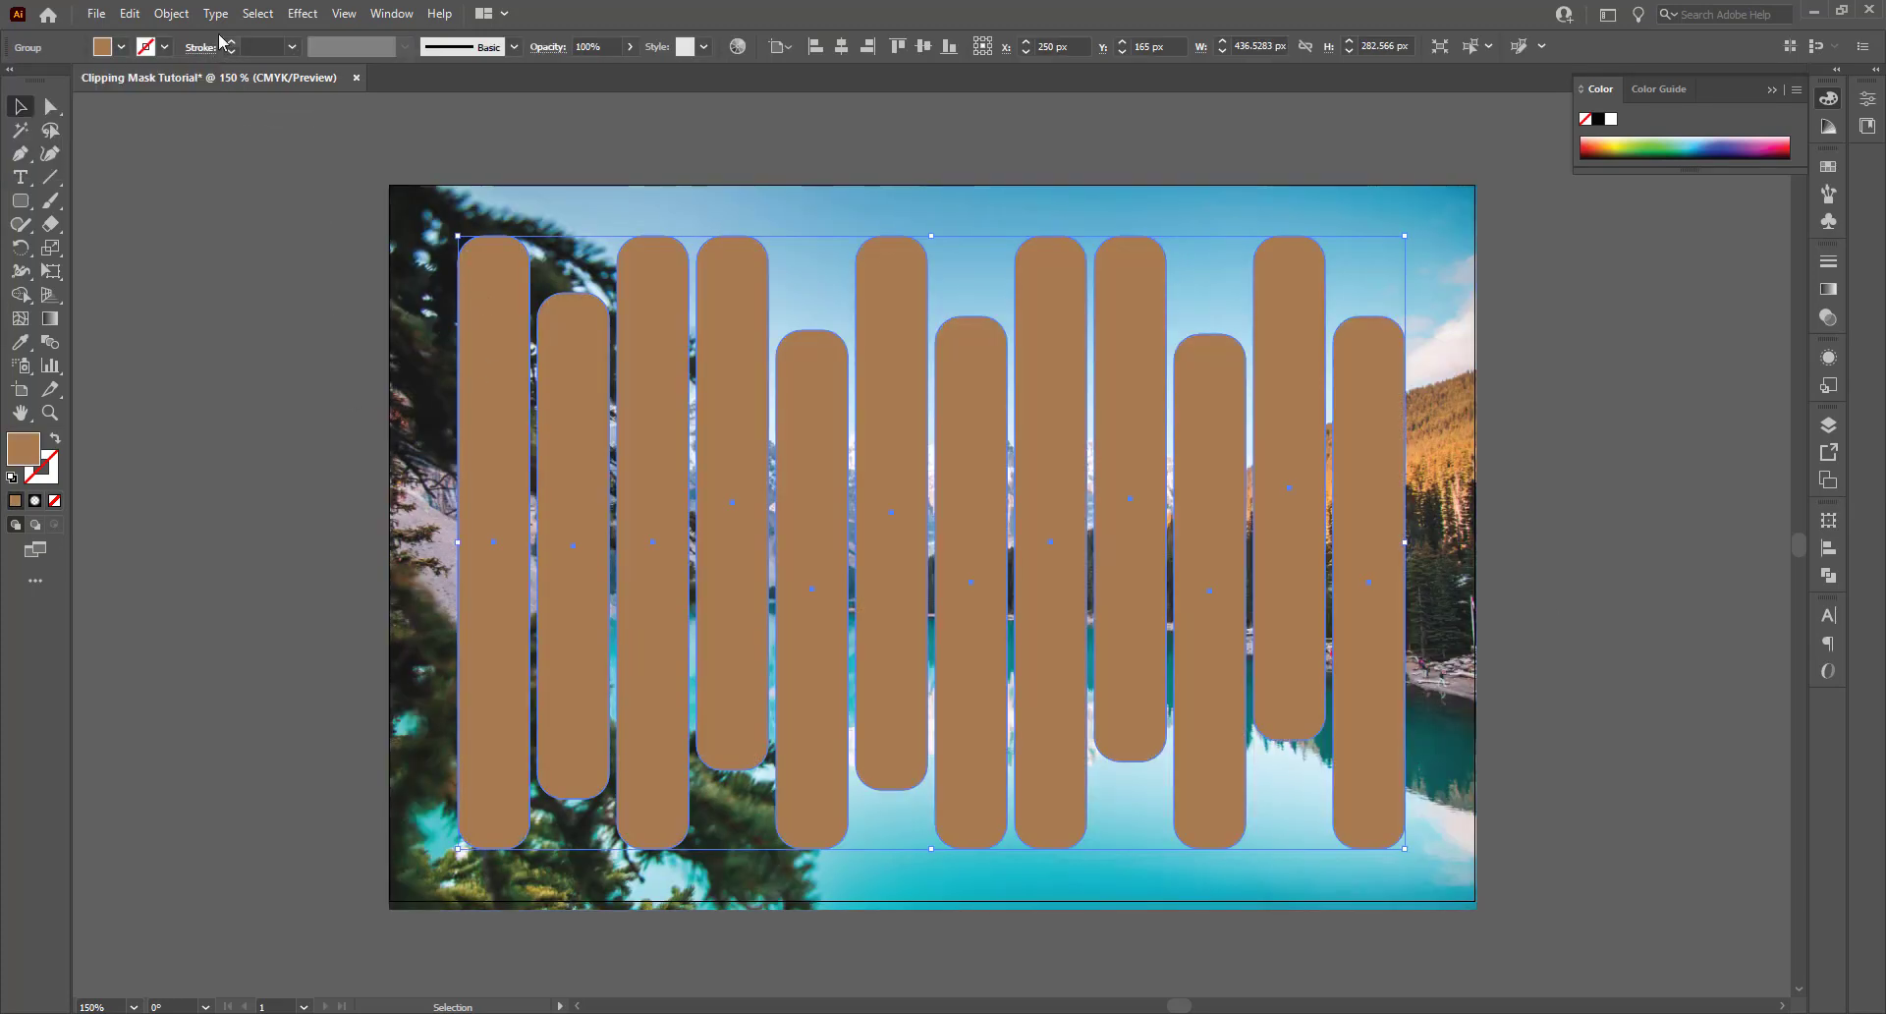
# Convert the group of bars into one compound path
pyautogui.click(171, 13)
pyautogui.moveTo(228, 738)
pyautogui.click(473, 738)
# Select the compound path together with the picture and make a clipping mask from them
pyautogui.hscroll(2, 353, 308)
pyautogui.hotkey('ctrl', 'a')
pyautogui.click(171, 13)
pyautogui.click(171, 14)
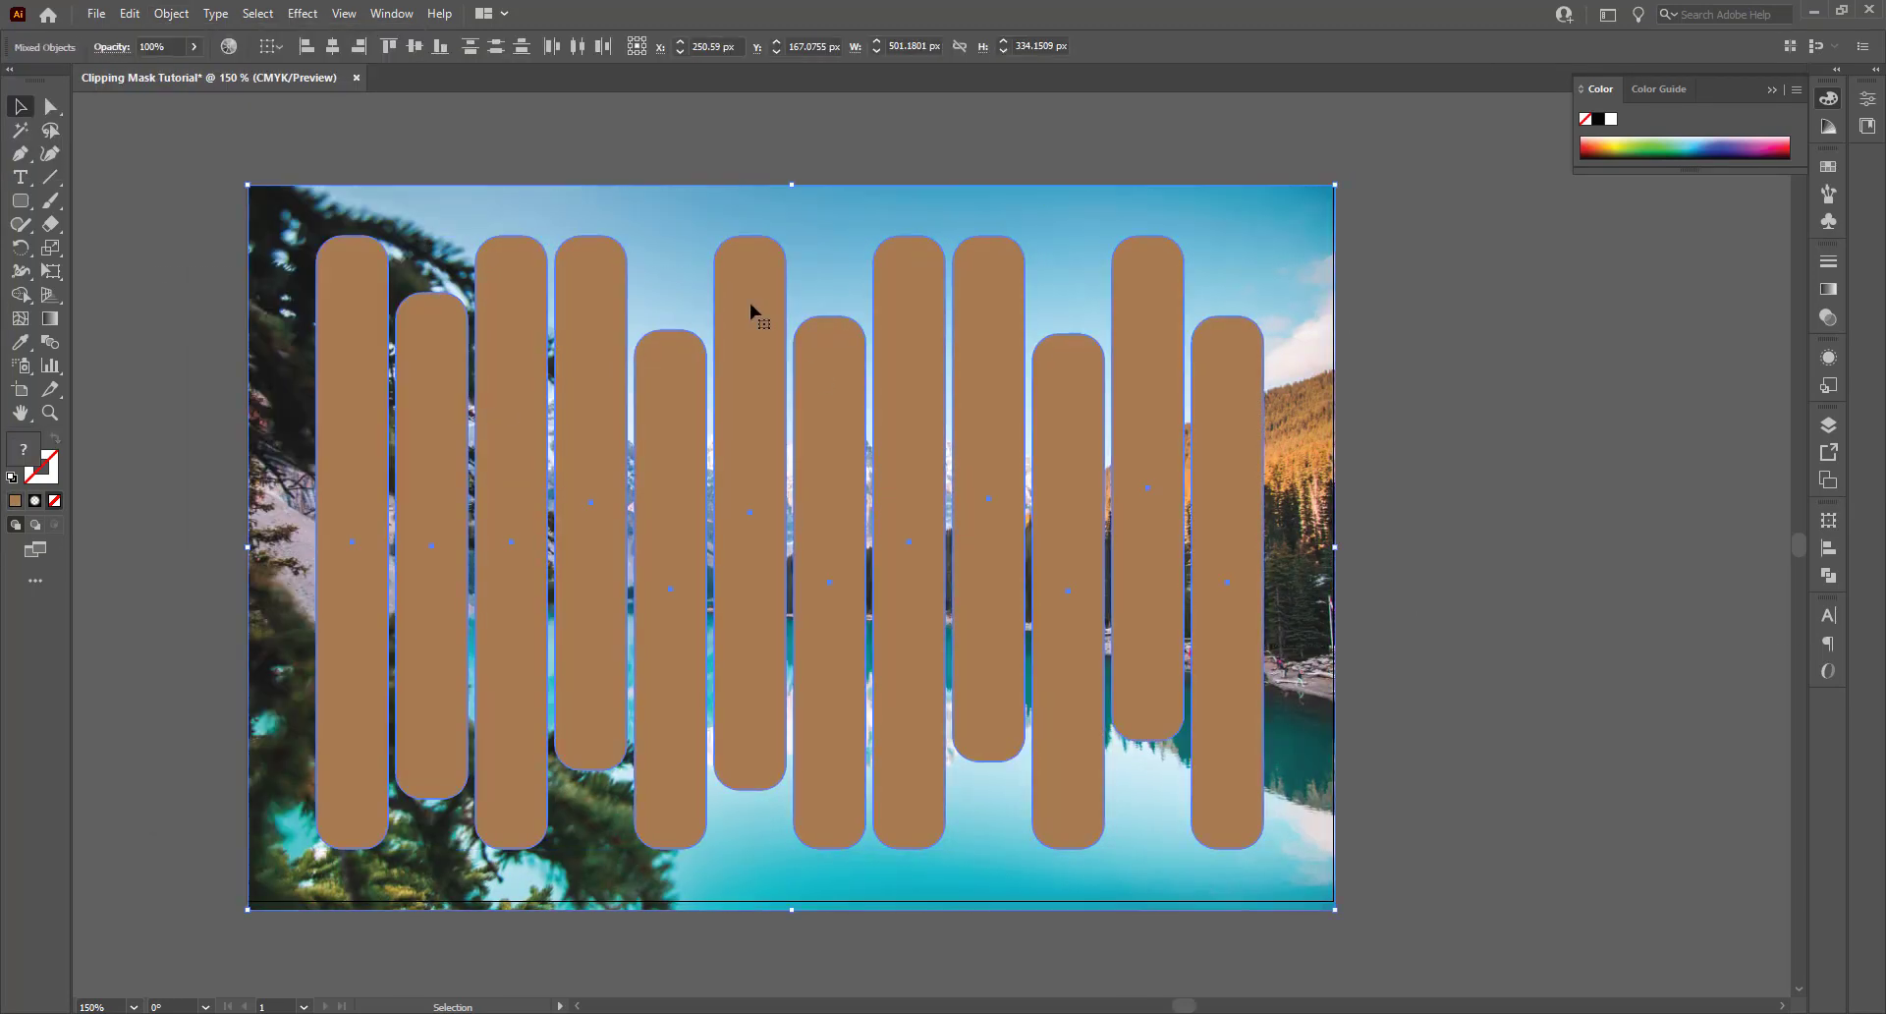
pyautogui.hotkey('ctrl', '7')
# Try a black stroke around the clipped bars, remove it again and deselect the artwork
pyautogui.click(46, 464)
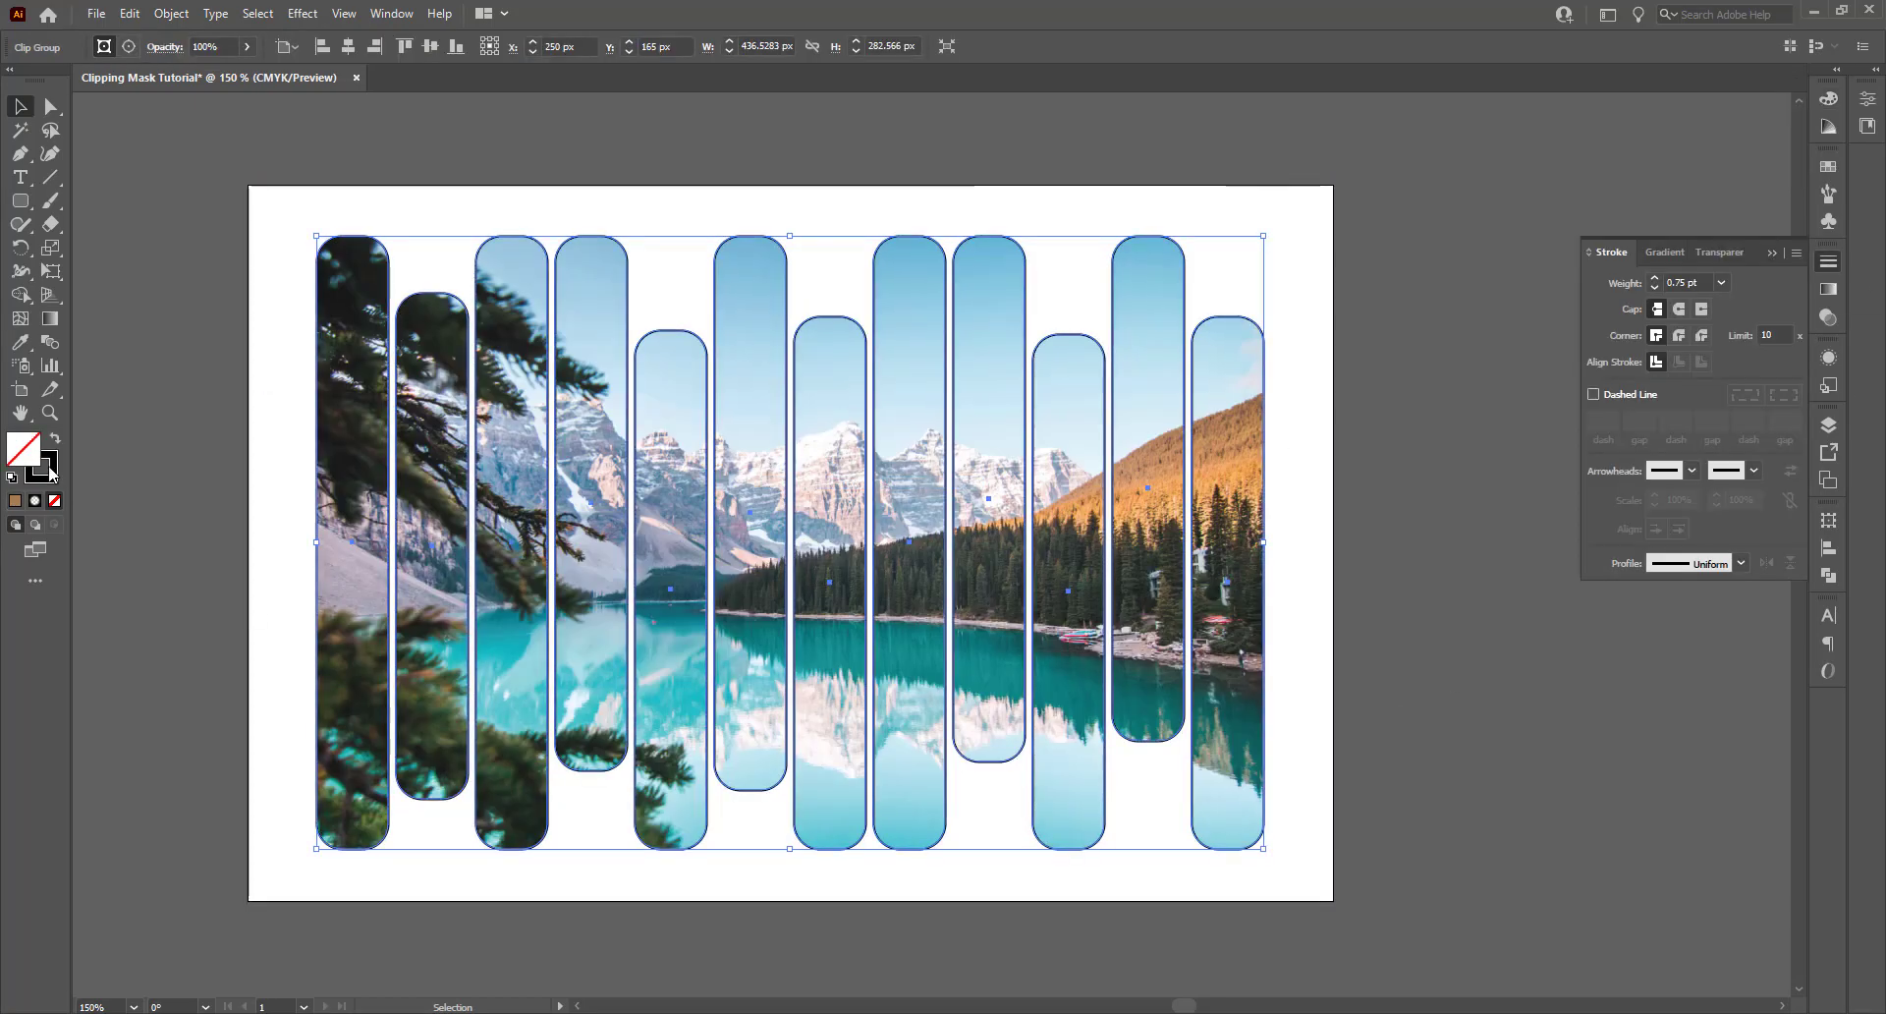
pyautogui.click(49, 473)
pyautogui.click(1617, 148)
pyautogui.click(592, 149)
pyautogui.click(54, 501)
pyautogui.click(189, 296)
pyautogui.click(353, 304)
pyautogui.click(1829, 262)
pyautogui.click(1411, 214)
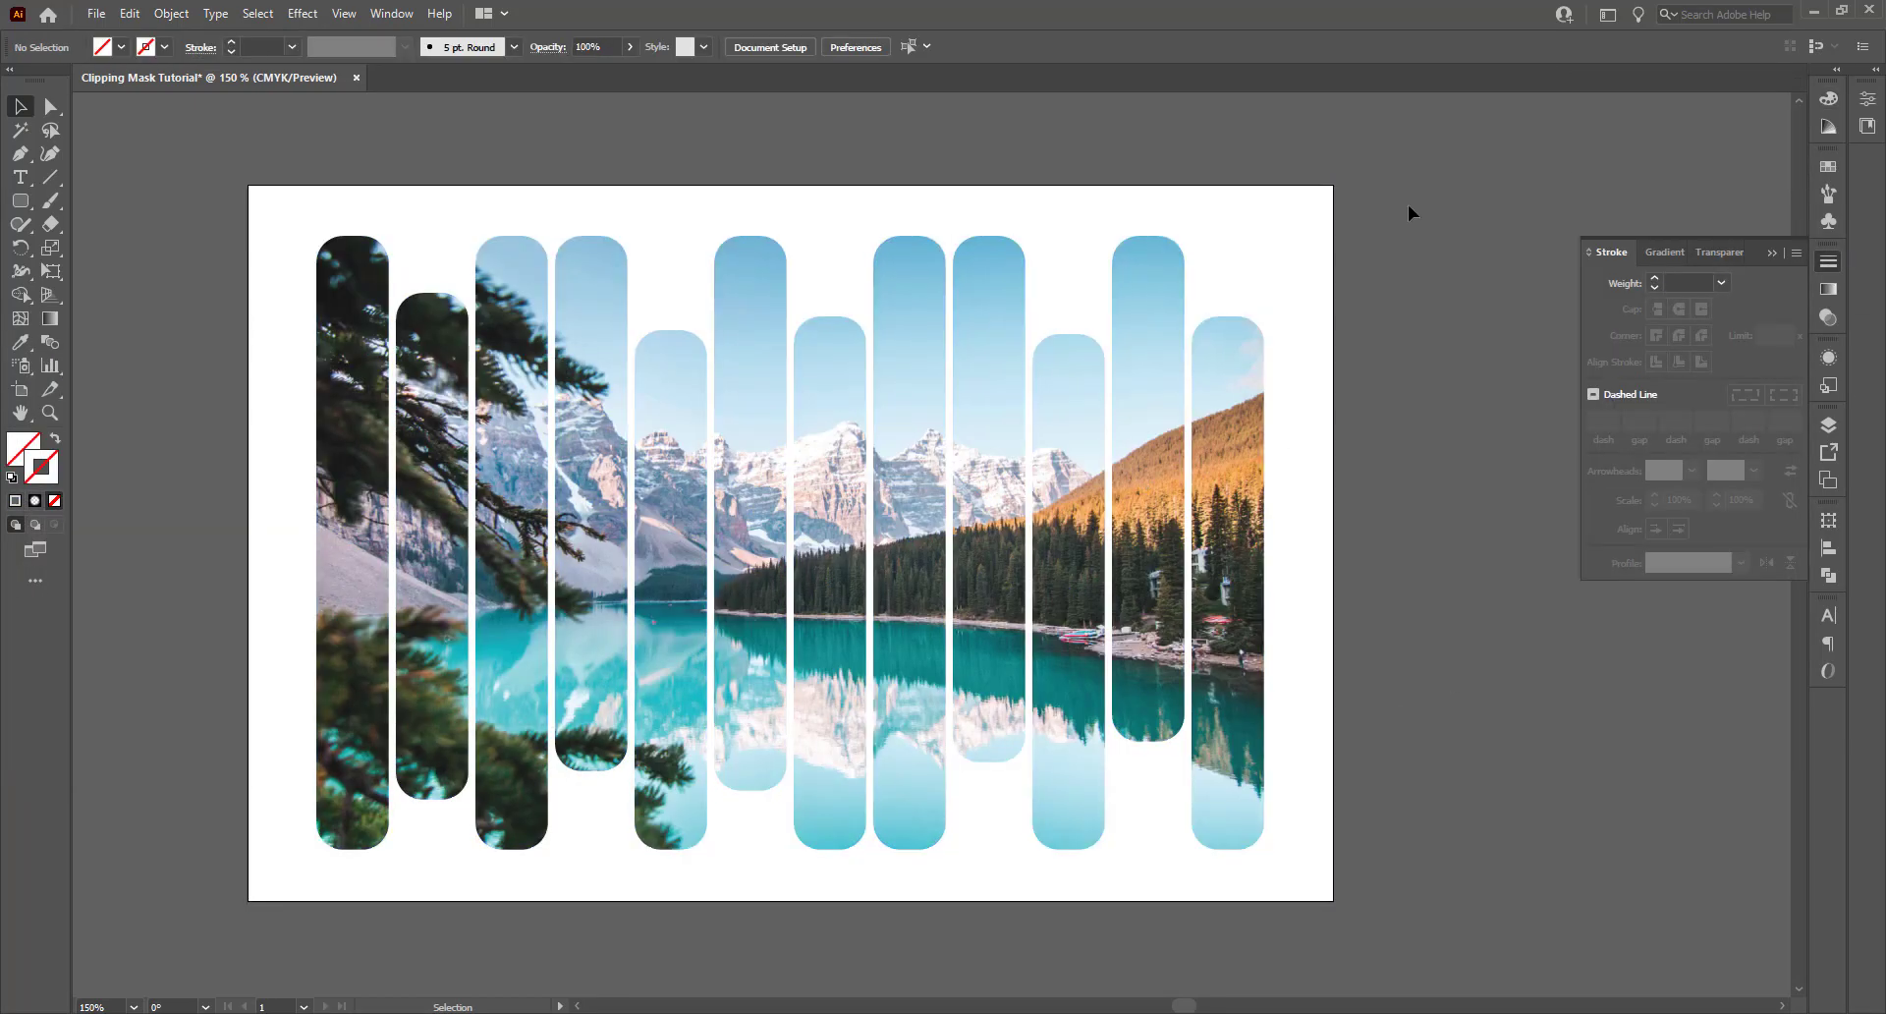
# Draw a 500 × 330 px rectangle over the artboard, fill it dark blue and send it behind the clipped picture
pyautogui.click(21, 201)
pyautogui.moveTo(247, 186); pyautogui.dragTo(1333, 901)
pyautogui.click(21, 447)
pyautogui.click(121, 47)
pyautogui.click(123, 81)
pyautogui.rightClick(289, 219)
pyautogui.click(550, 651)
# Try different swatch colours, including orange, as the background rectangle's fill and deselect it
pyautogui.click(104, 48)
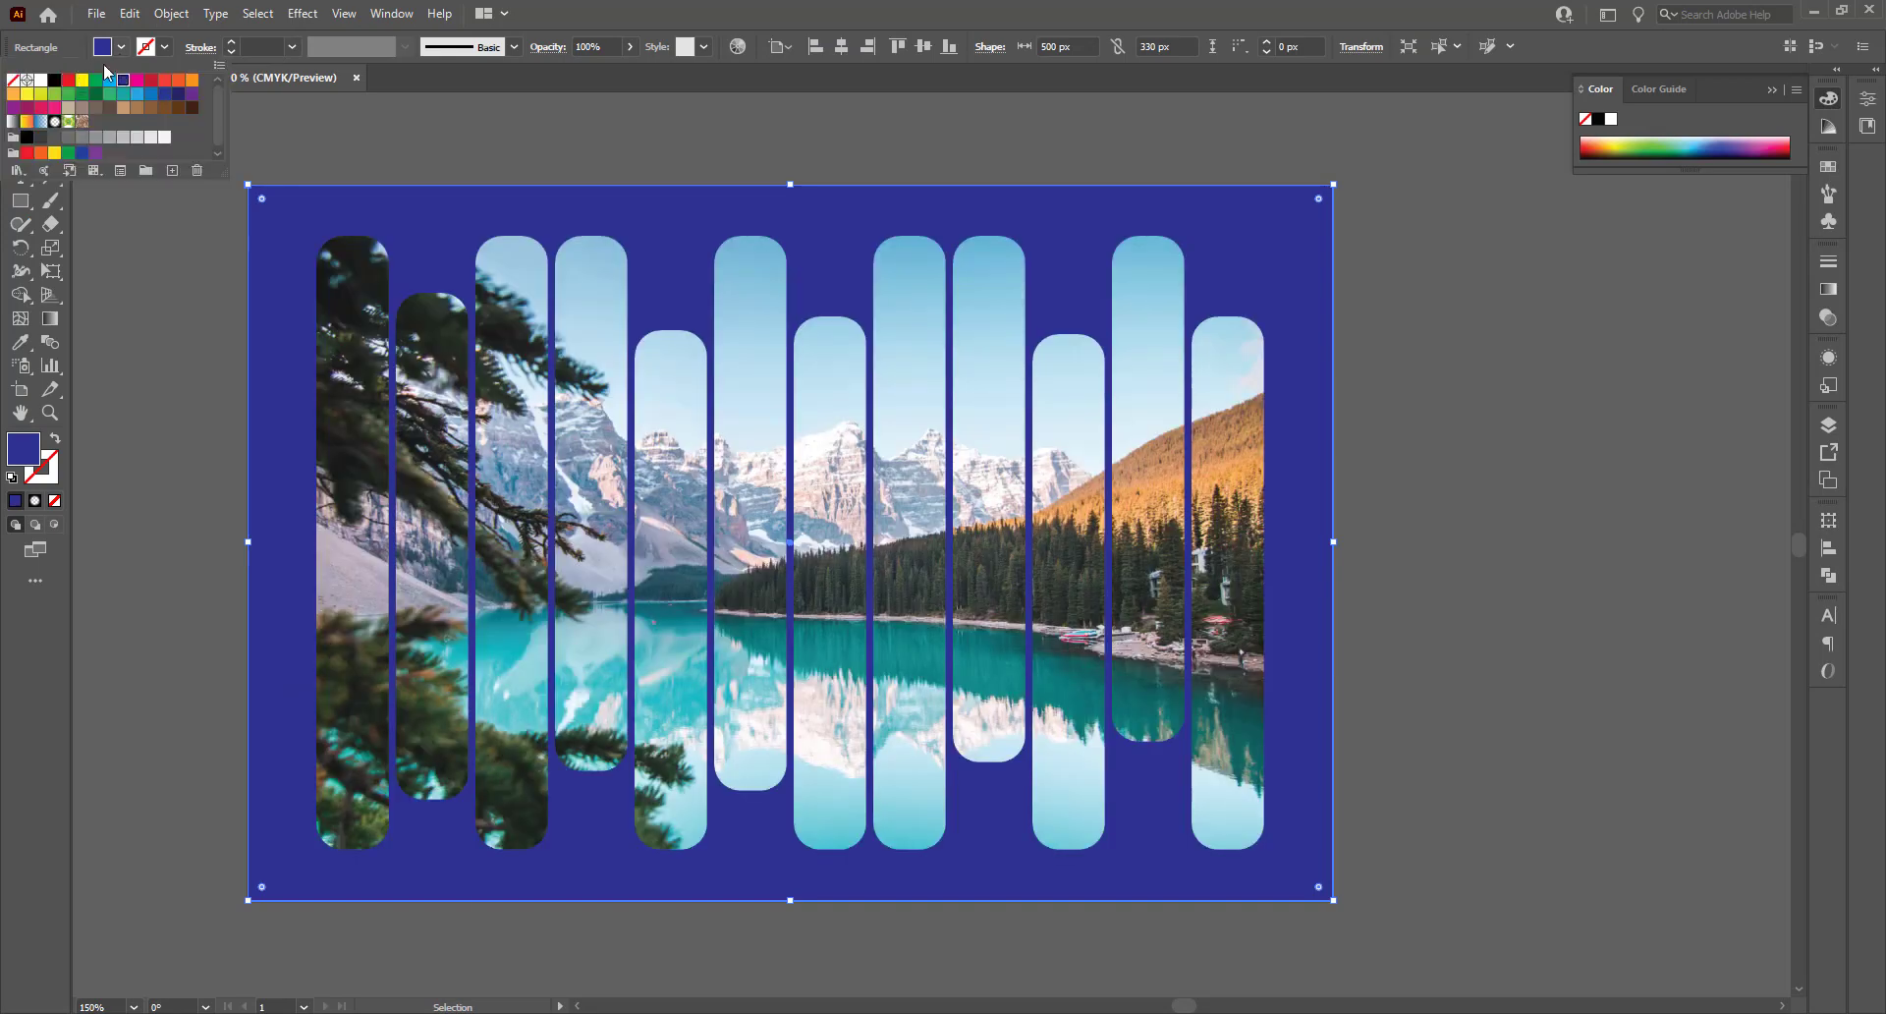
pyautogui.click(177, 79)
pyautogui.click(164, 107)
pyautogui.click(27, 137)
pyautogui.click(192, 80)
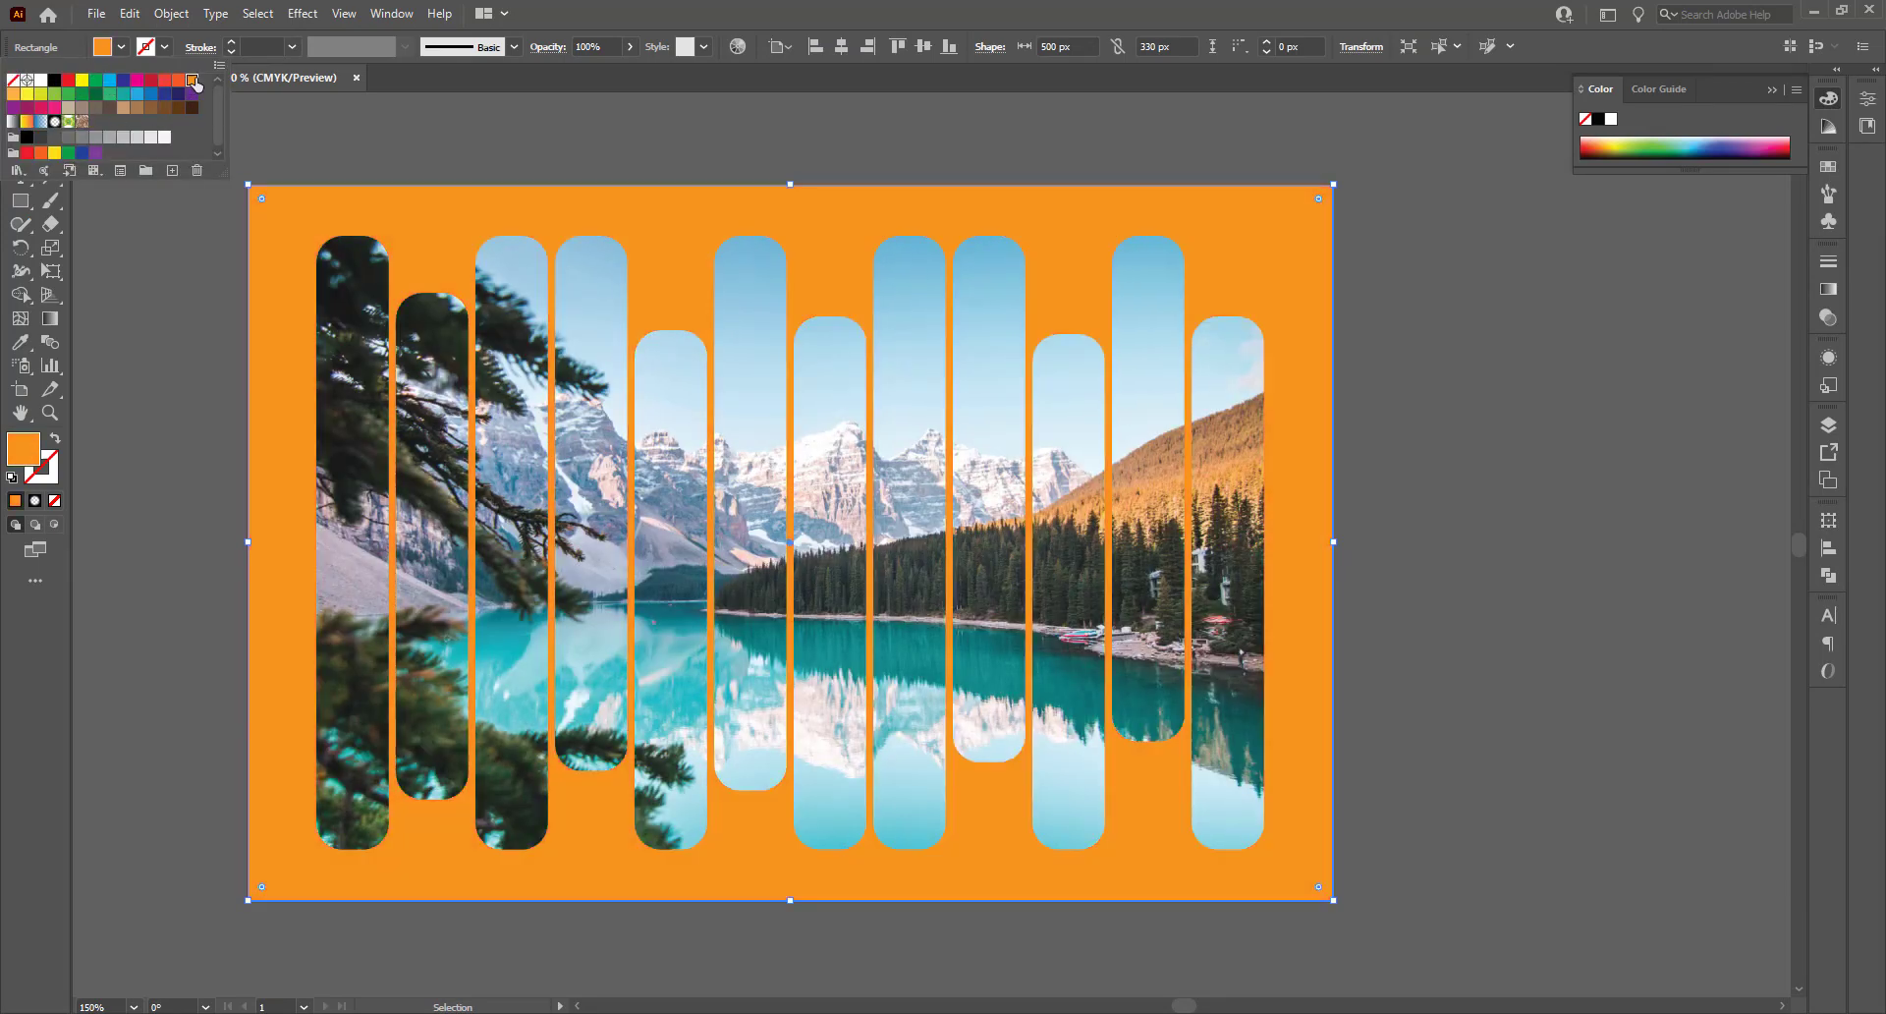
pyautogui.click(27, 94)
pyautogui.click(54, 107)
pyautogui.click(40, 107)
pyautogui.click(187, 186)
pyautogui.click(280, 213)
pyautogui.click(1181, 985)
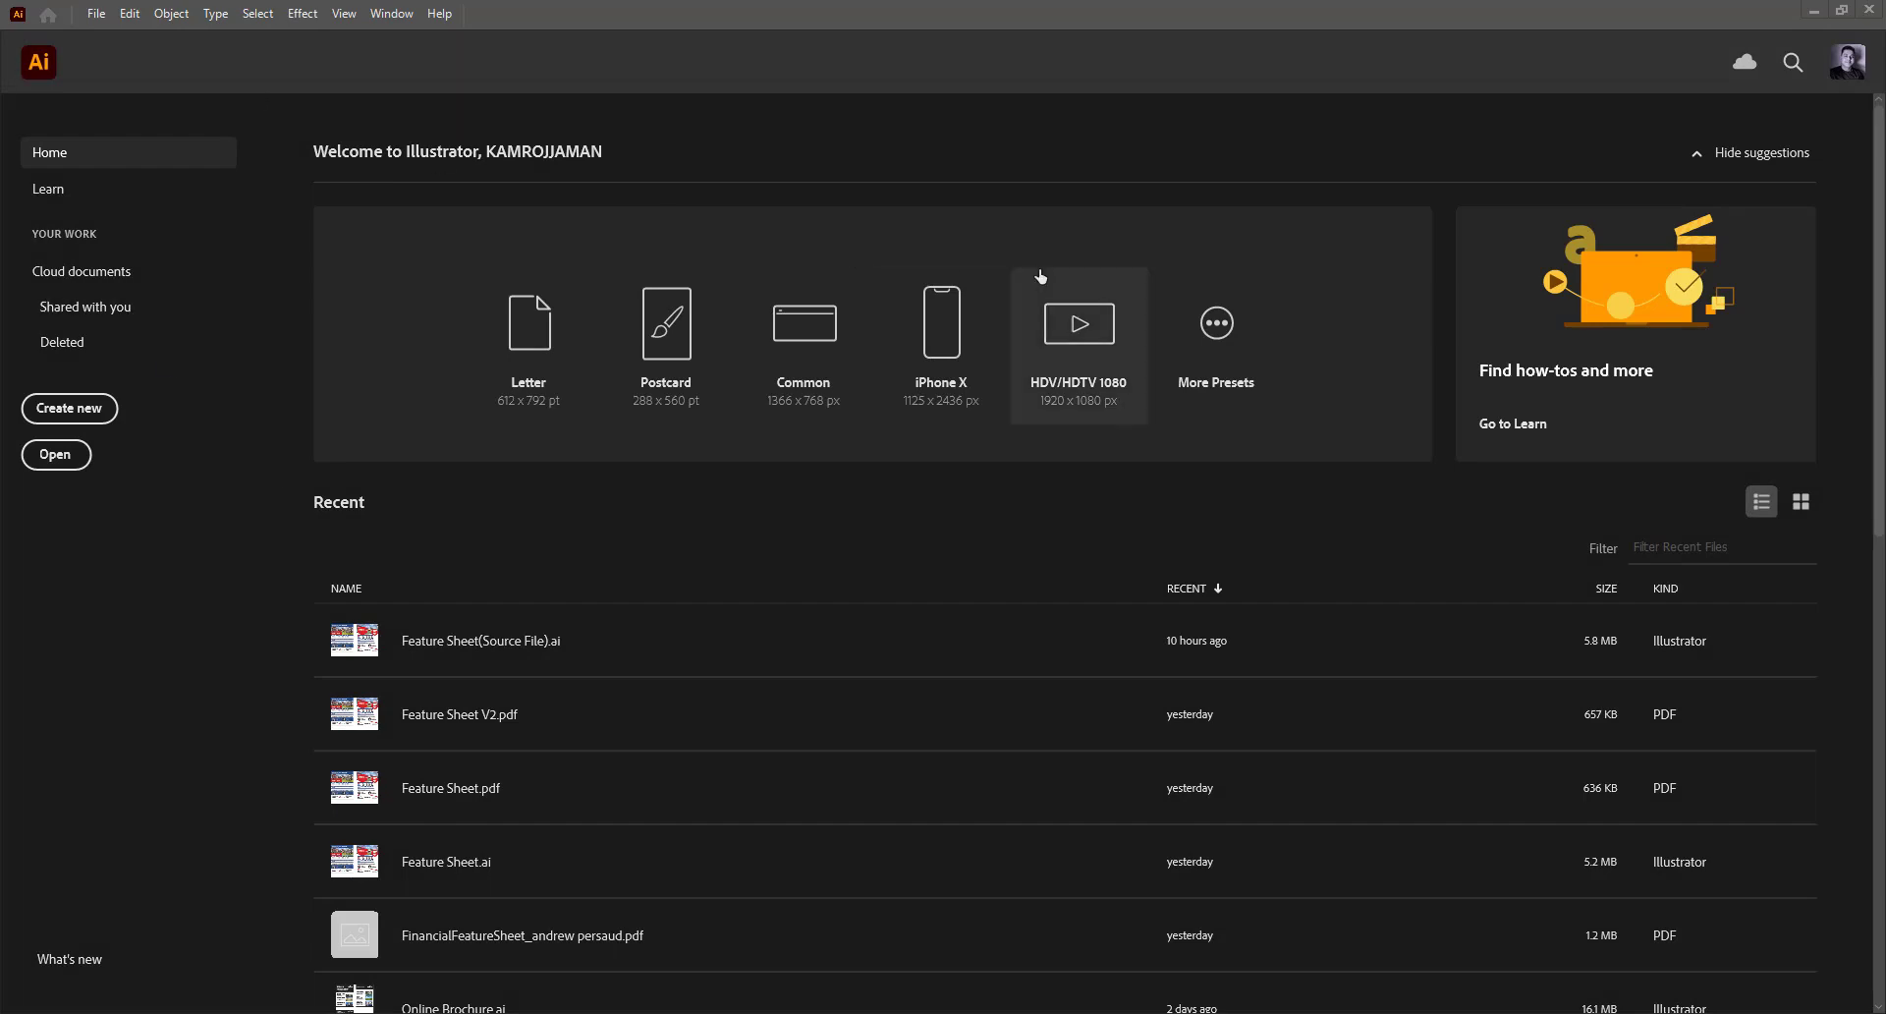
# Create a 500 × 330 px CMYK document named Clipping Mask Tutorial with raster effects at High (300 ppi)
pyautogui.click(96, 13)
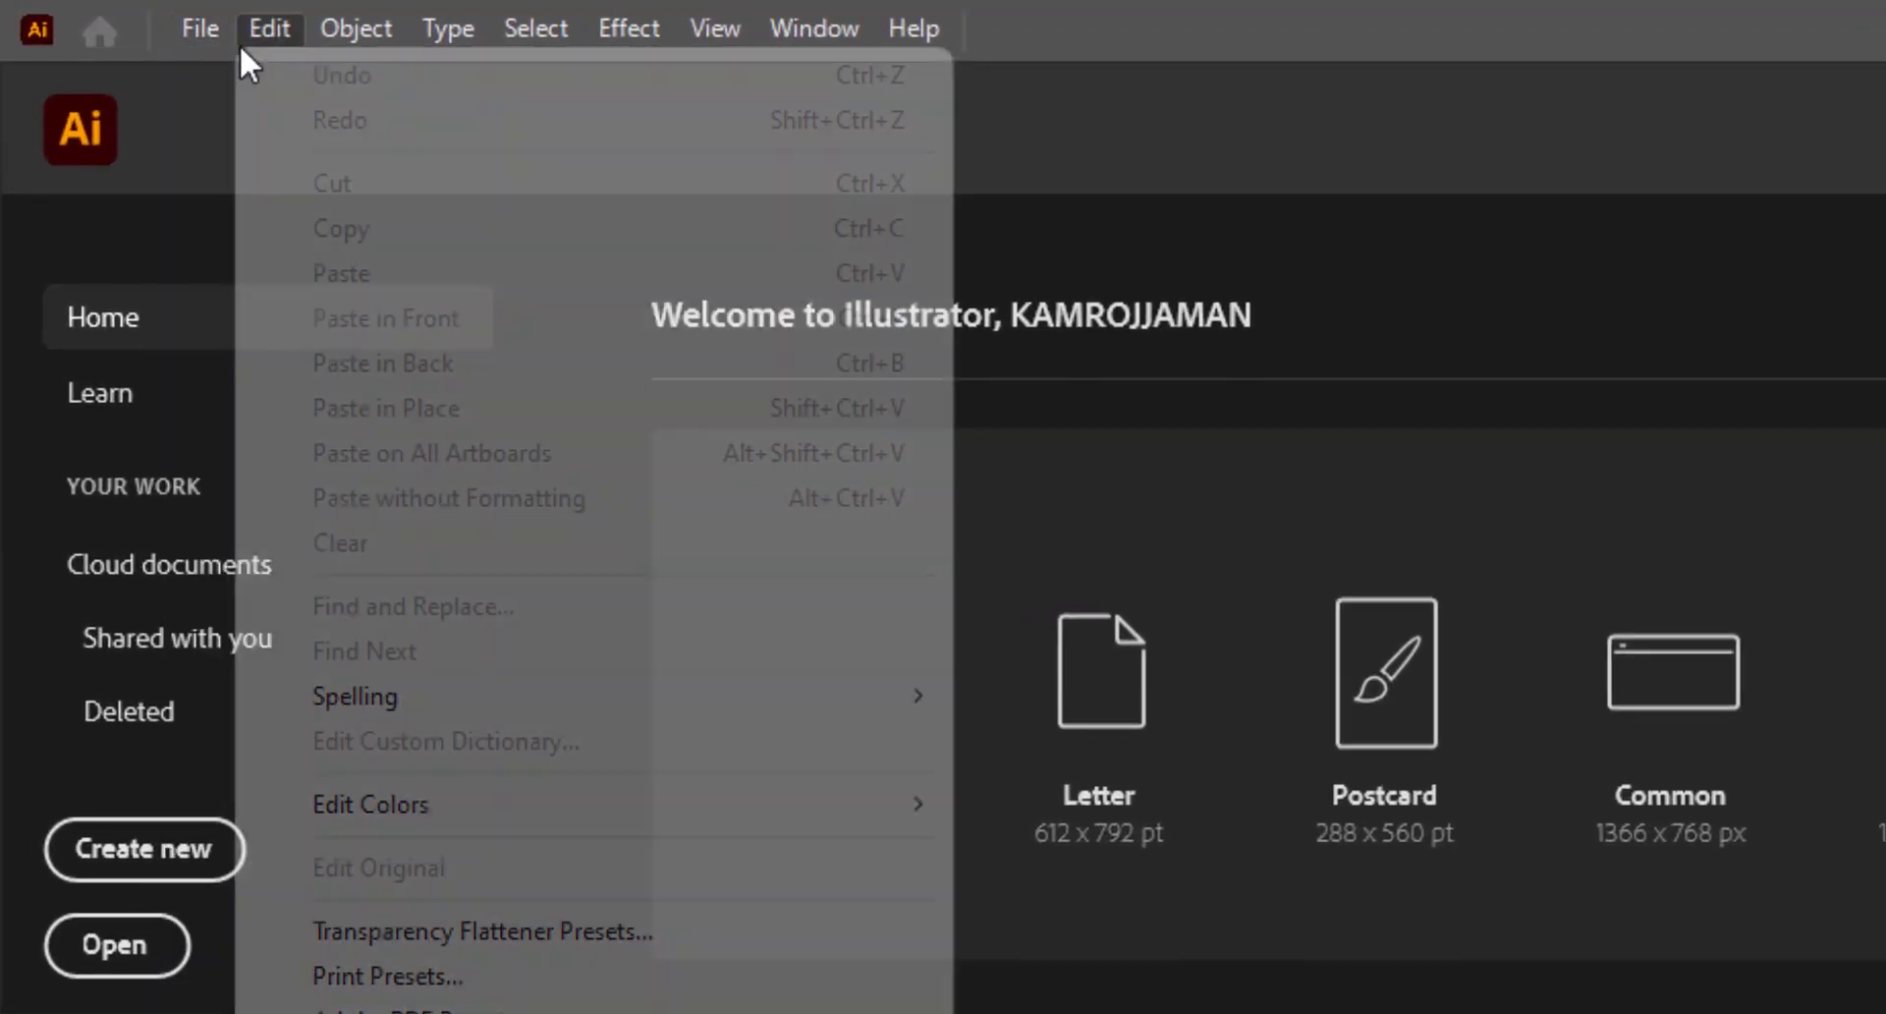
pyautogui.moveTo(199, 25)
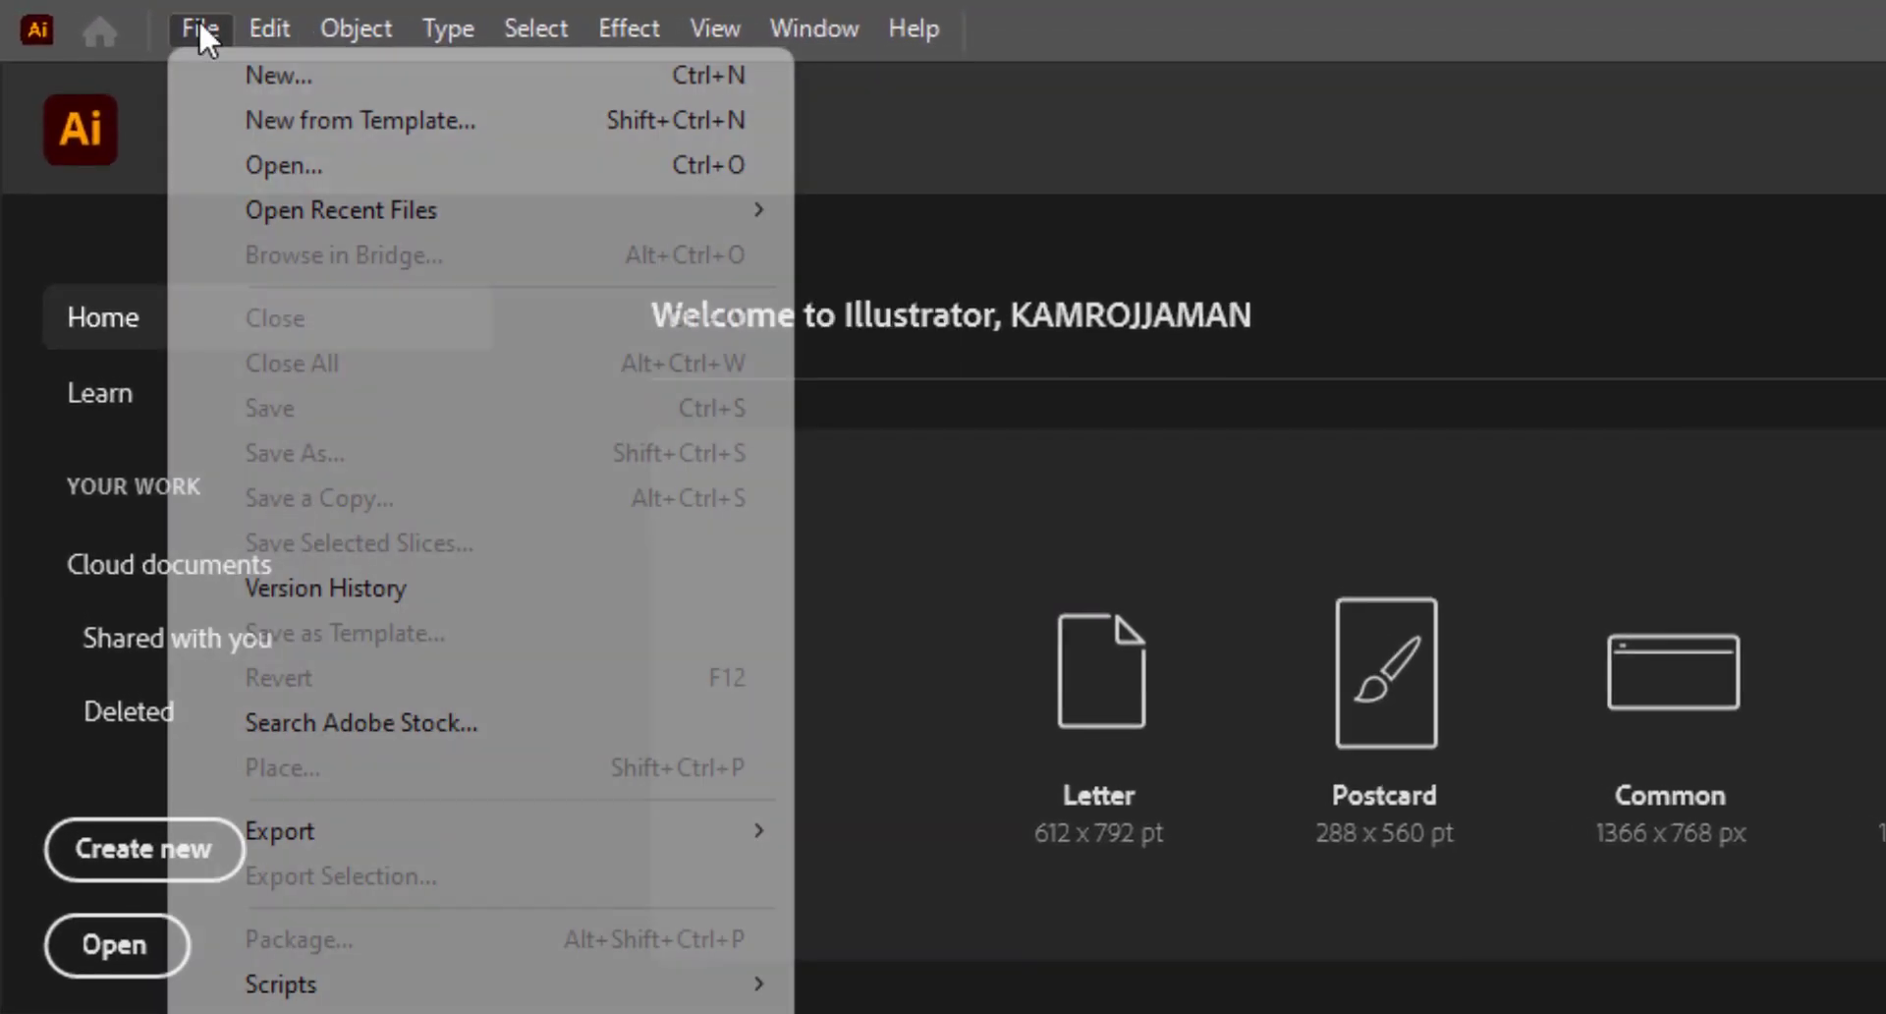
pyautogui.click(202, 63)
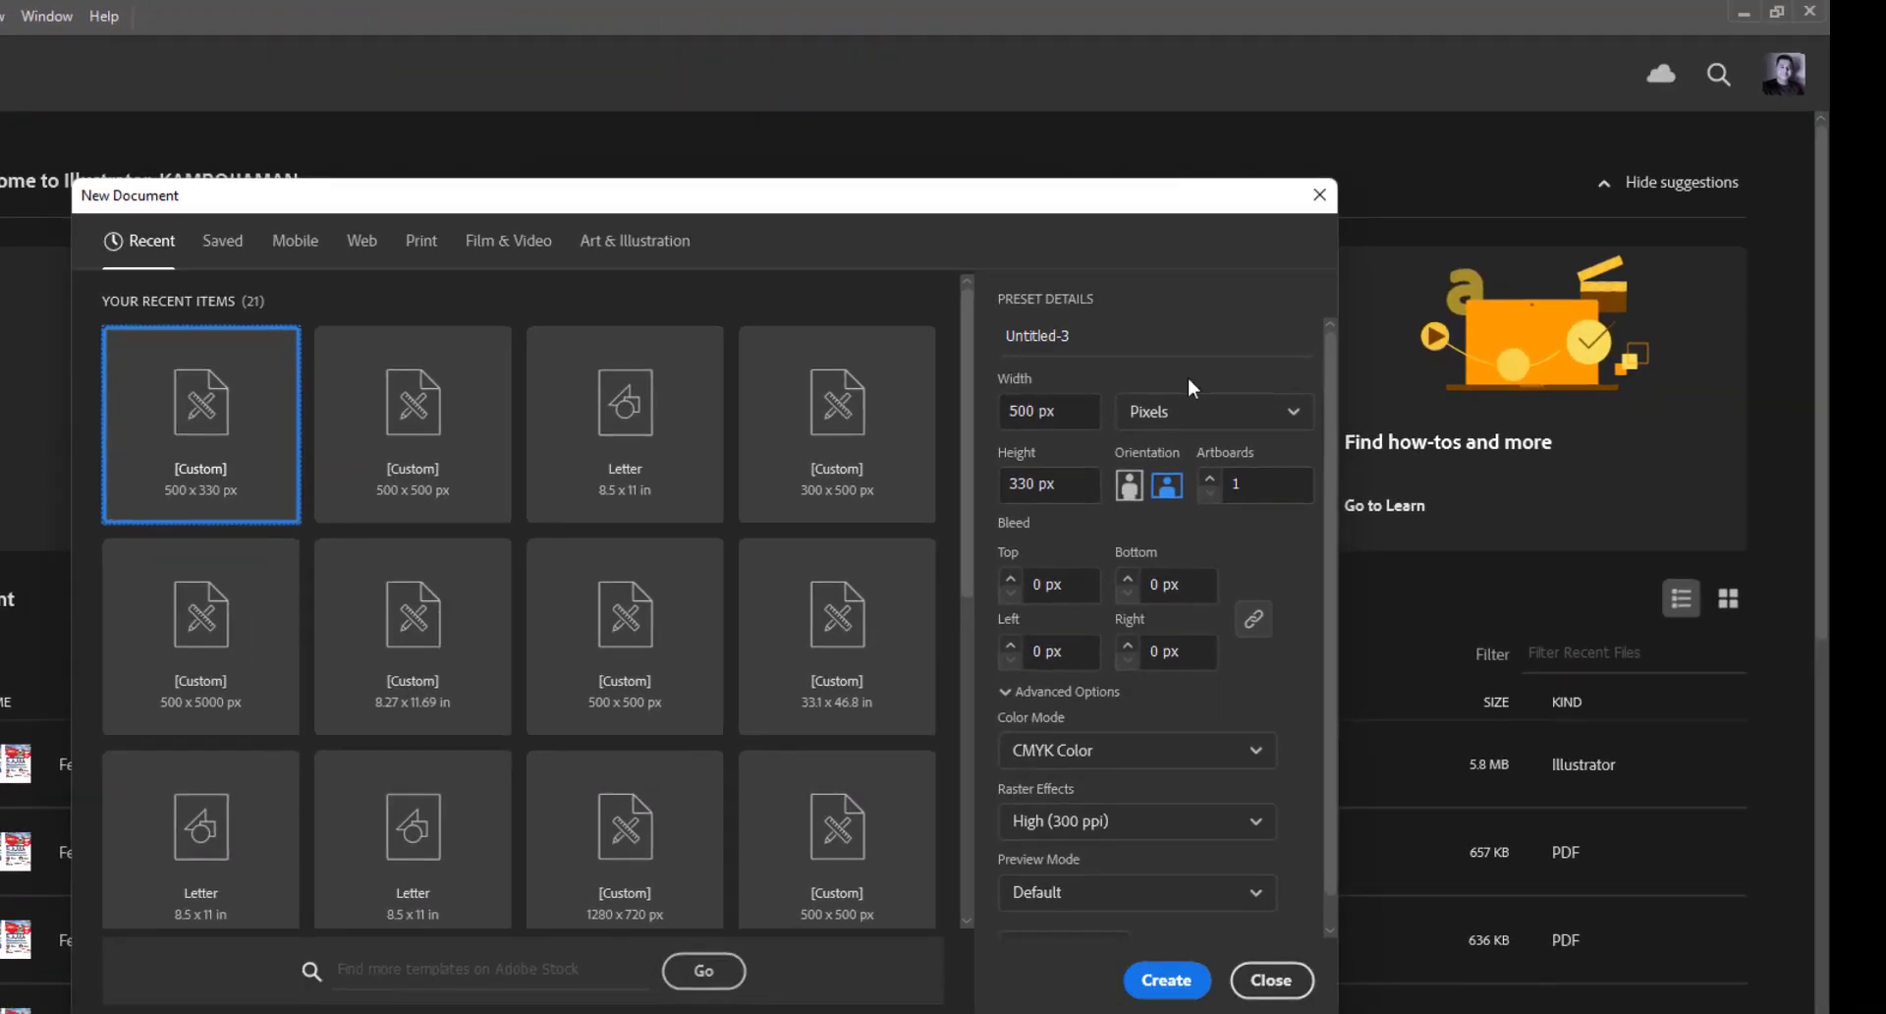
pyautogui.click(1077, 335)
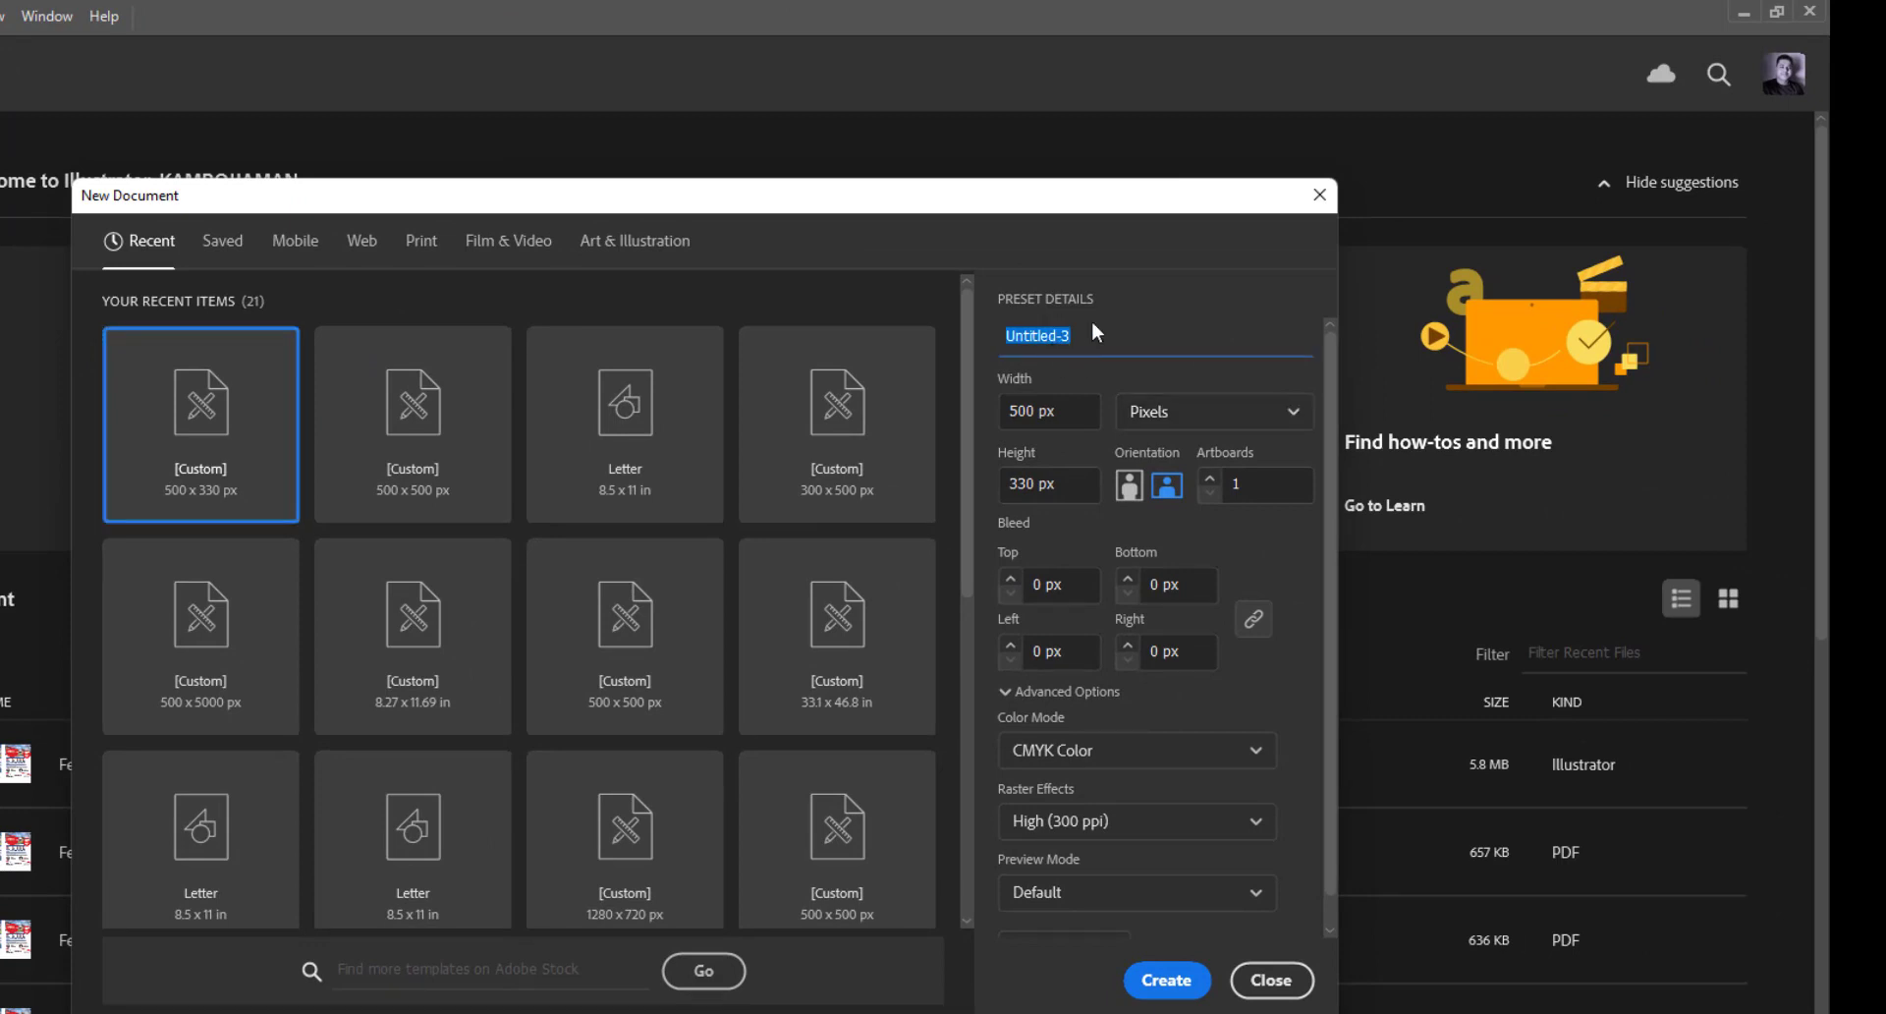
pyautogui.write('Clipping Mask Tutorial')
pyautogui.press('Tab')
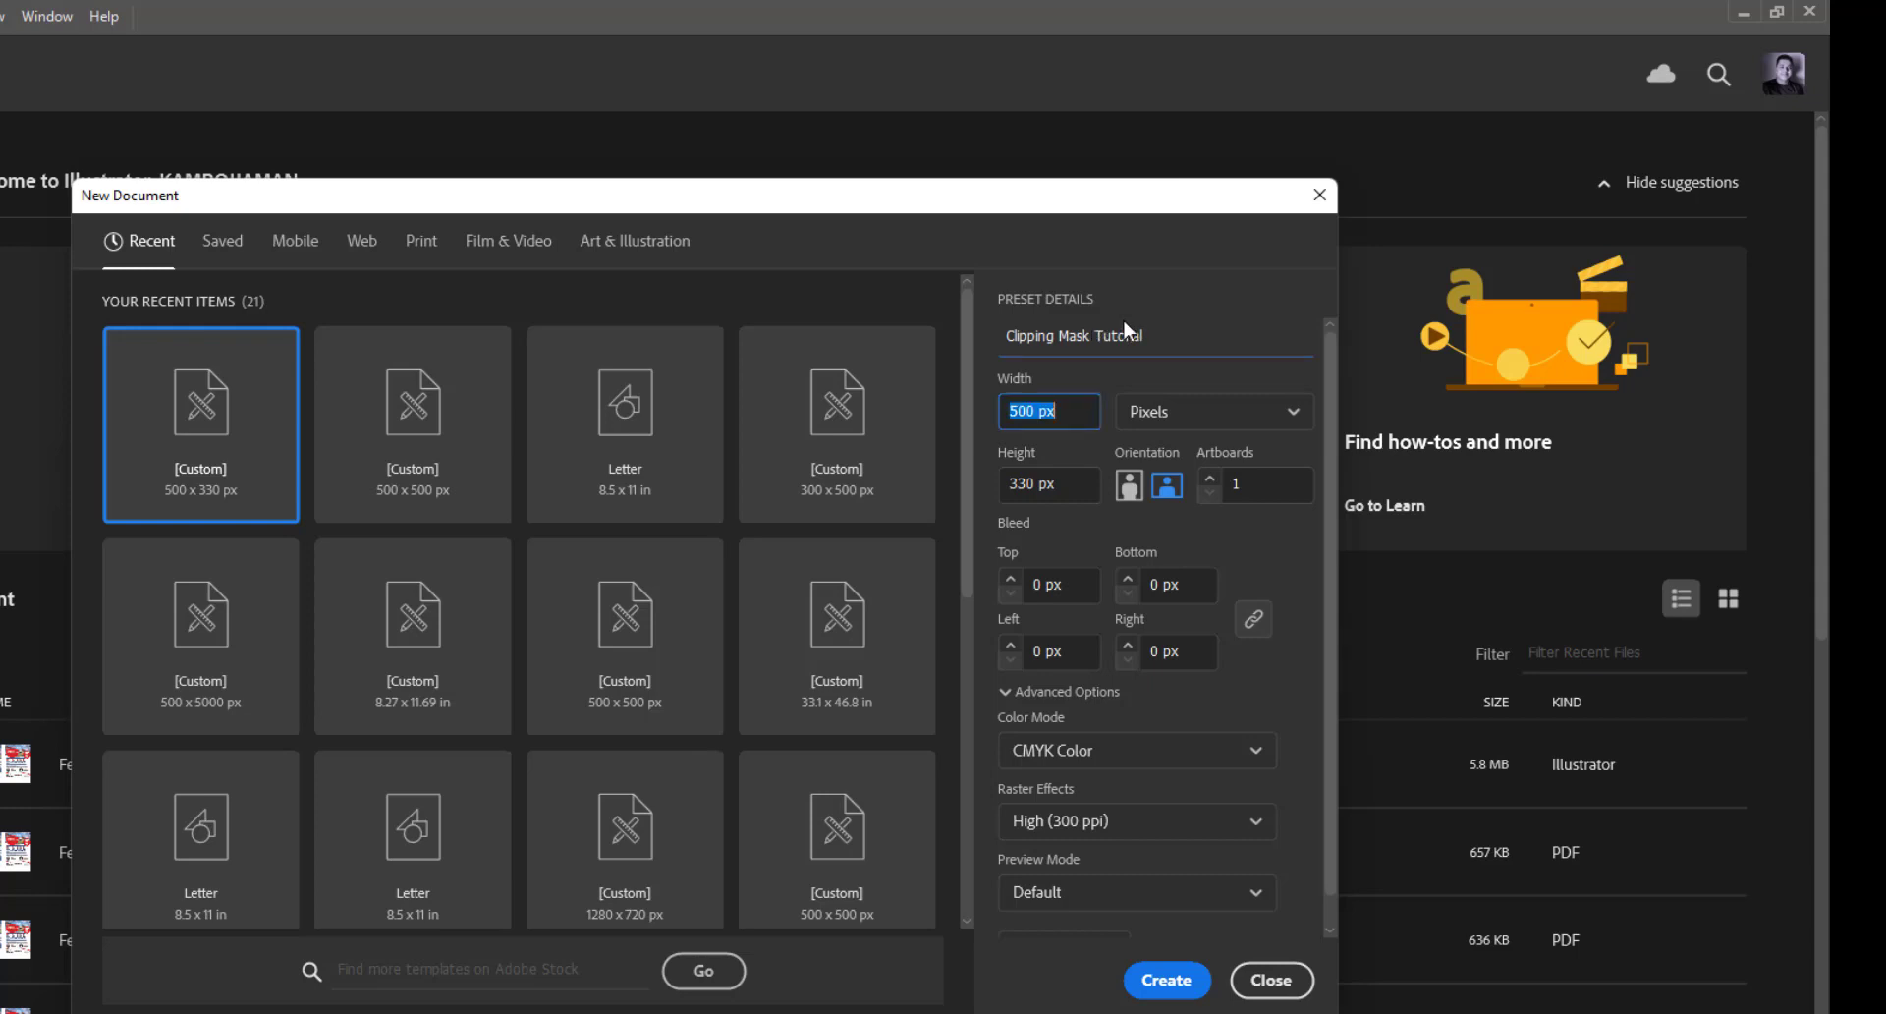
pyautogui.click(1183, 412)
pyautogui.click(1183, 411)
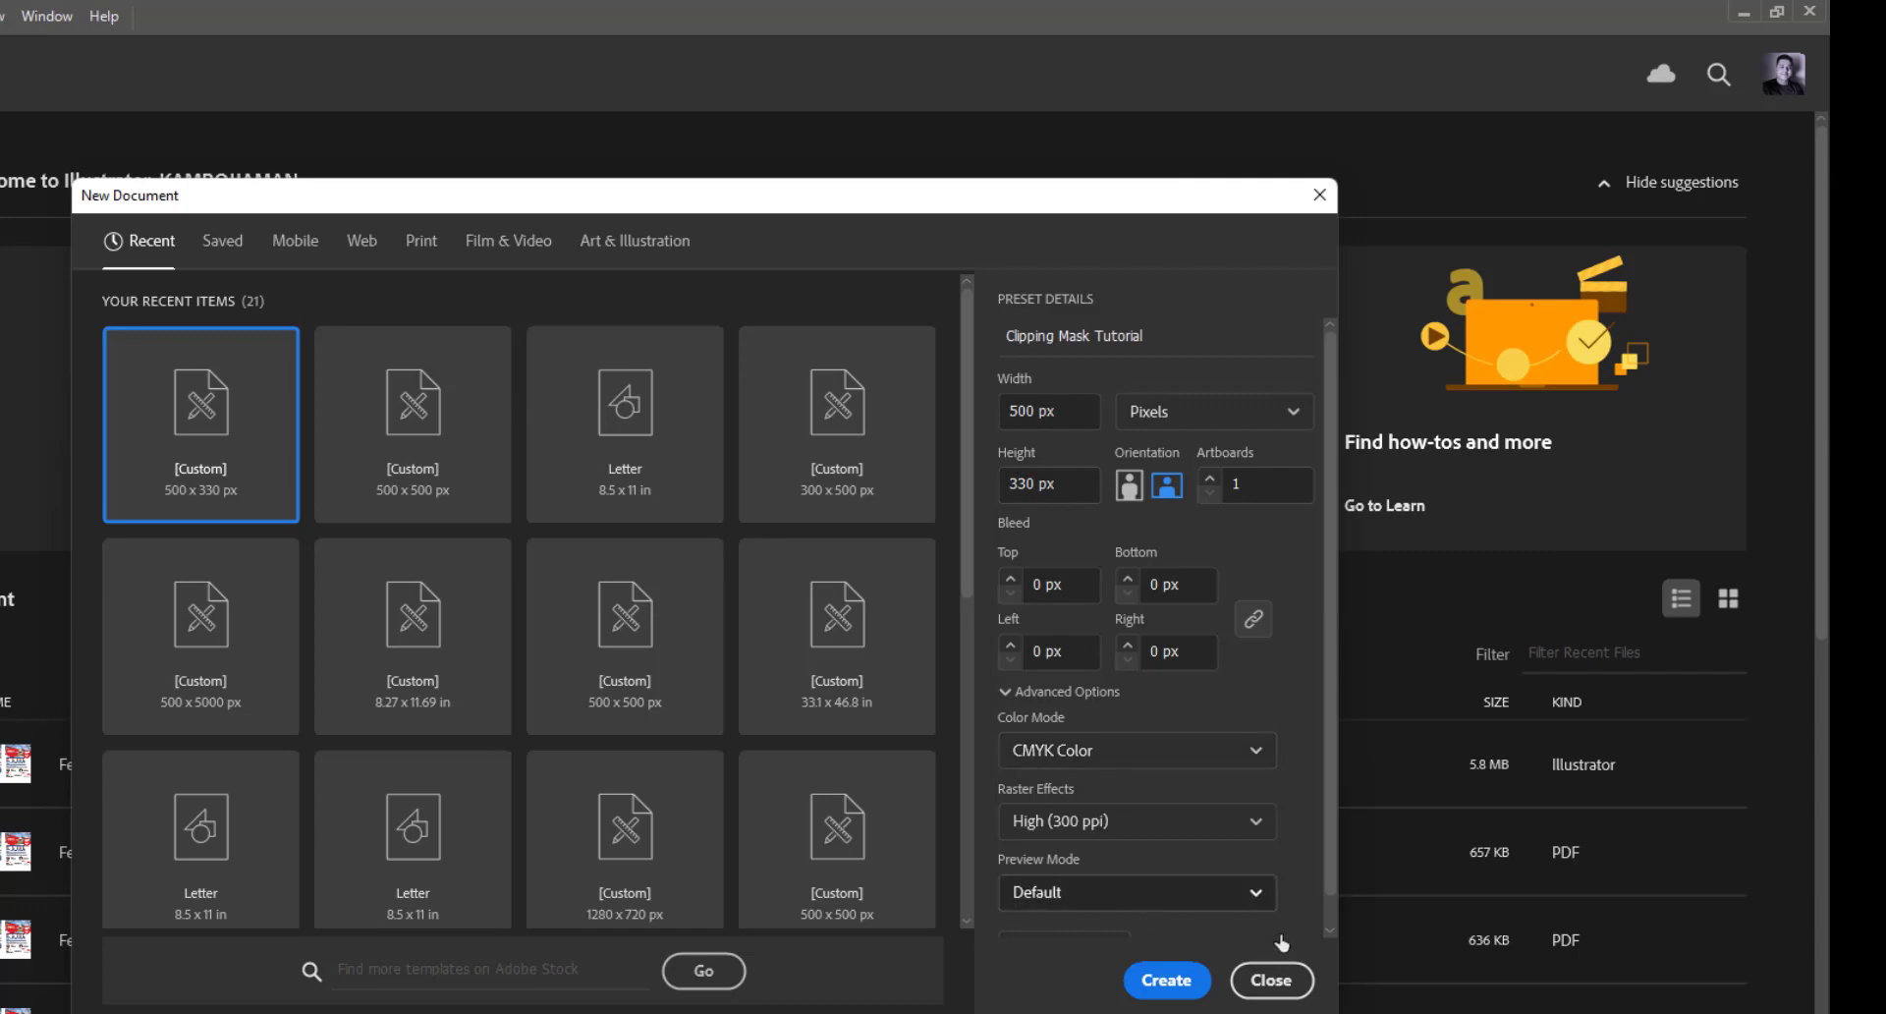
pyautogui.click(1177, 988)
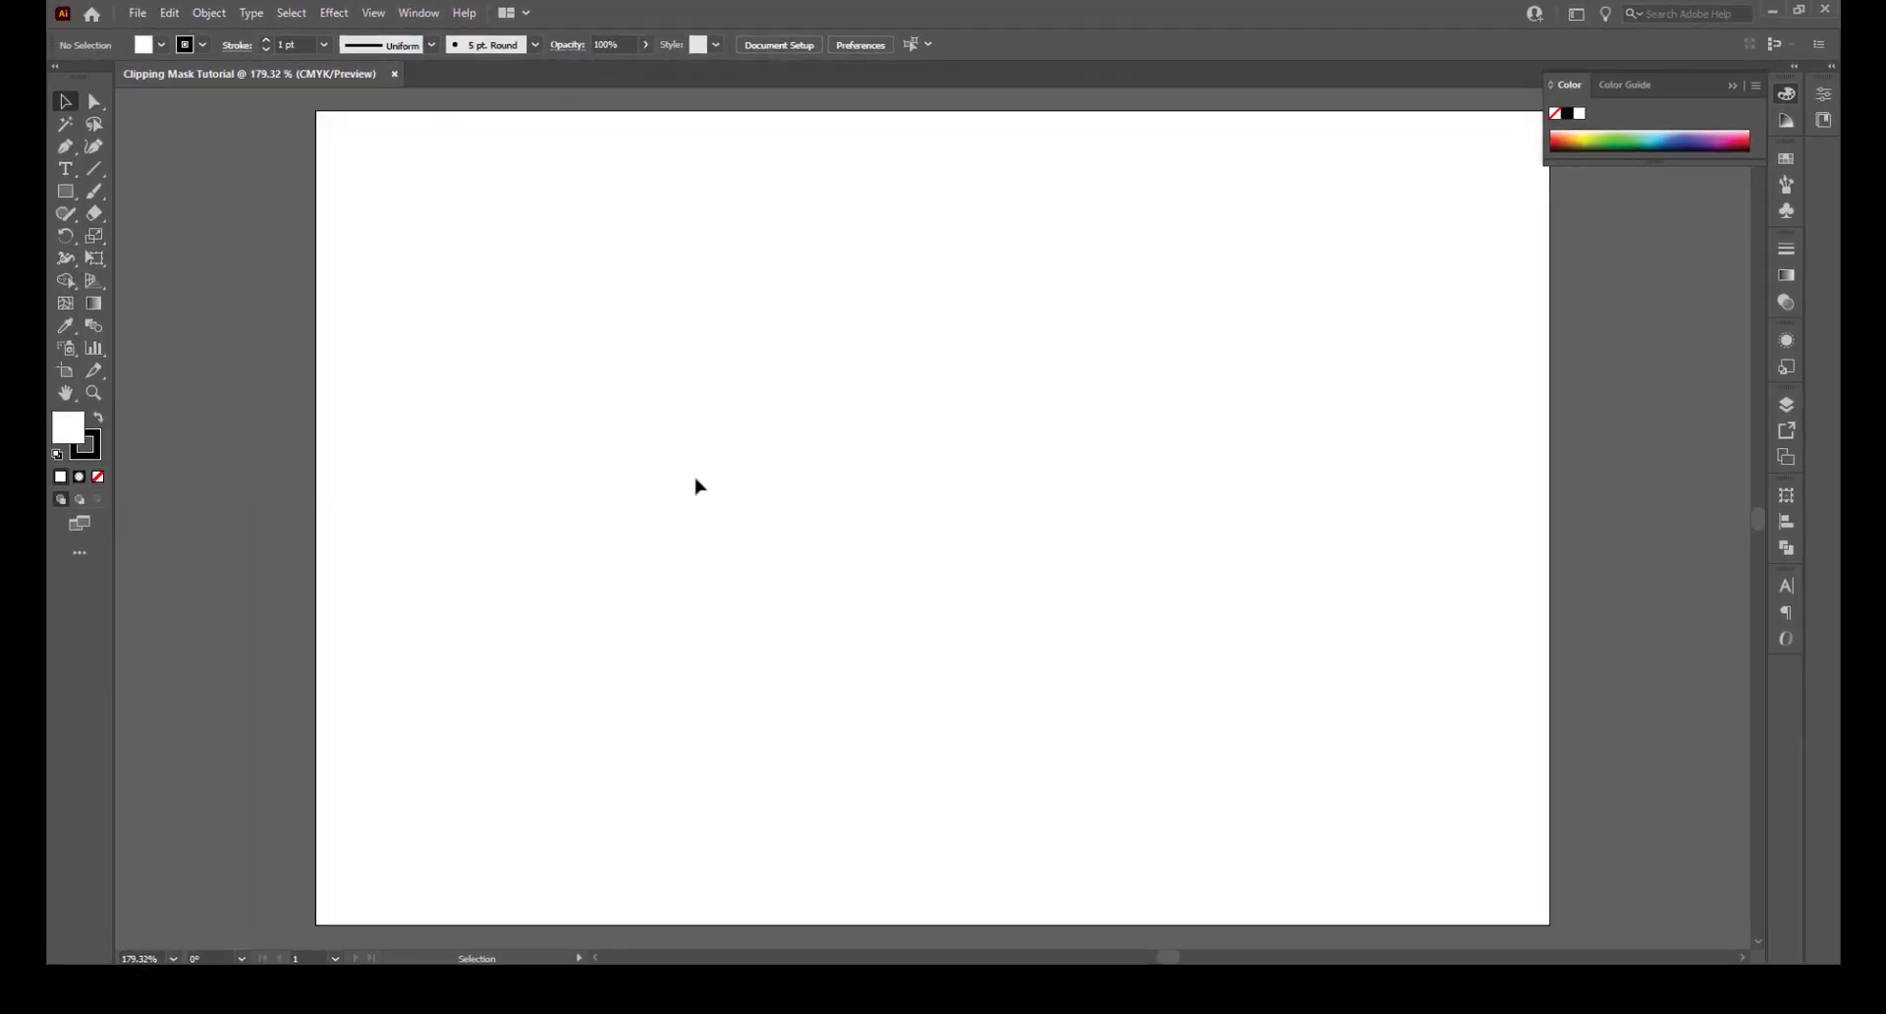
# Draw a tall rounded rectangle about 33 × 283 px with 12 px corners near the artboard's left edge
pyautogui.hotkey('ctrl', '-')
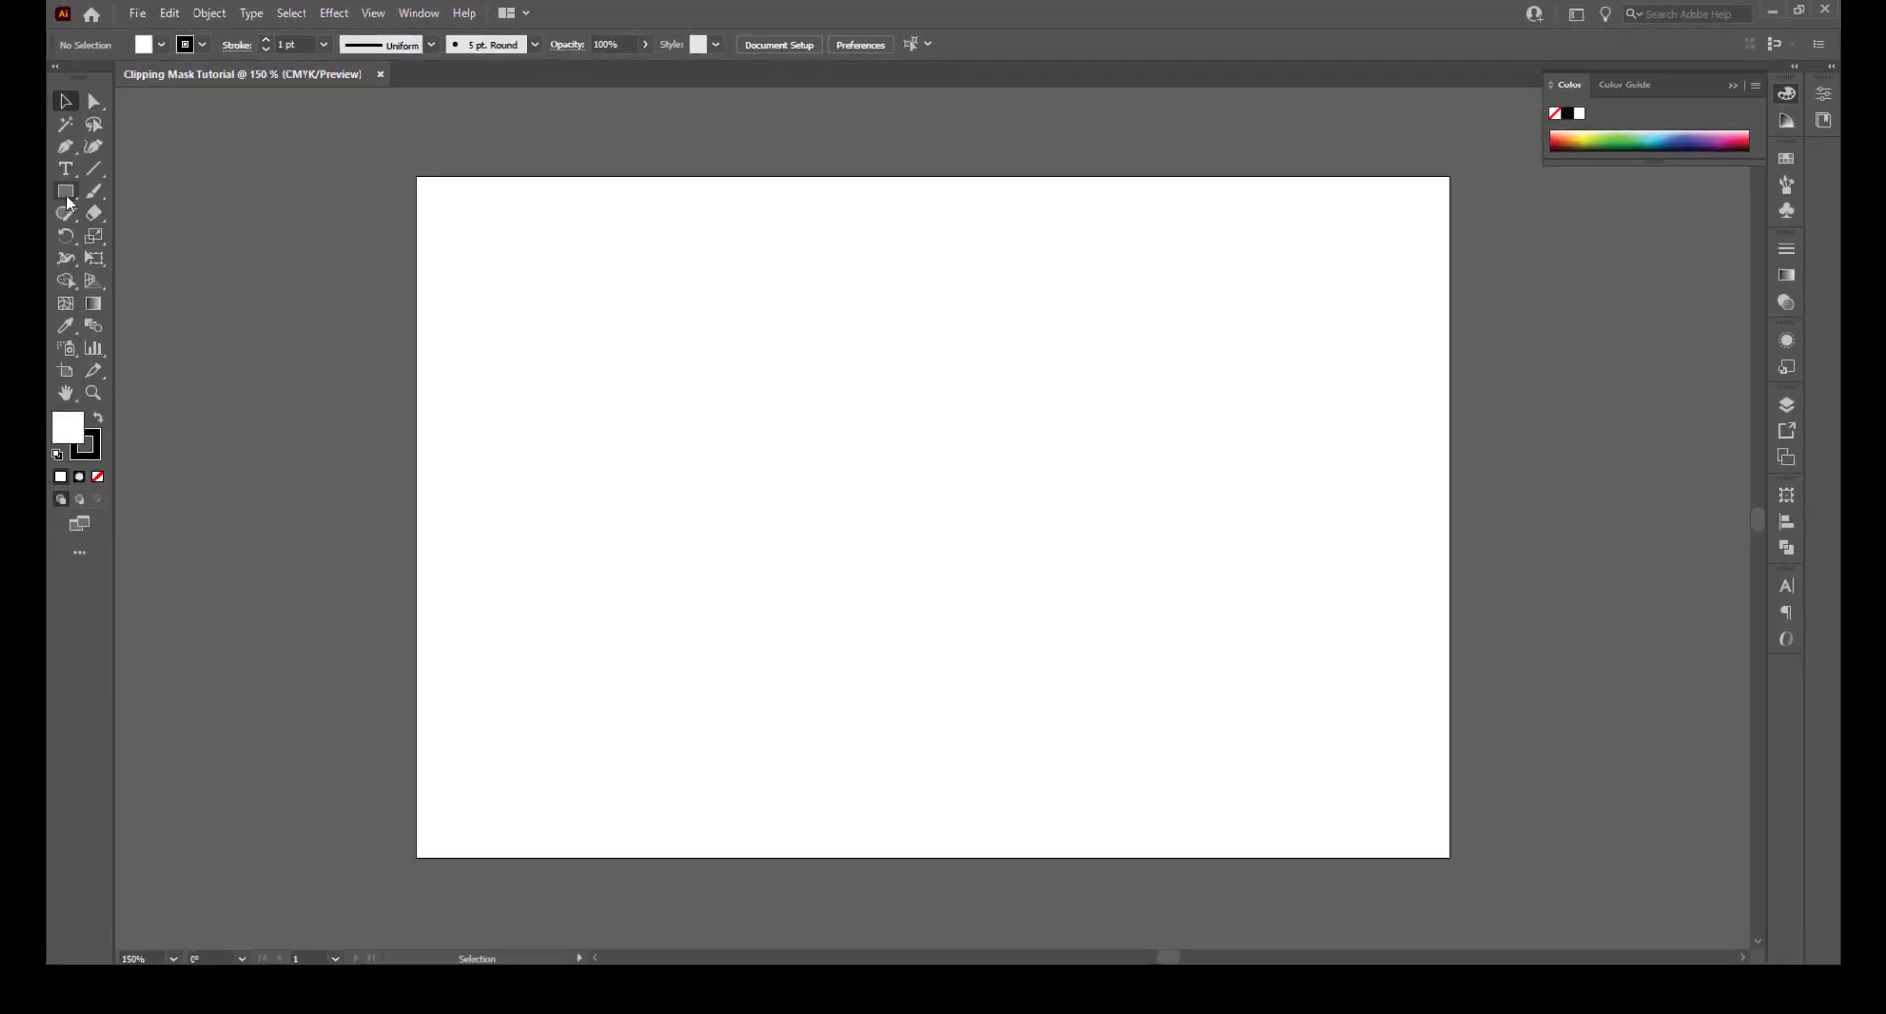
pyautogui.click(59, 193)
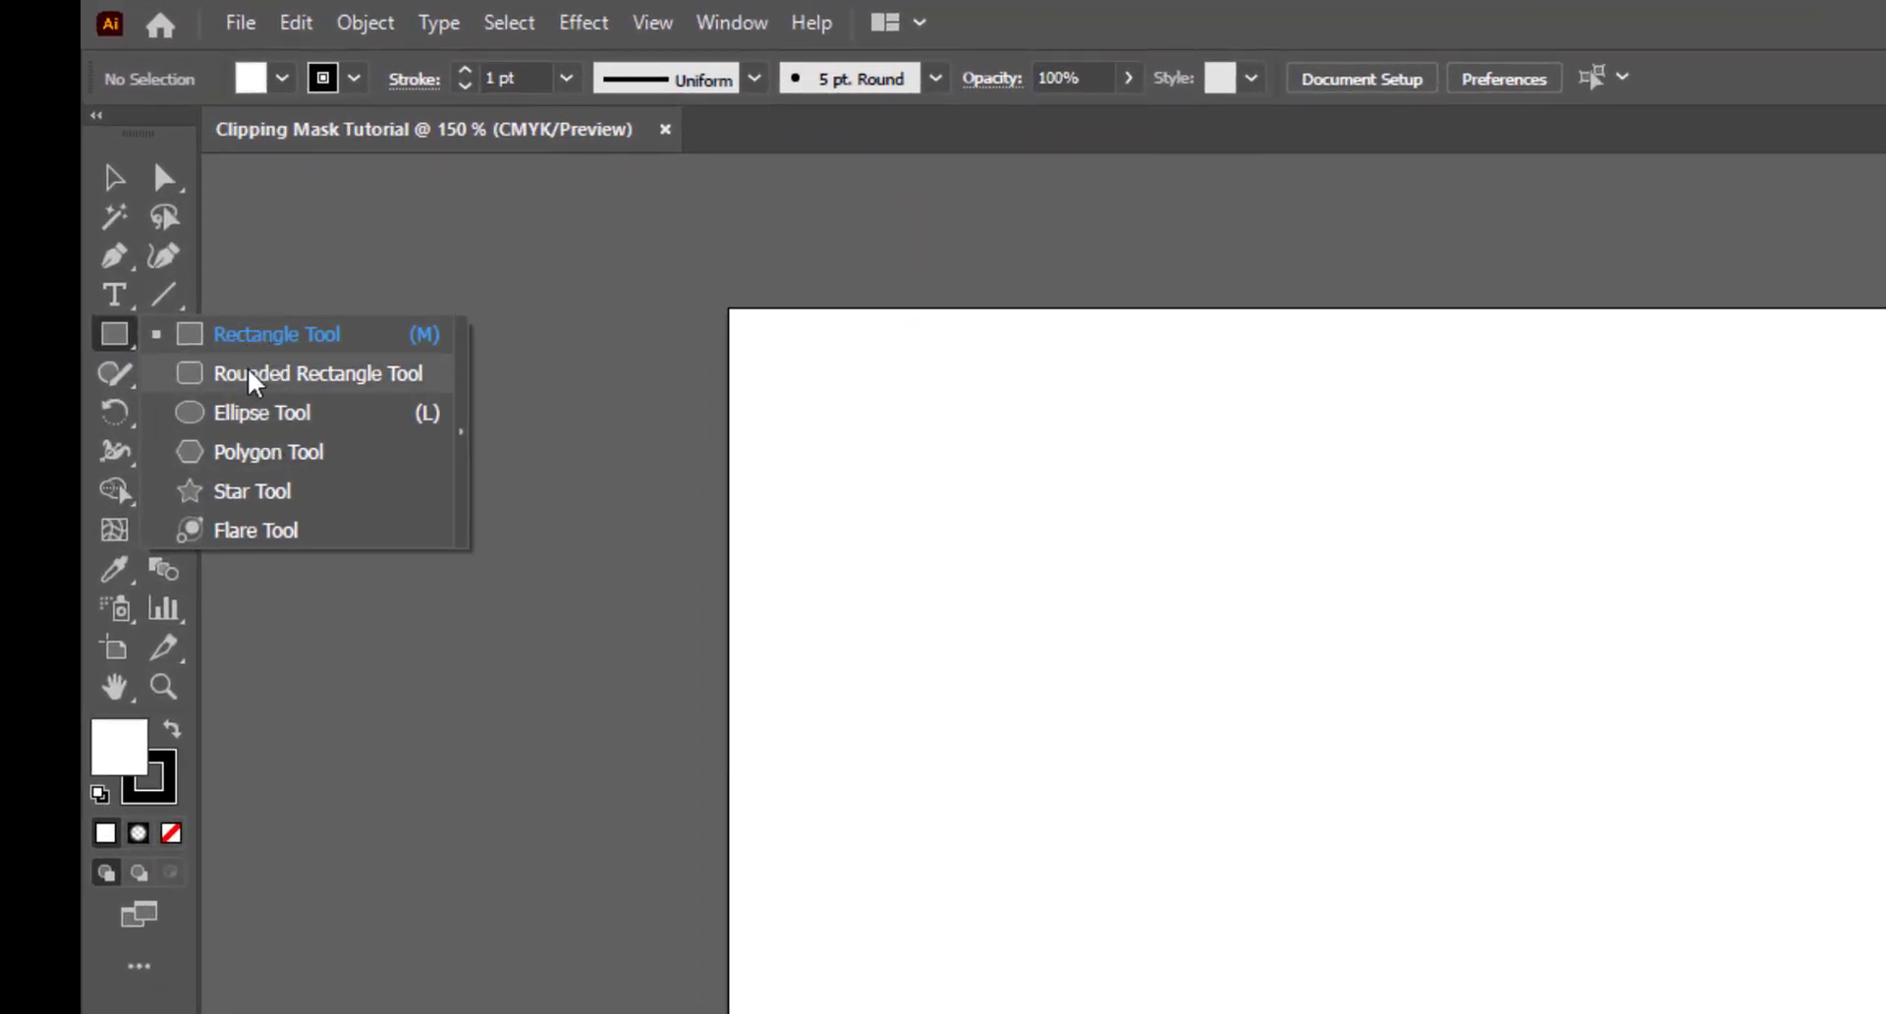
pyautogui.click(252, 371)
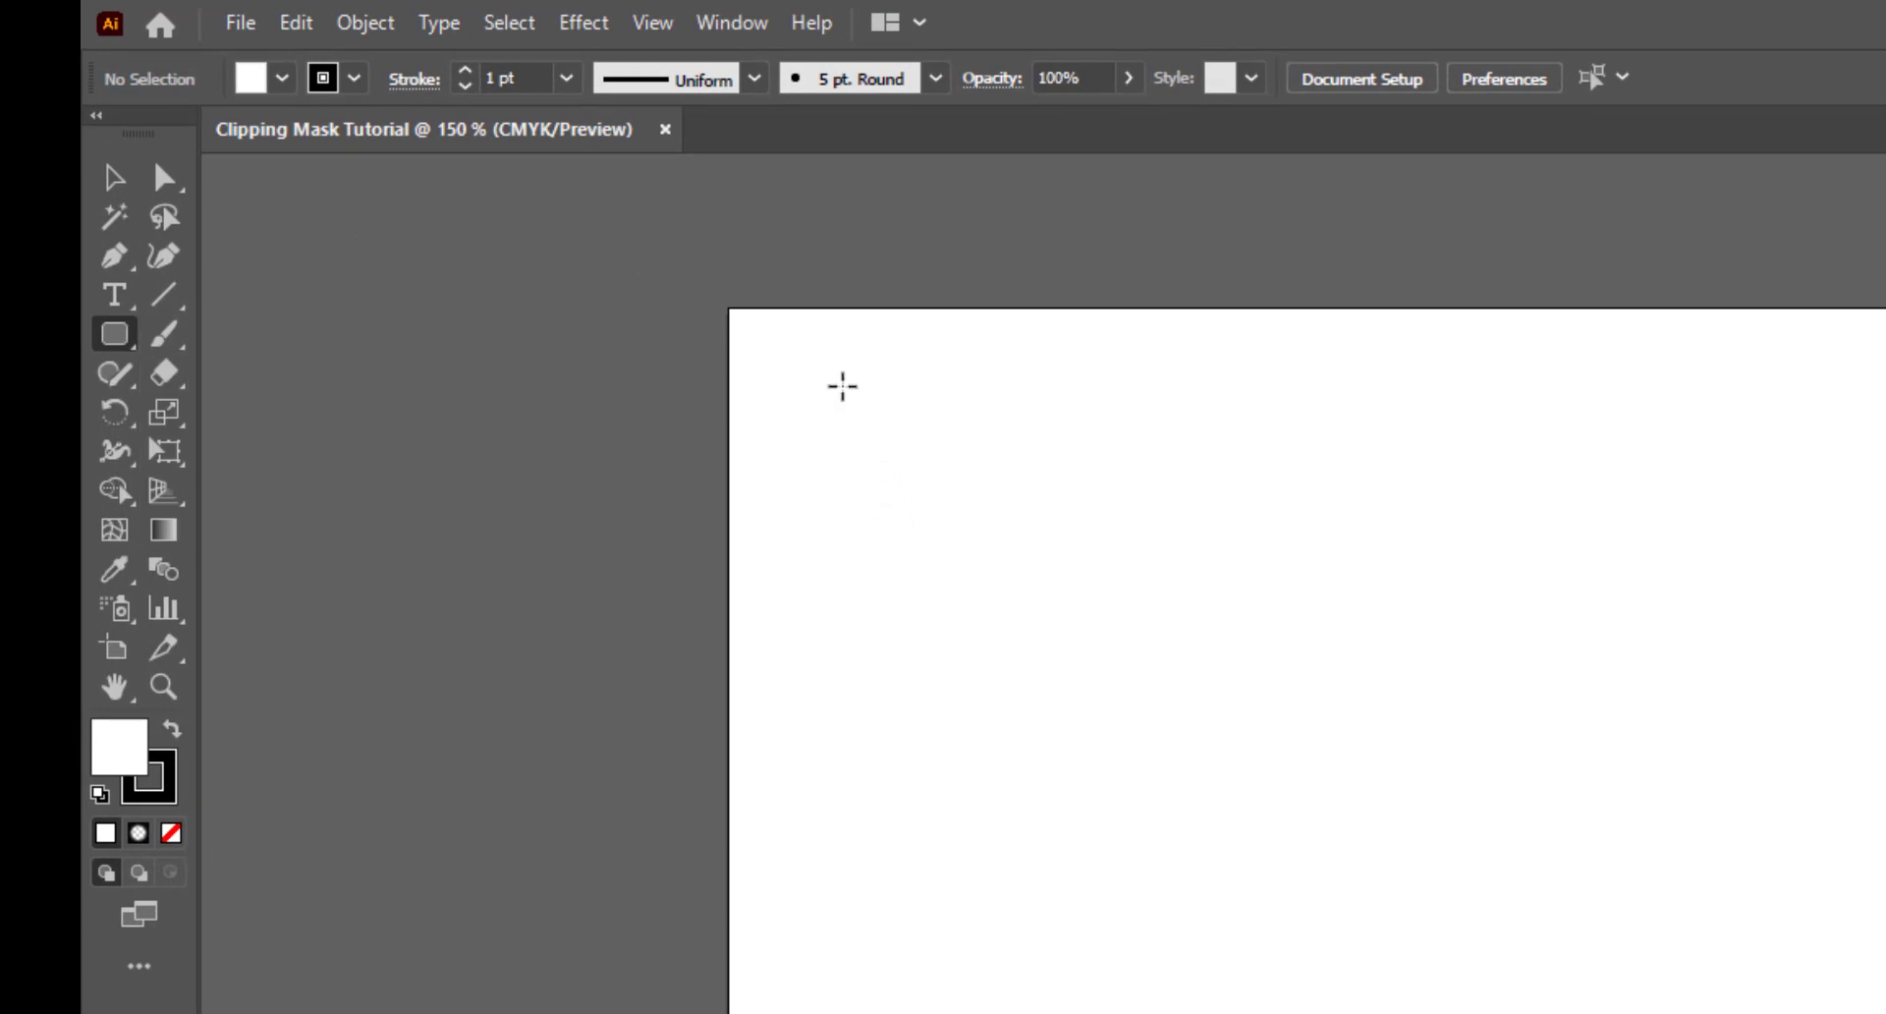
pyautogui.moveTo(841, 376); pyautogui.dragTo(954, 1013)
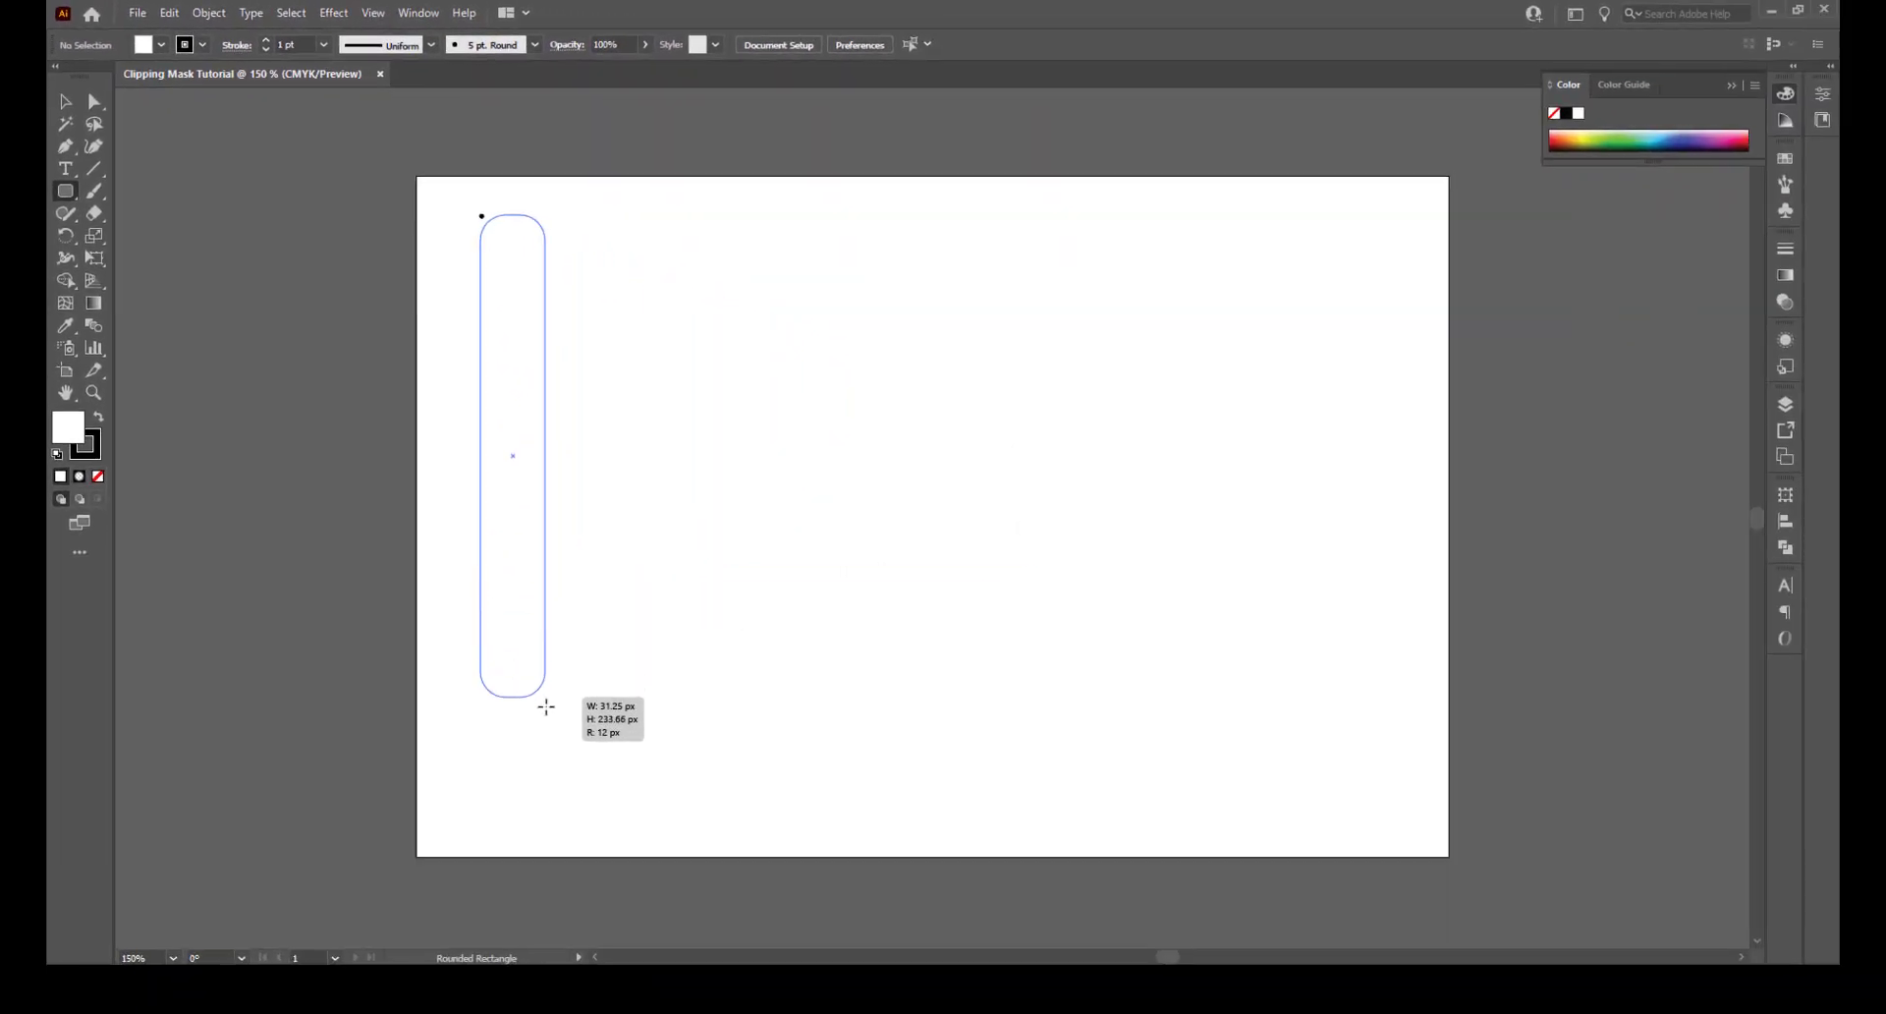
pyautogui.moveTo(546, 706); pyautogui.dragTo(550, 798)
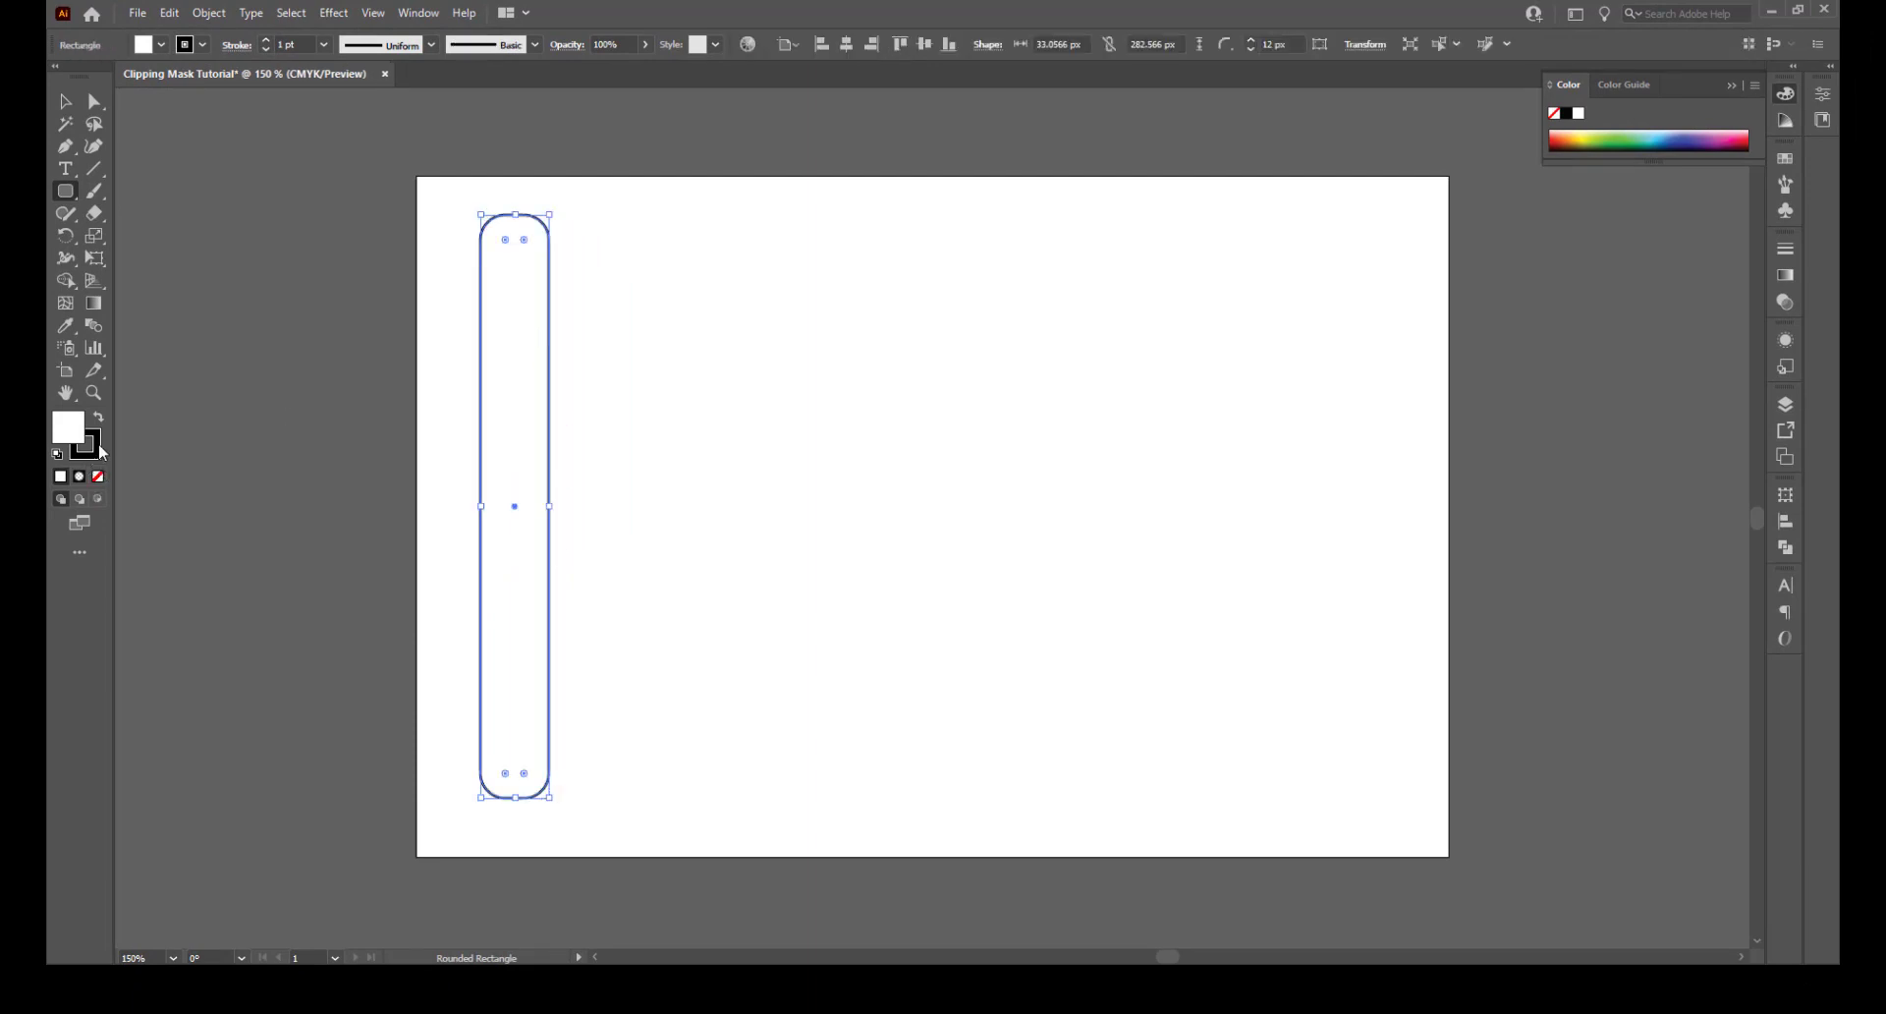
# Remove the rounded rectangle's stroke and fill it with the C=25 M=40 Y=65 K=0 swatch
pyautogui.click(99, 449)
pyautogui.click(98, 477)
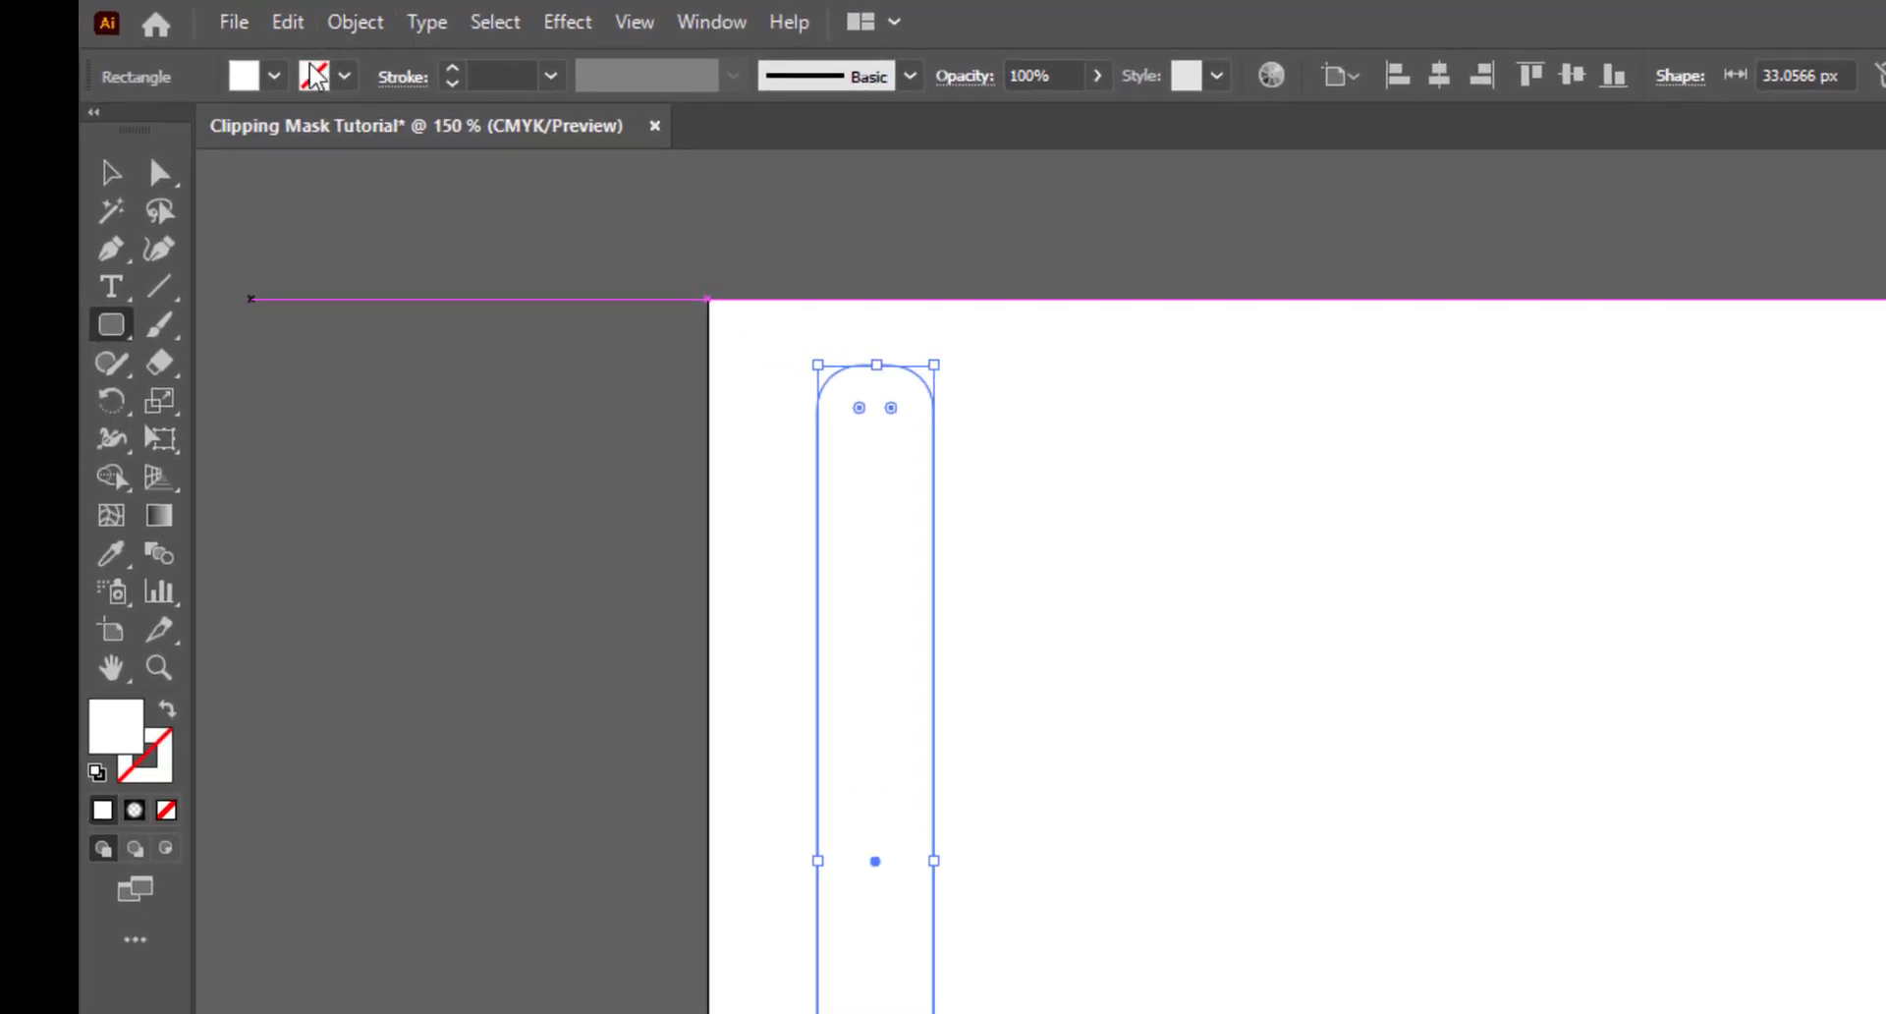
pyautogui.click(161, 44)
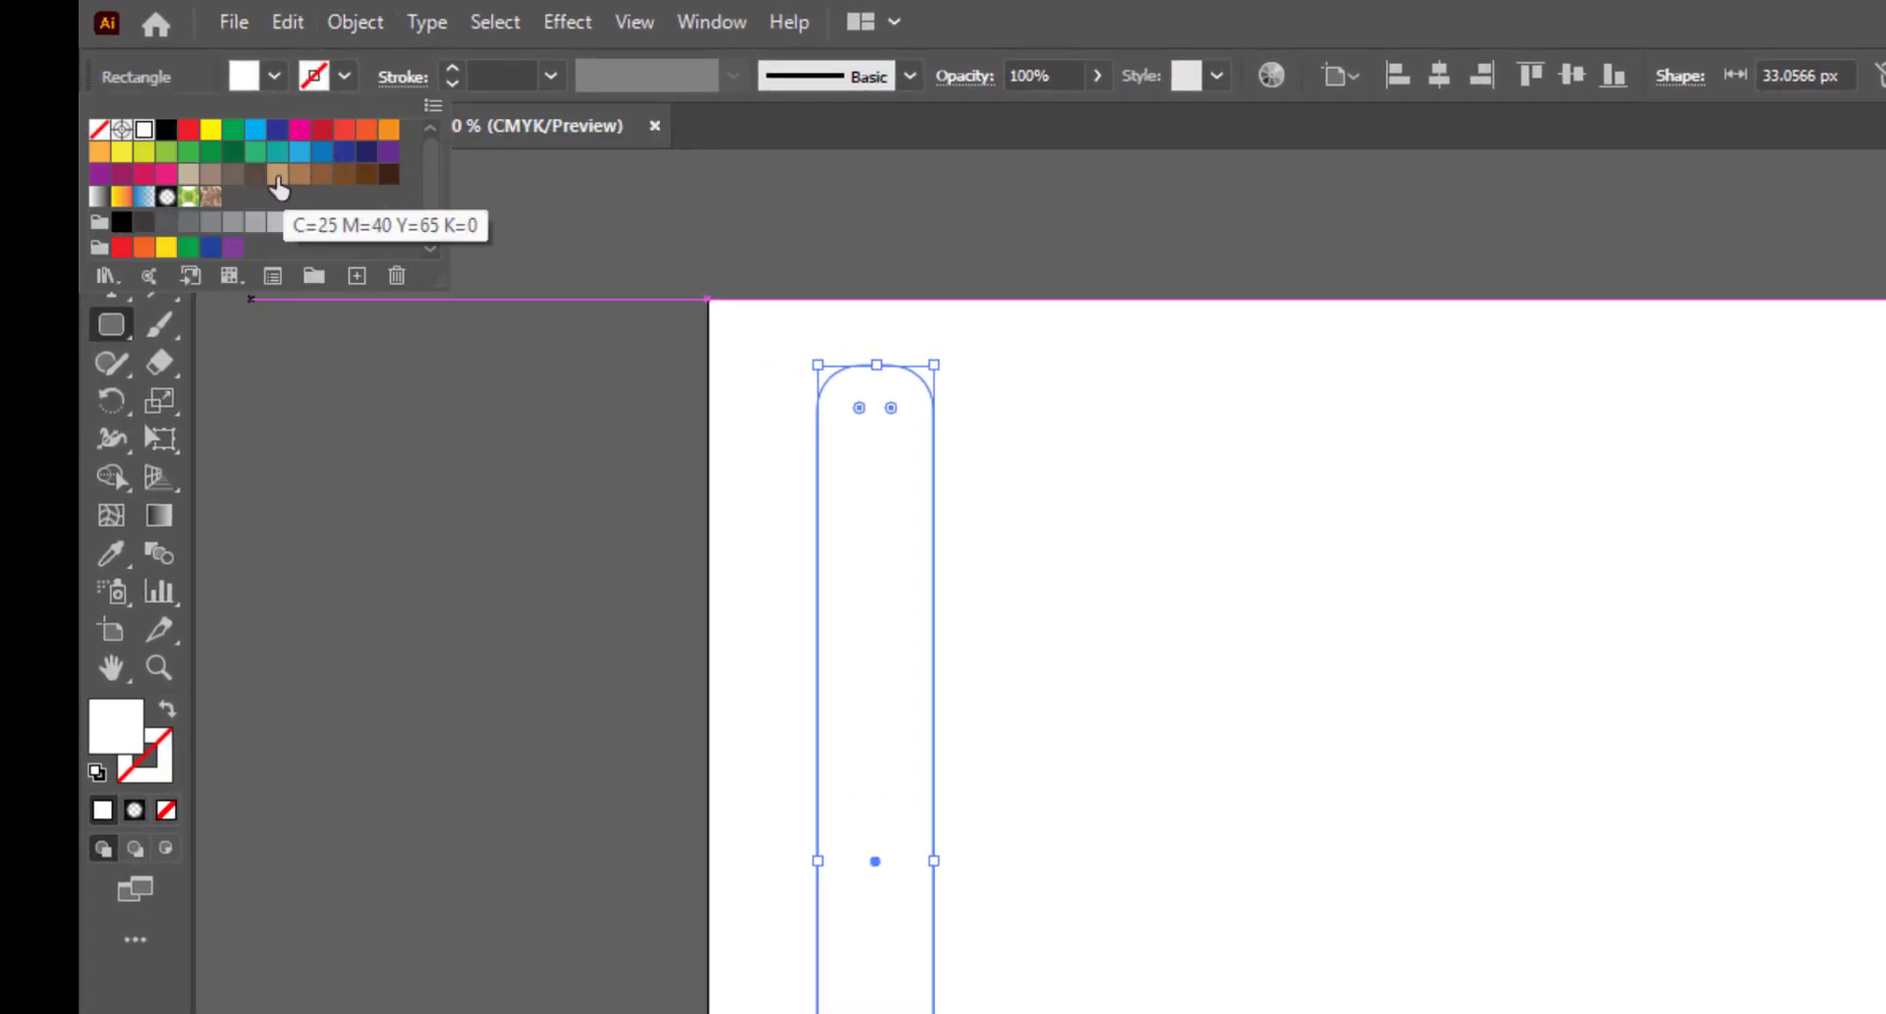
pyautogui.click(279, 187)
pyautogui.press('Escape')
pyautogui.press('v')
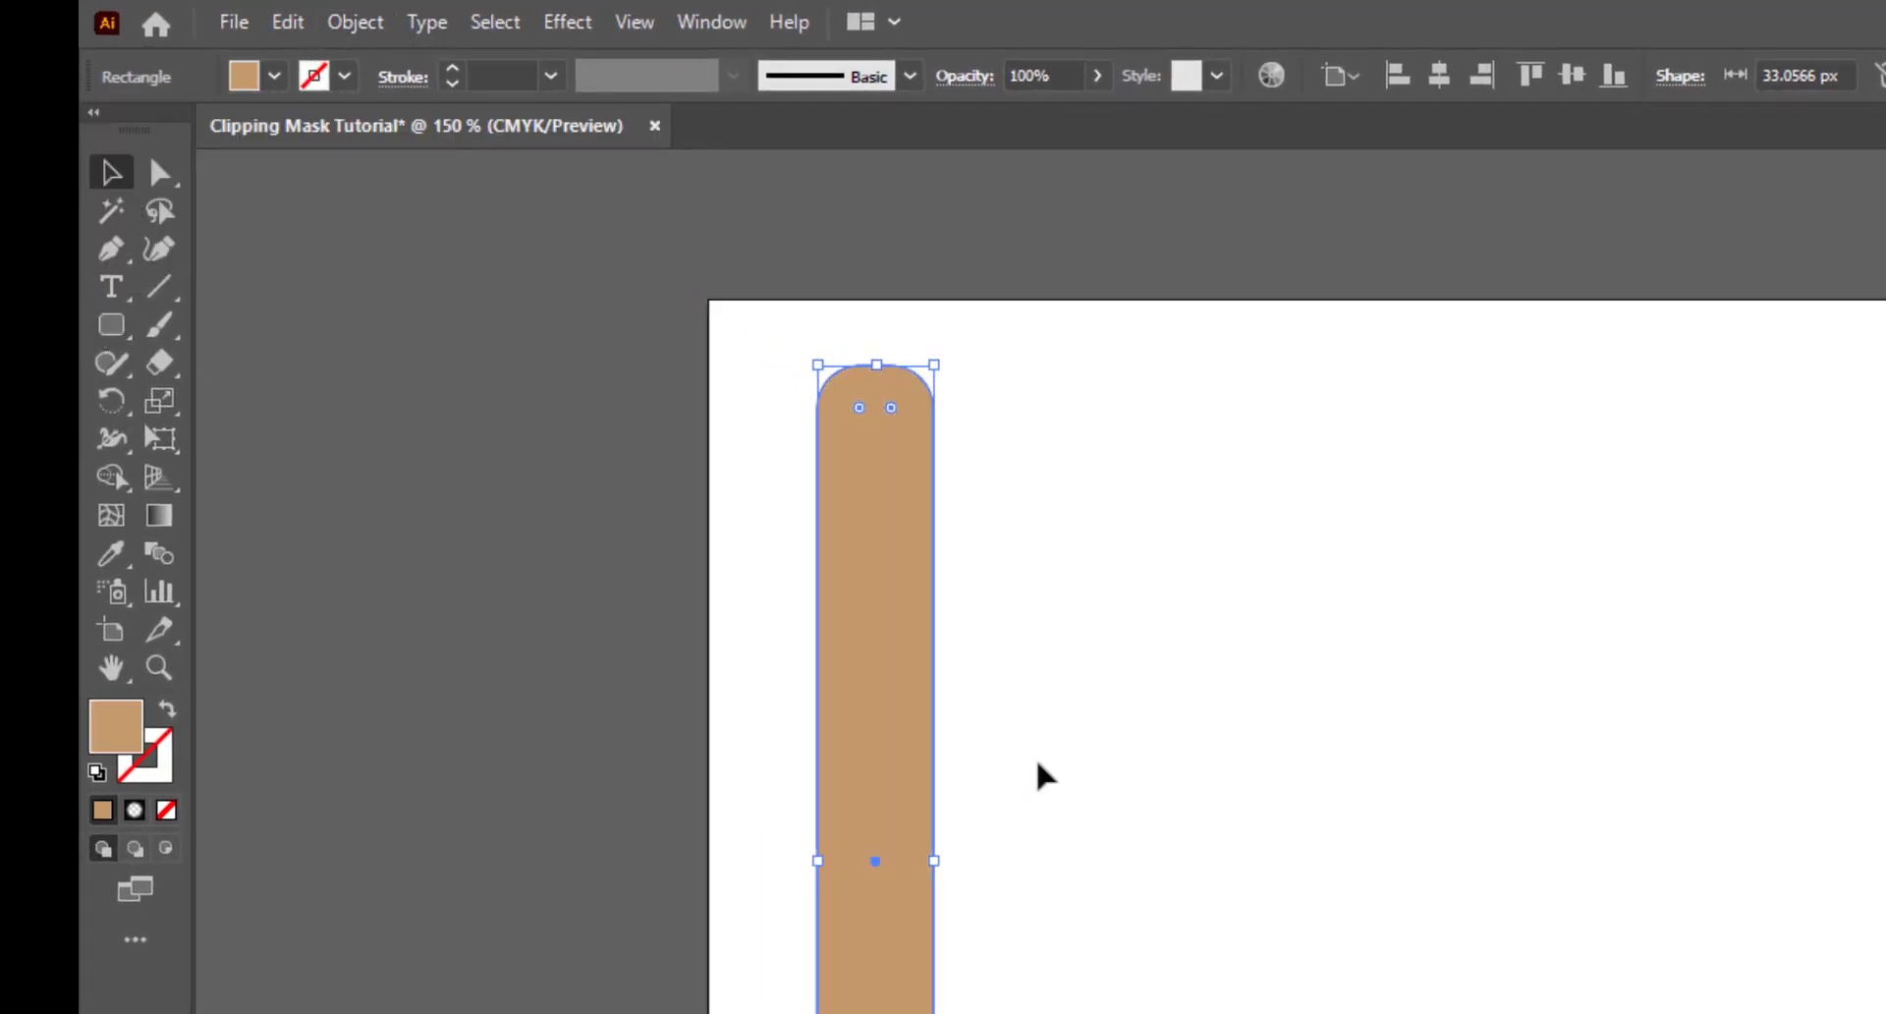
pyautogui.click(1193, 745)
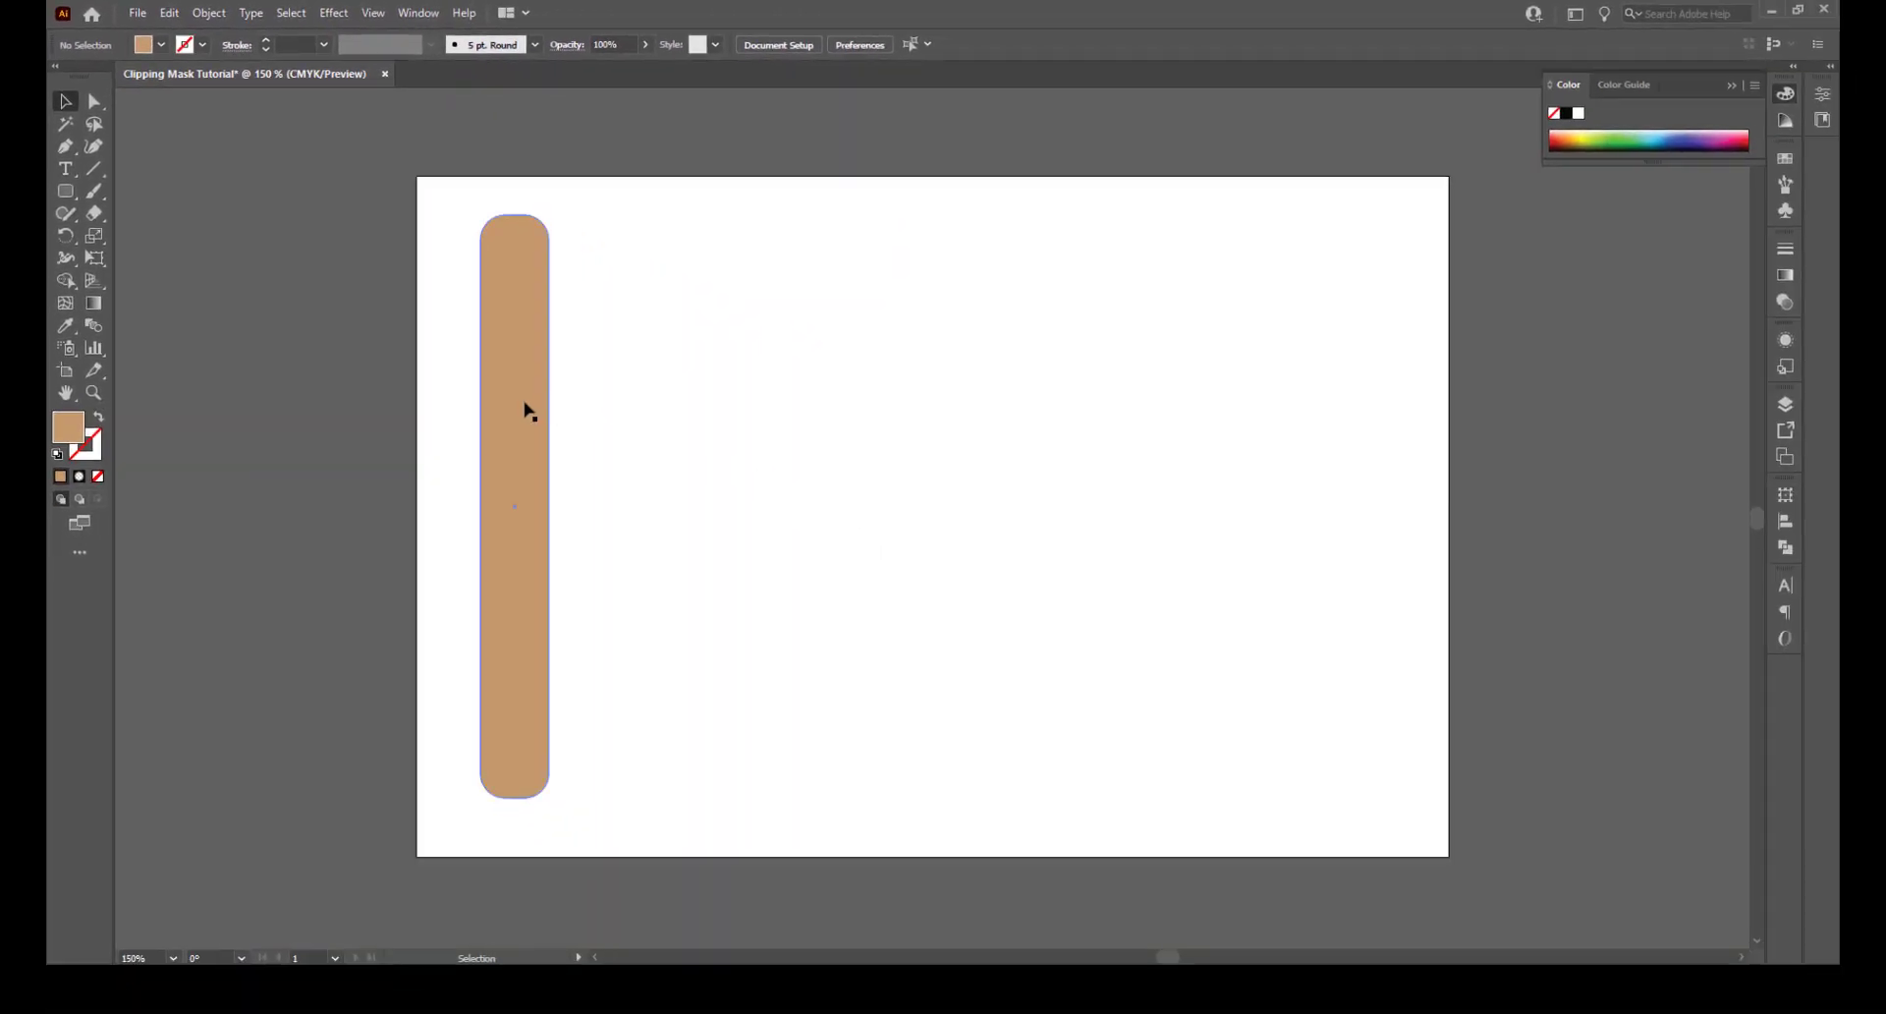
# Duplicate the bar about 37 px horizontally to the right, leaving a narrow gap
pyautogui.click(528, 410)
pyautogui.moveTo(521, 411); pyautogui.dragTo(598, 413)
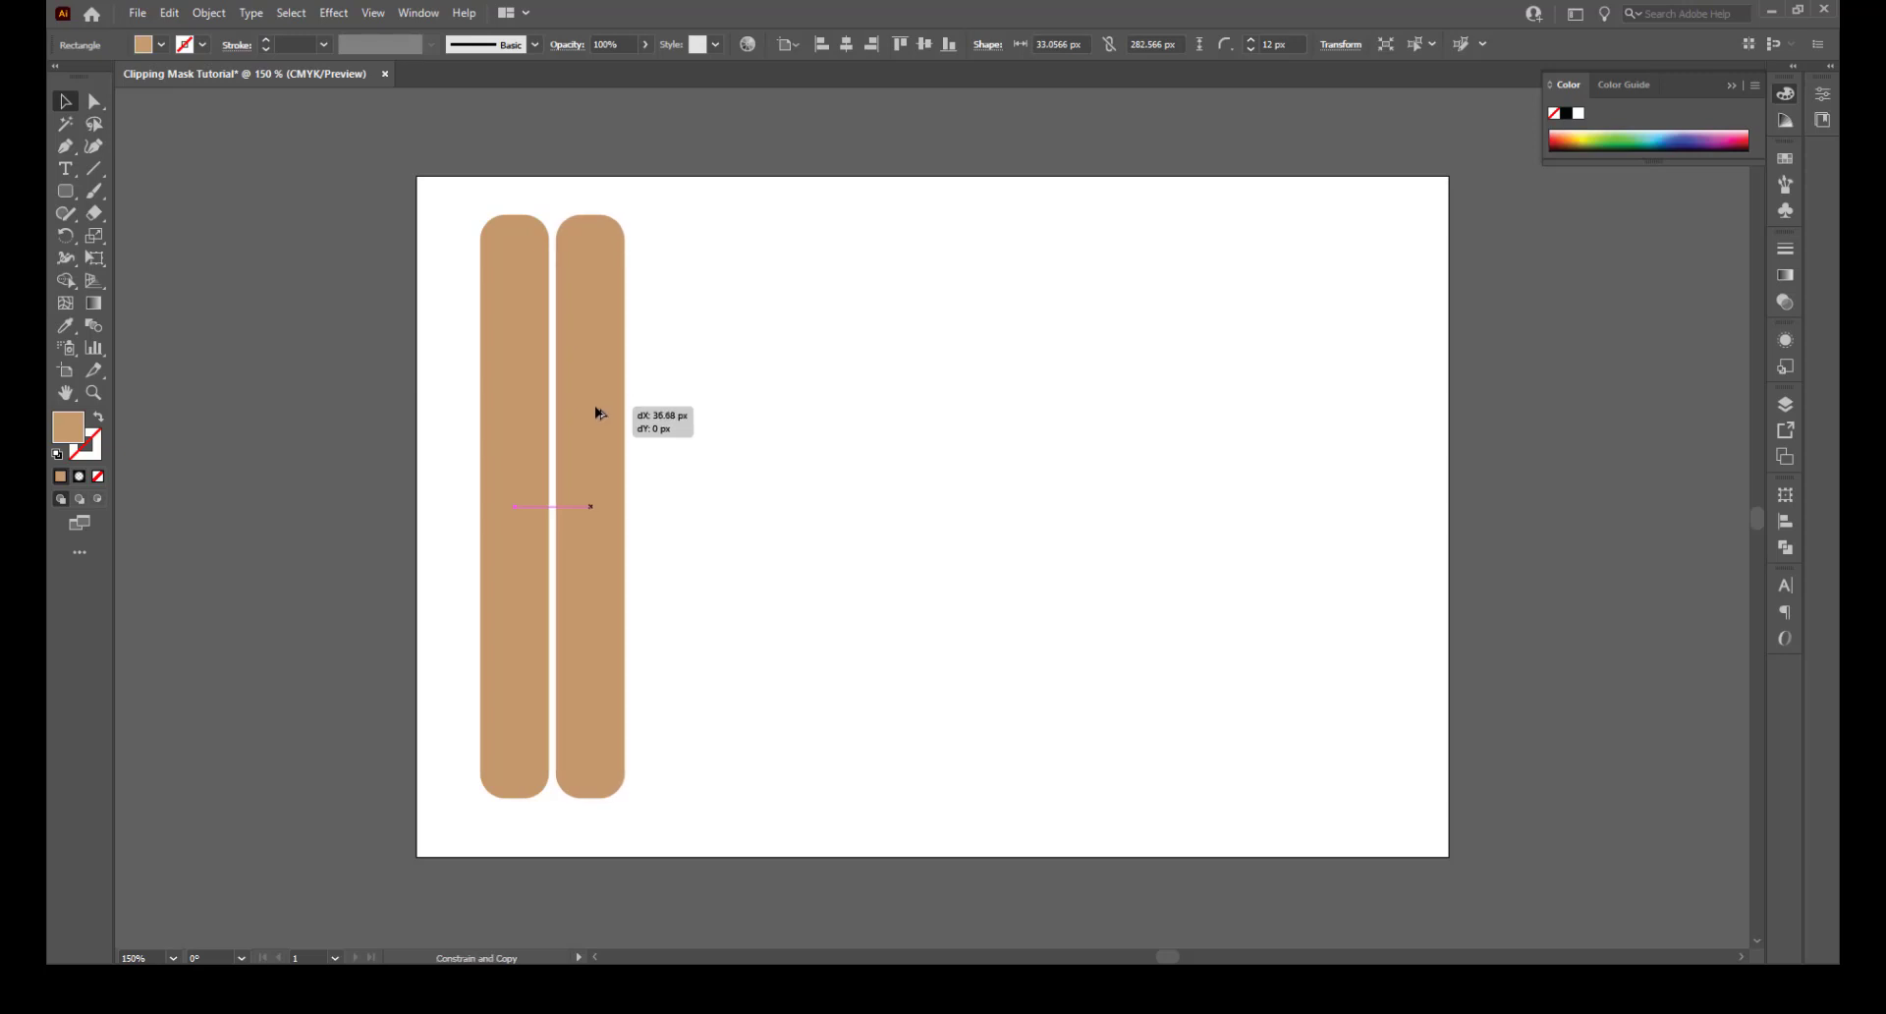
pyautogui.moveTo(596, 414); pyautogui.dragTo(596, 413)
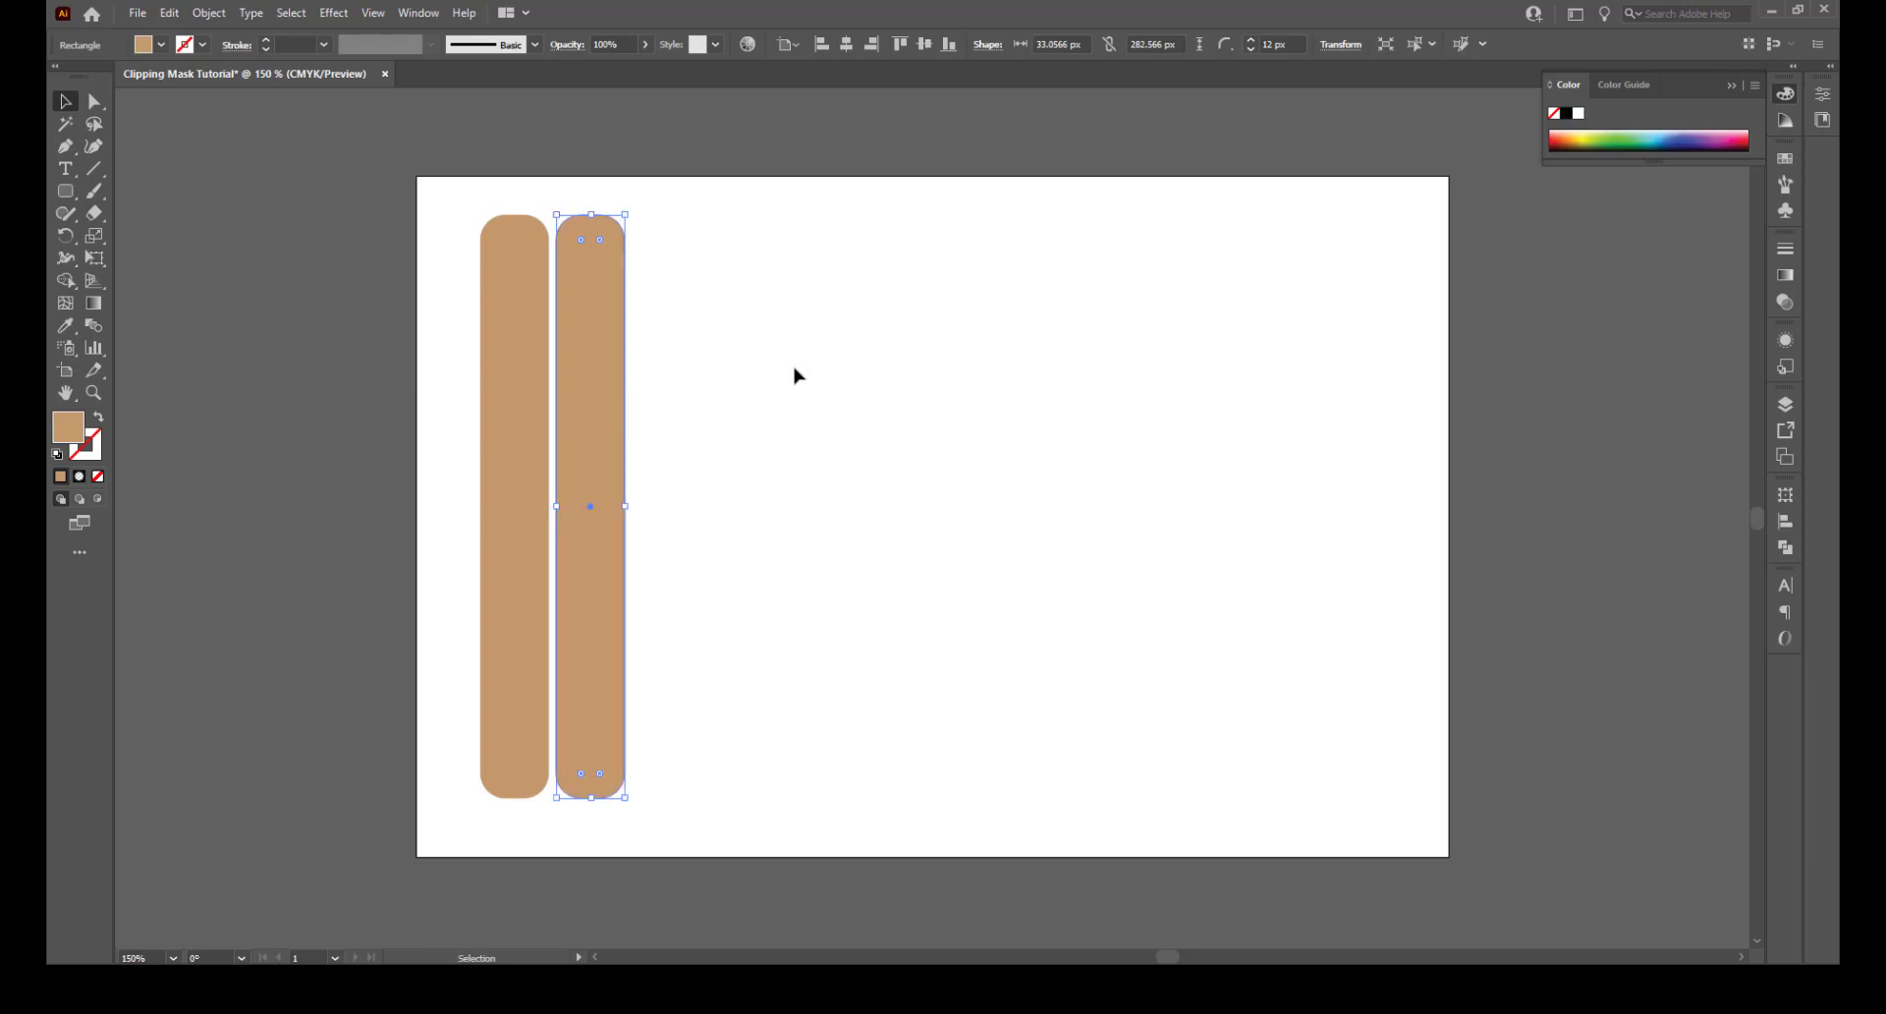
# Repeat the duplication until twelve evenly spaced bars span the artboard, and leave them deselected
pyautogui.press('a')
pyautogui.hotkey('ctrl', 'd')
pyautogui.hotkey('ctrl', 'd')
pyautogui.hotkey('ctrl', 'd')
pyautogui.hotkey('ctrl', 'd')
pyautogui.hotkey('ctrl', 'd')
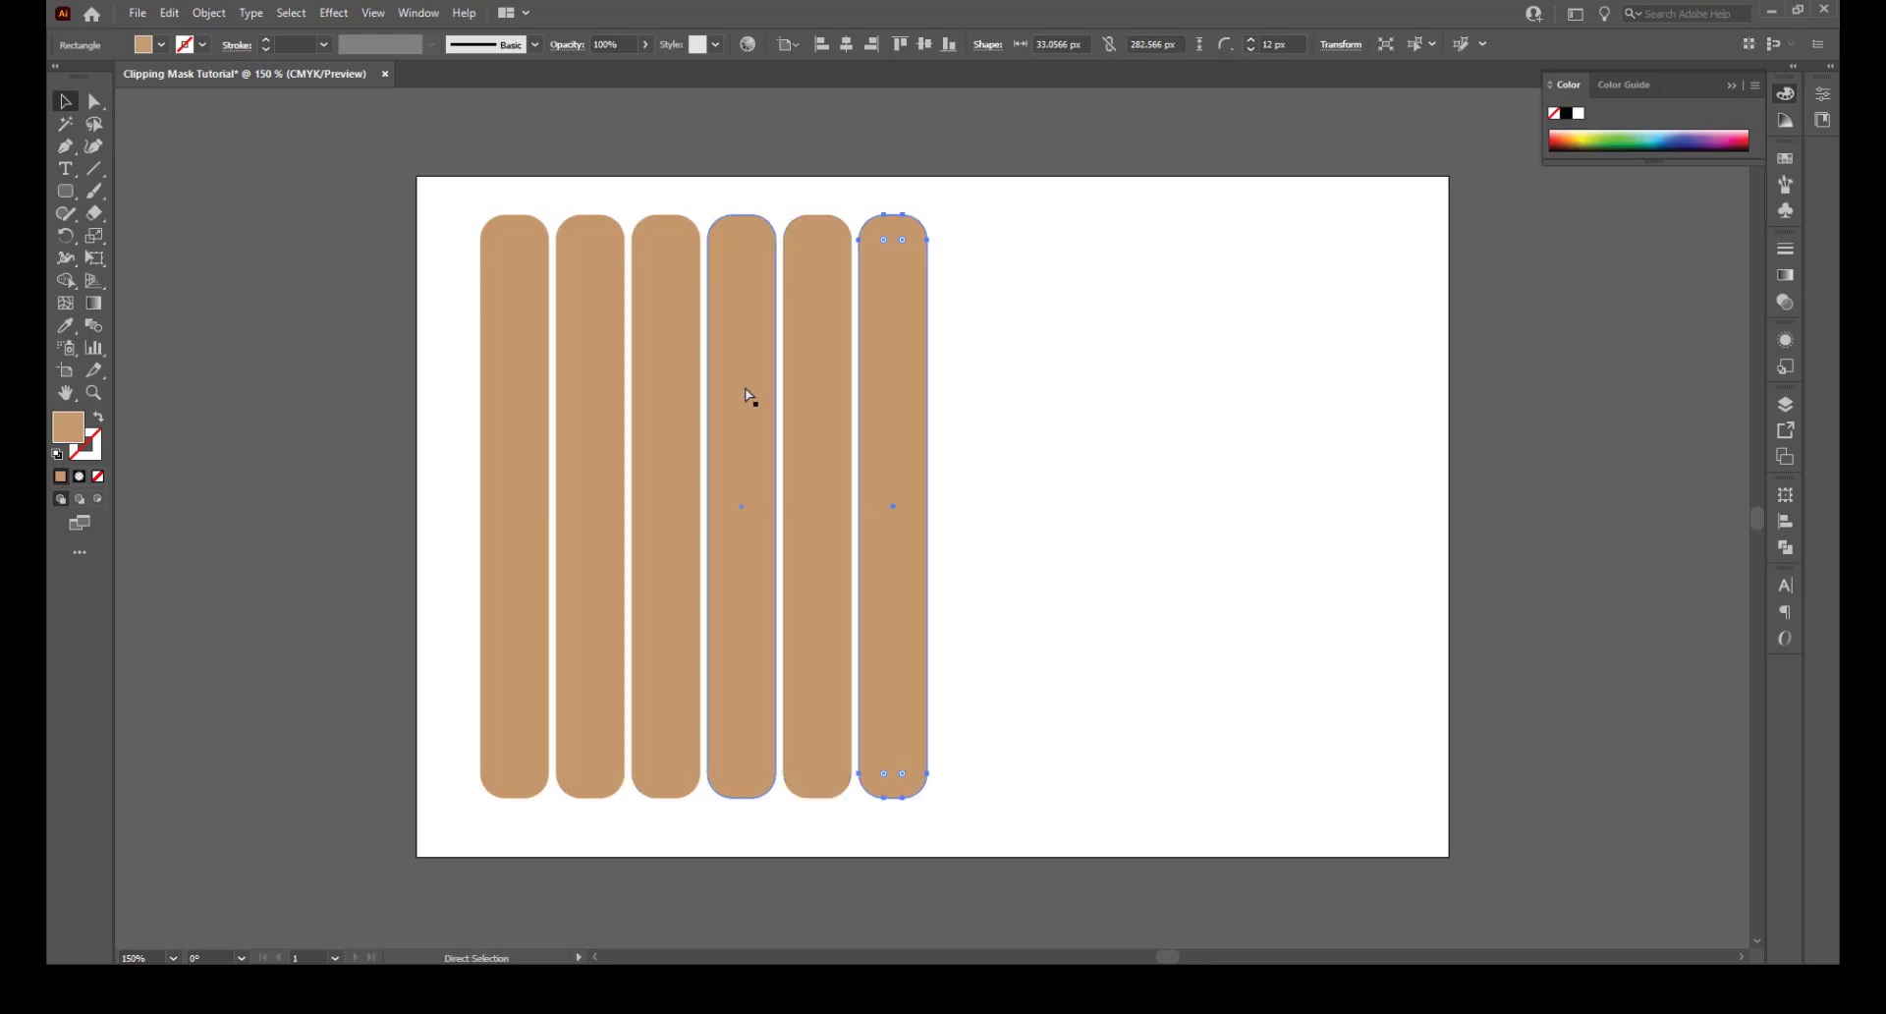
pyautogui.hotkey('ctrl', 'd')
pyautogui.hotkey('ctrl', 'd')
pyautogui.hotkey('ctrl', 'd')
pyautogui.hotkey('ctrl', 'd')
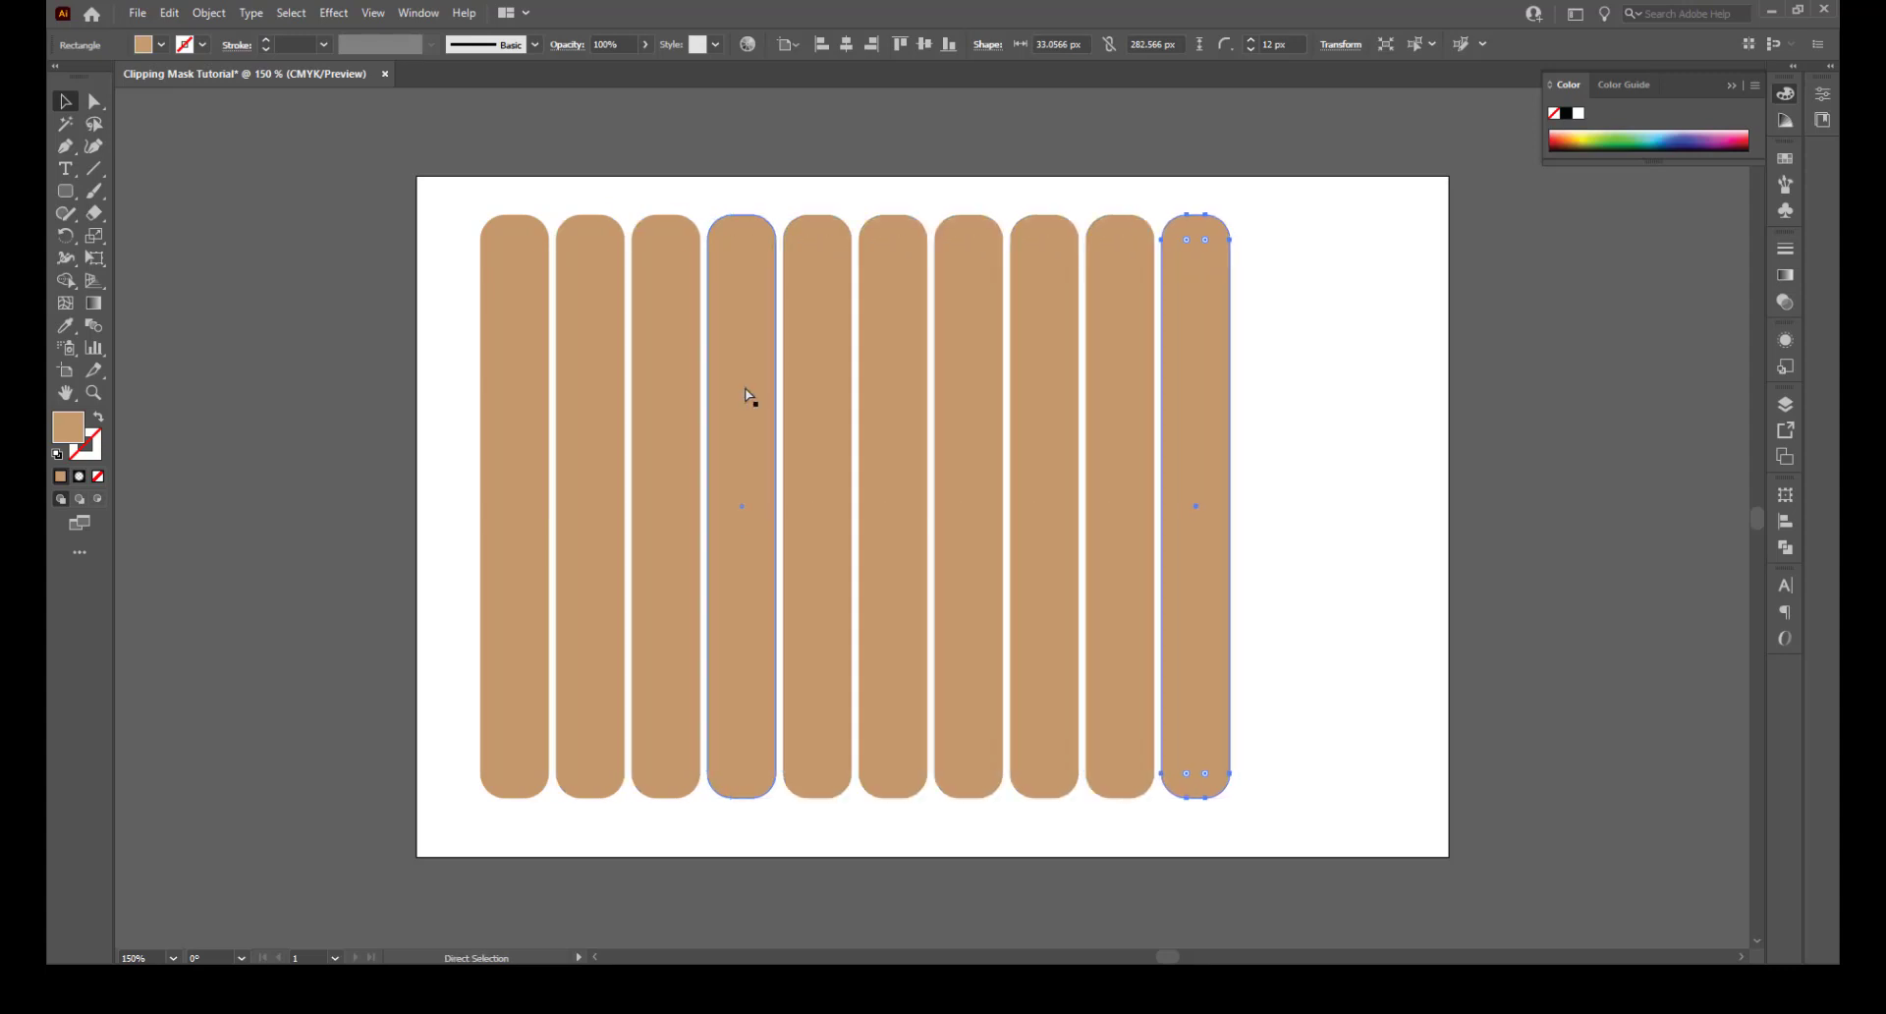
pyautogui.hotkey('ctrl', 'd')
pyautogui.press('v')
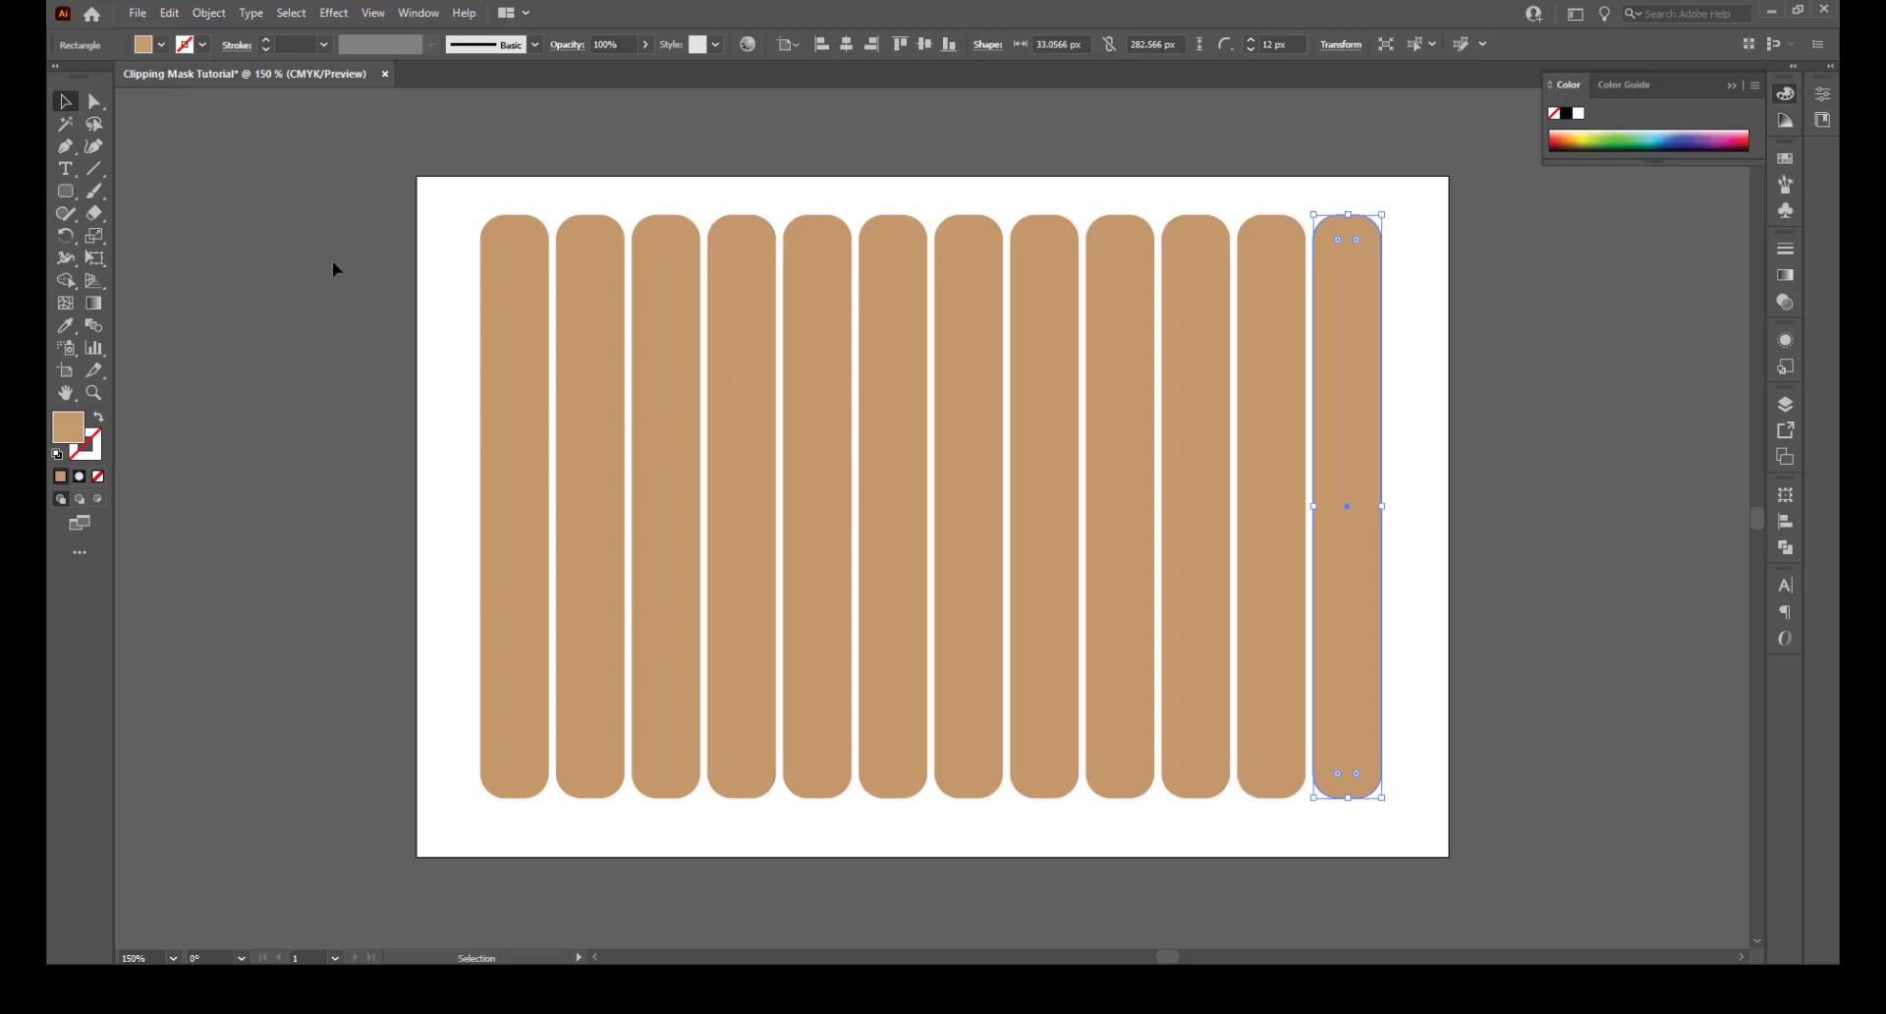
pyautogui.moveTo(1427, 666); pyautogui.dragTo(1434, 668)
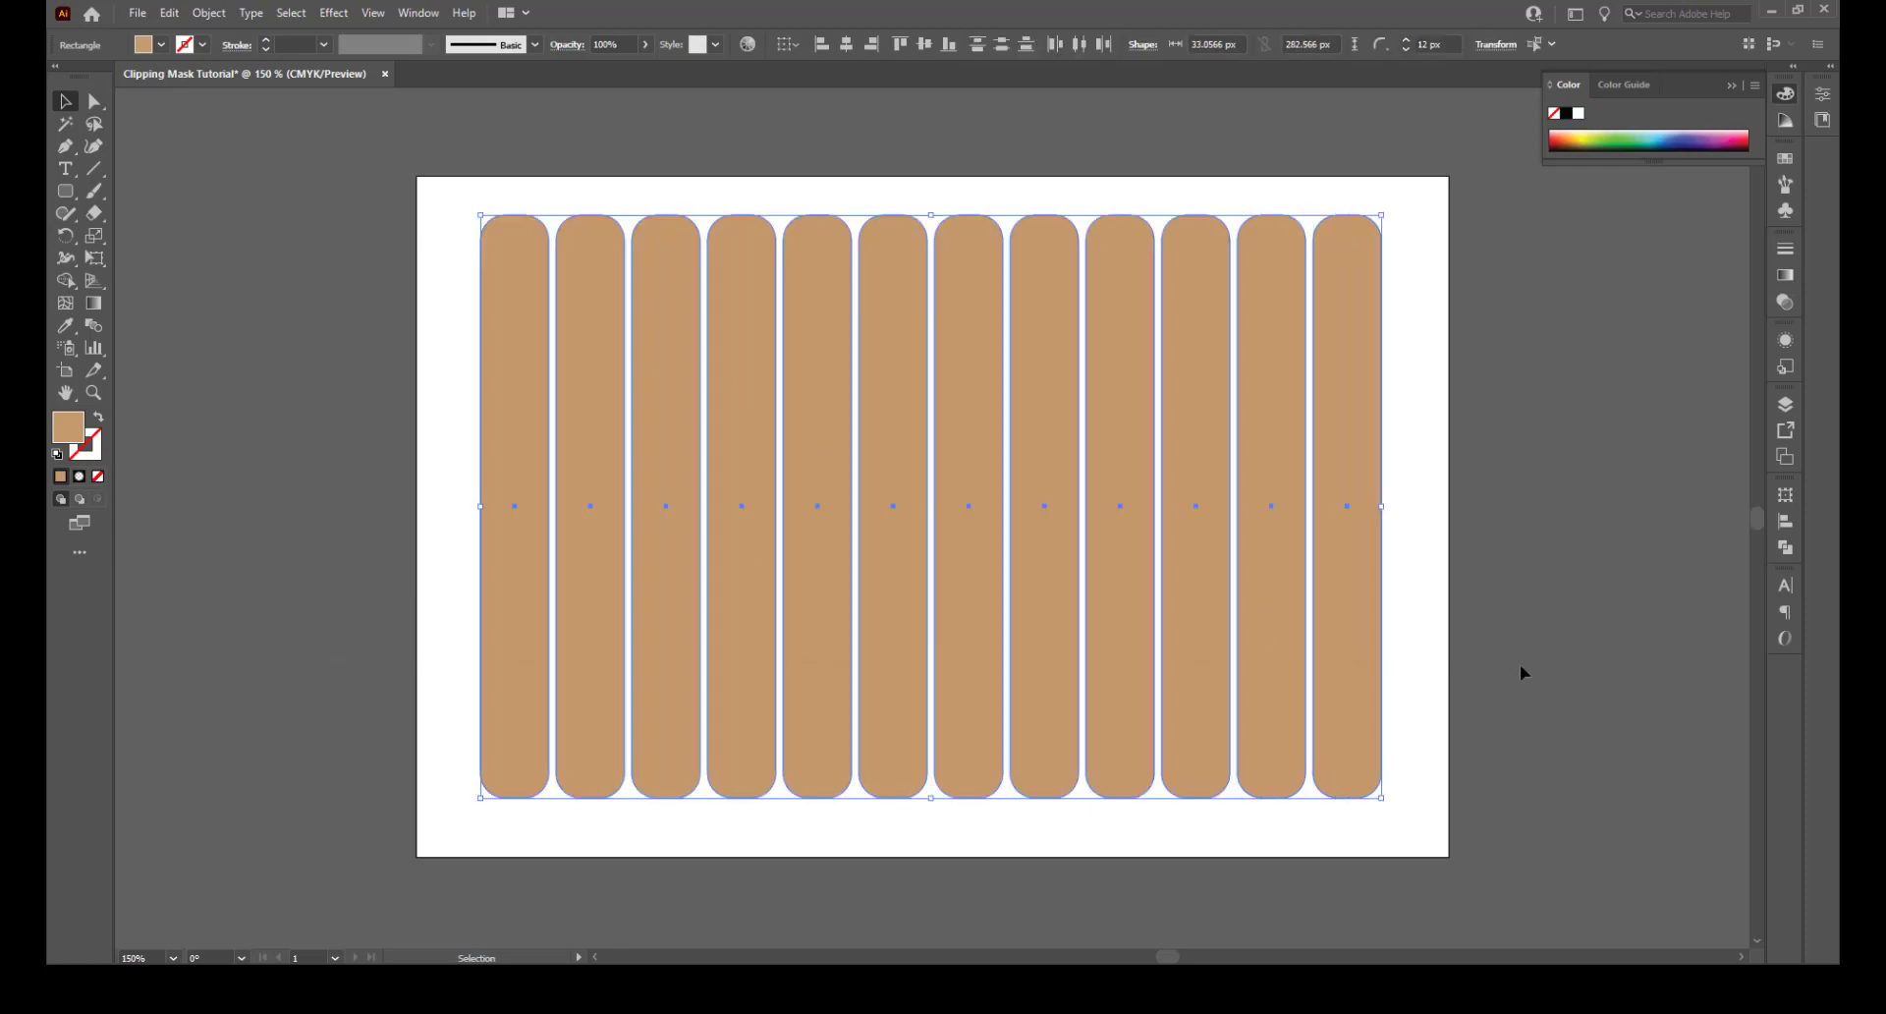
pyautogui.click(1613, 514)
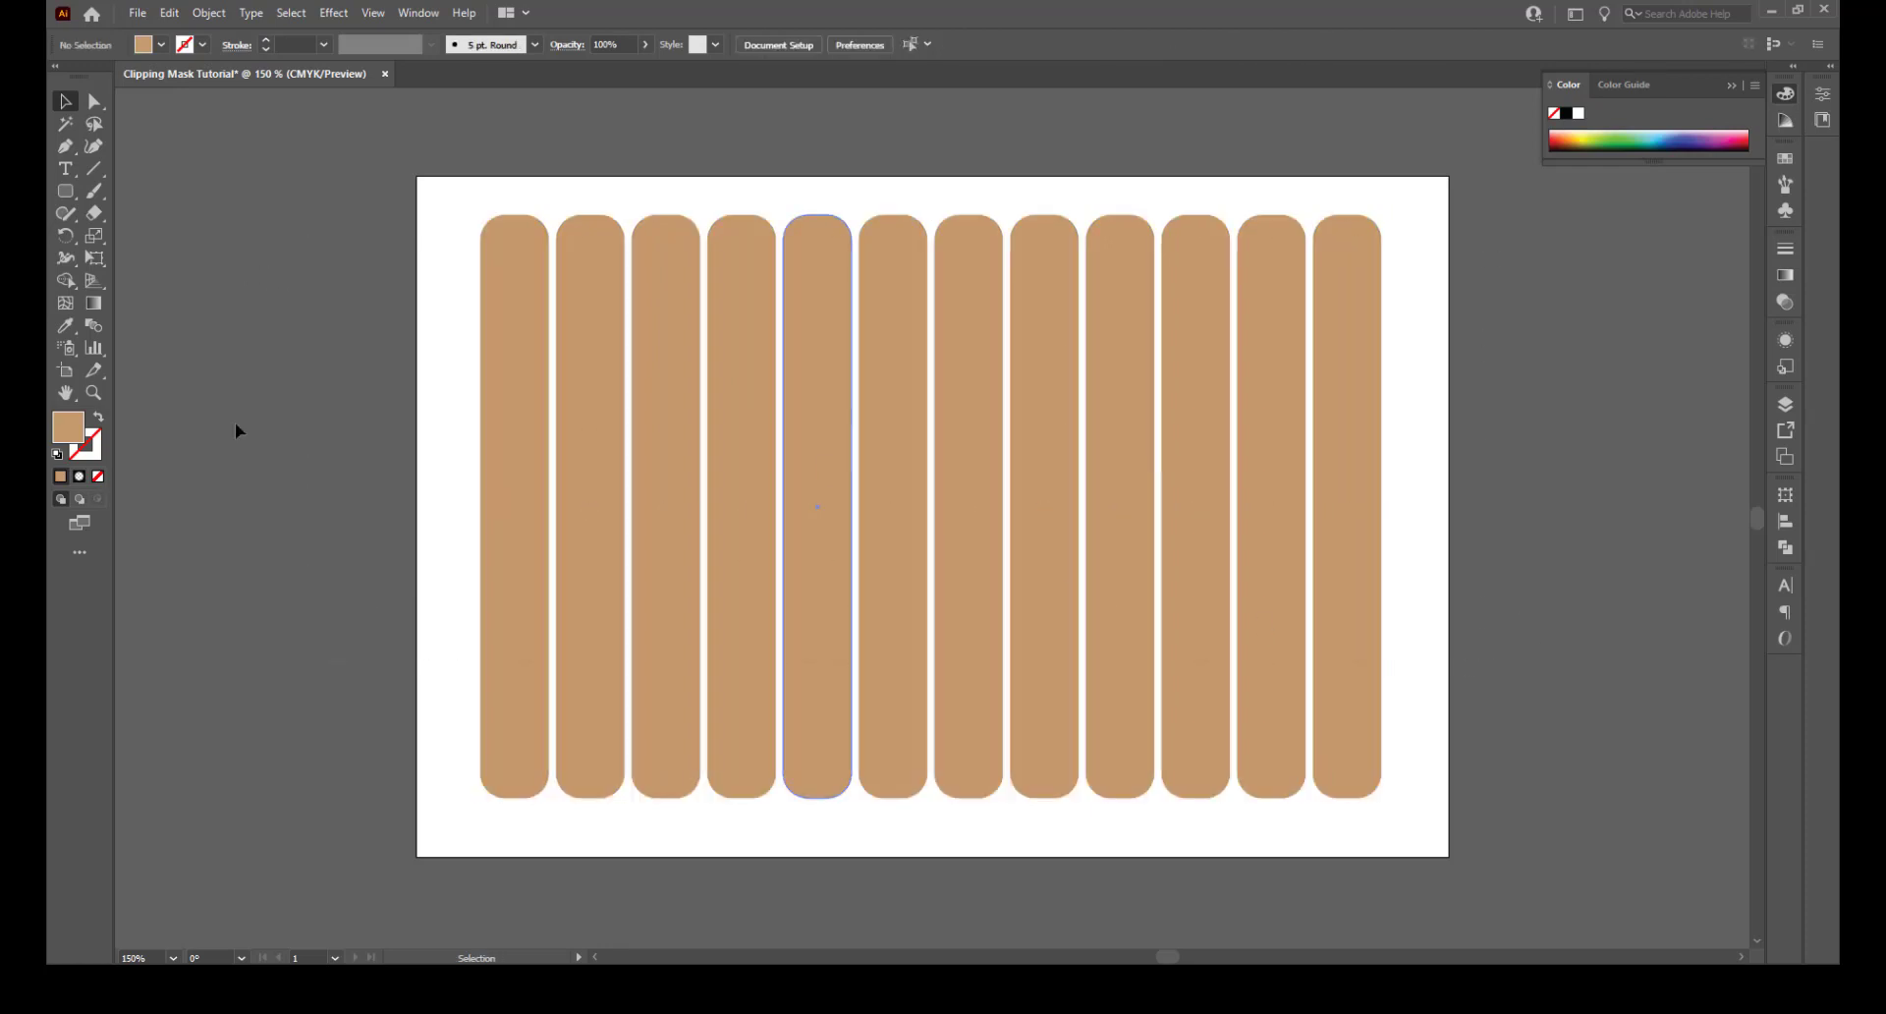
# Shorten the second bar from its top end to about 256 px high and the fourth bar from its bottom end
pyautogui.click(595, 282)
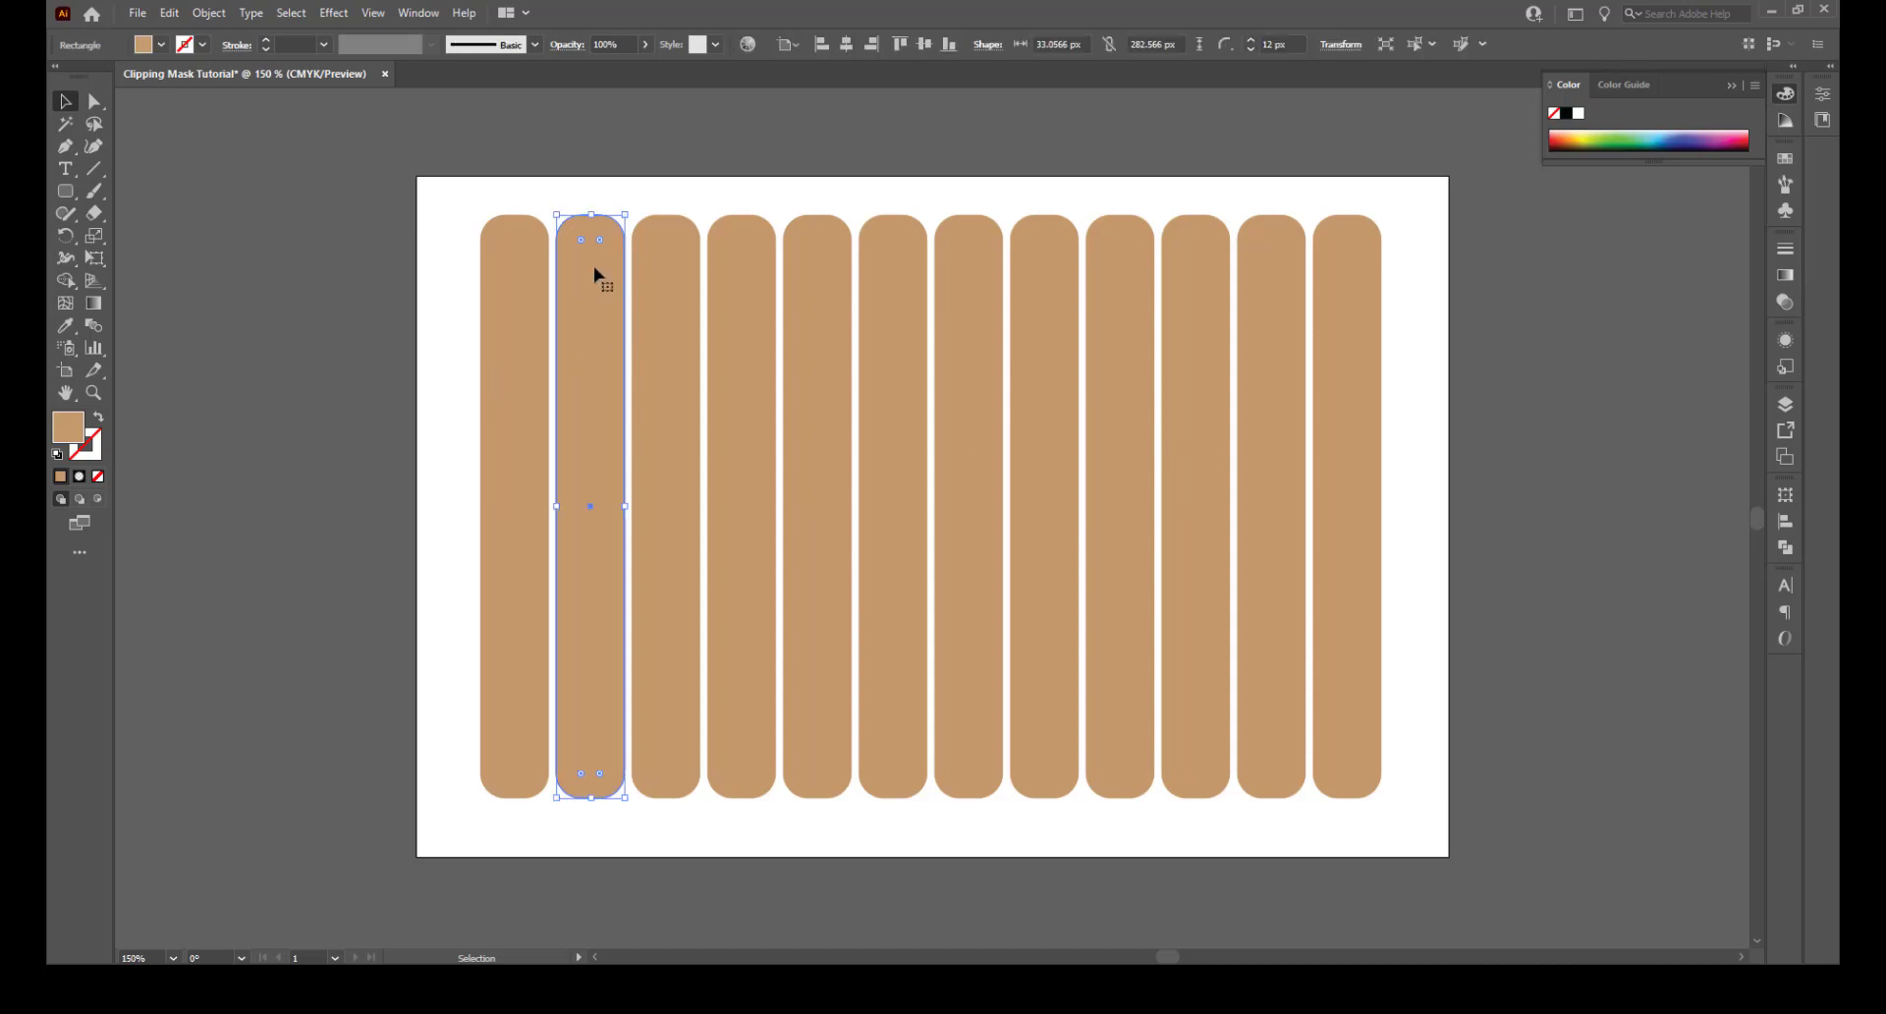
pyautogui.moveTo(591, 215); pyautogui.dragTo(584, 271)
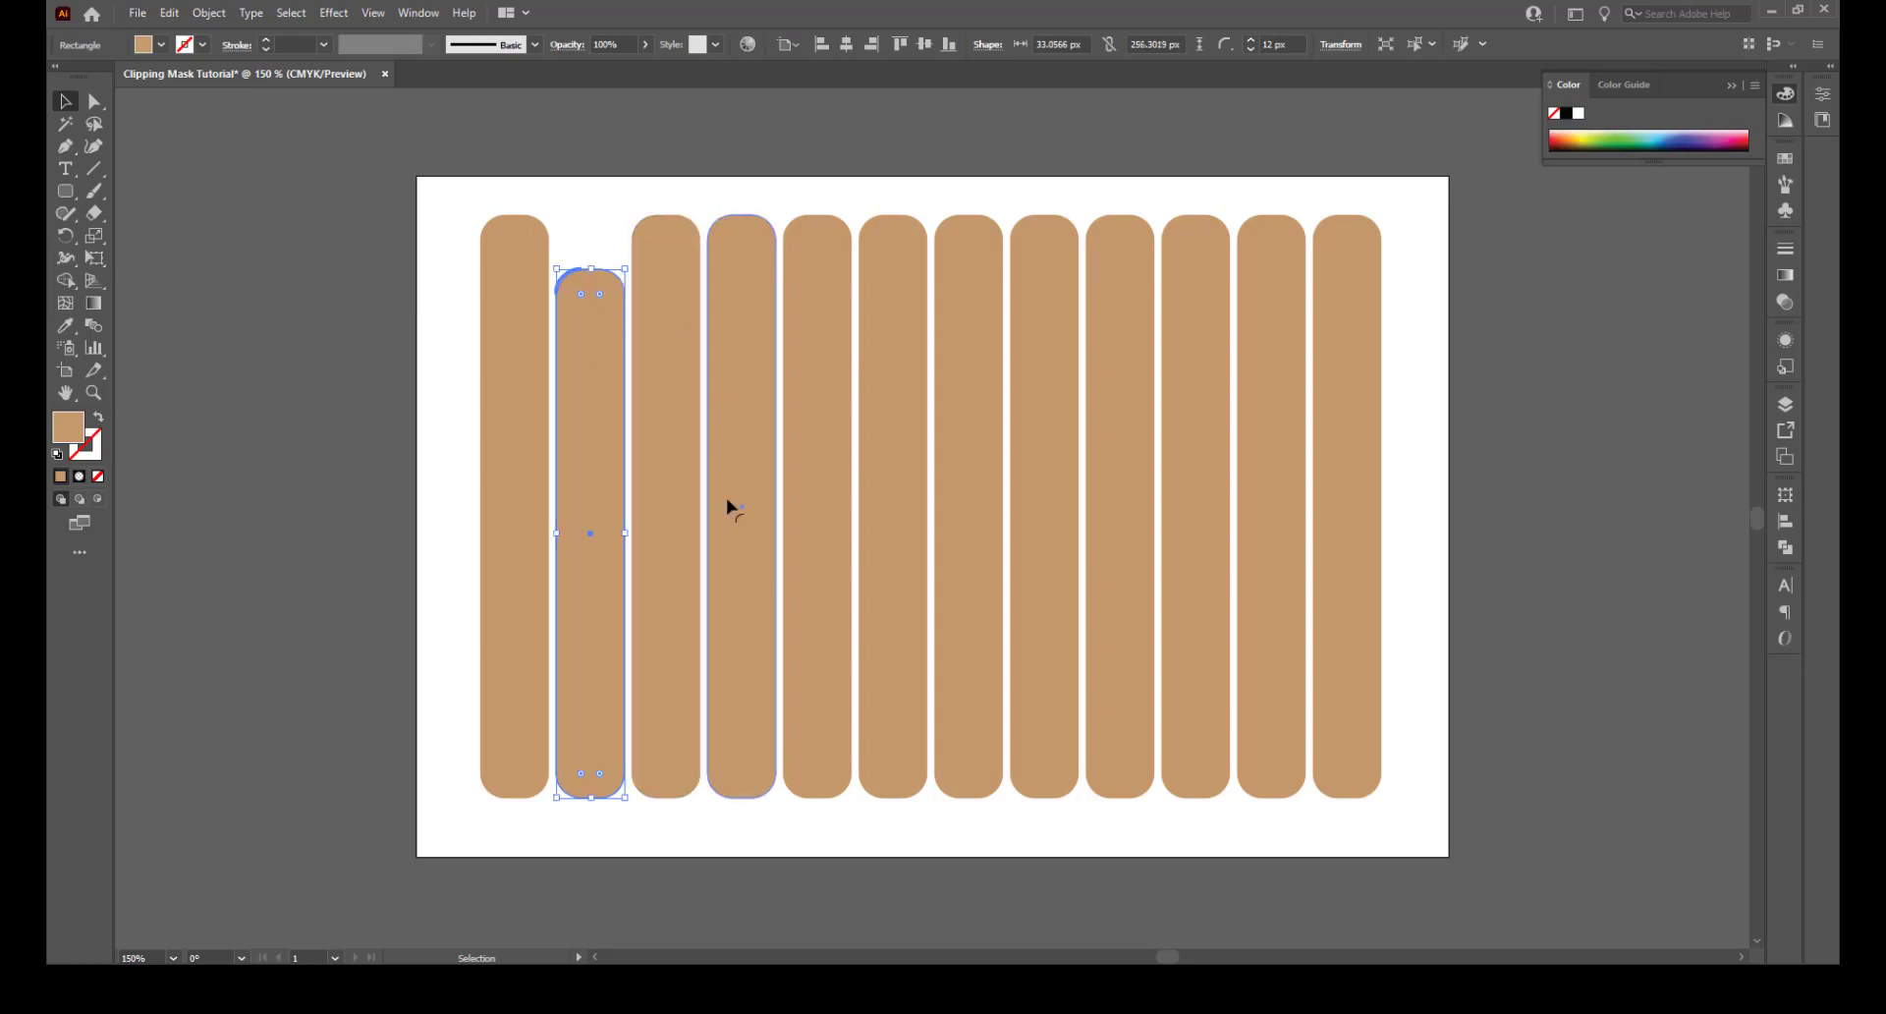
pyautogui.click(748, 745)
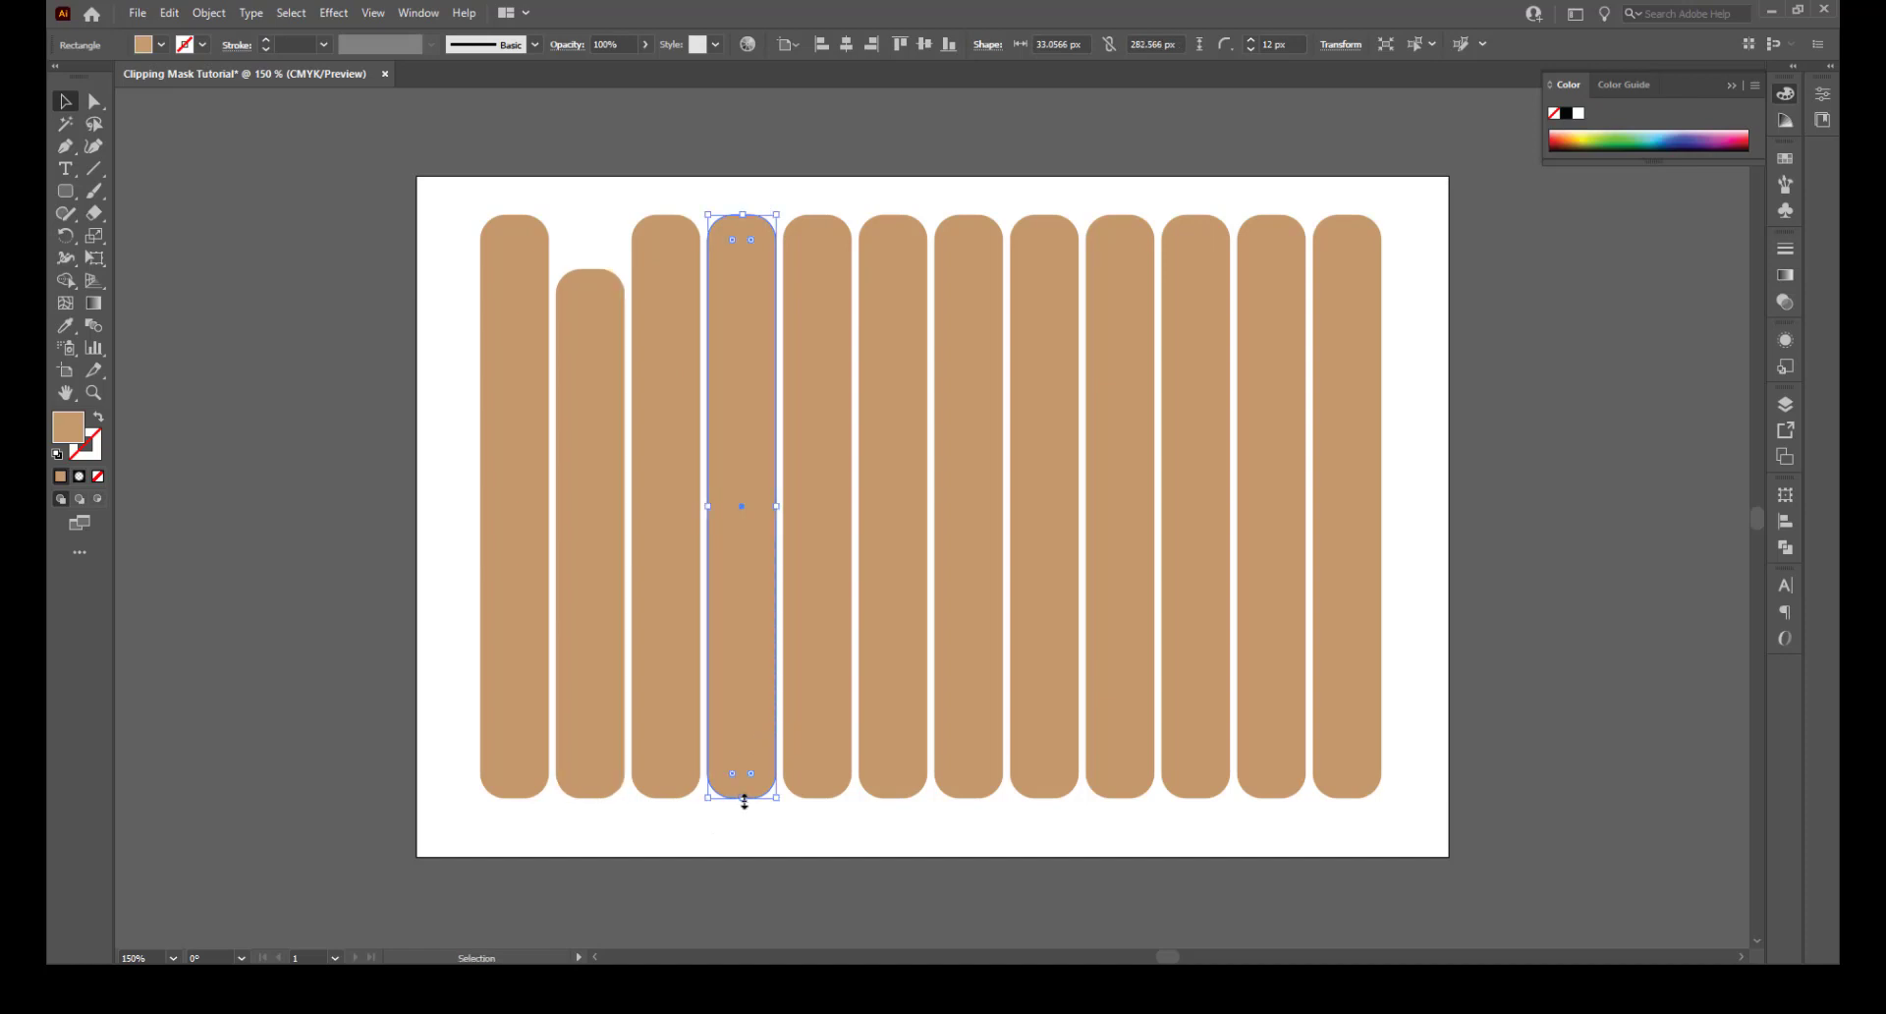
pyautogui.moveTo(744, 801); pyautogui.dragTo(733, 724)
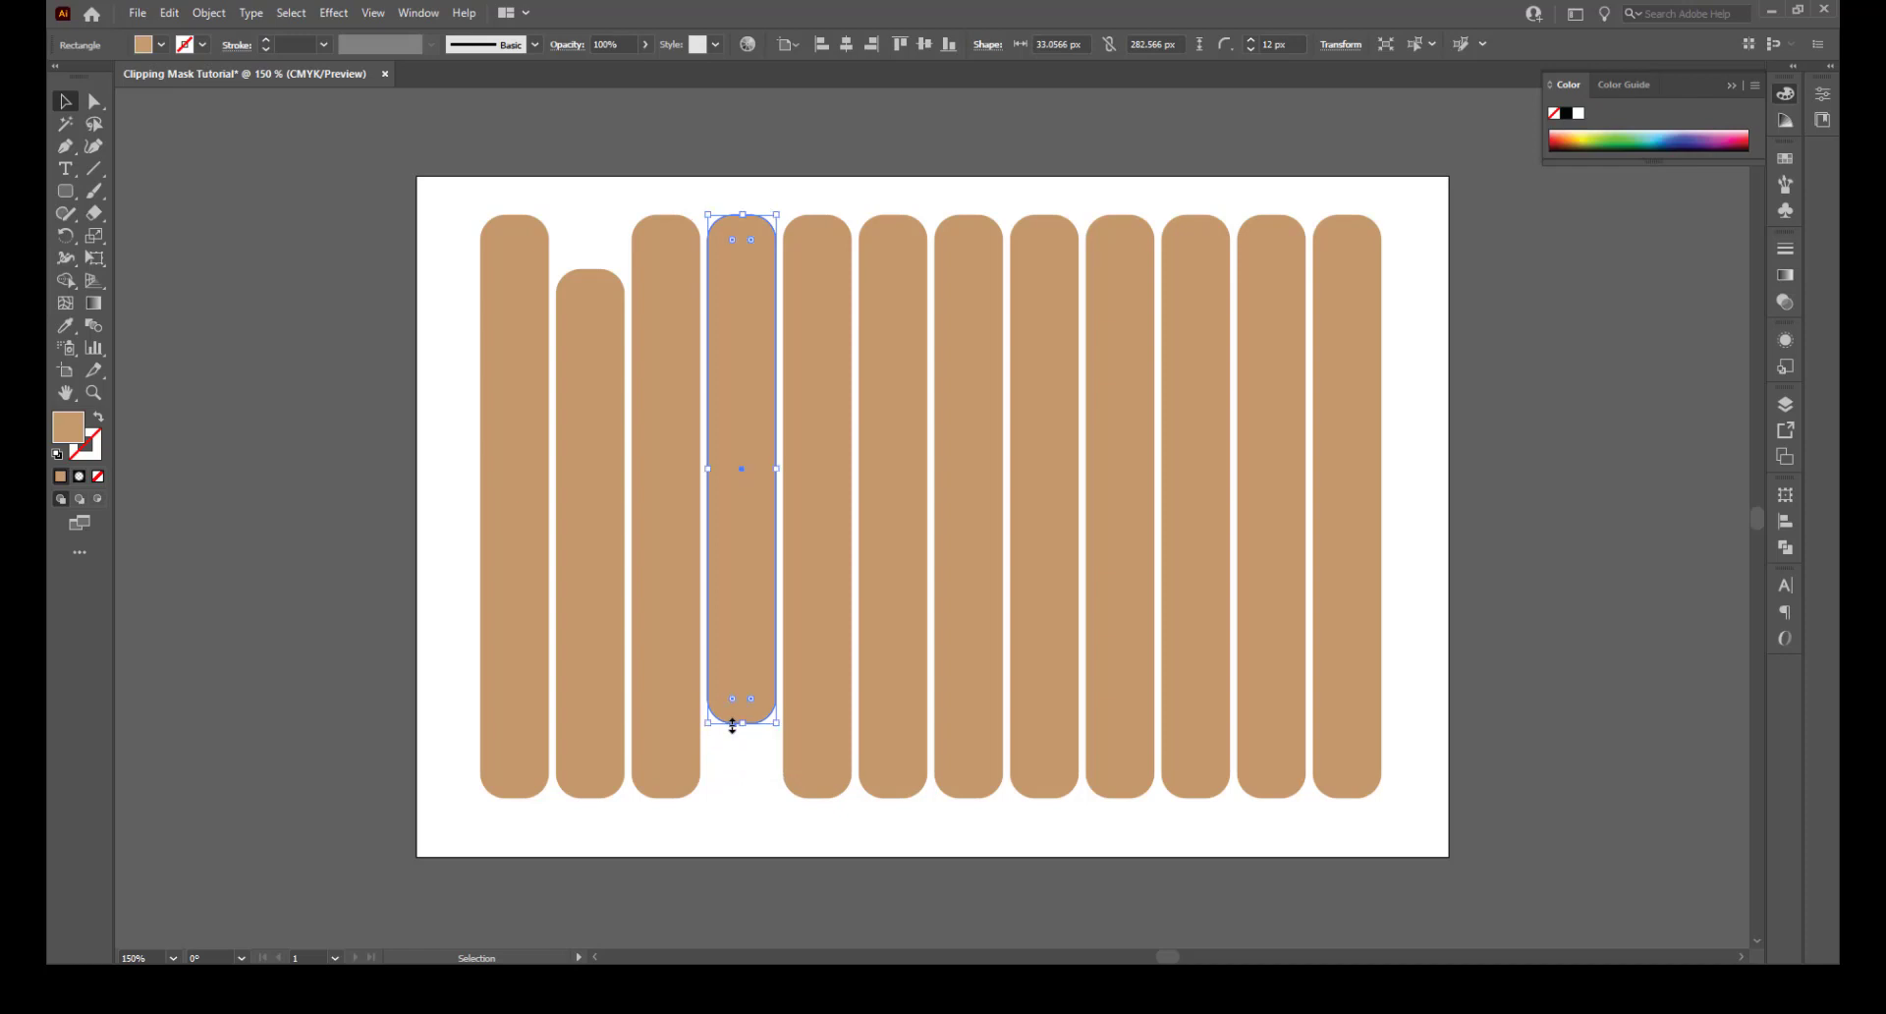
# Shorten the fifth bar from its top end to about 239 px high and the sixth from its bottom end to about 255 px
pyautogui.click(820, 312)
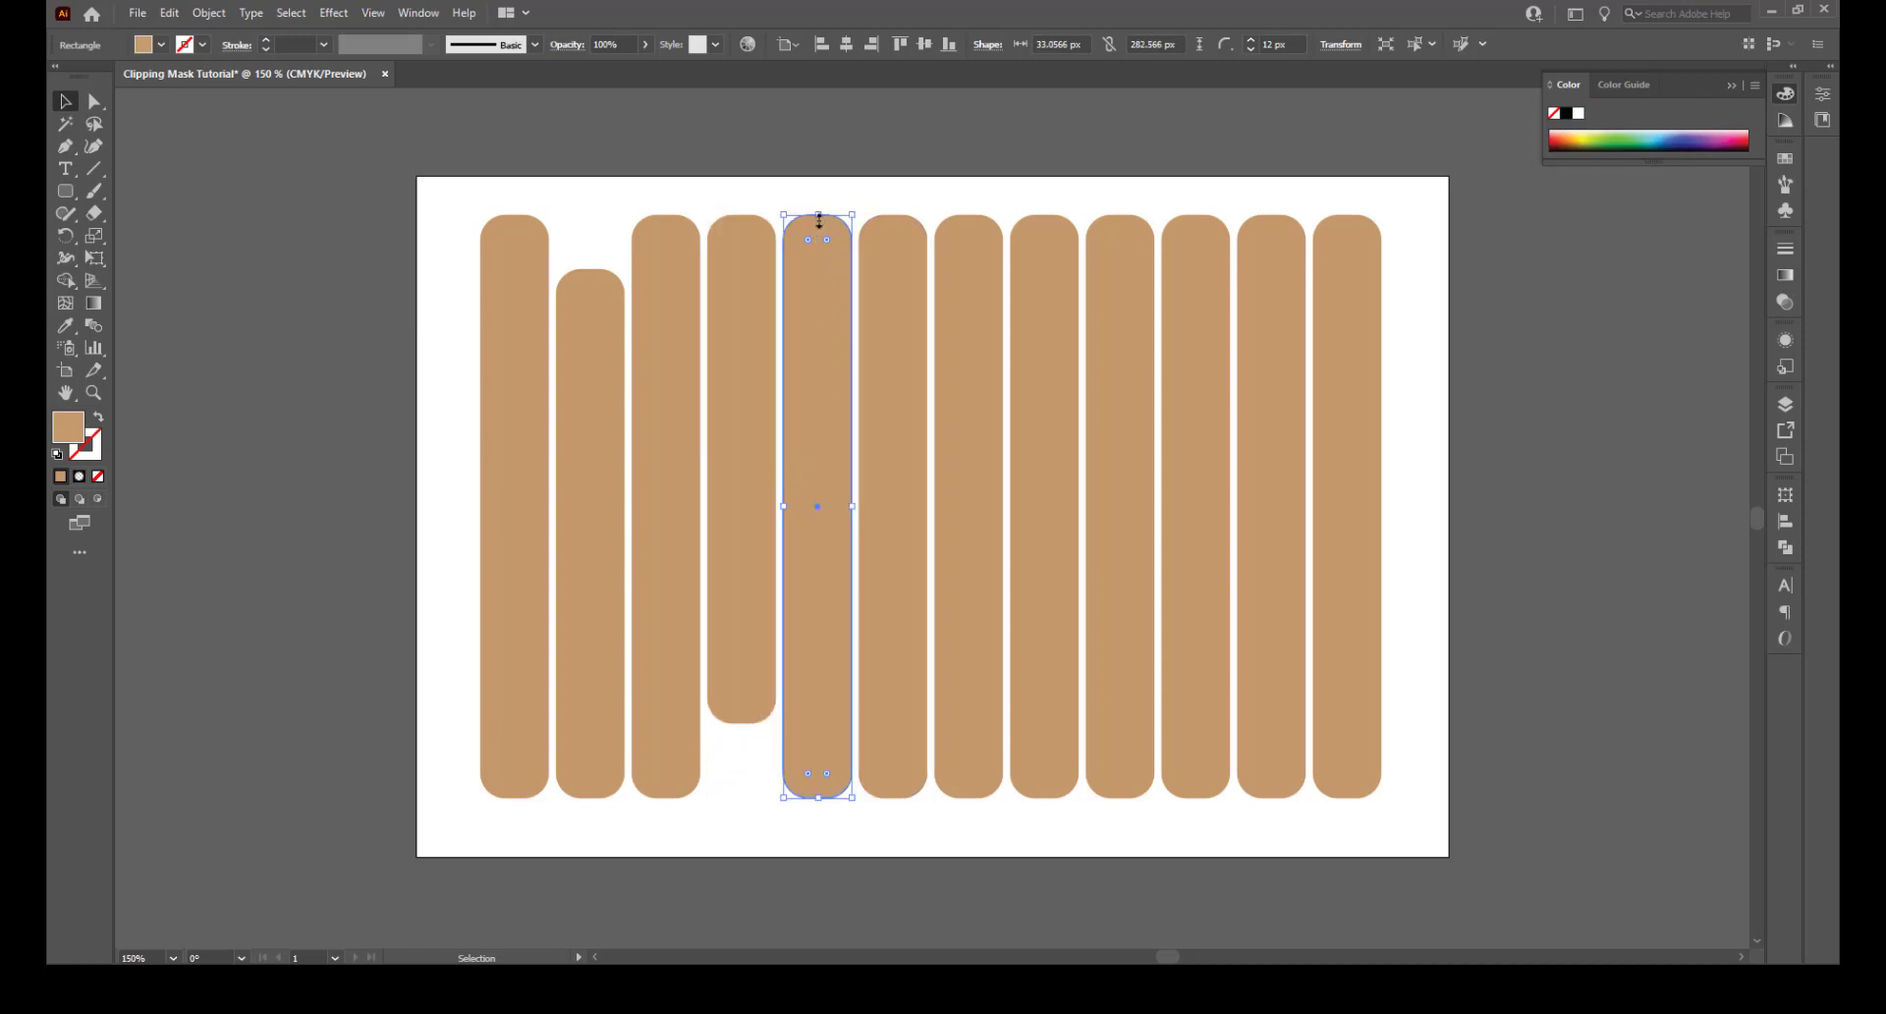
pyautogui.moveTo(820, 216); pyautogui.dragTo(809, 305)
pyautogui.click(949, 619)
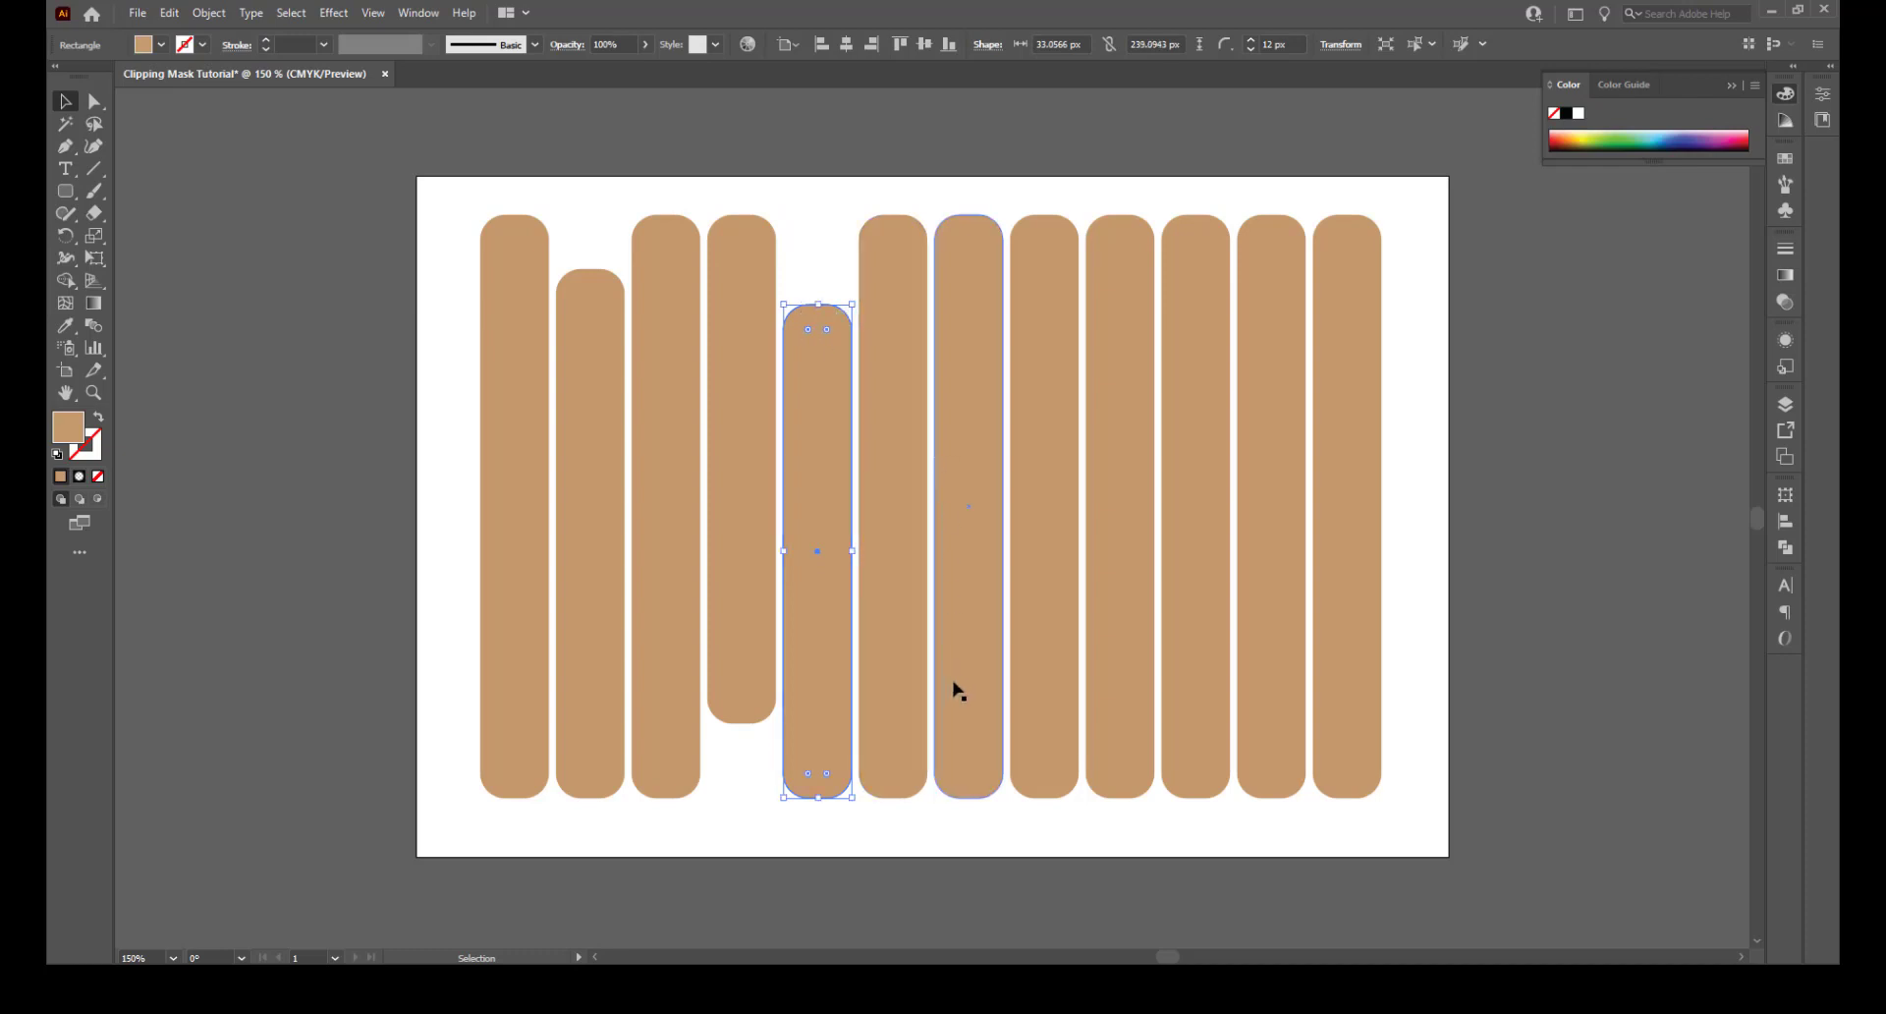
pyautogui.moveTo(968, 796); pyautogui.dragTo(863, 743)
pyautogui.click(914, 791)
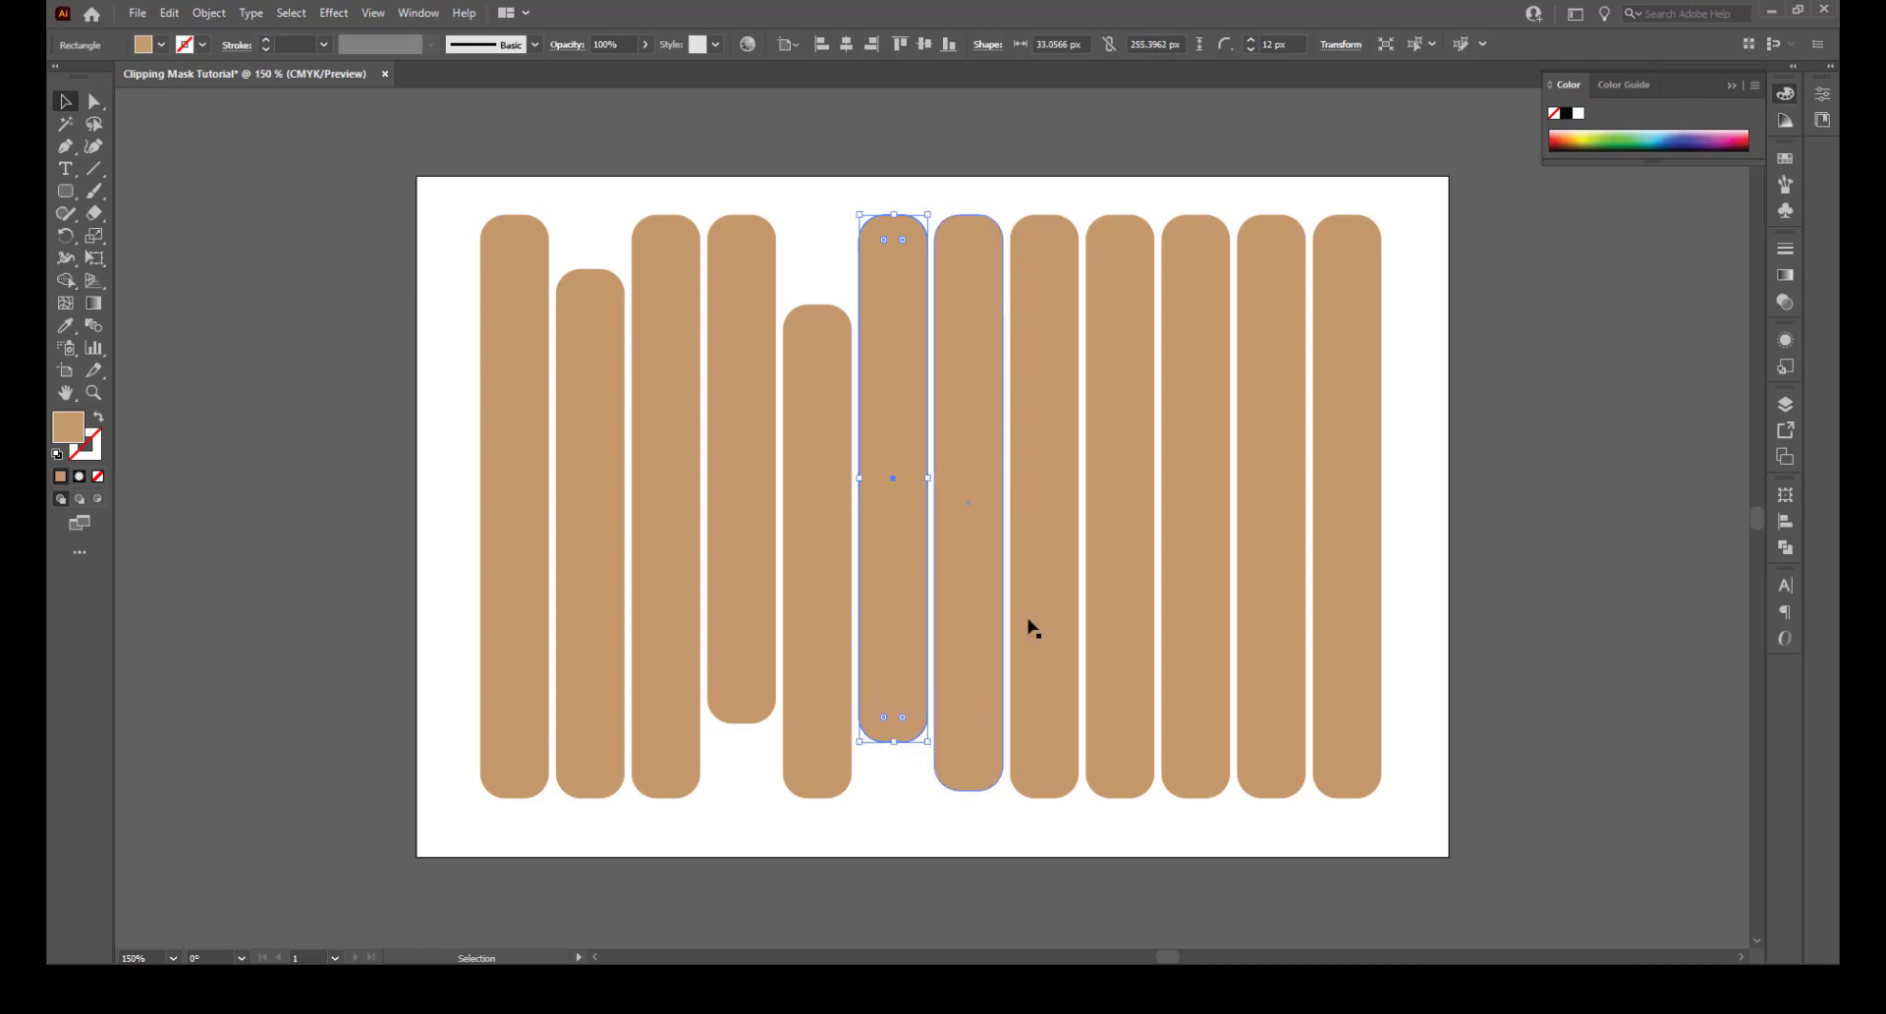
# Shorten the seventh bar from its top end to about 245 px high and the ninth from its bottom end to about 242 px
pyautogui.click(973, 767)
pyautogui.moveTo(969, 214); pyautogui.dragTo(964, 292)
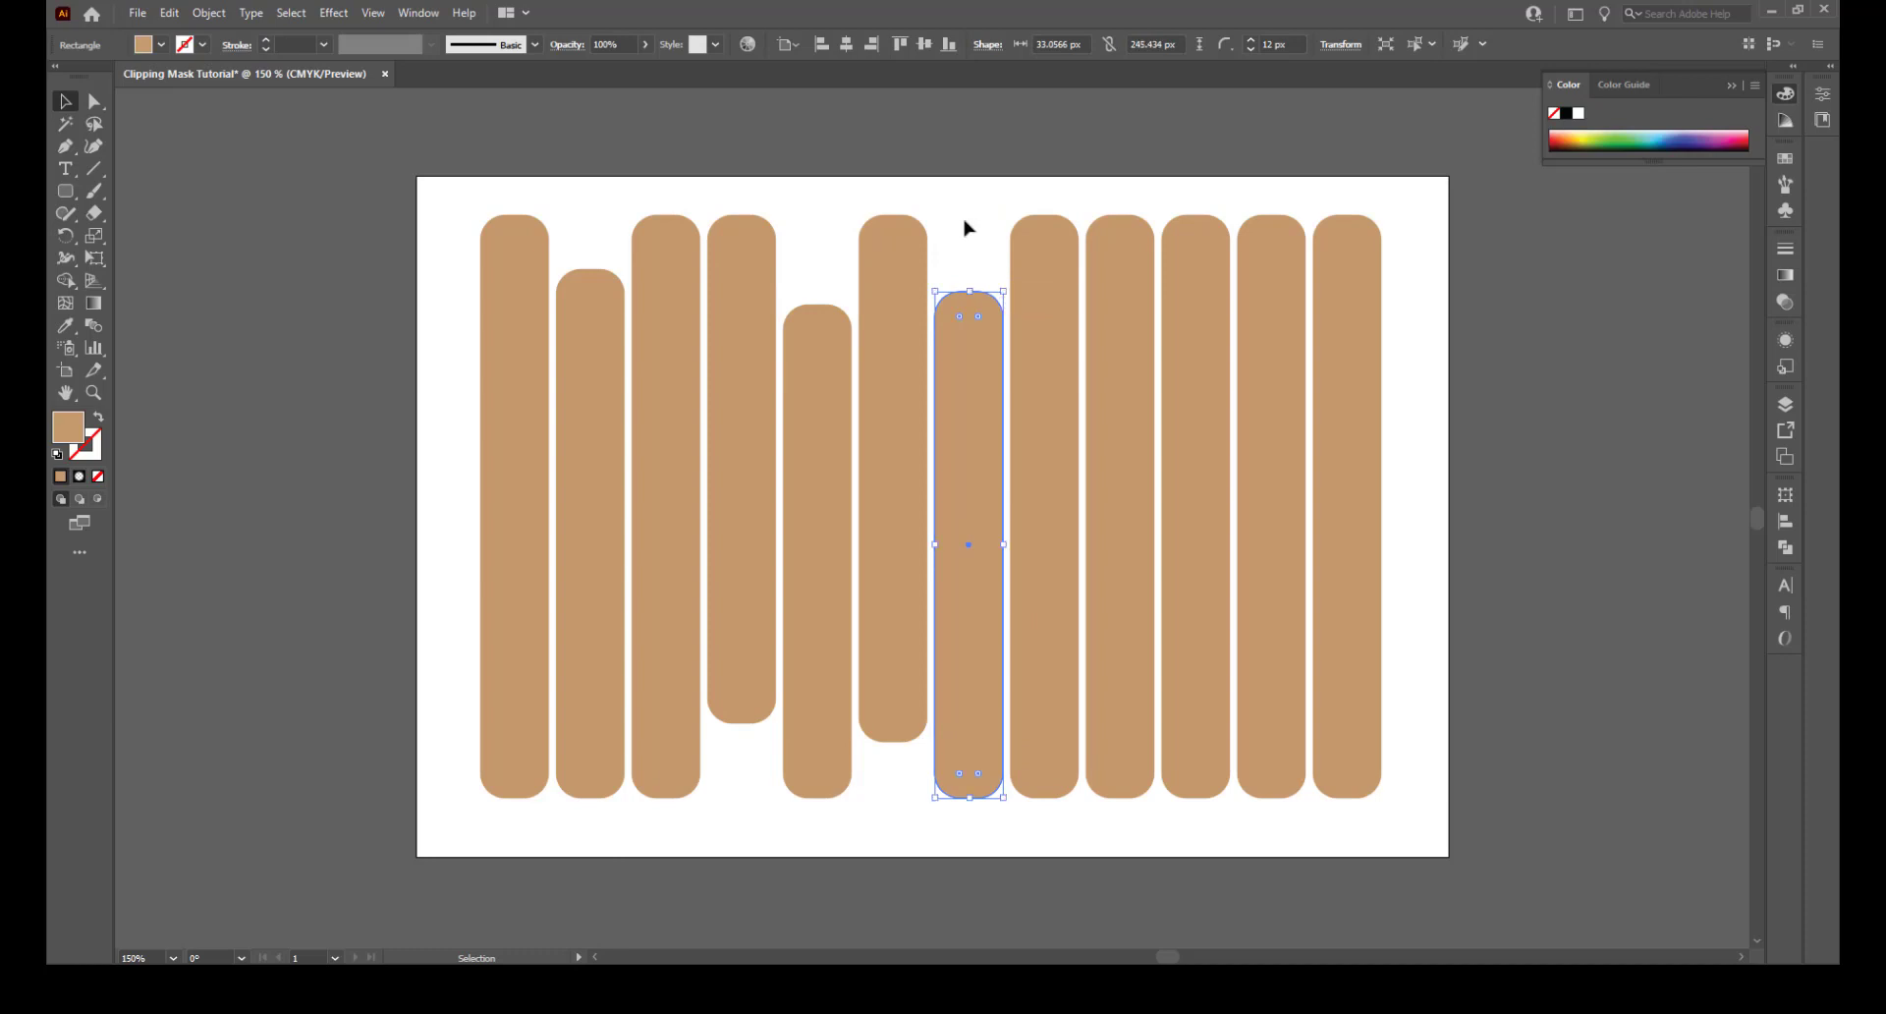
pyautogui.click(1103, 308)
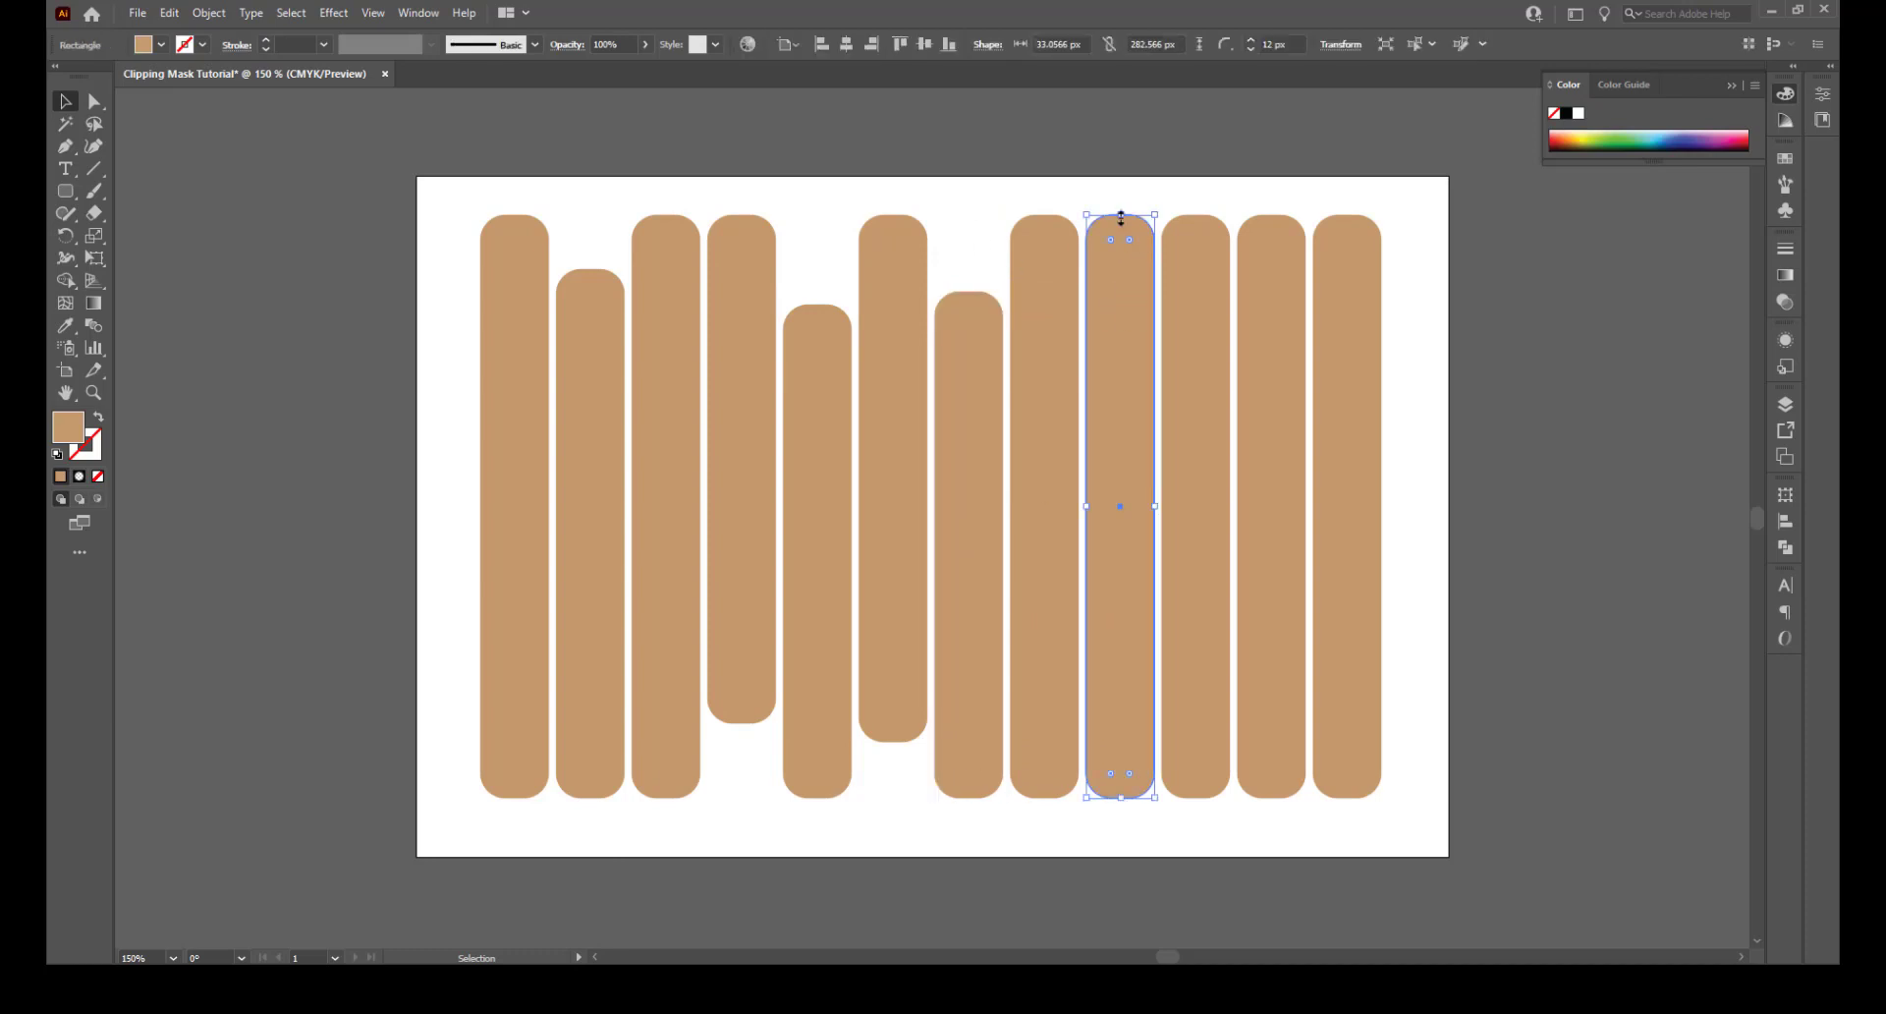
pyautogui.moveTo(1121, 796); pyautogui.dragTo(1106, 716)
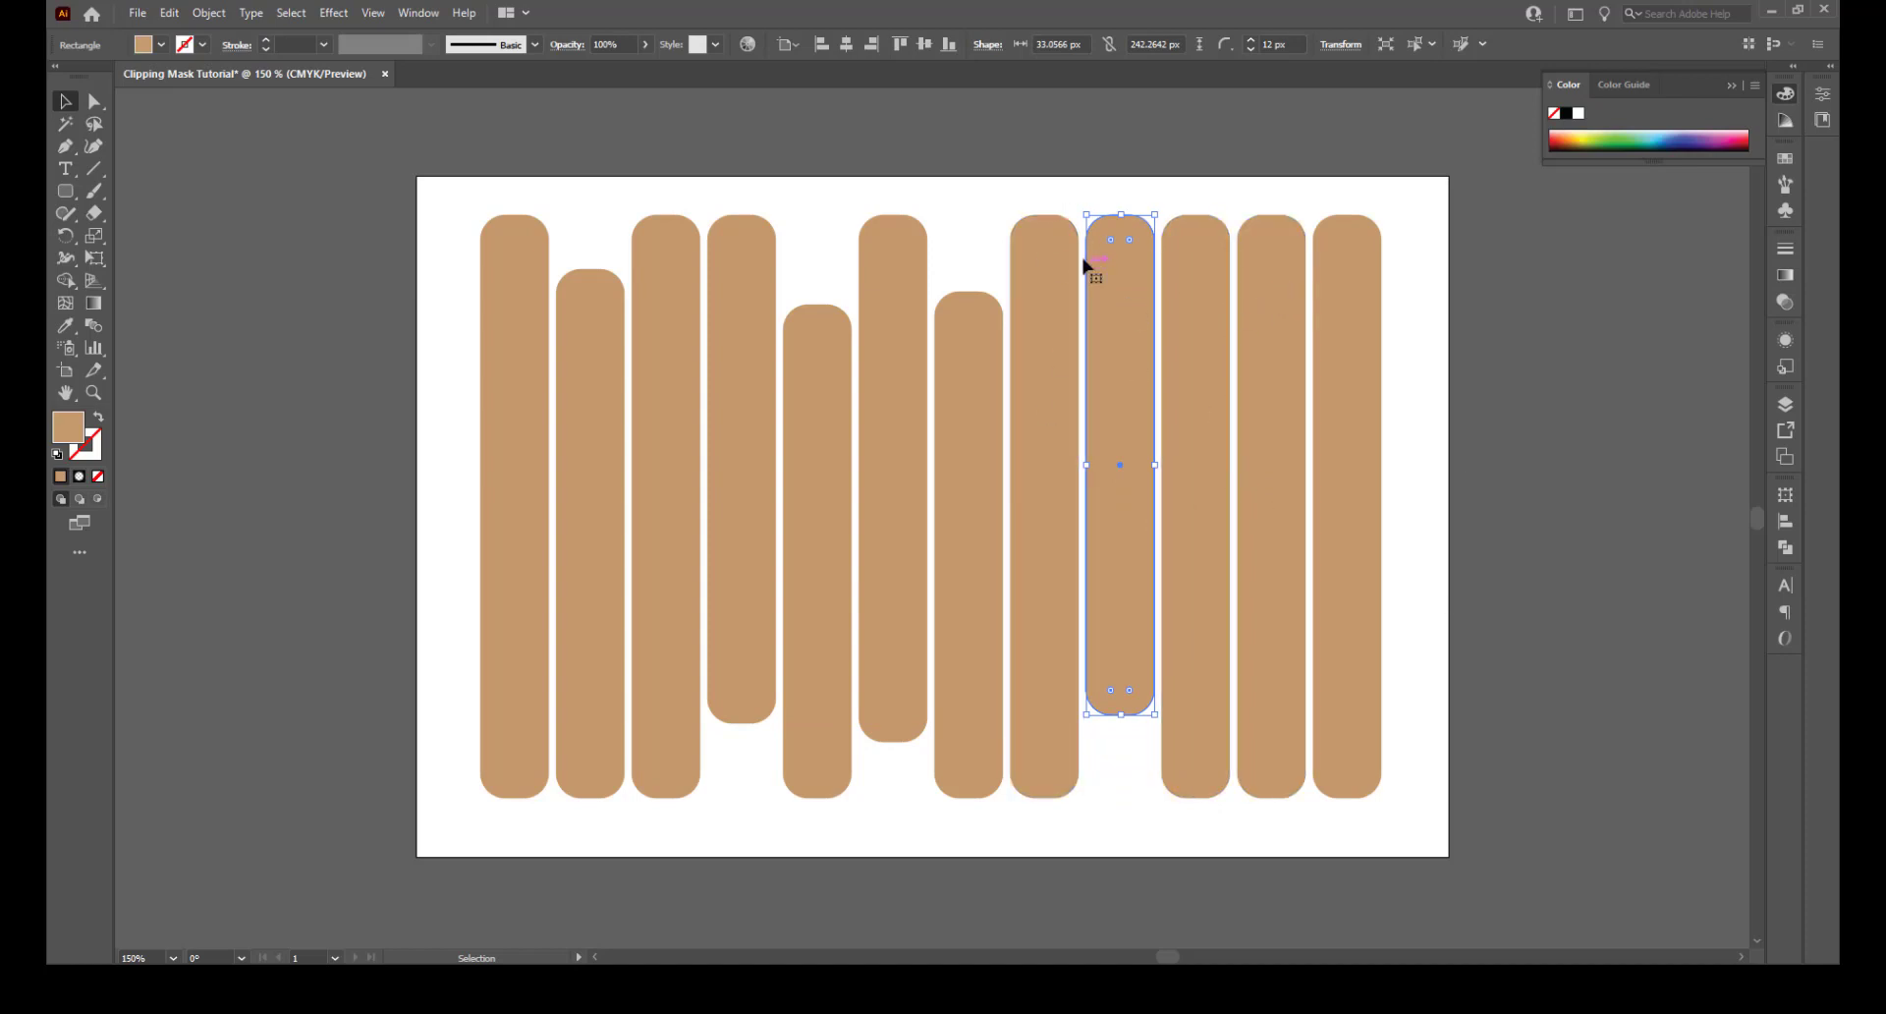
# Shorten the tenth bar from its top end to about 237 px high and the eleventh from its bottom end to about 232 px
pyautogui.click(1179, 246)
pyautogui.moveTo(1200, 214); pyautogui.dragTo(1200, 308)
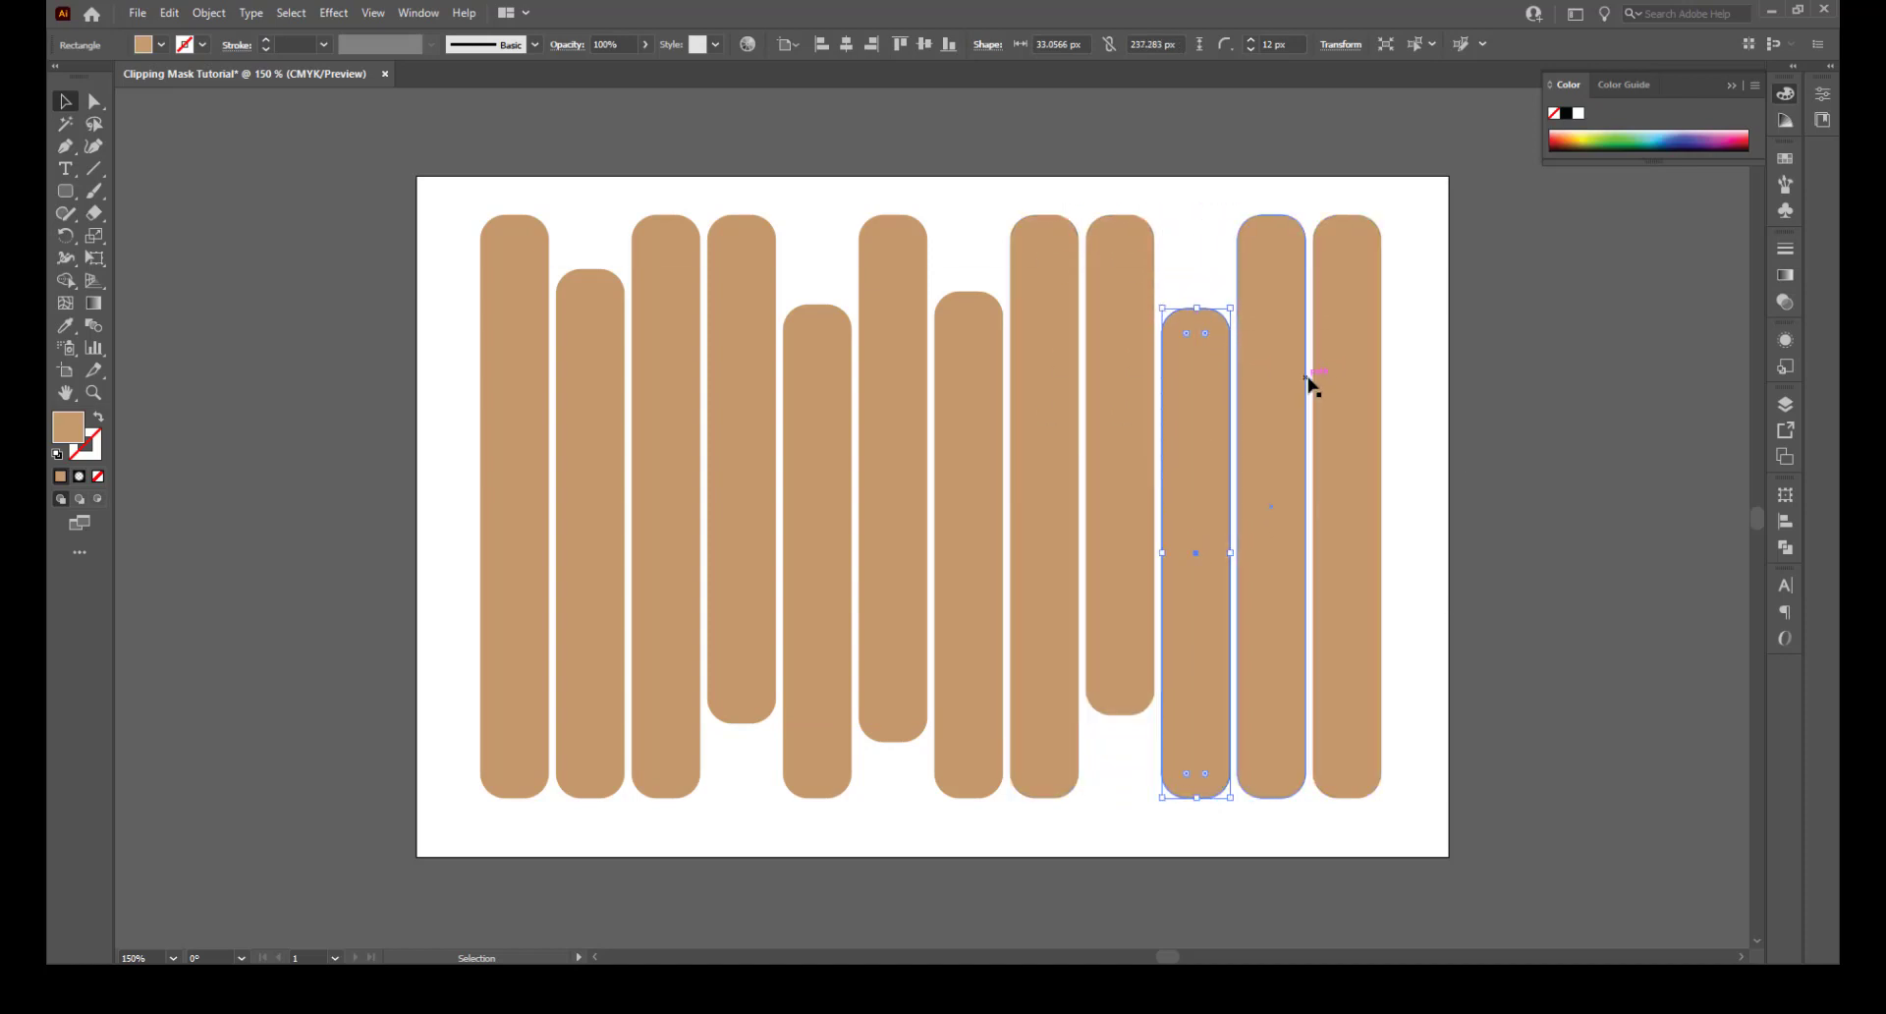
pyautogui.click(1342, 546)
pyautogui.click(1282, 781)
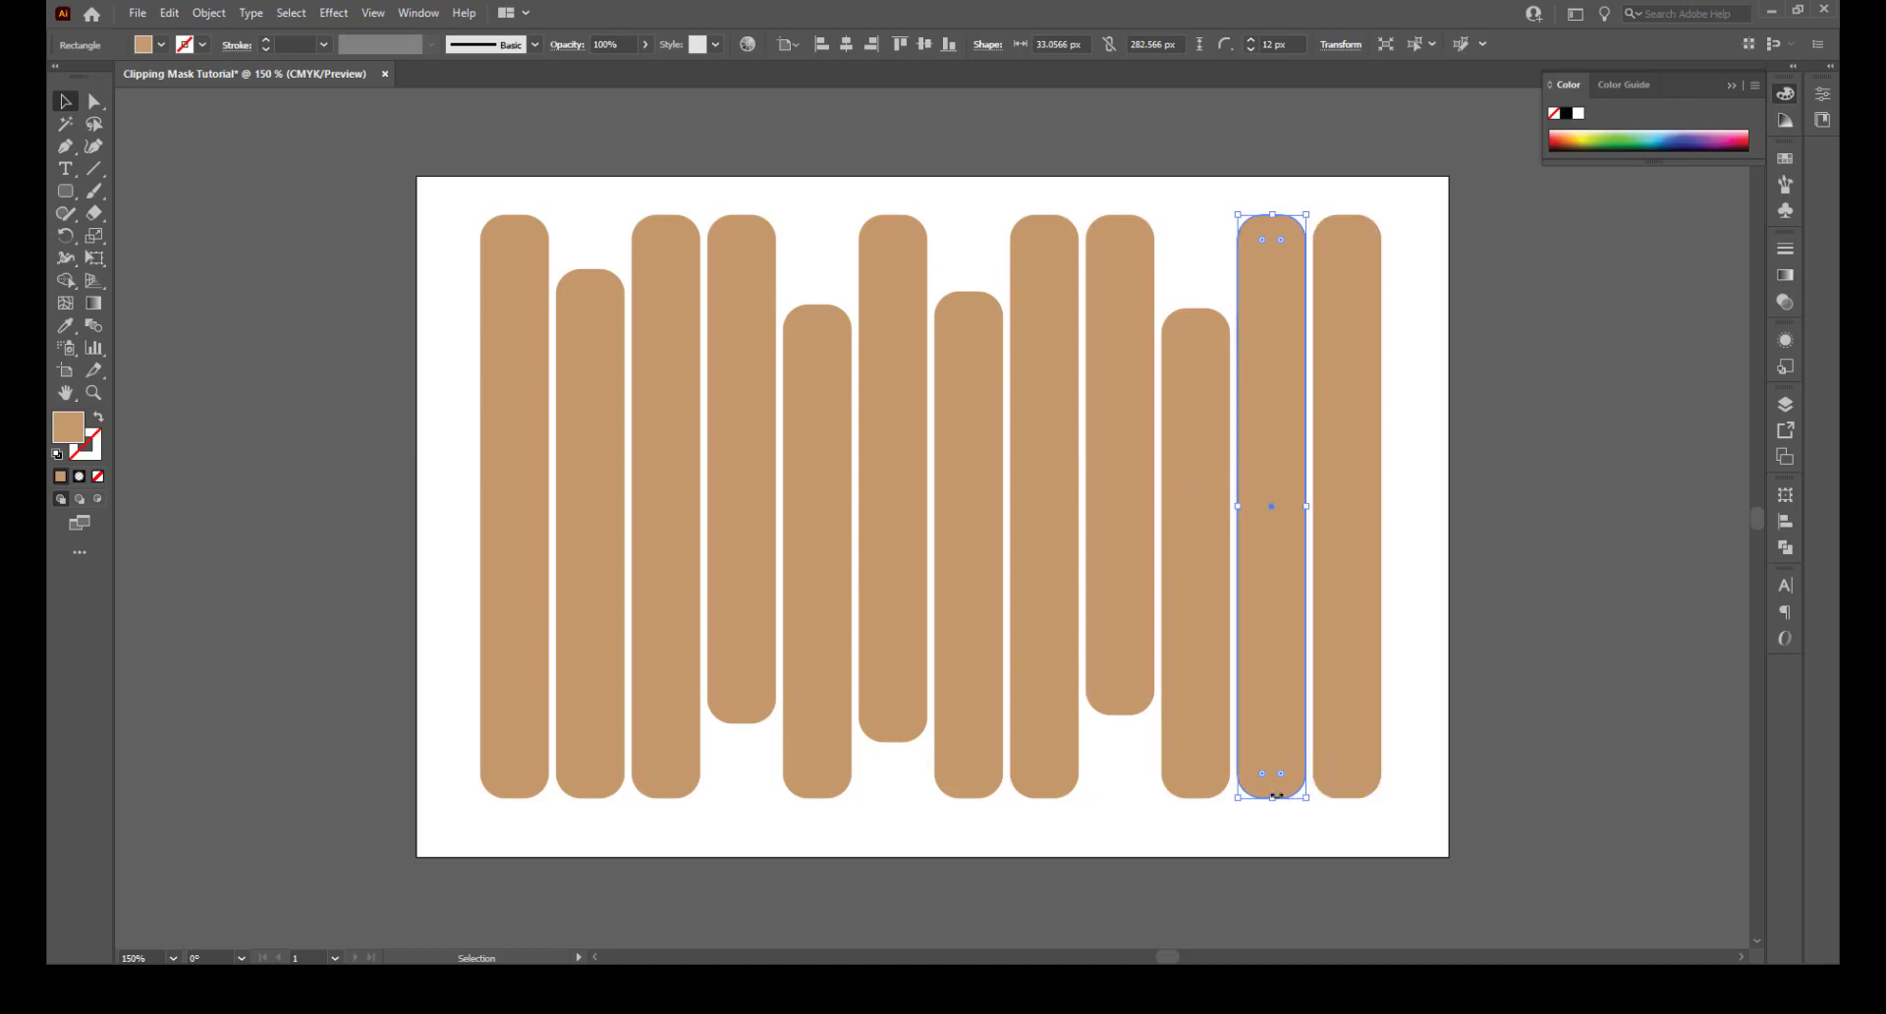
pyautogui.moveTo(1275, 803); pyautogui.dragTo(1258, 700)
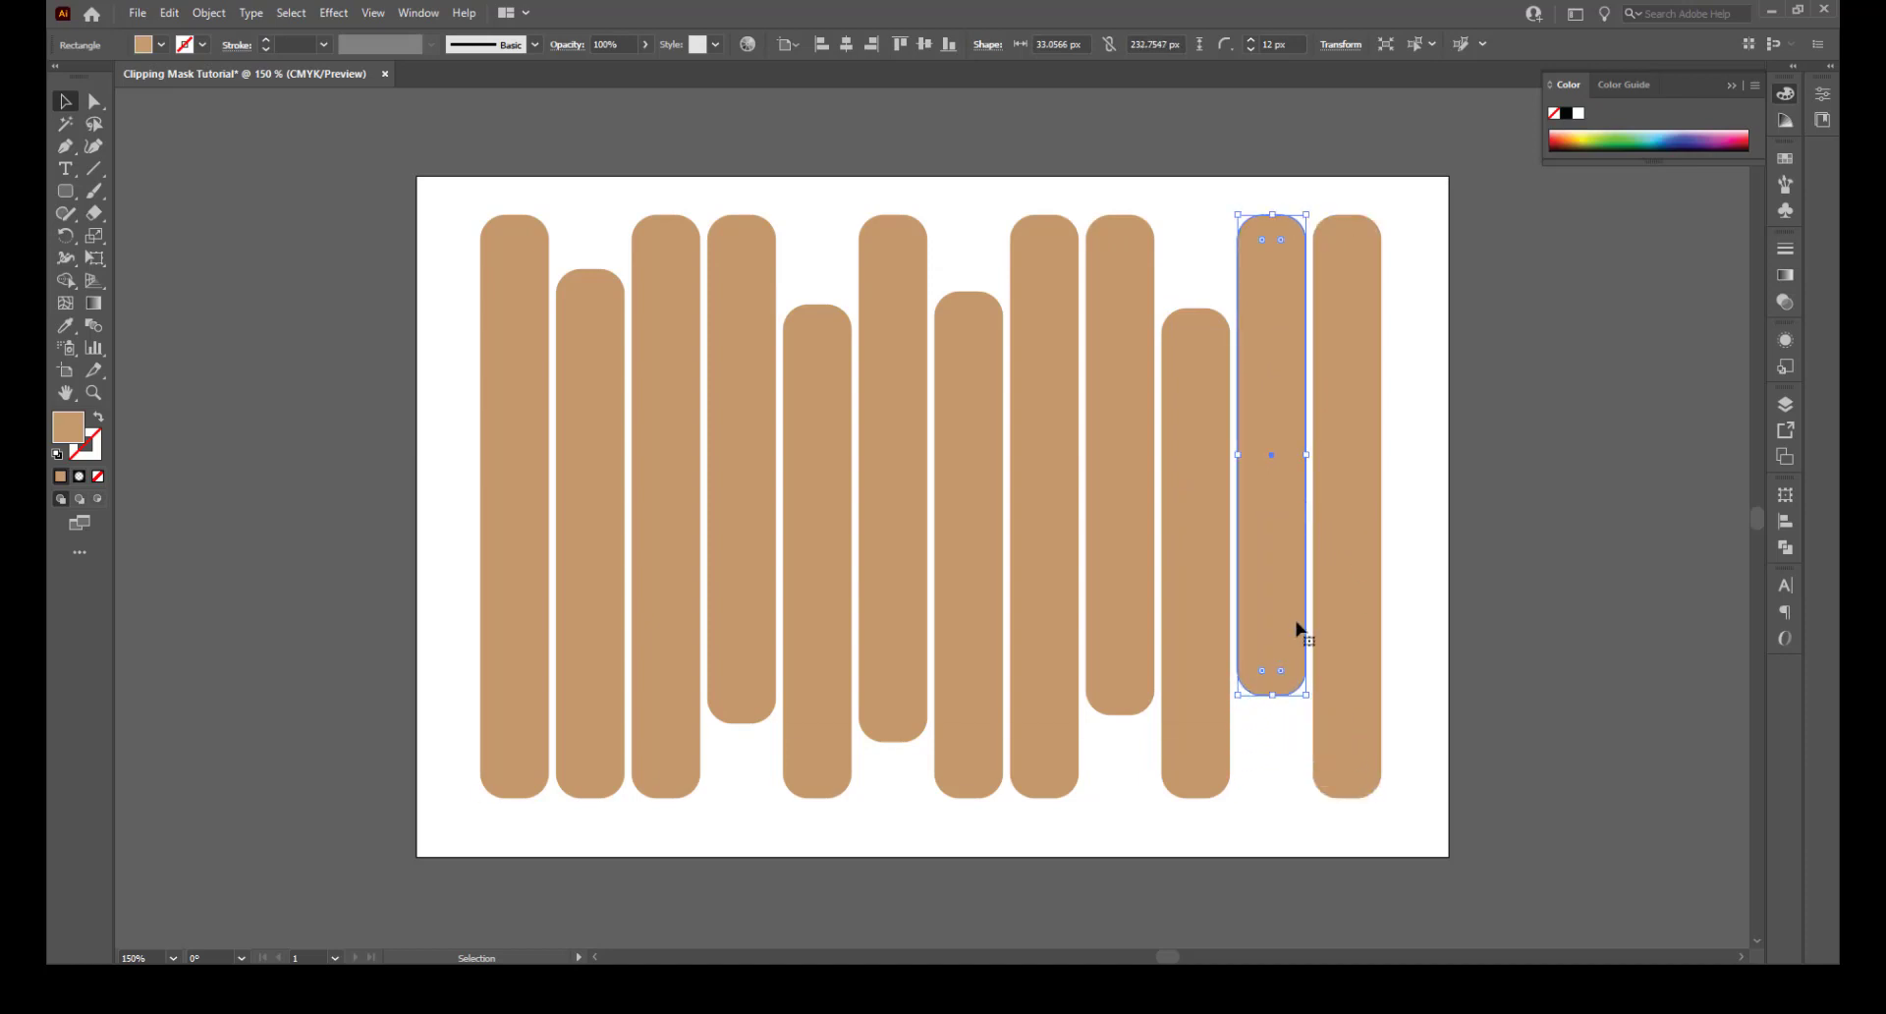
# Shorten the twelfth bar from its top end to about 245 px high, level with the seventh bar's top, and deselect it
pyautogui.click(1347, 506)
pyautogui.moveTo(1349, 218); pyautogui.dragTo(1347, 292)
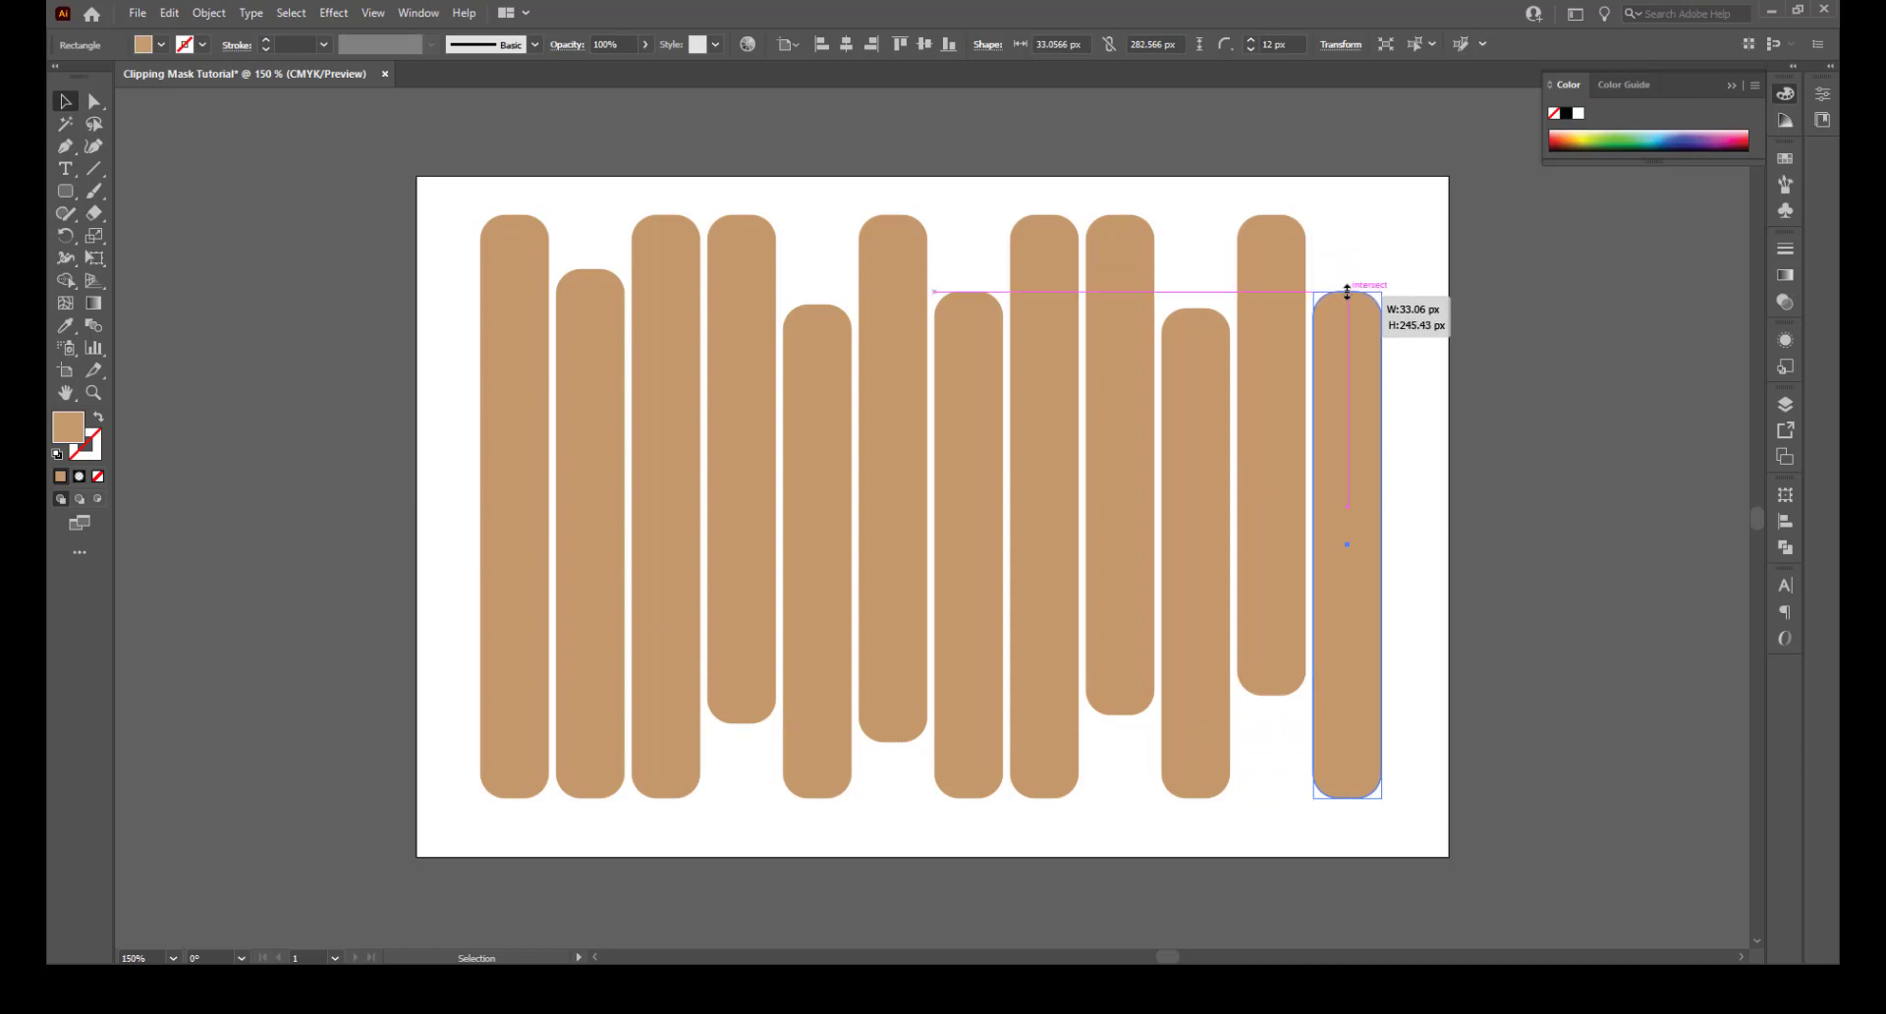
pyautogui.click(363, 374)
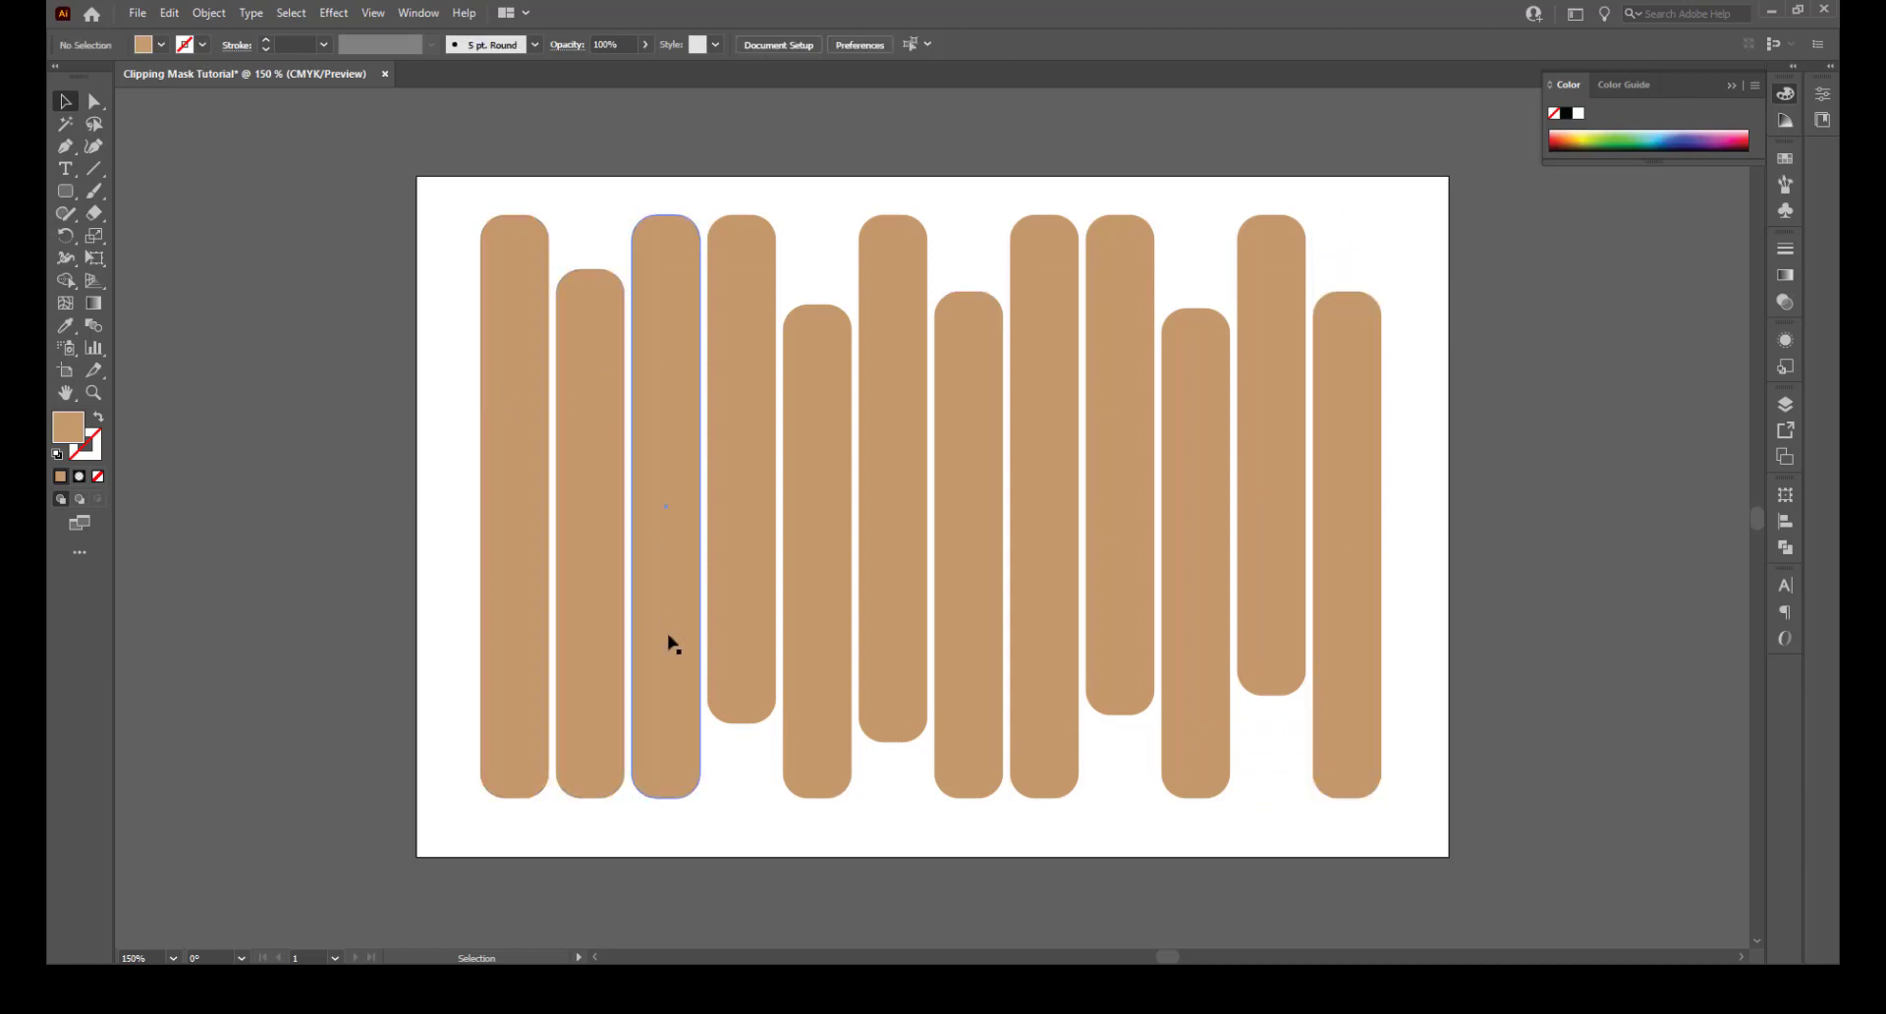
# Shorten the second bar from its bottom end to about 233 px high and leave all bars deselected
pyautogui.click(599, 764)
pyautogui.moveTo(589, 797); pyautogui.dragTo(588, 750)
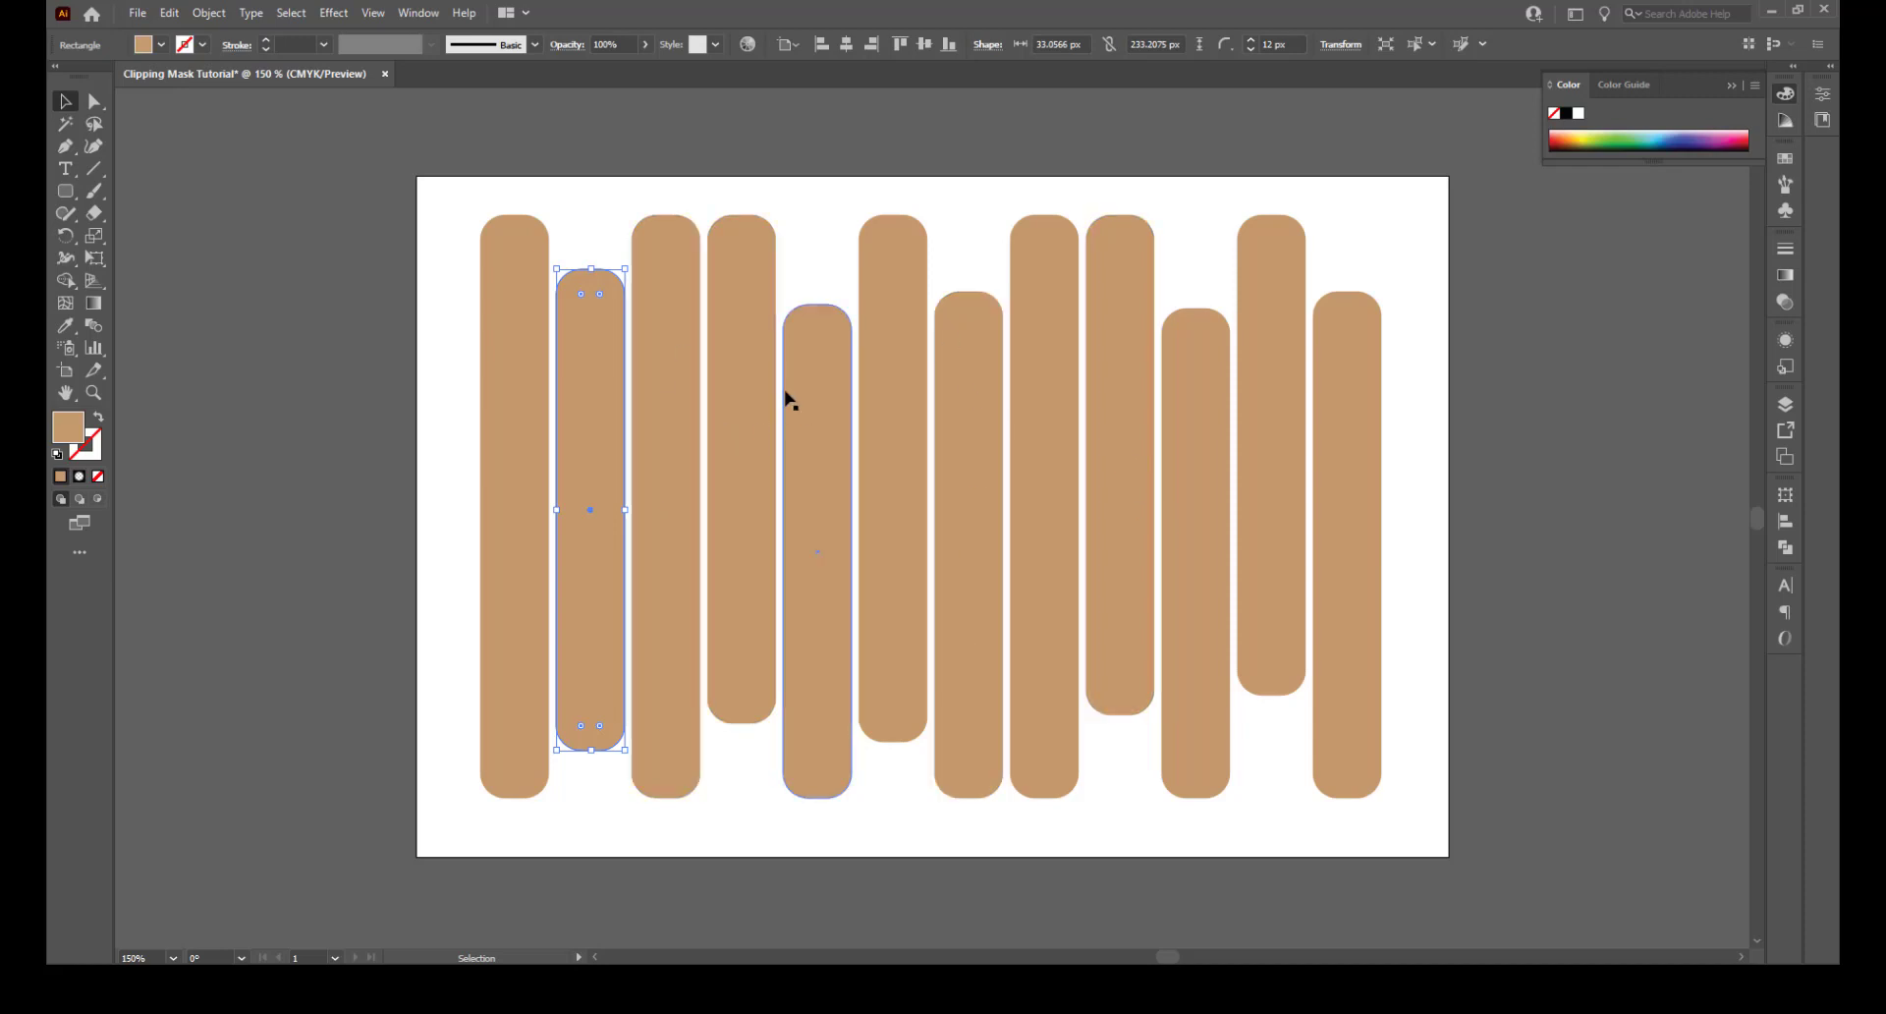
pyautogui.click(680, 386)
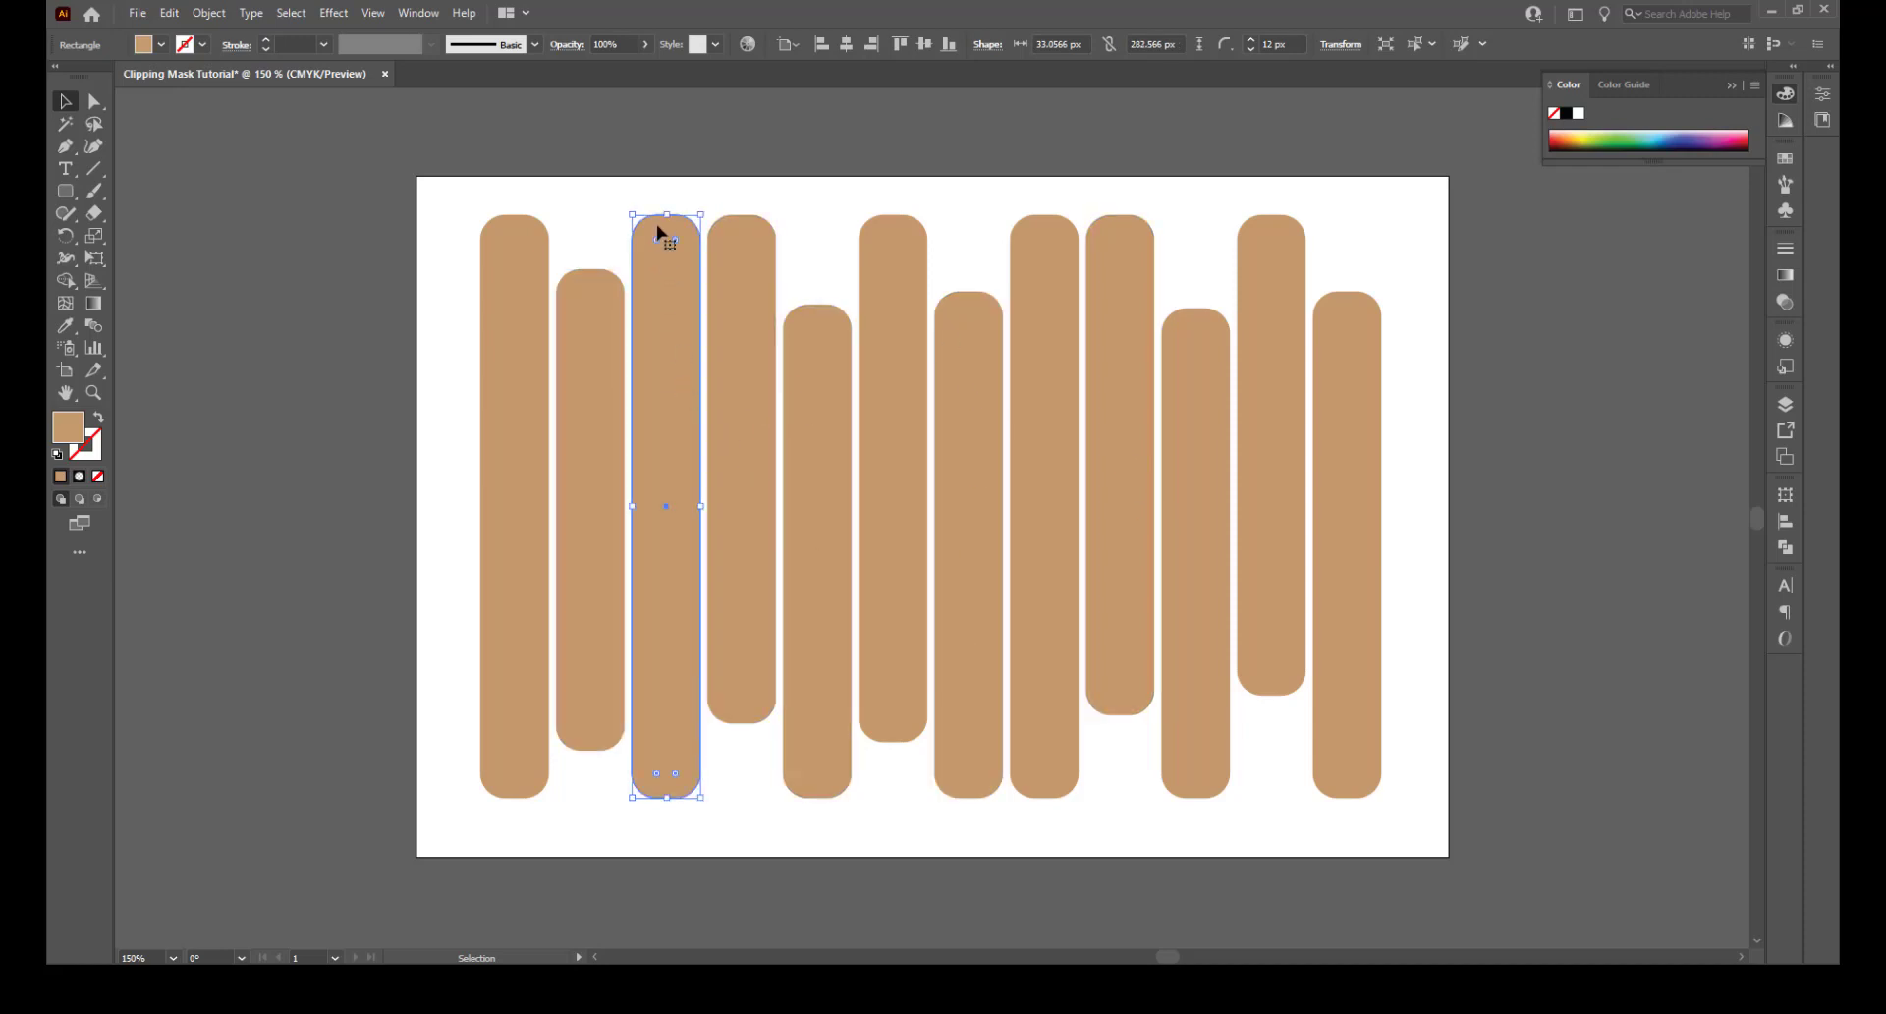
pyautogui.click(1436, 507)
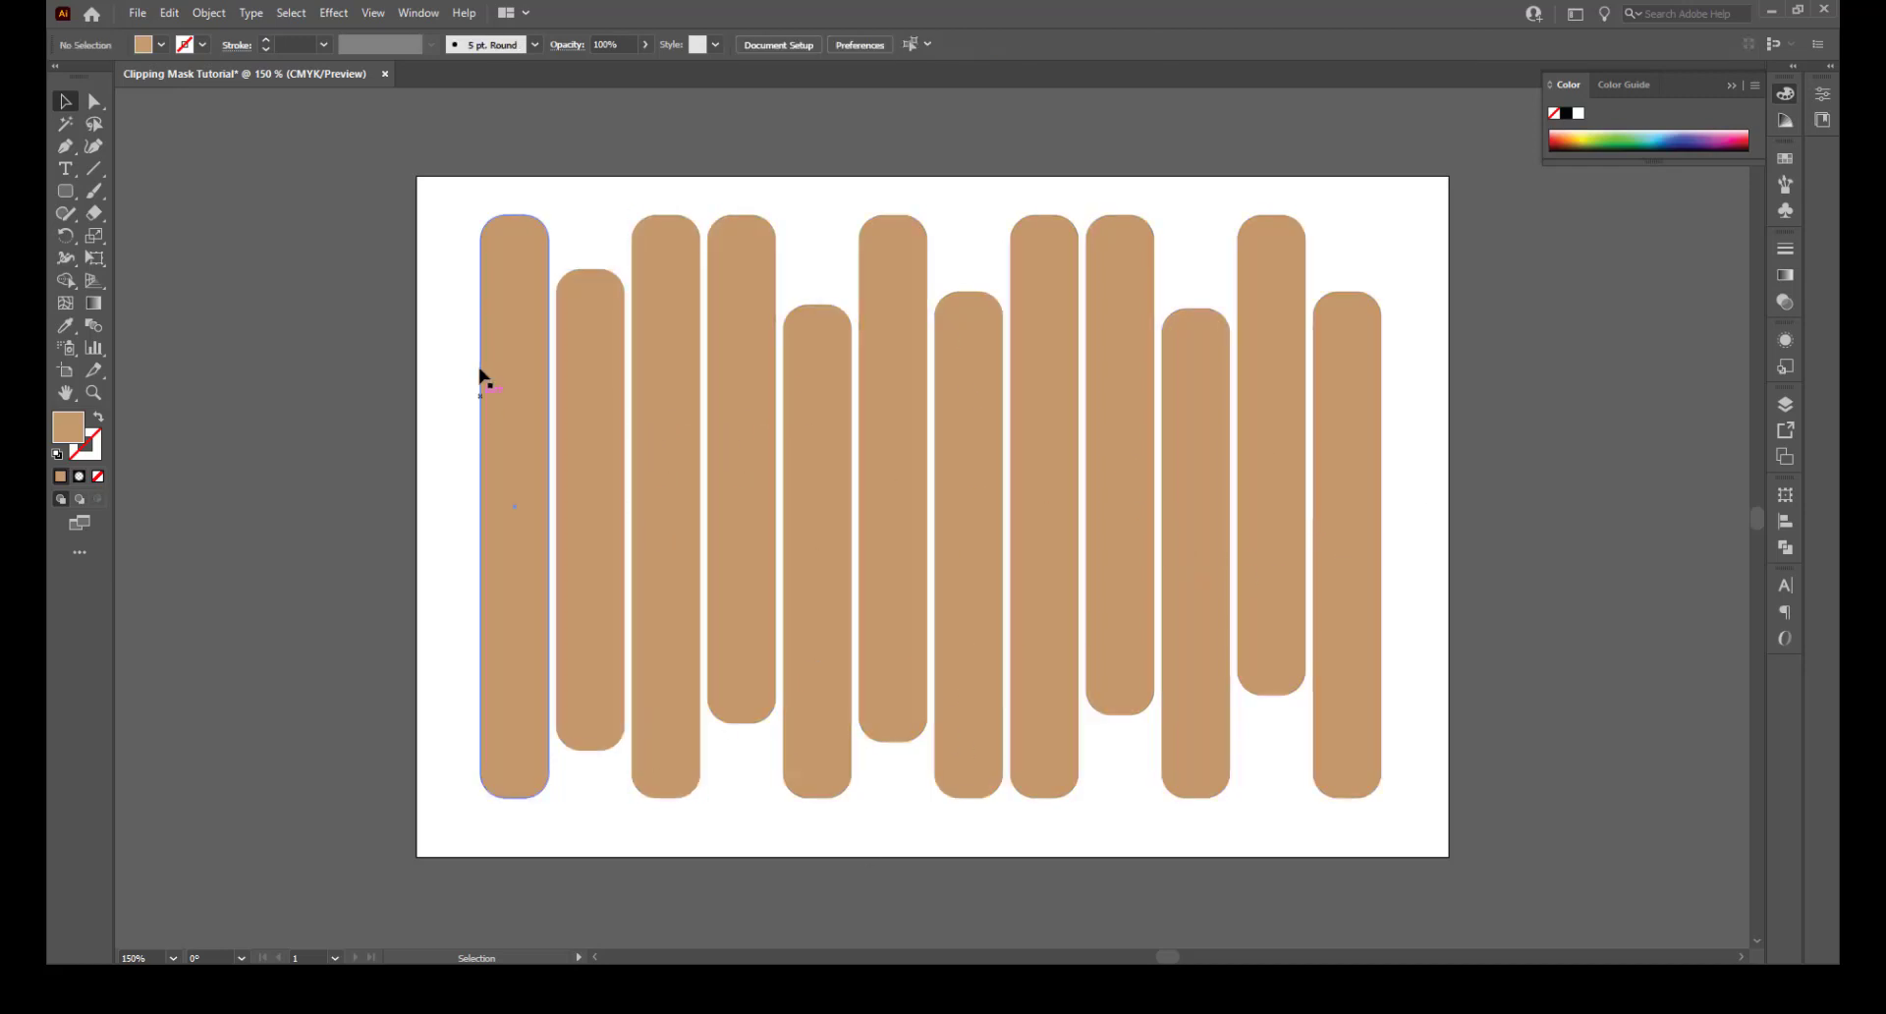
# Group all twelve bars into one object
pyautogui.hotkey('ctrl', 'a')
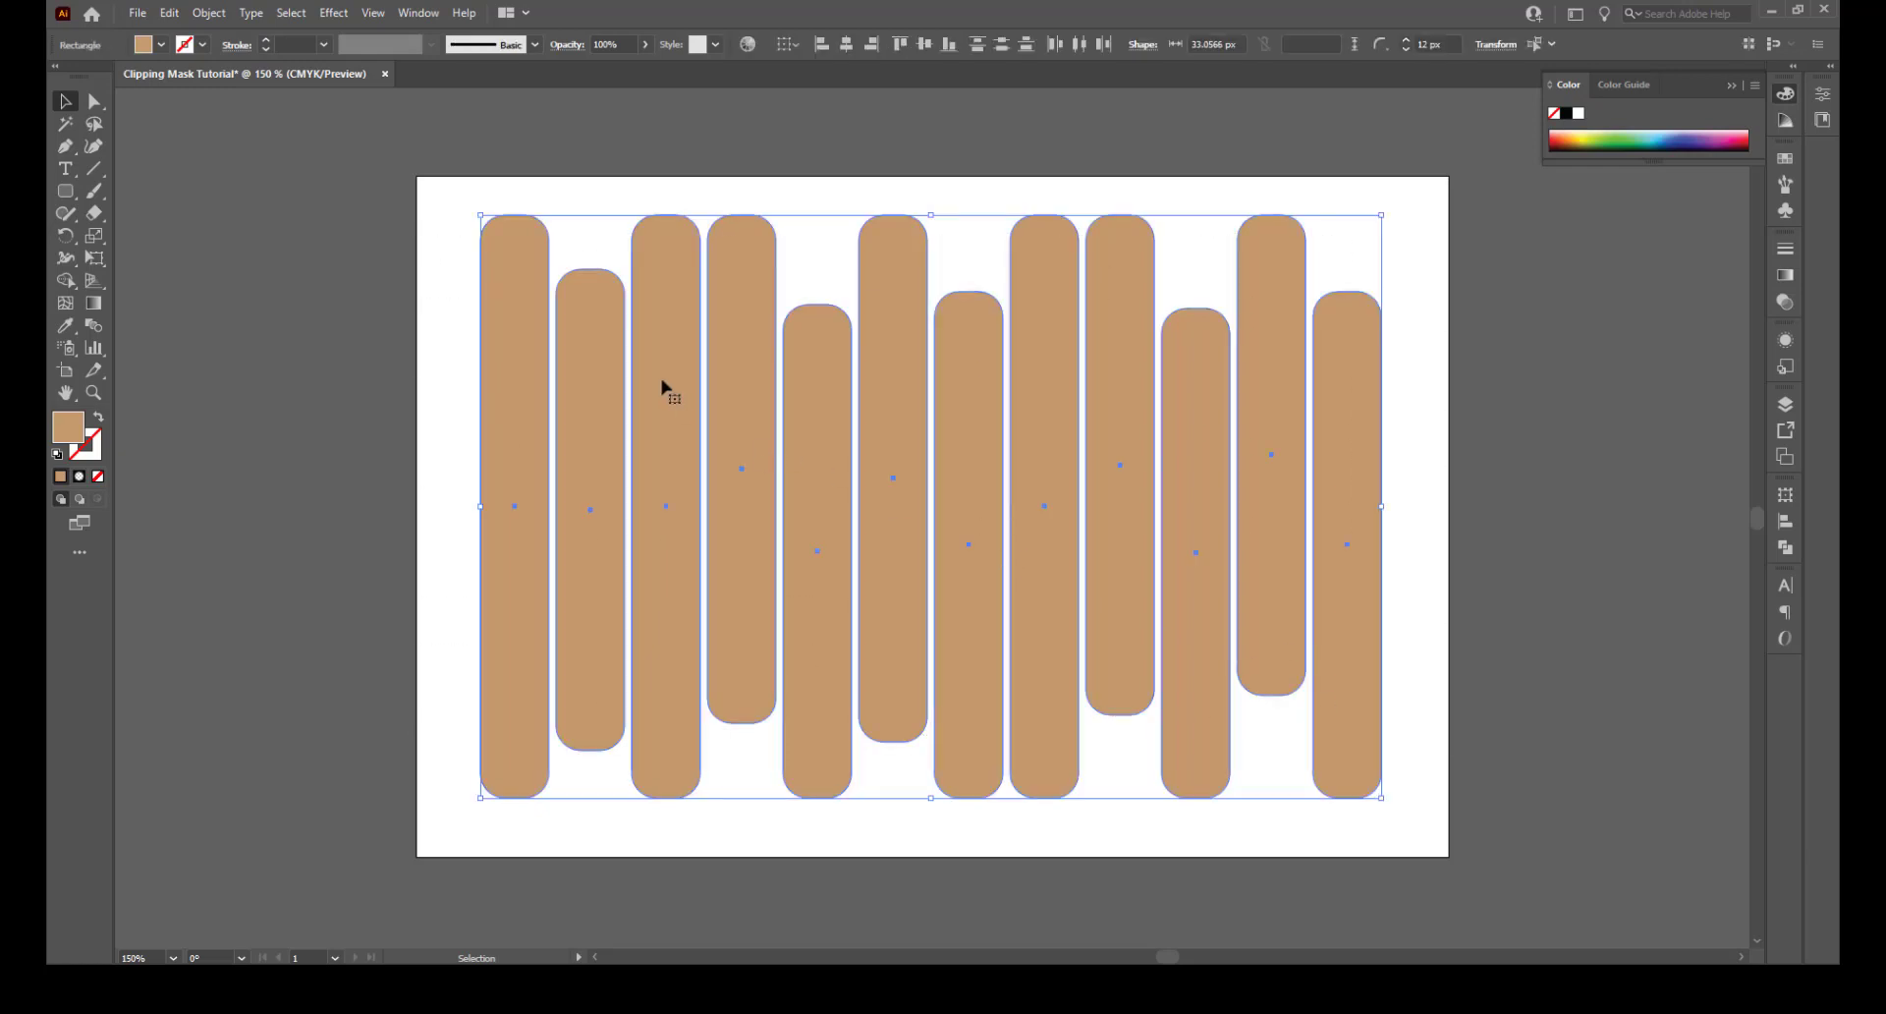
pyautogui.rightClick(675, 302)
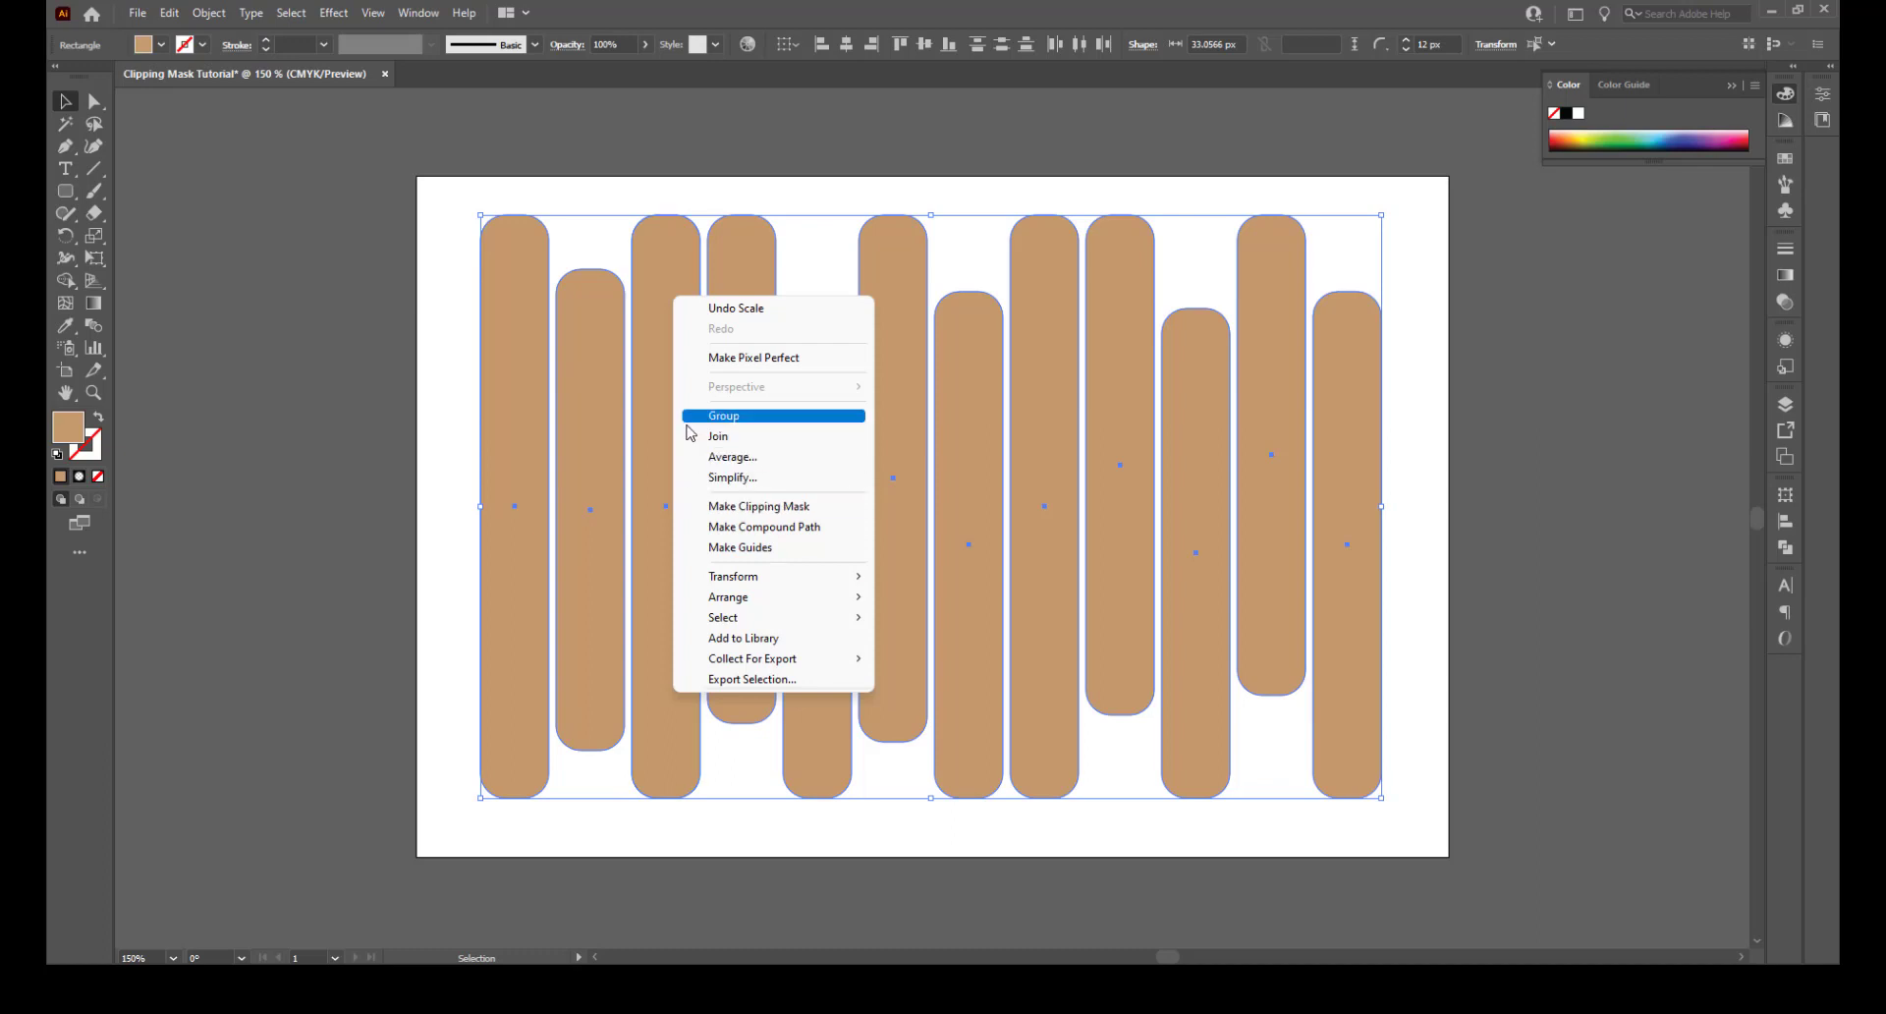
pyautogui.click(728, 417)
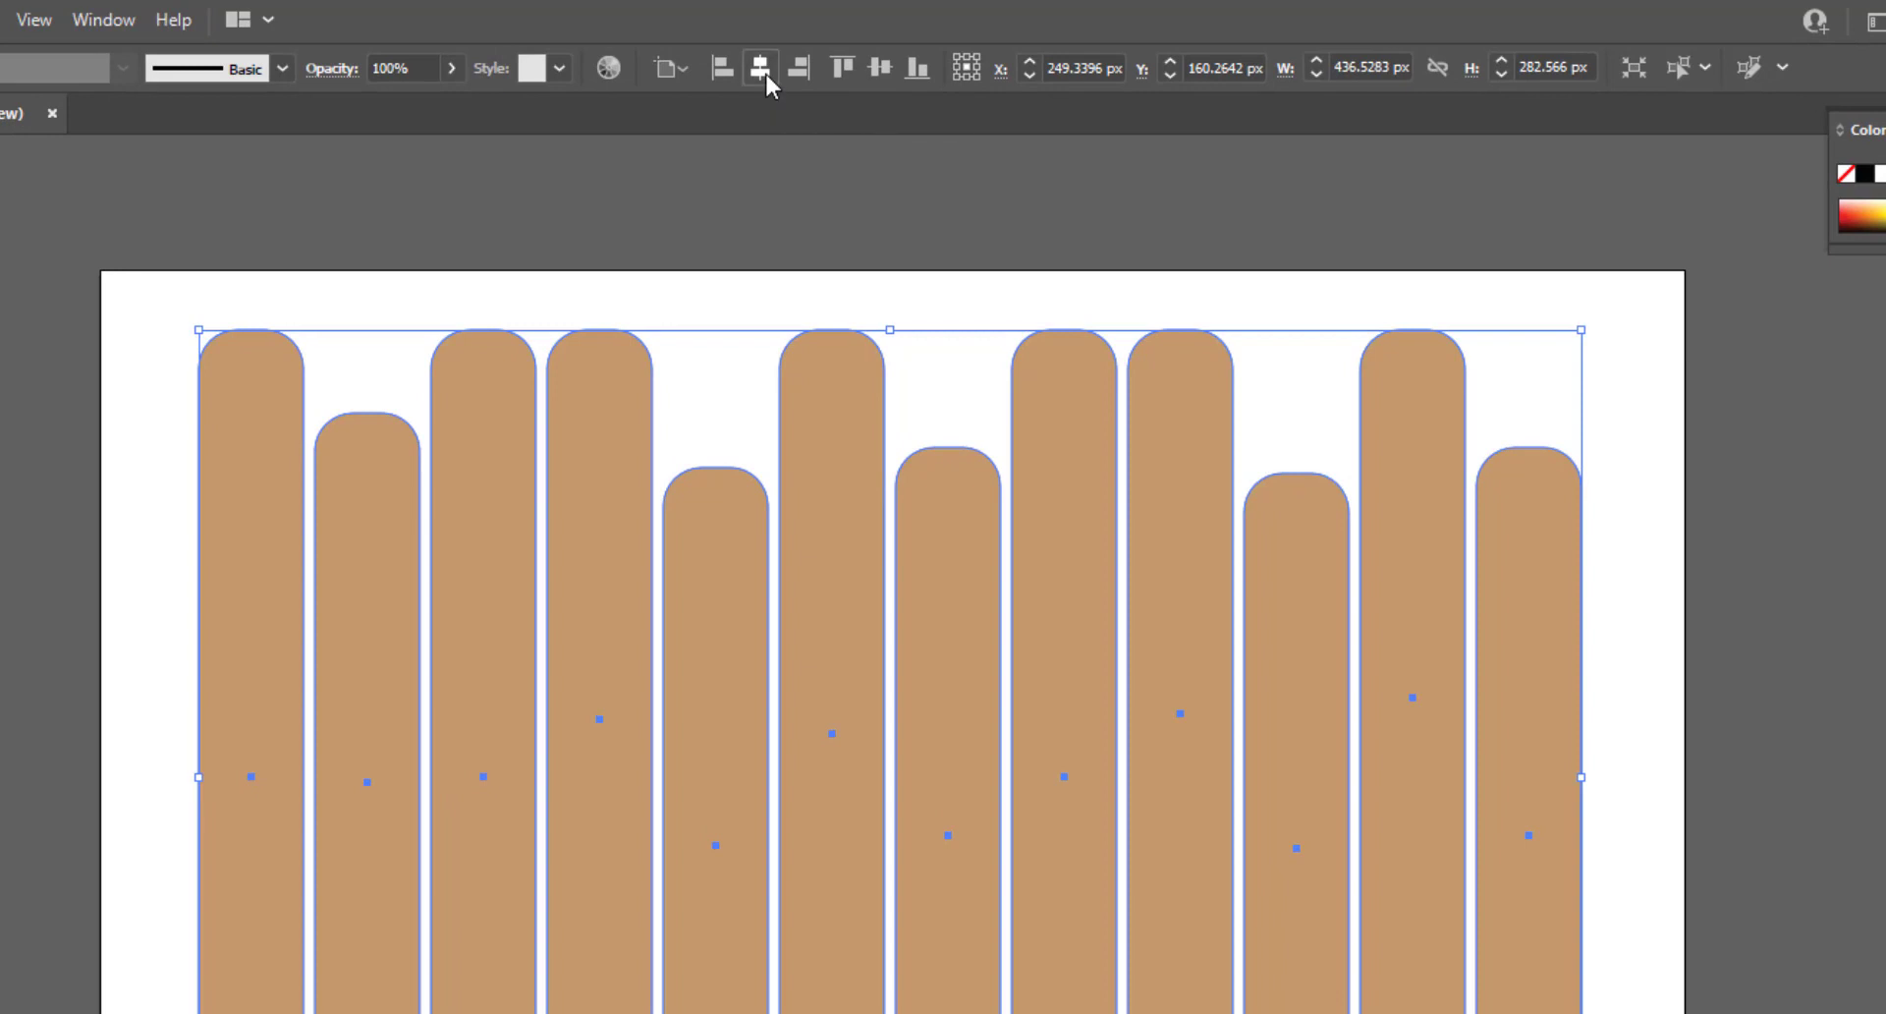
# Center the bar group horizontally and vertically, keeping alignment set to Align to Artboard, and deselect it
pyautogui.click(761, 69)
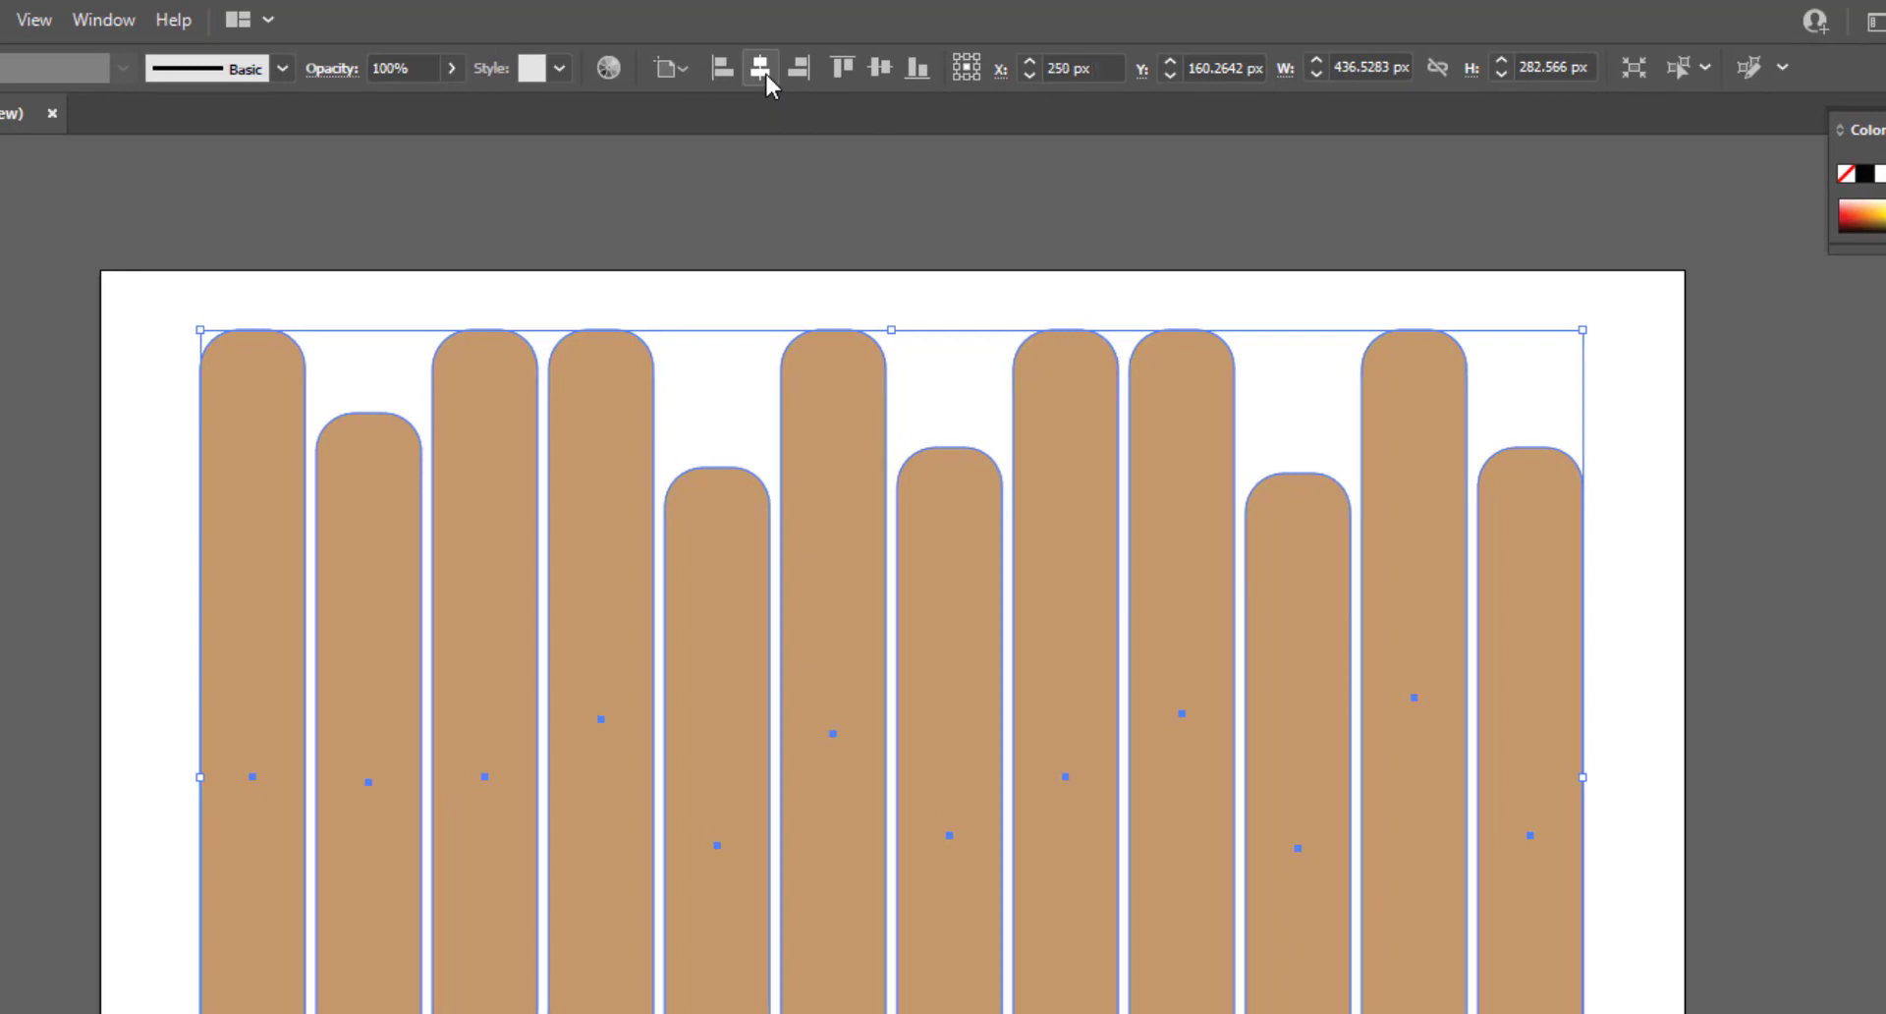
pyautogui.click(880, 68)
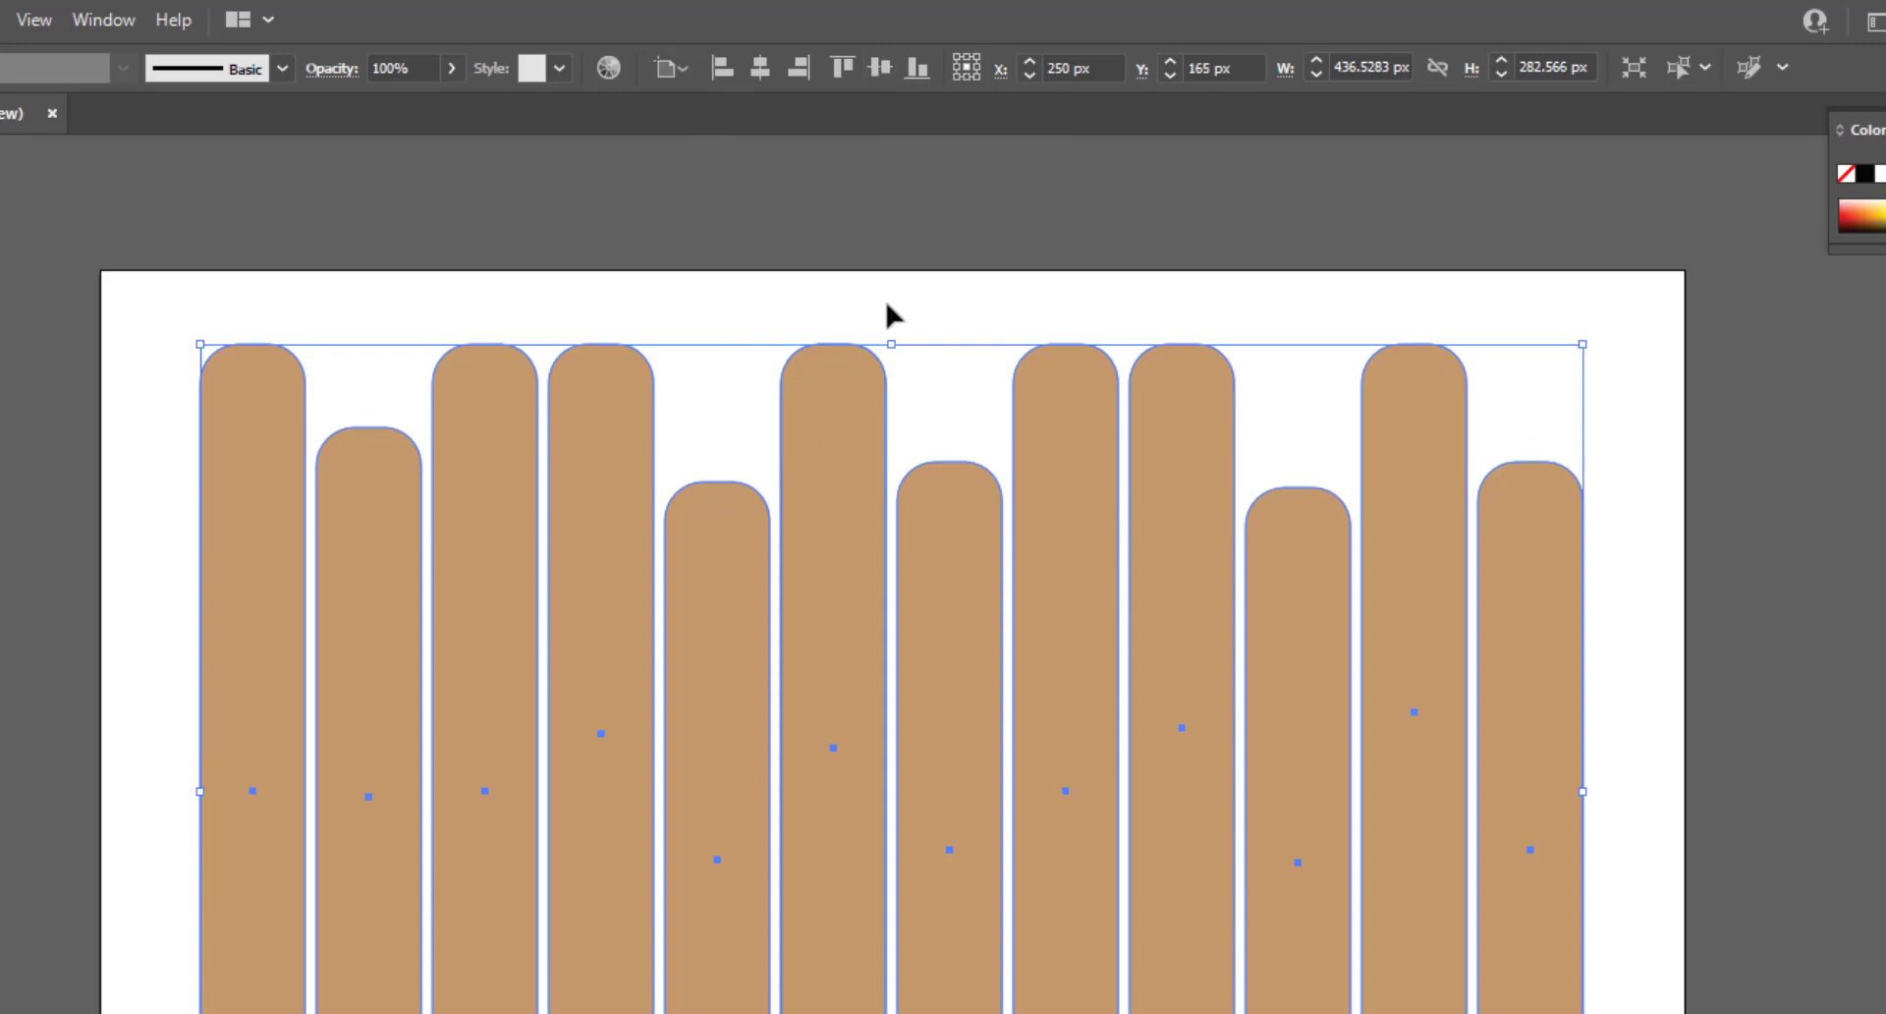
pyautogui.click(676, 72)
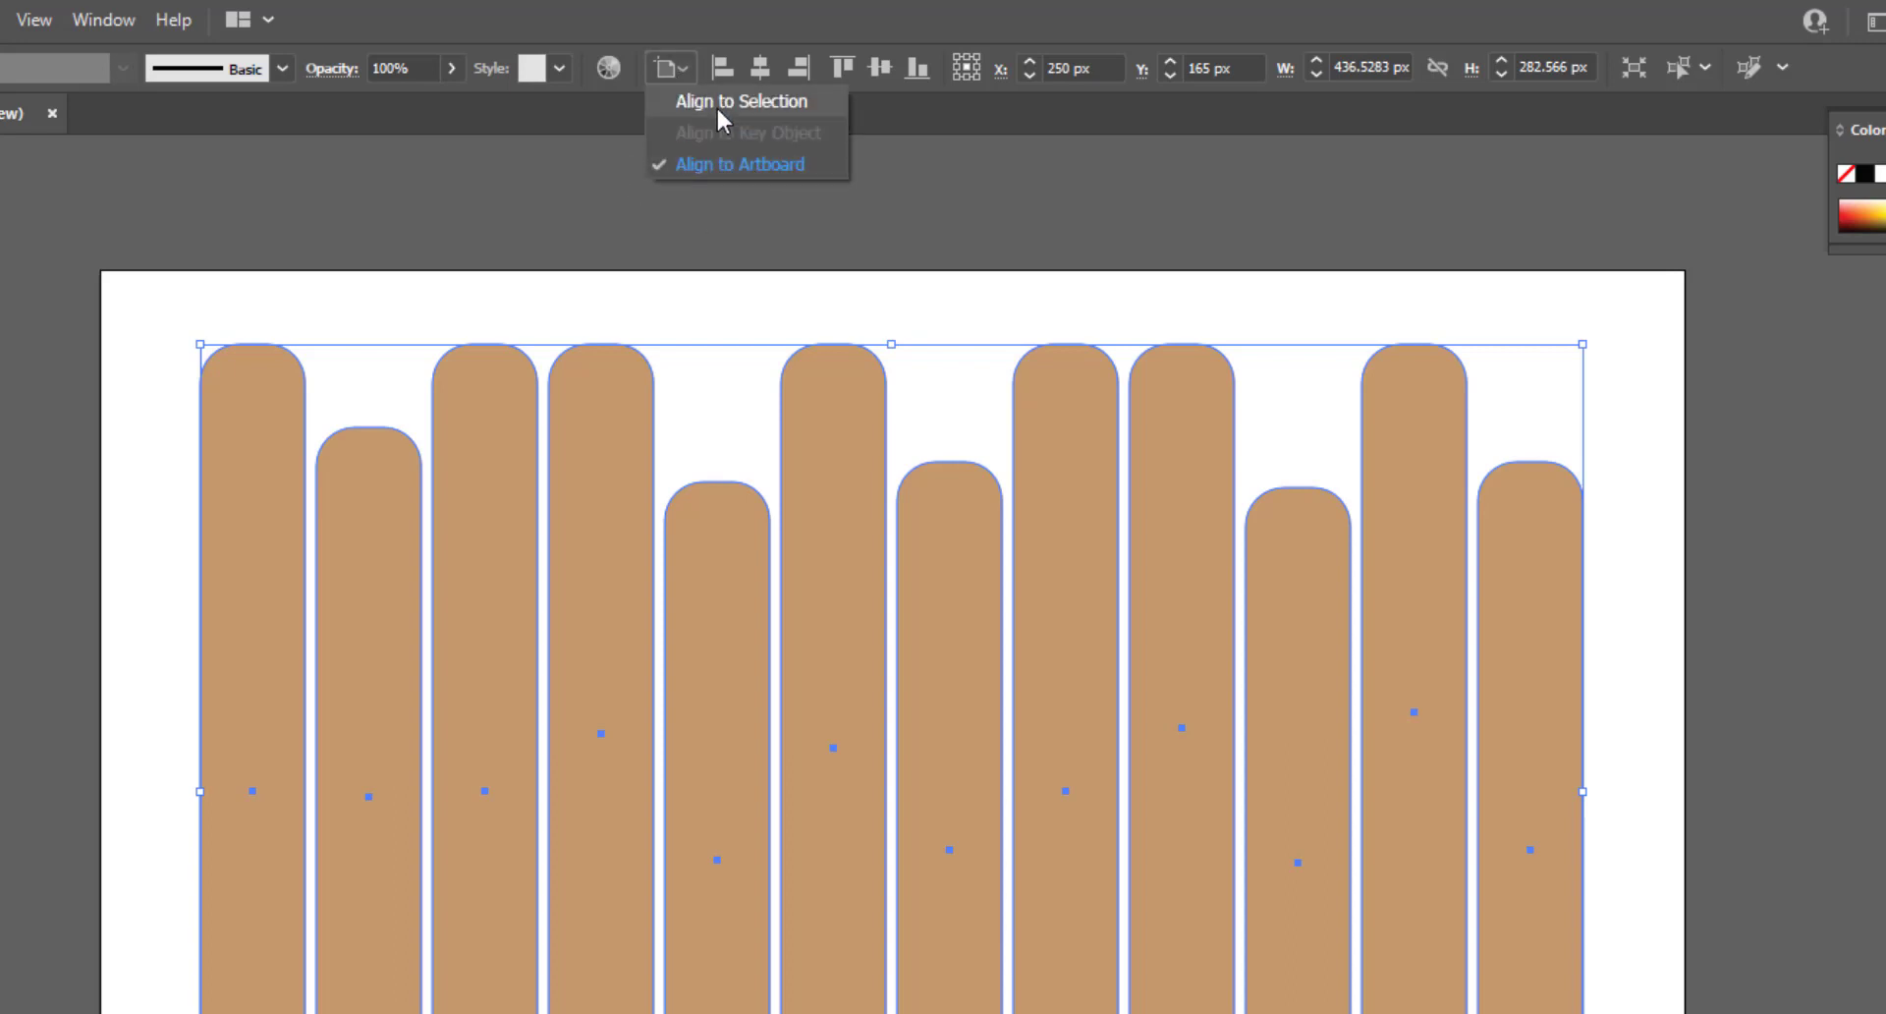
pyautogui.click(710, 160)
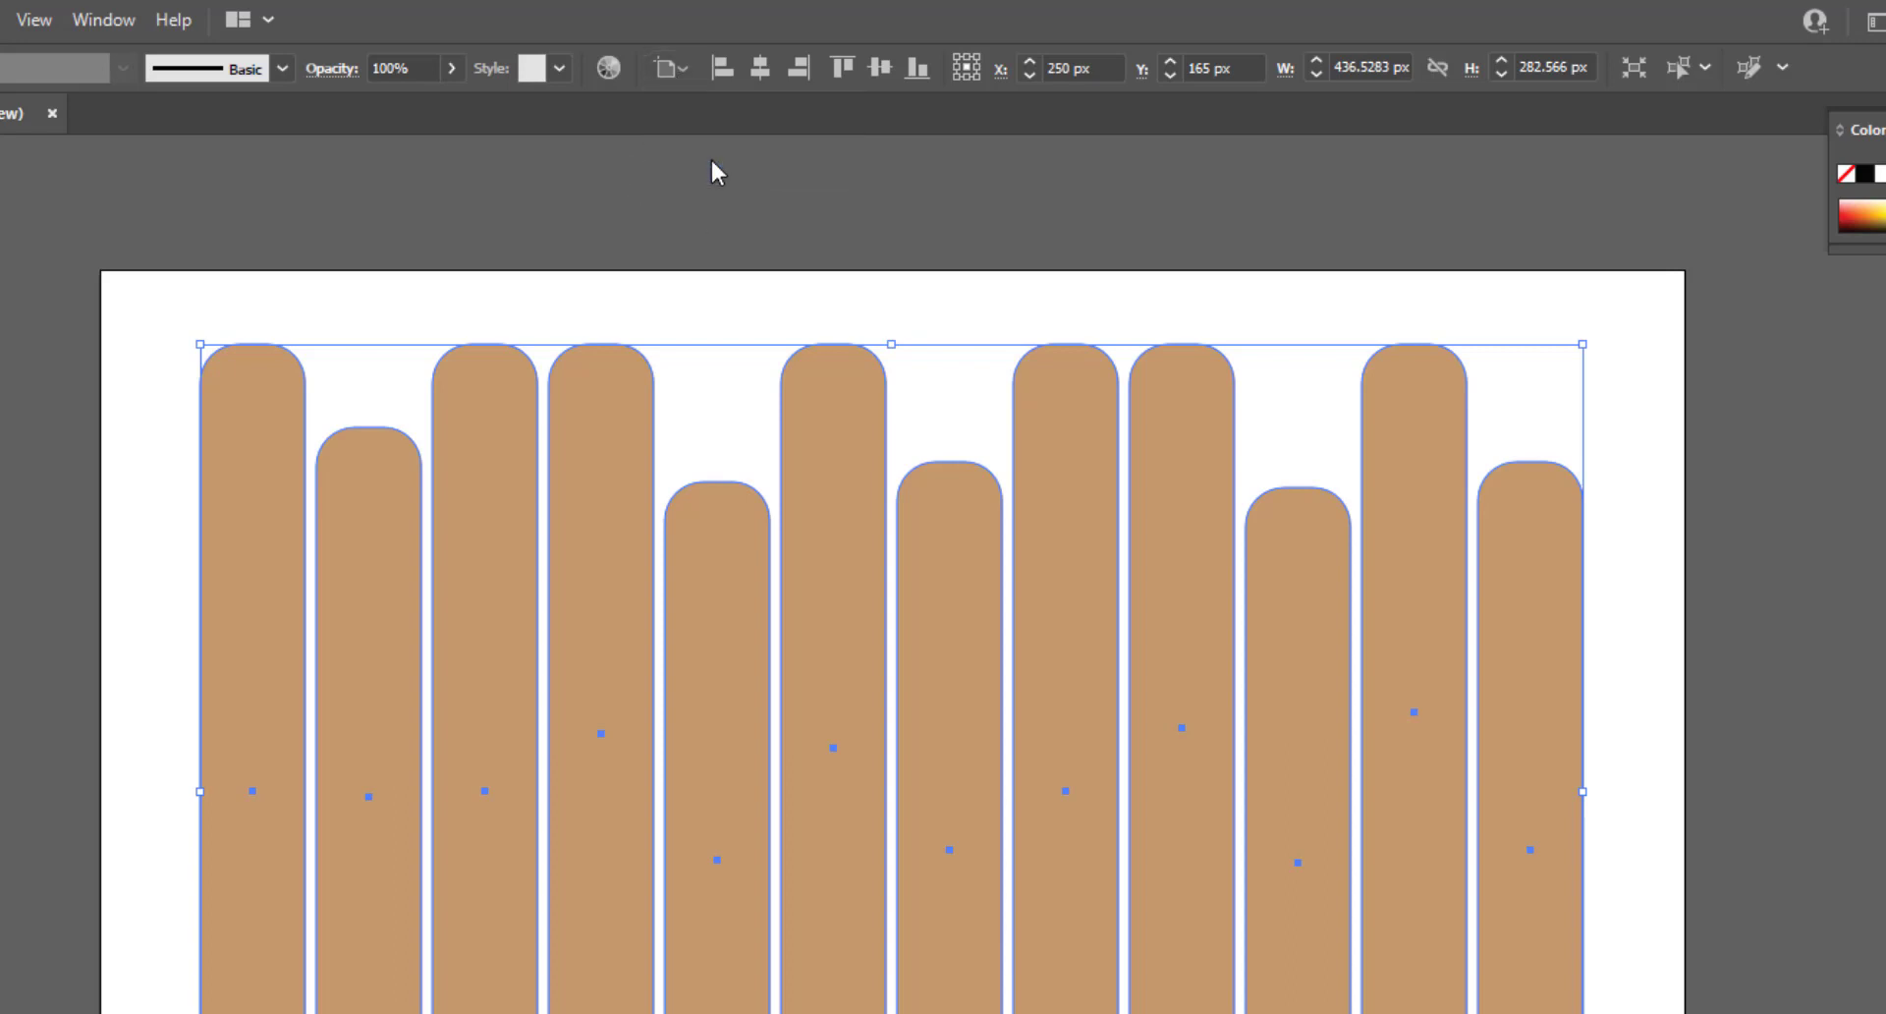
pyautogui.click(710, 160)
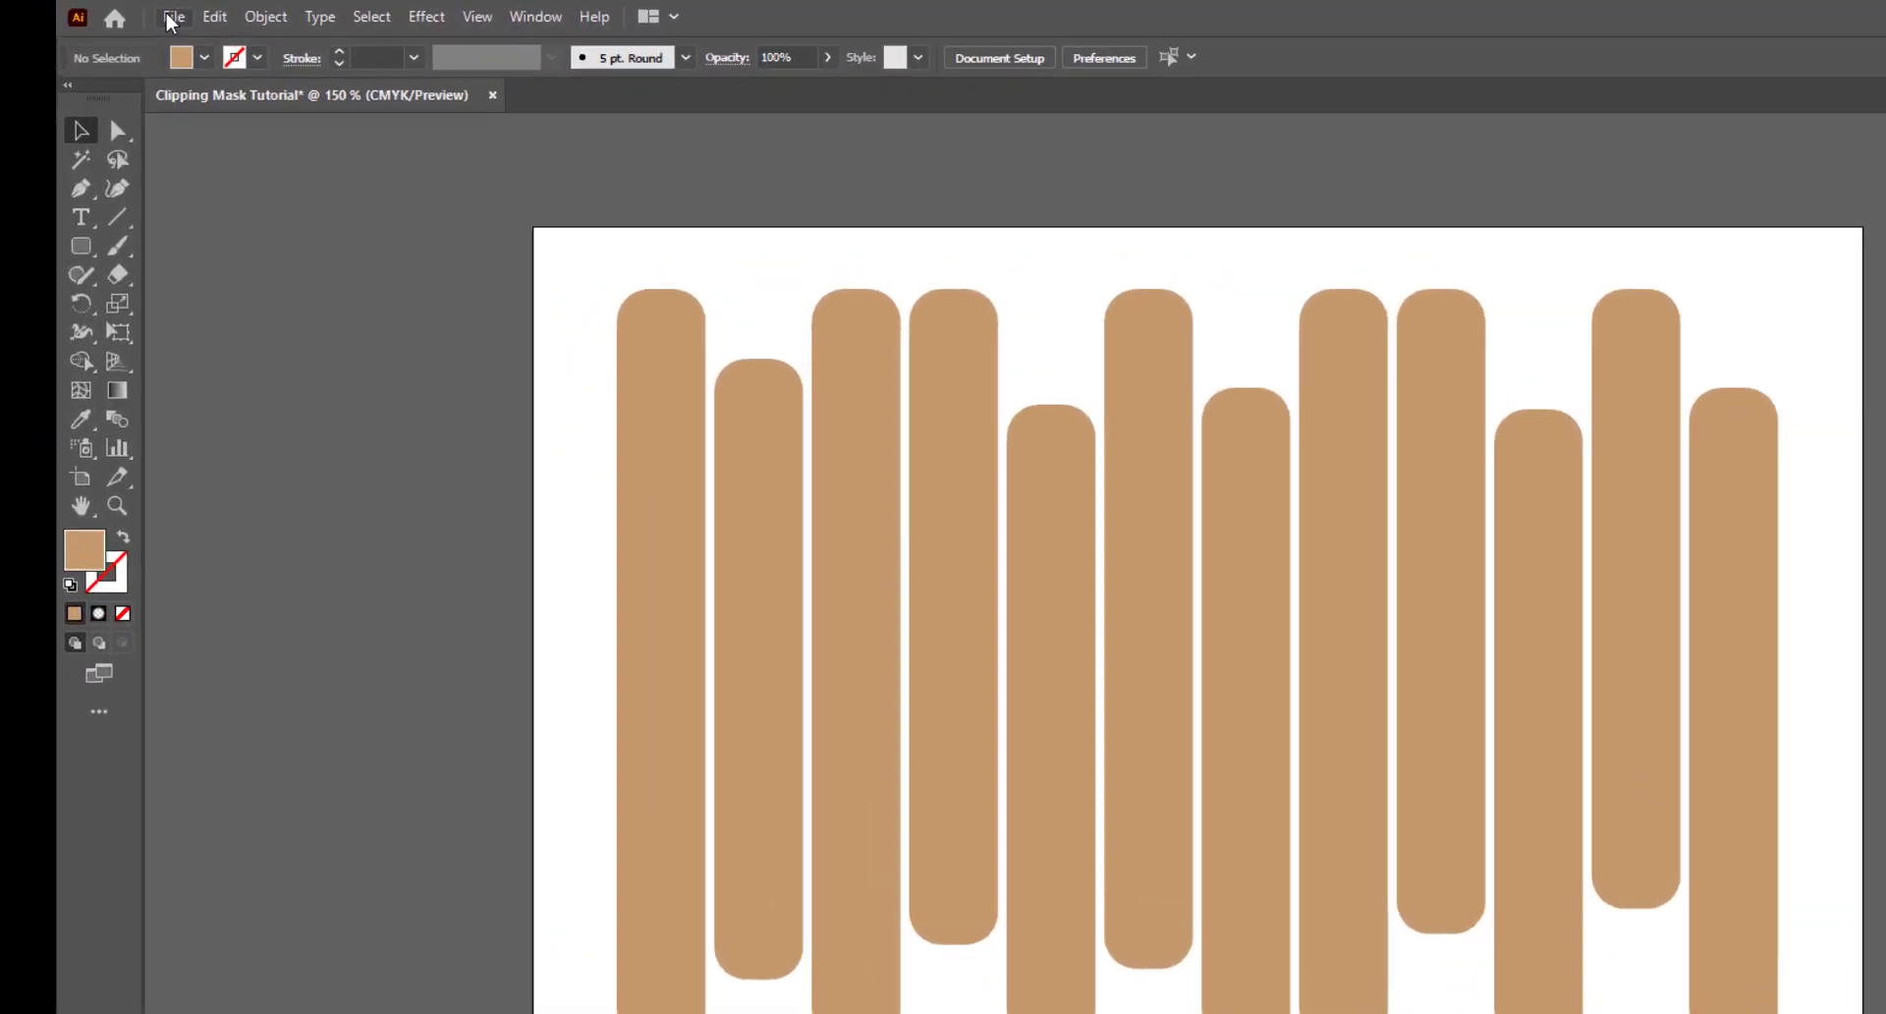
# Place the mountain lake picture over the whole artboard, starting at its top-left corner, about 501 × 334 px
pyautogui.click(173, 17)
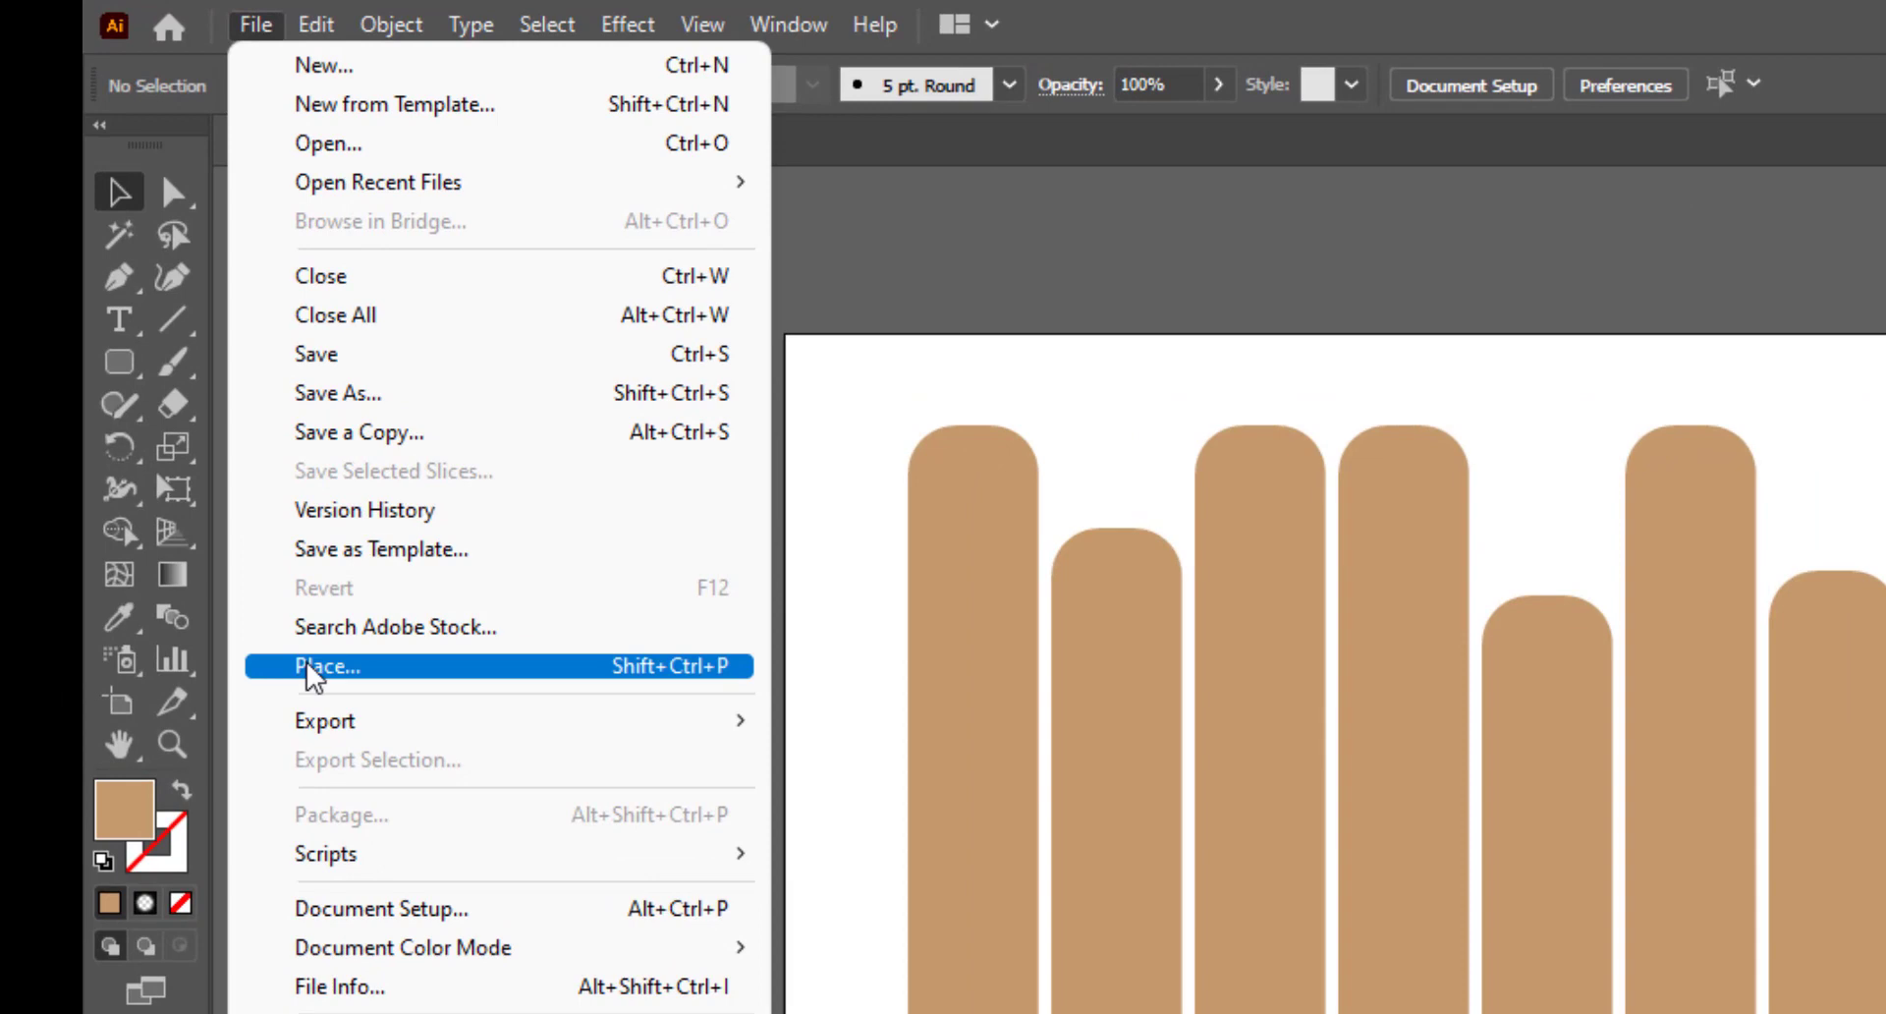
pyautogui.click(310, 668)
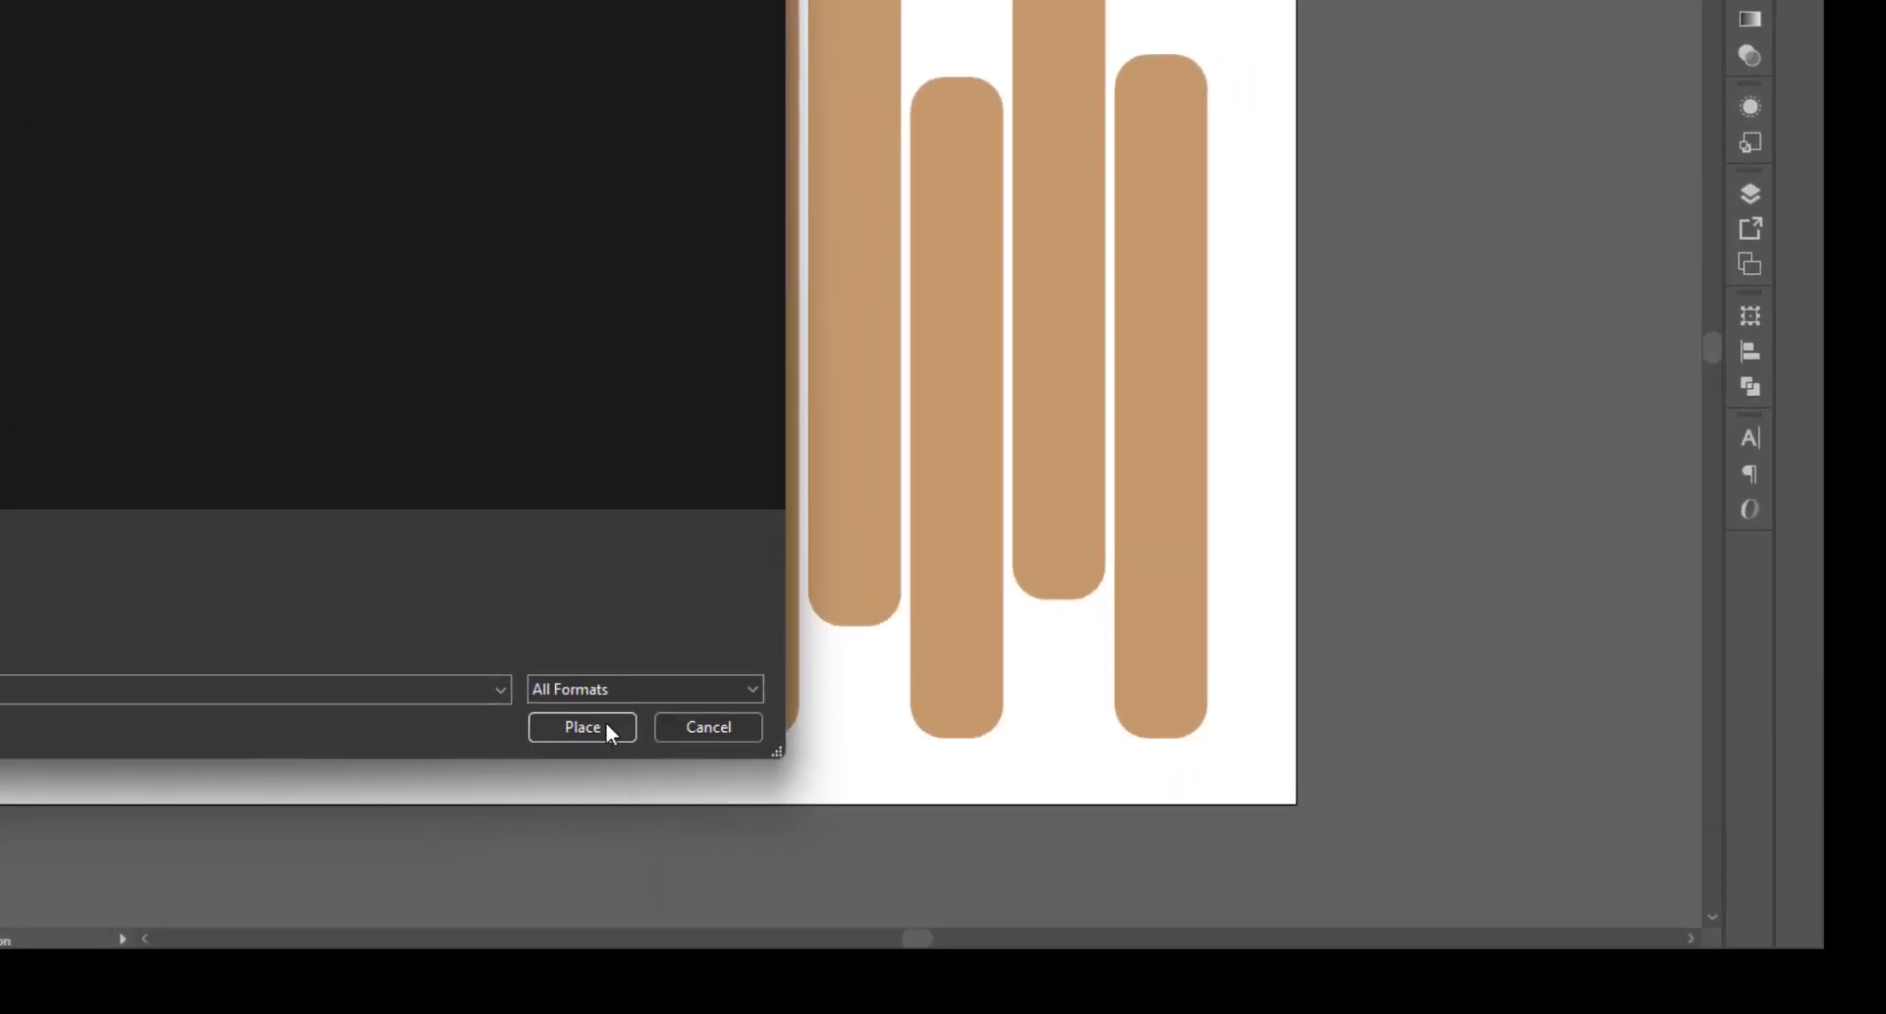
pyautogui.click(646, 770)
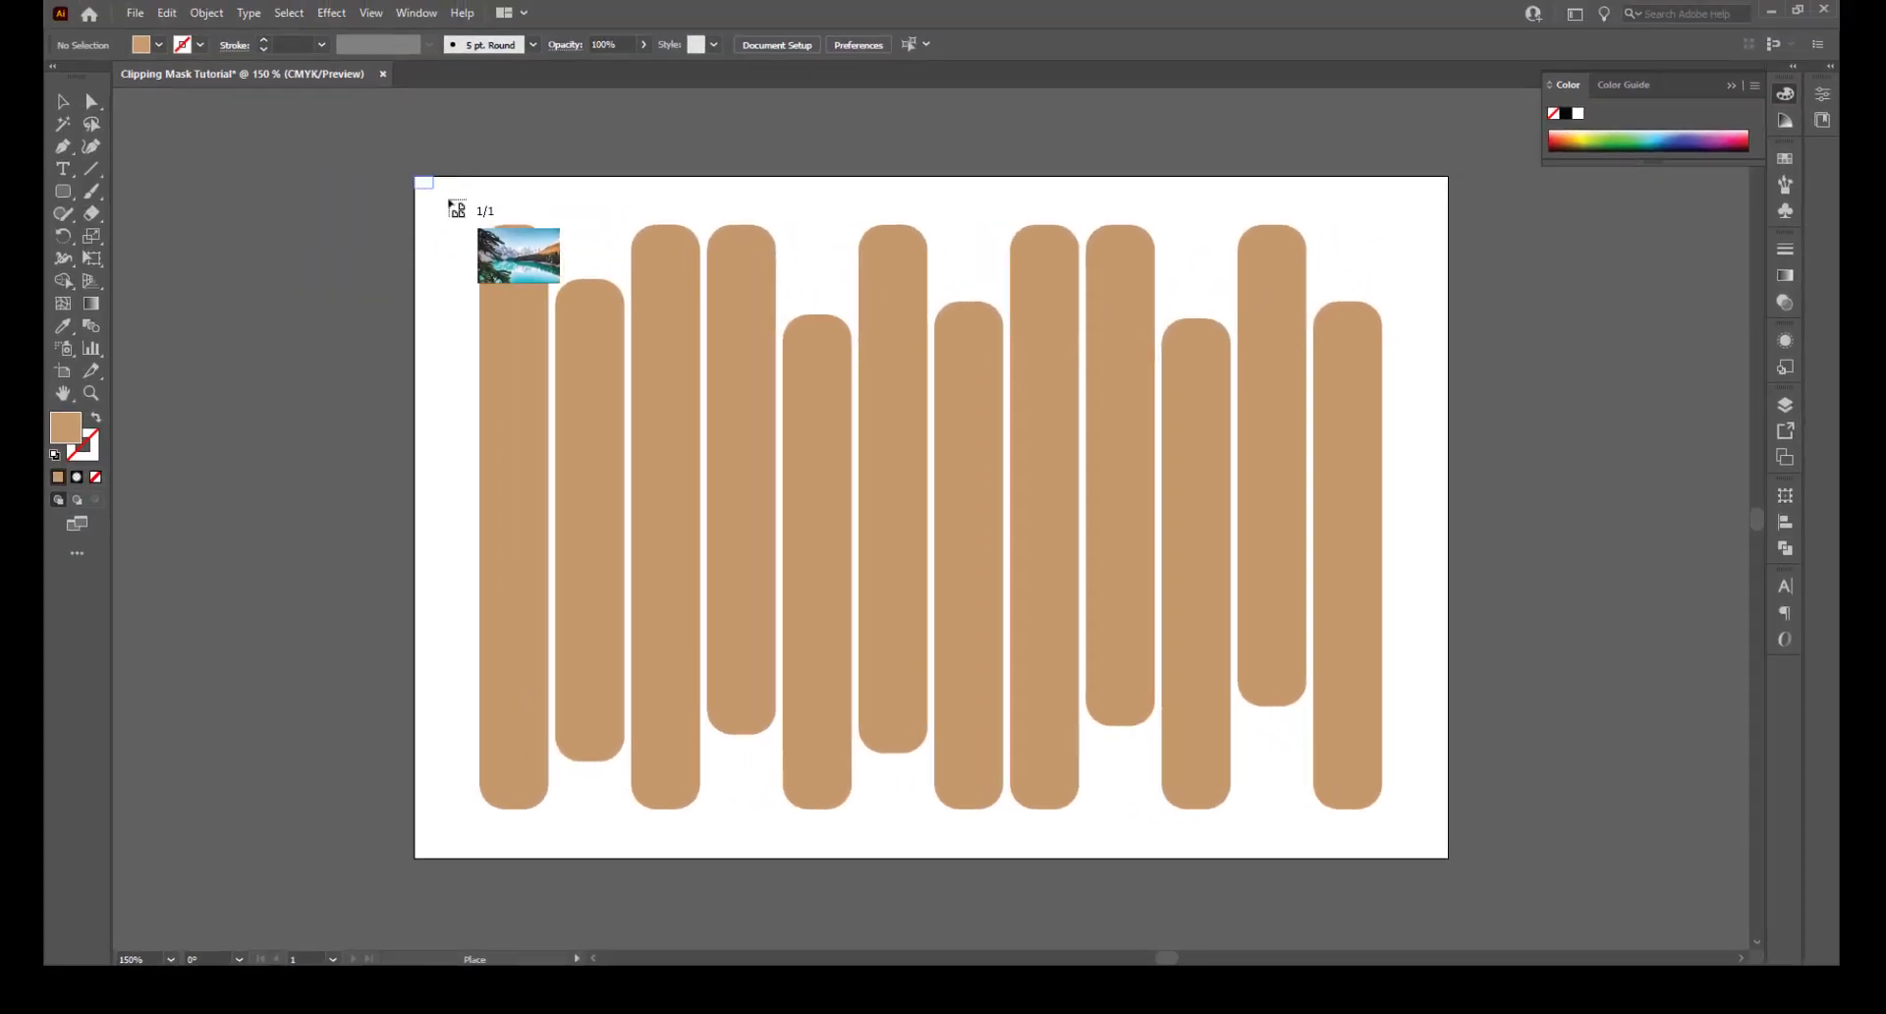
pyautogui.moveTo(417, 180); pyautogui.dragTo(1504, 873)
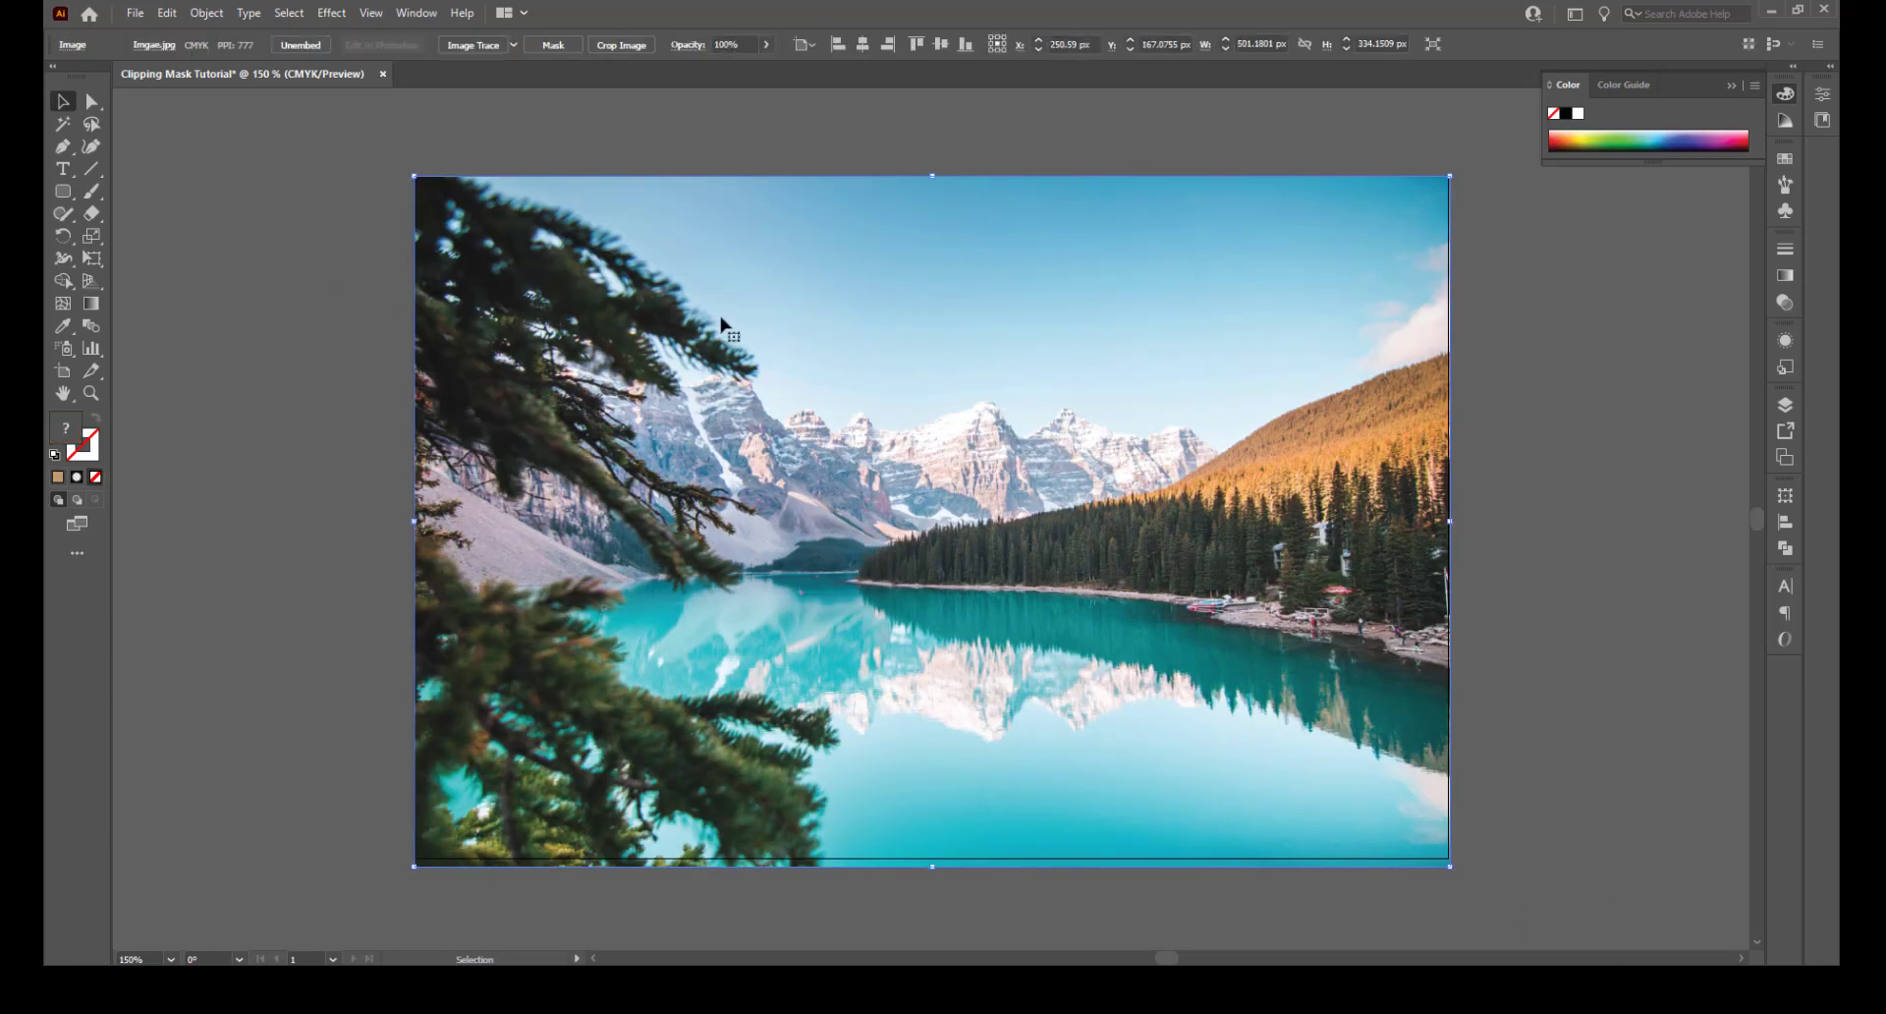
# Send the placed lake picture to the back, behind the grouped bars
pyautogui.rightClick(565, 263)
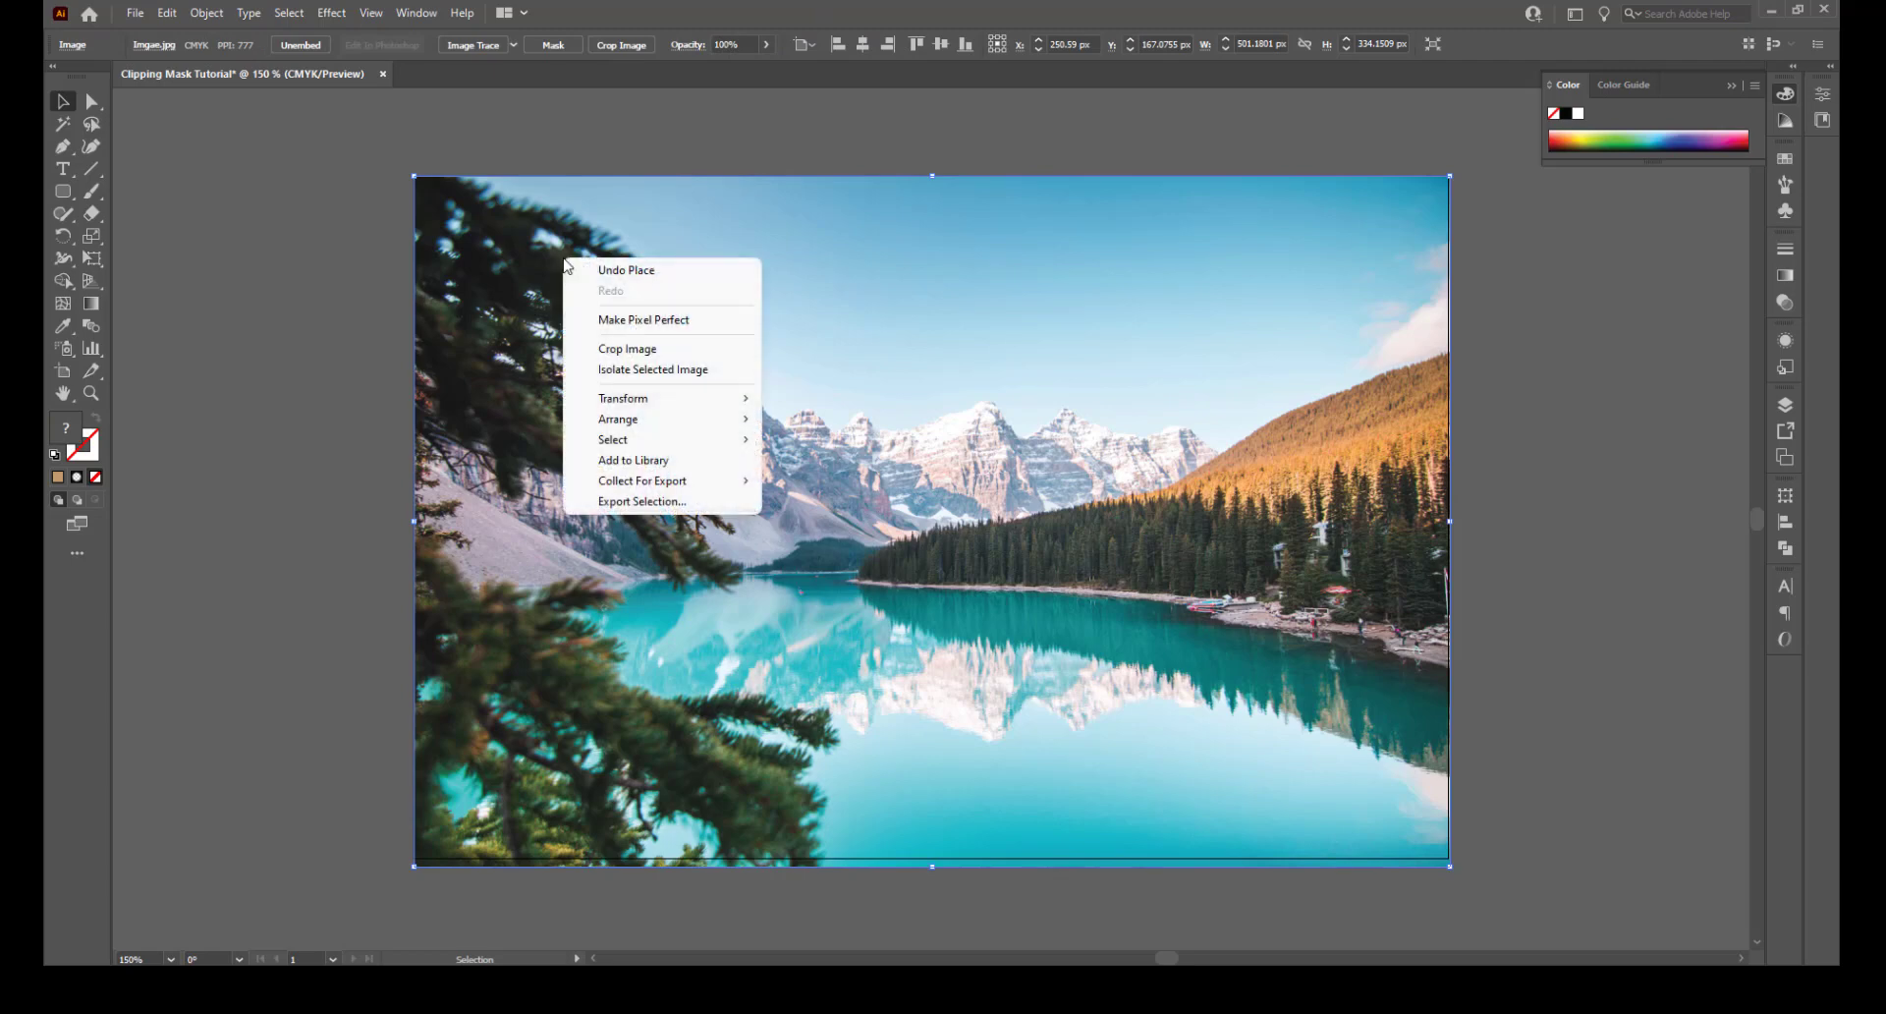
pyautogui.moveTo(688, 420)
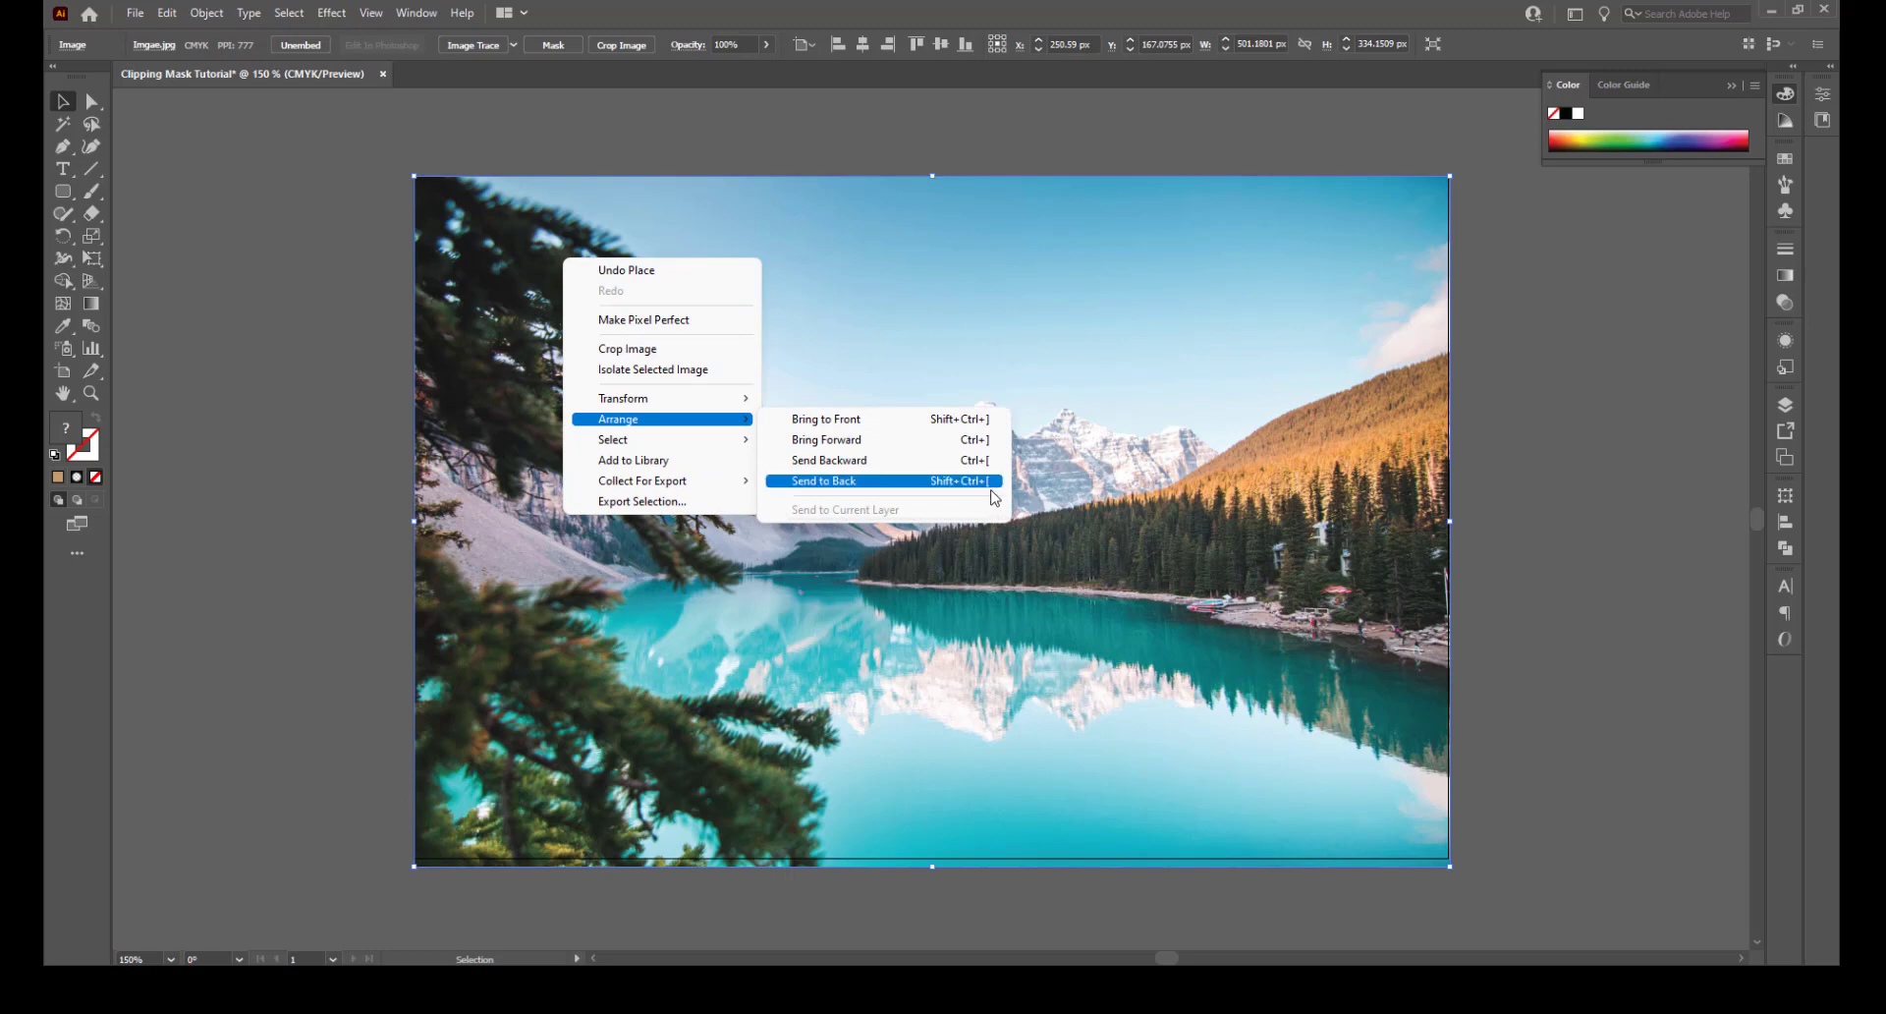
pyautogui.click(961, 484)
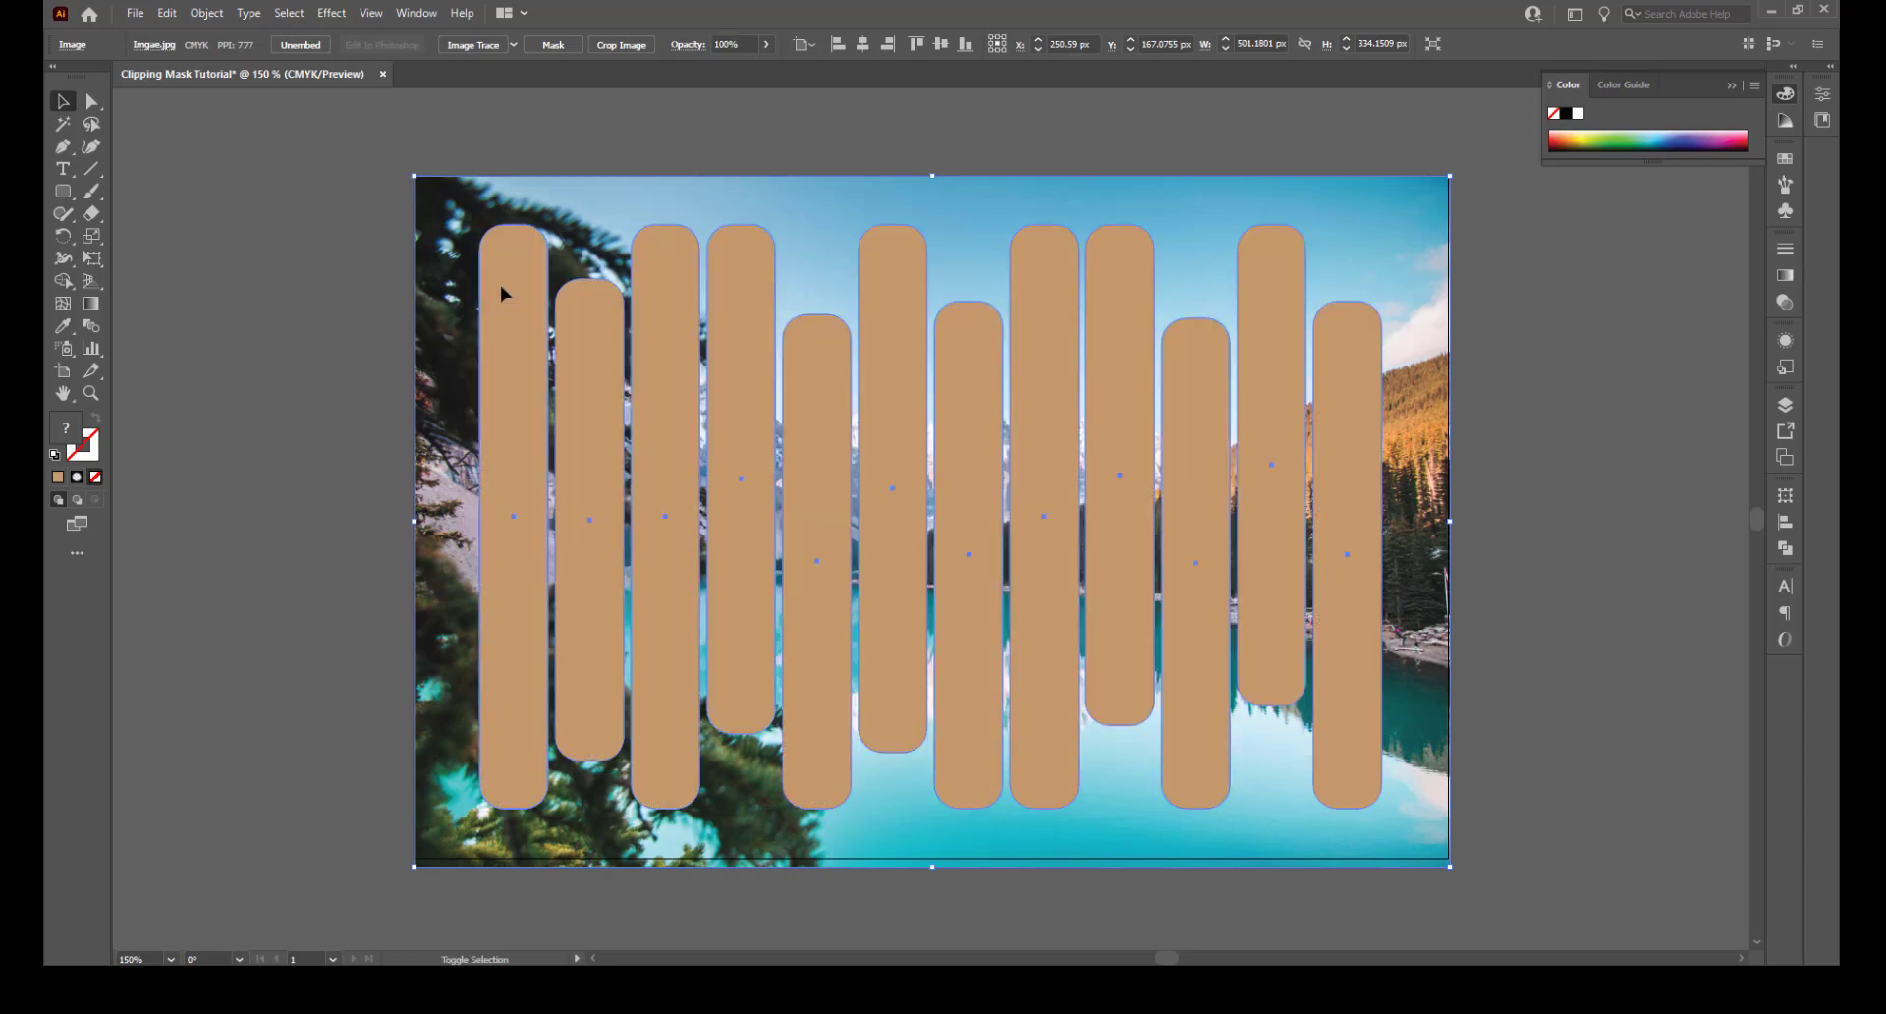
# Try to make a clipping mask from the bar group and the lake picture, and deselect
pyautogui.hotkey('ctrl', 'a')
pyautogui.click(235, 183)
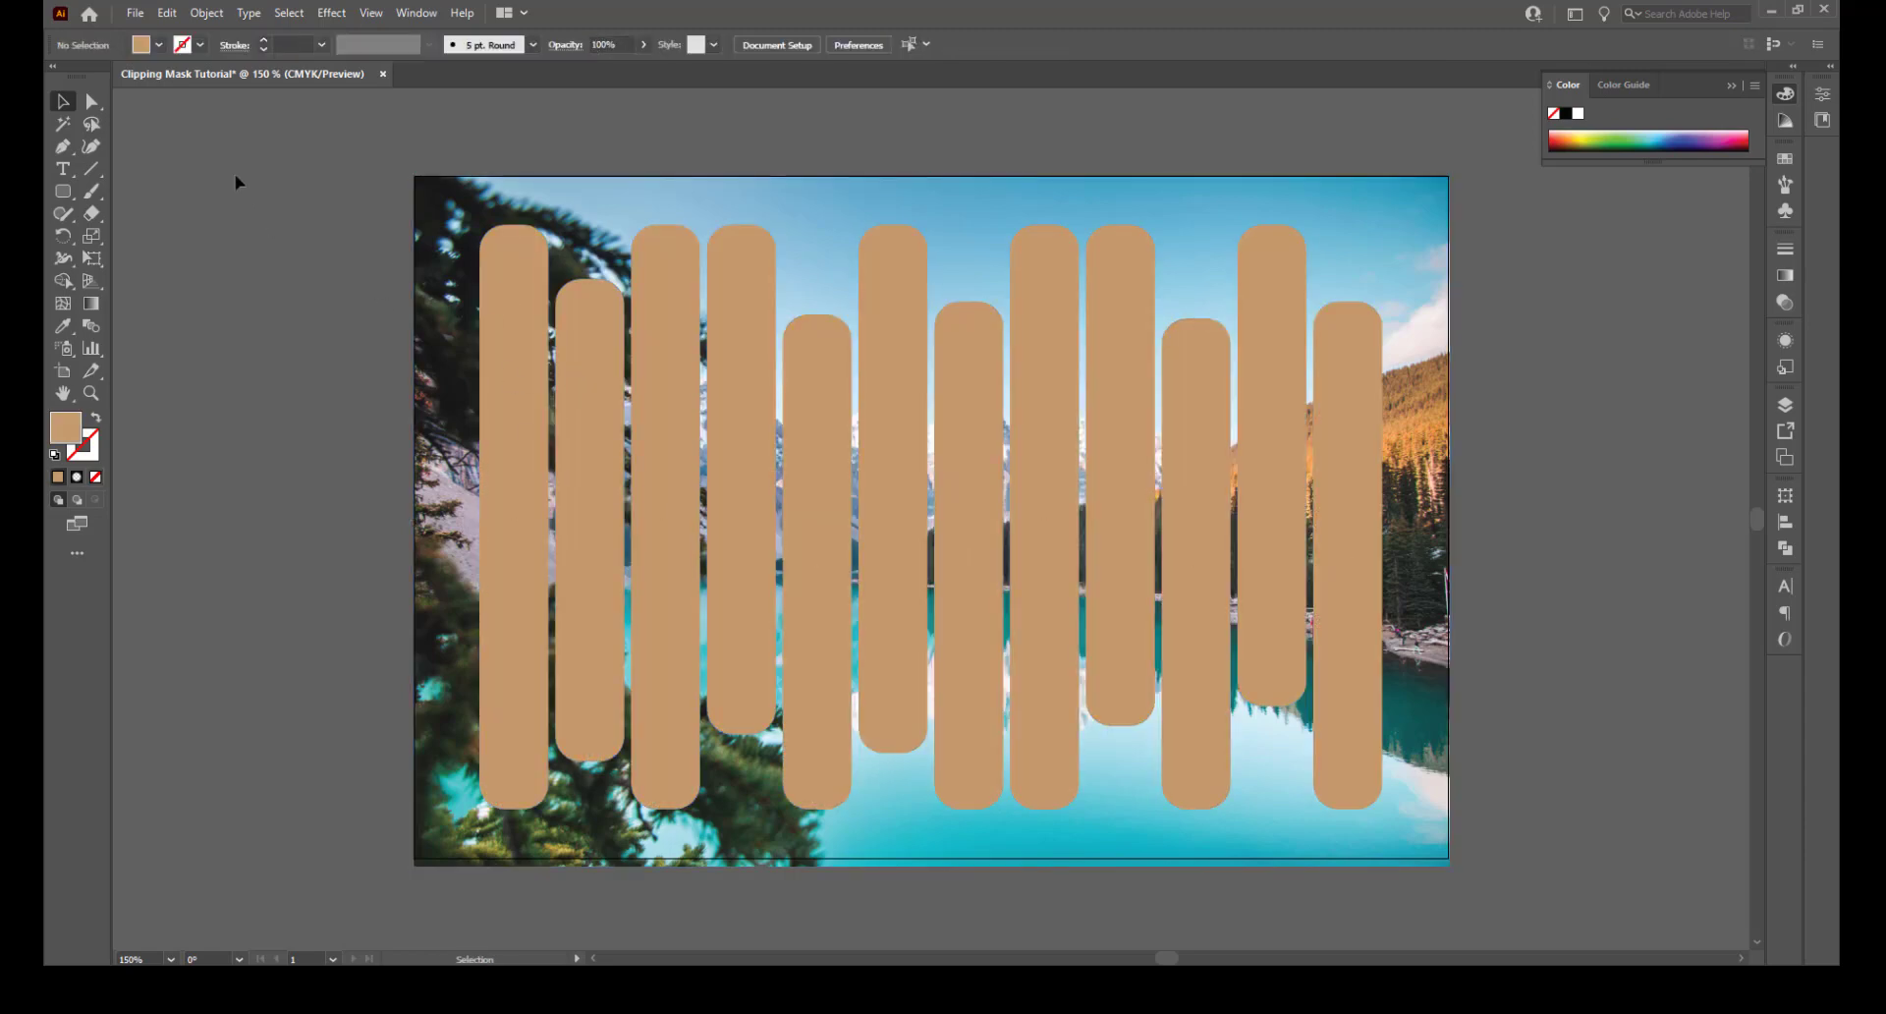
pyautogui.hotkey('ctrl', 'a')
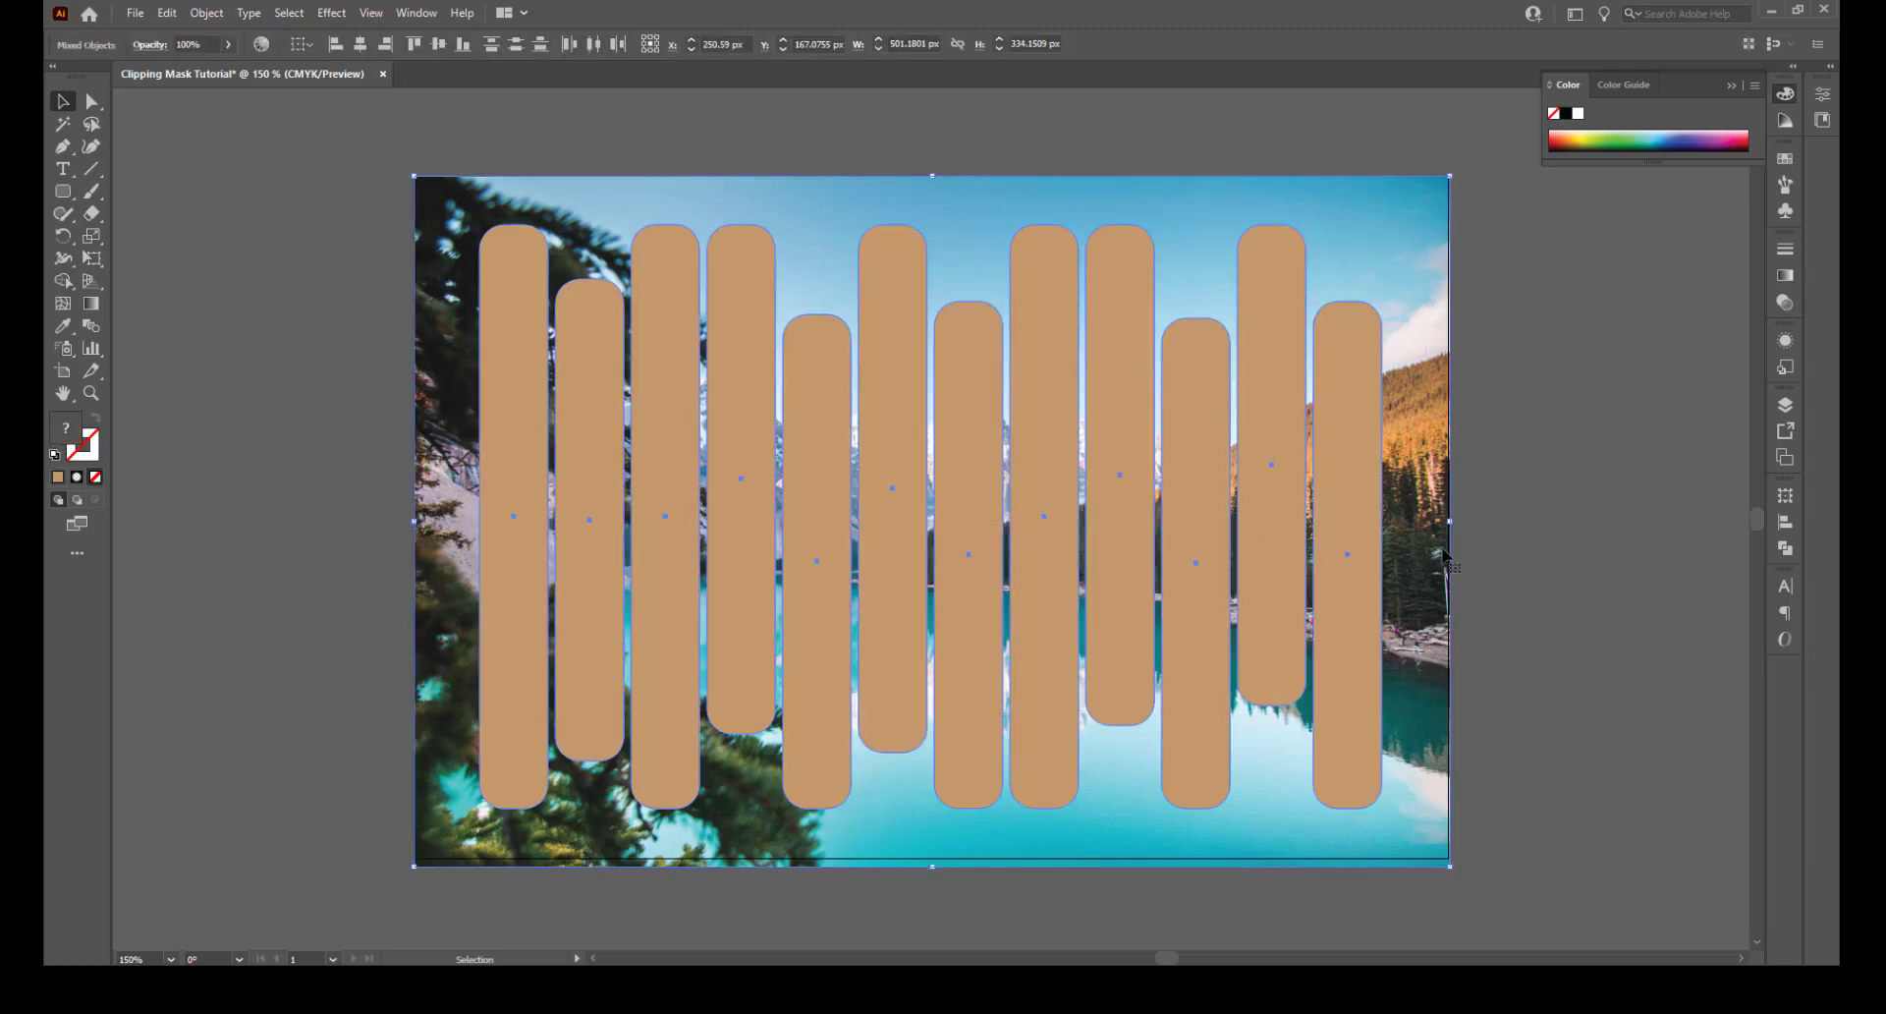
pyautogui.rightClick(667, 341)
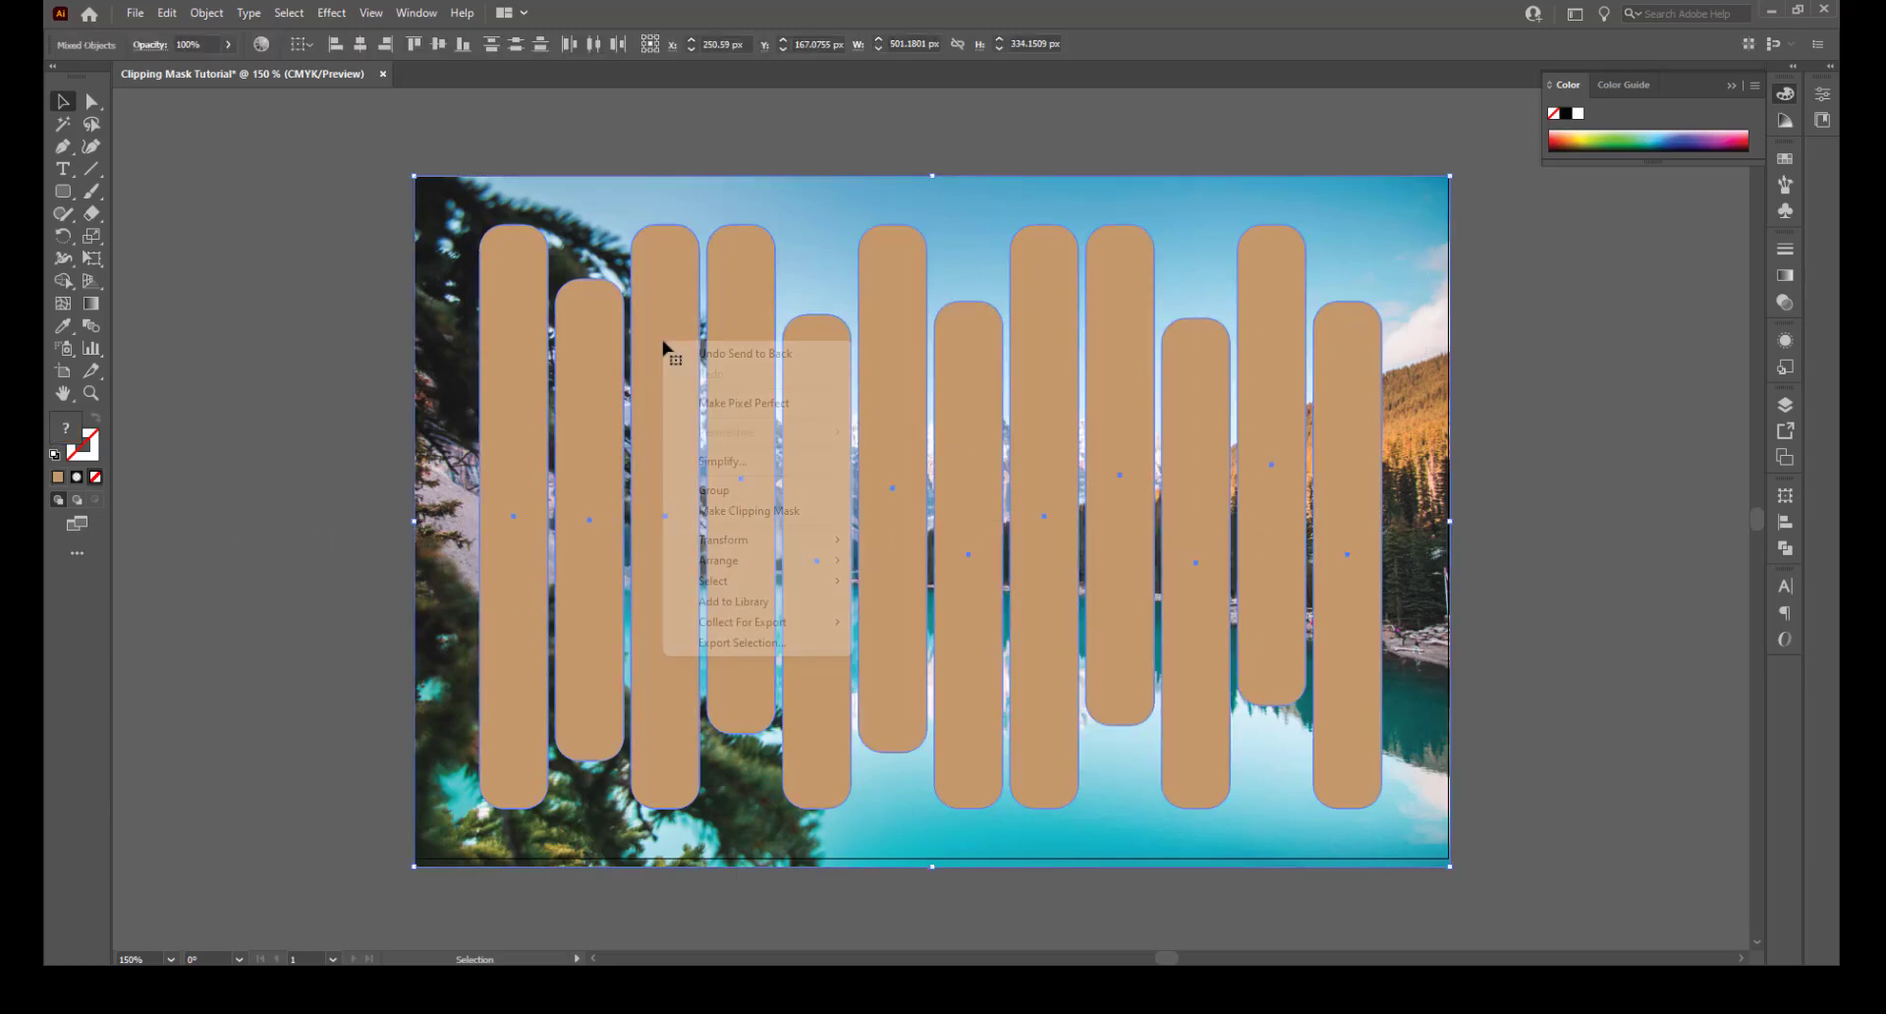
pyautogui.click(731, 512)
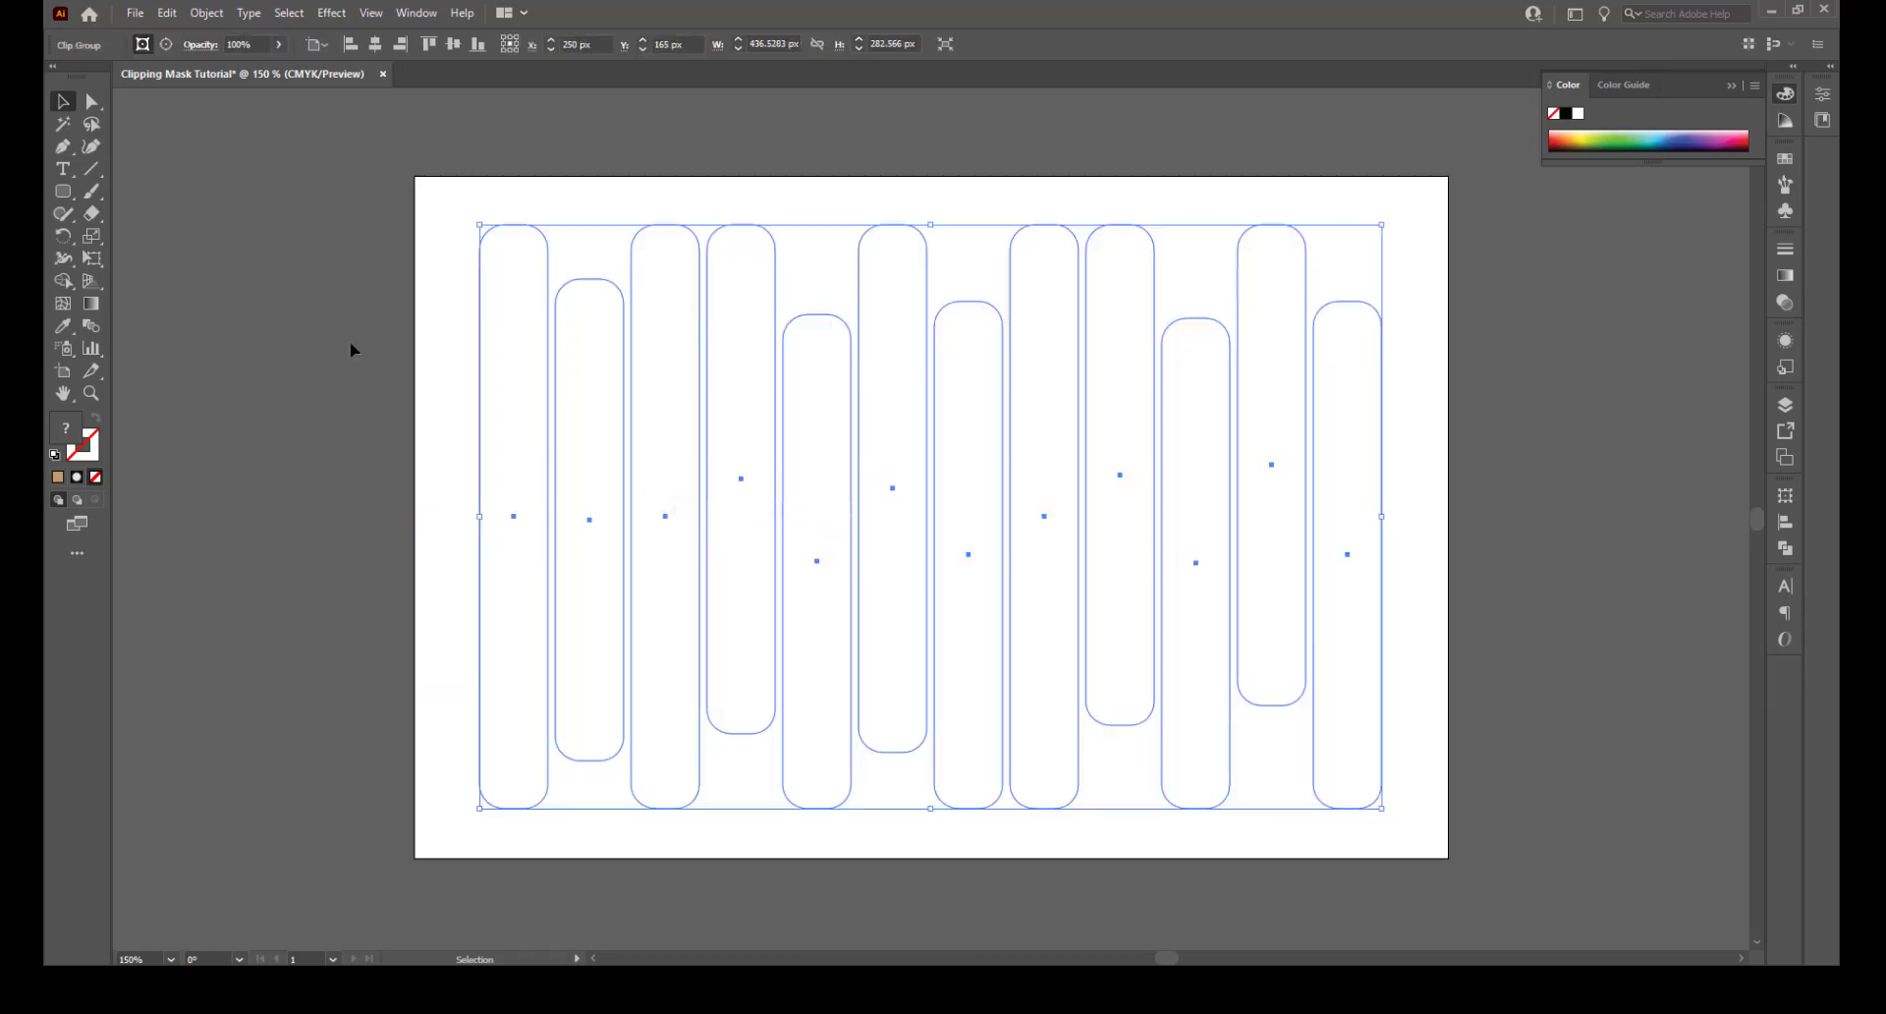
pyautogui.click(425, 312)
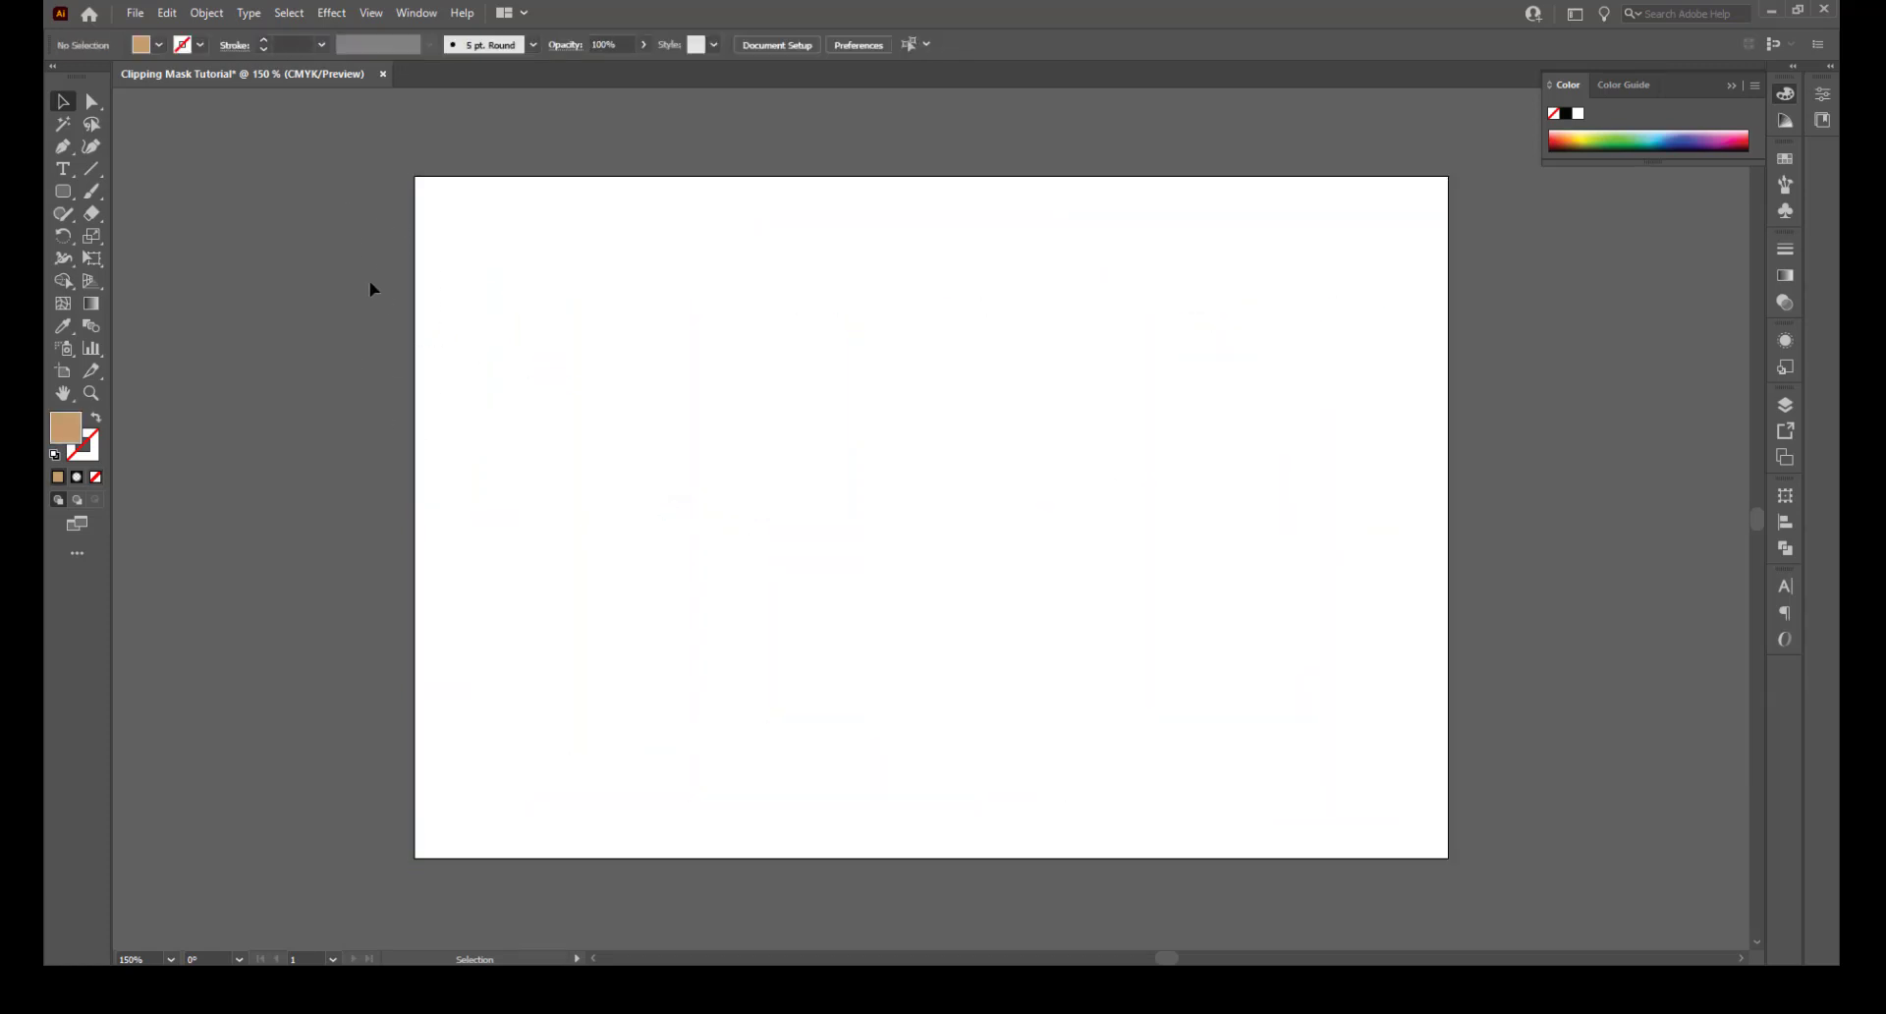
# Release the clipping mask from the bar group and lake picture, and deselect
pyautogui.click(1258, 705)
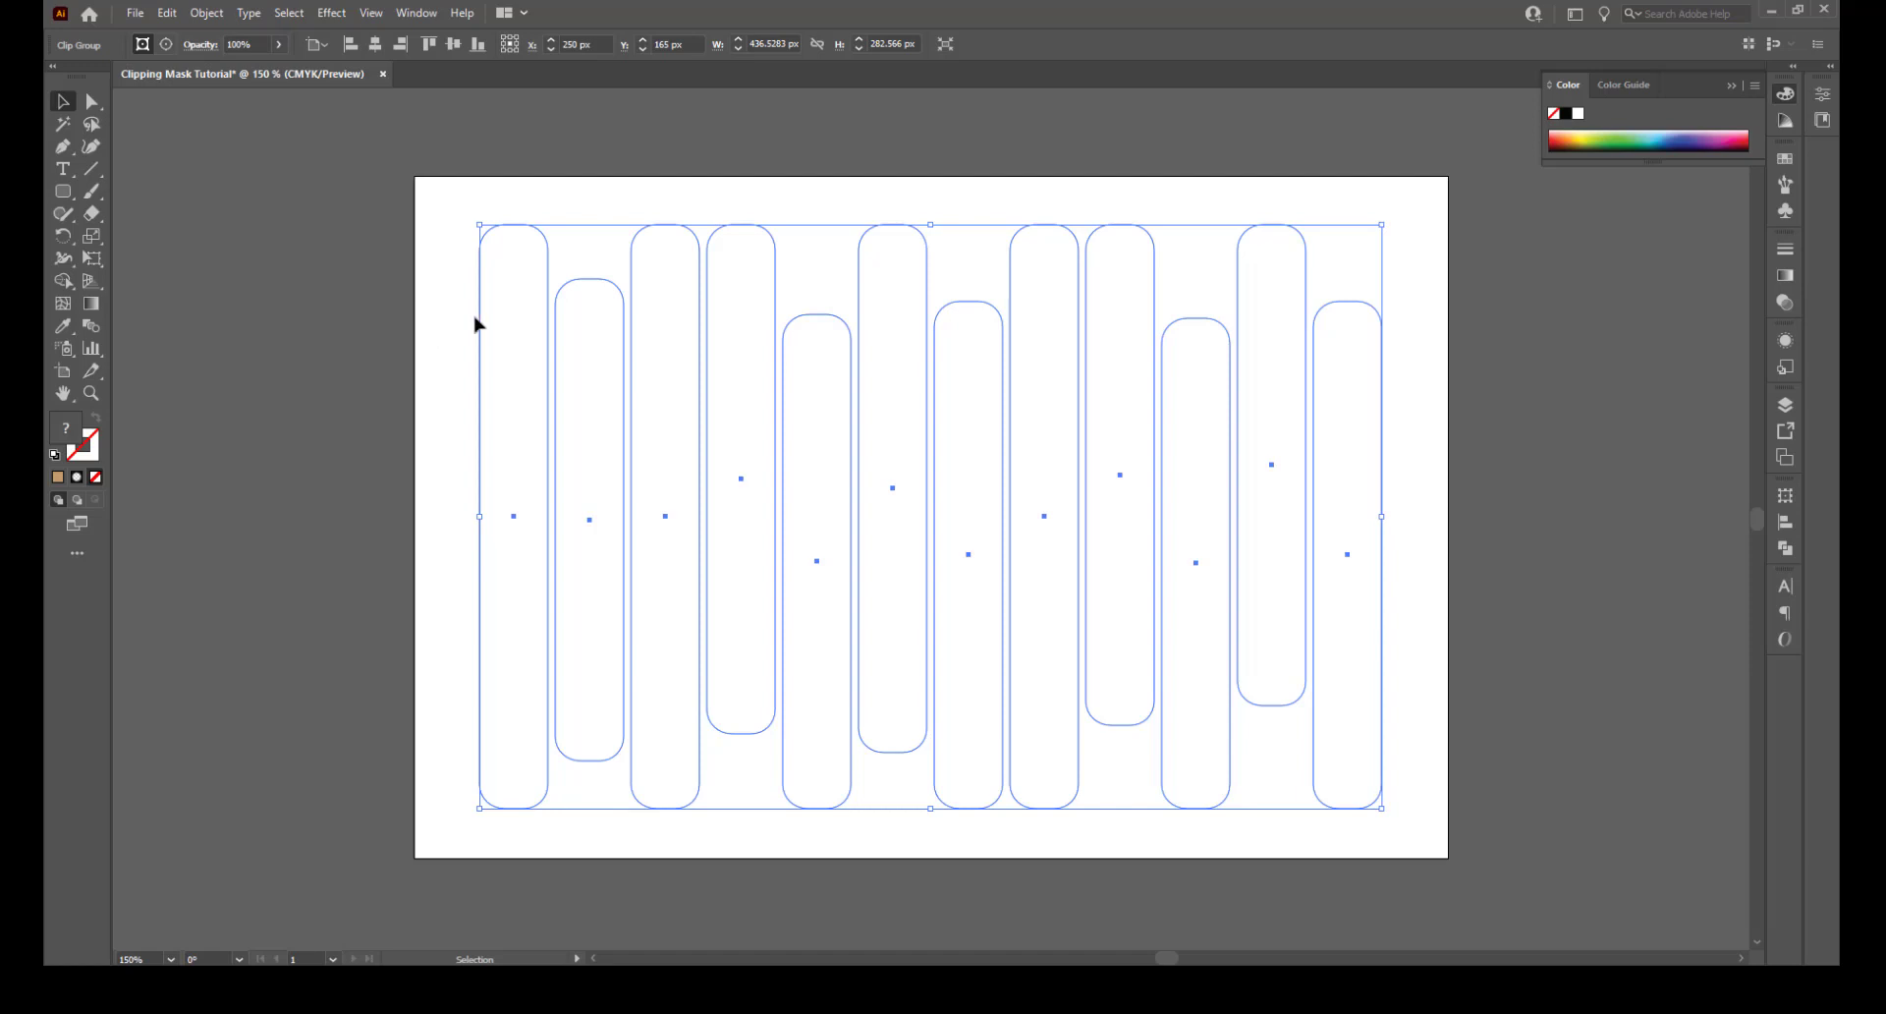
pyautogui.rightClick(898, 264)
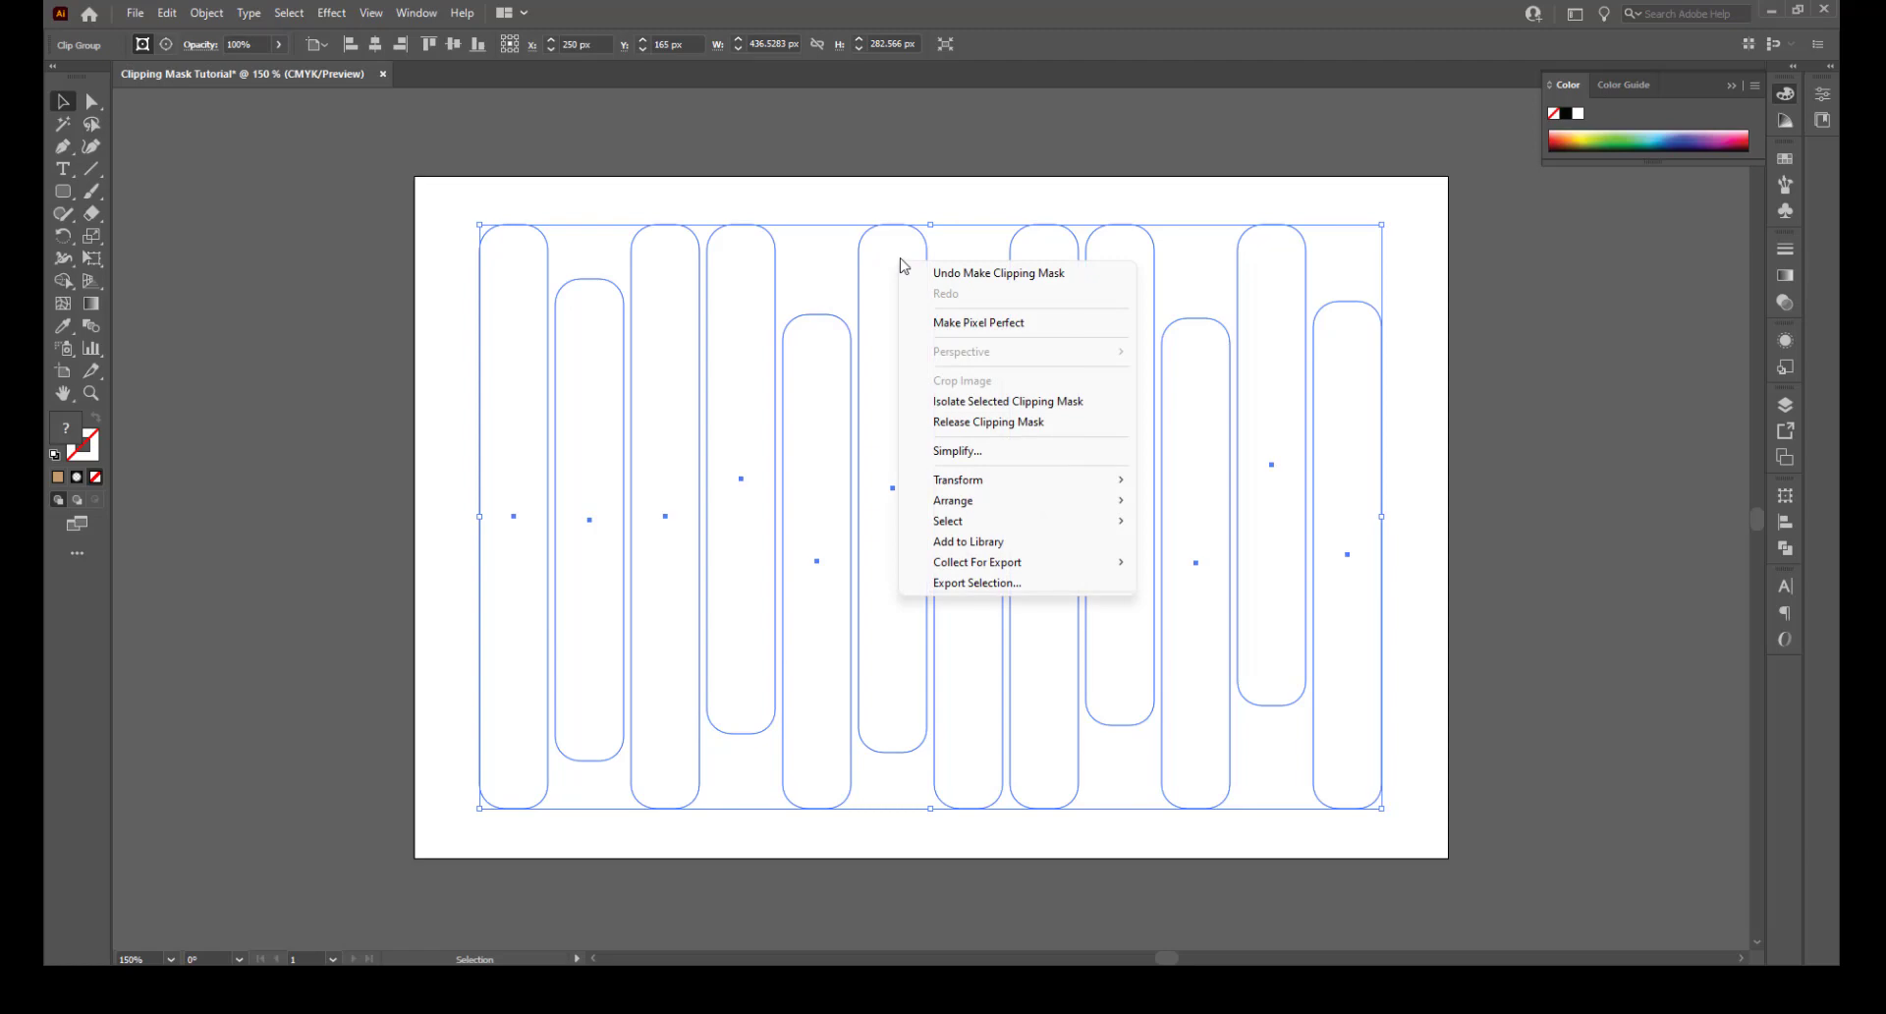
pyautogui.click(987, 422)
pyautogui.click(269, 342)
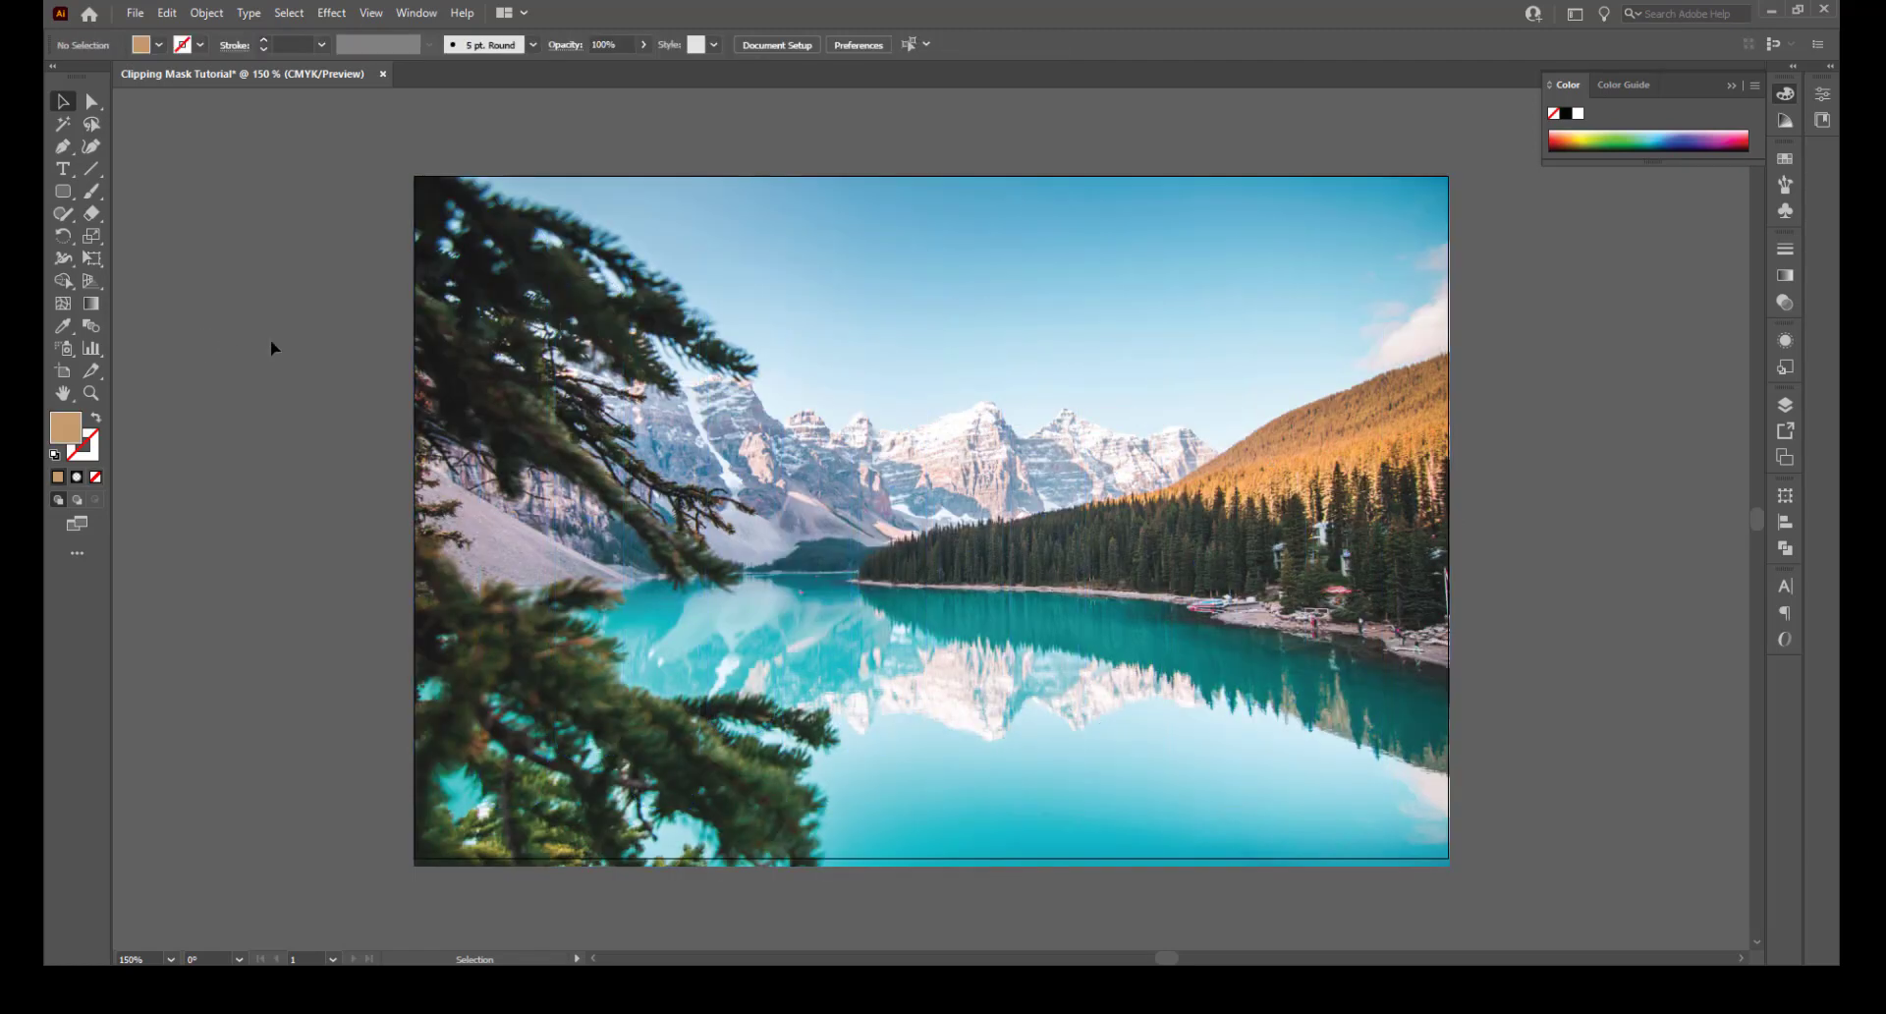
# Fill the unfilled bar group over the lake picture with a brown swatch
pyautogui.click(486, 312)
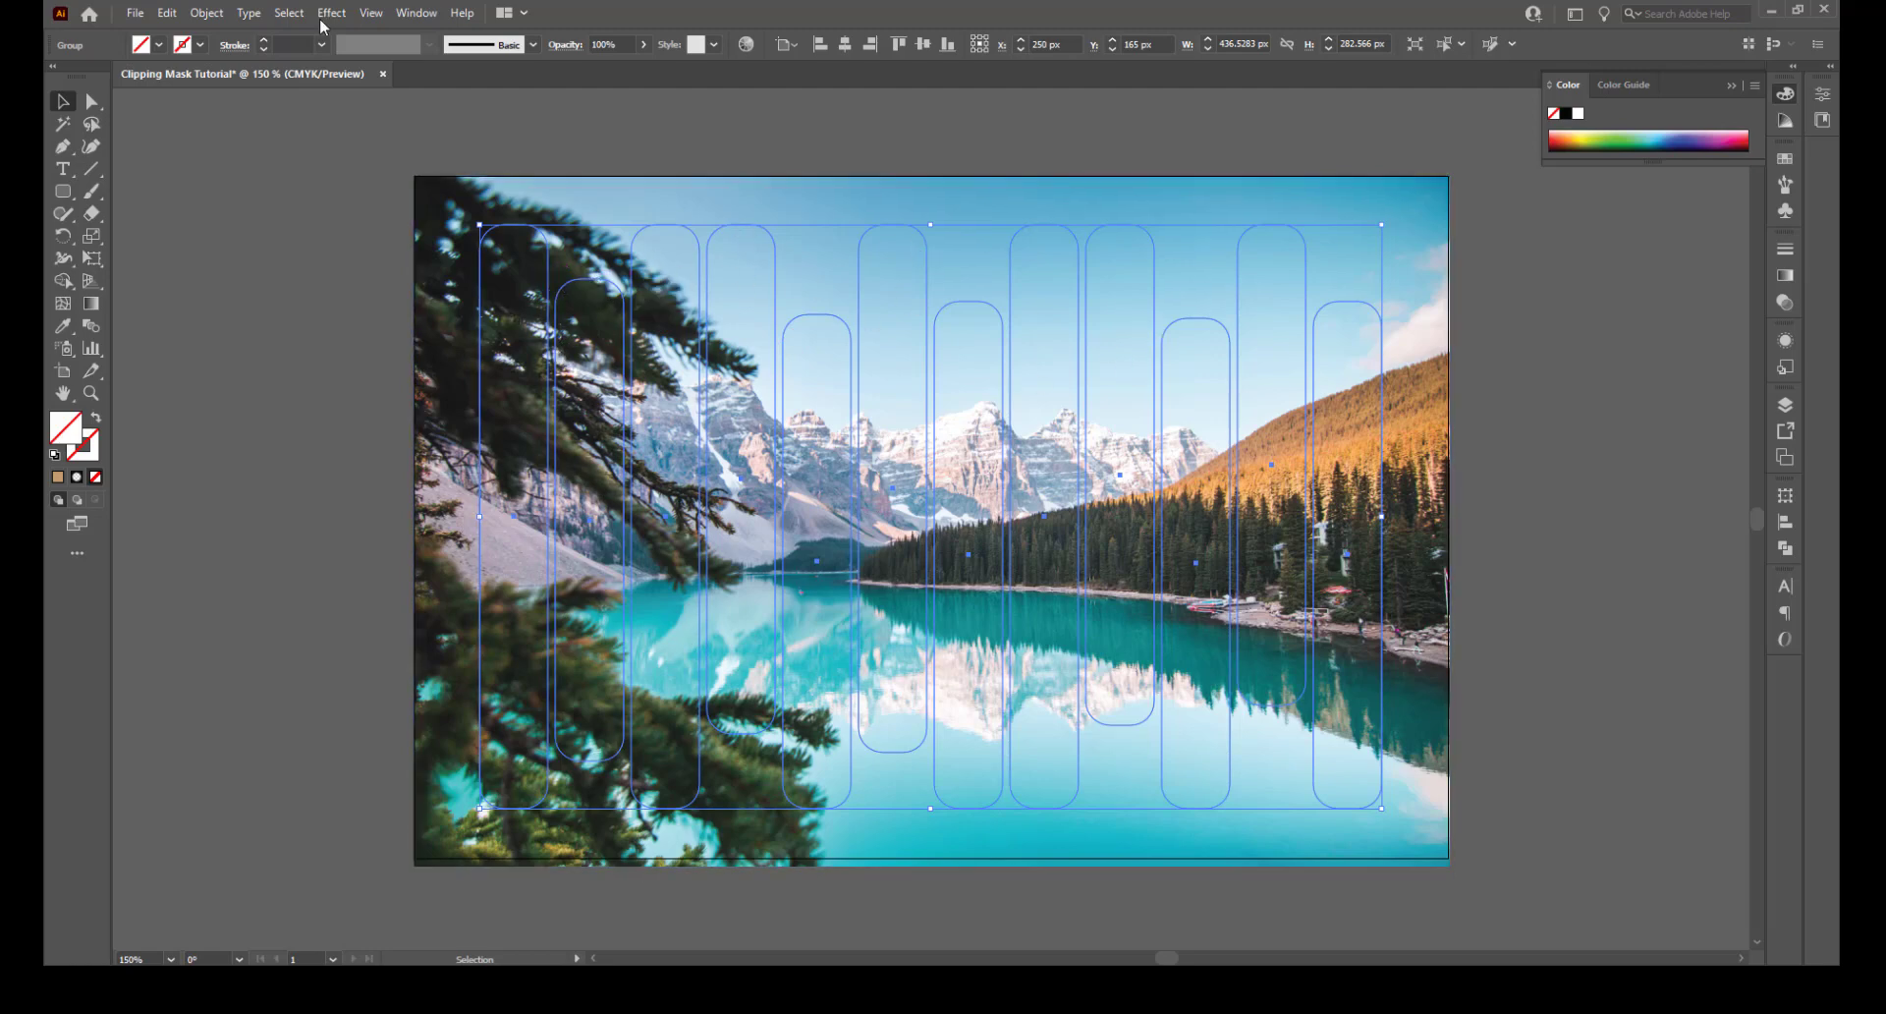
pyautogui.click(160, 45)
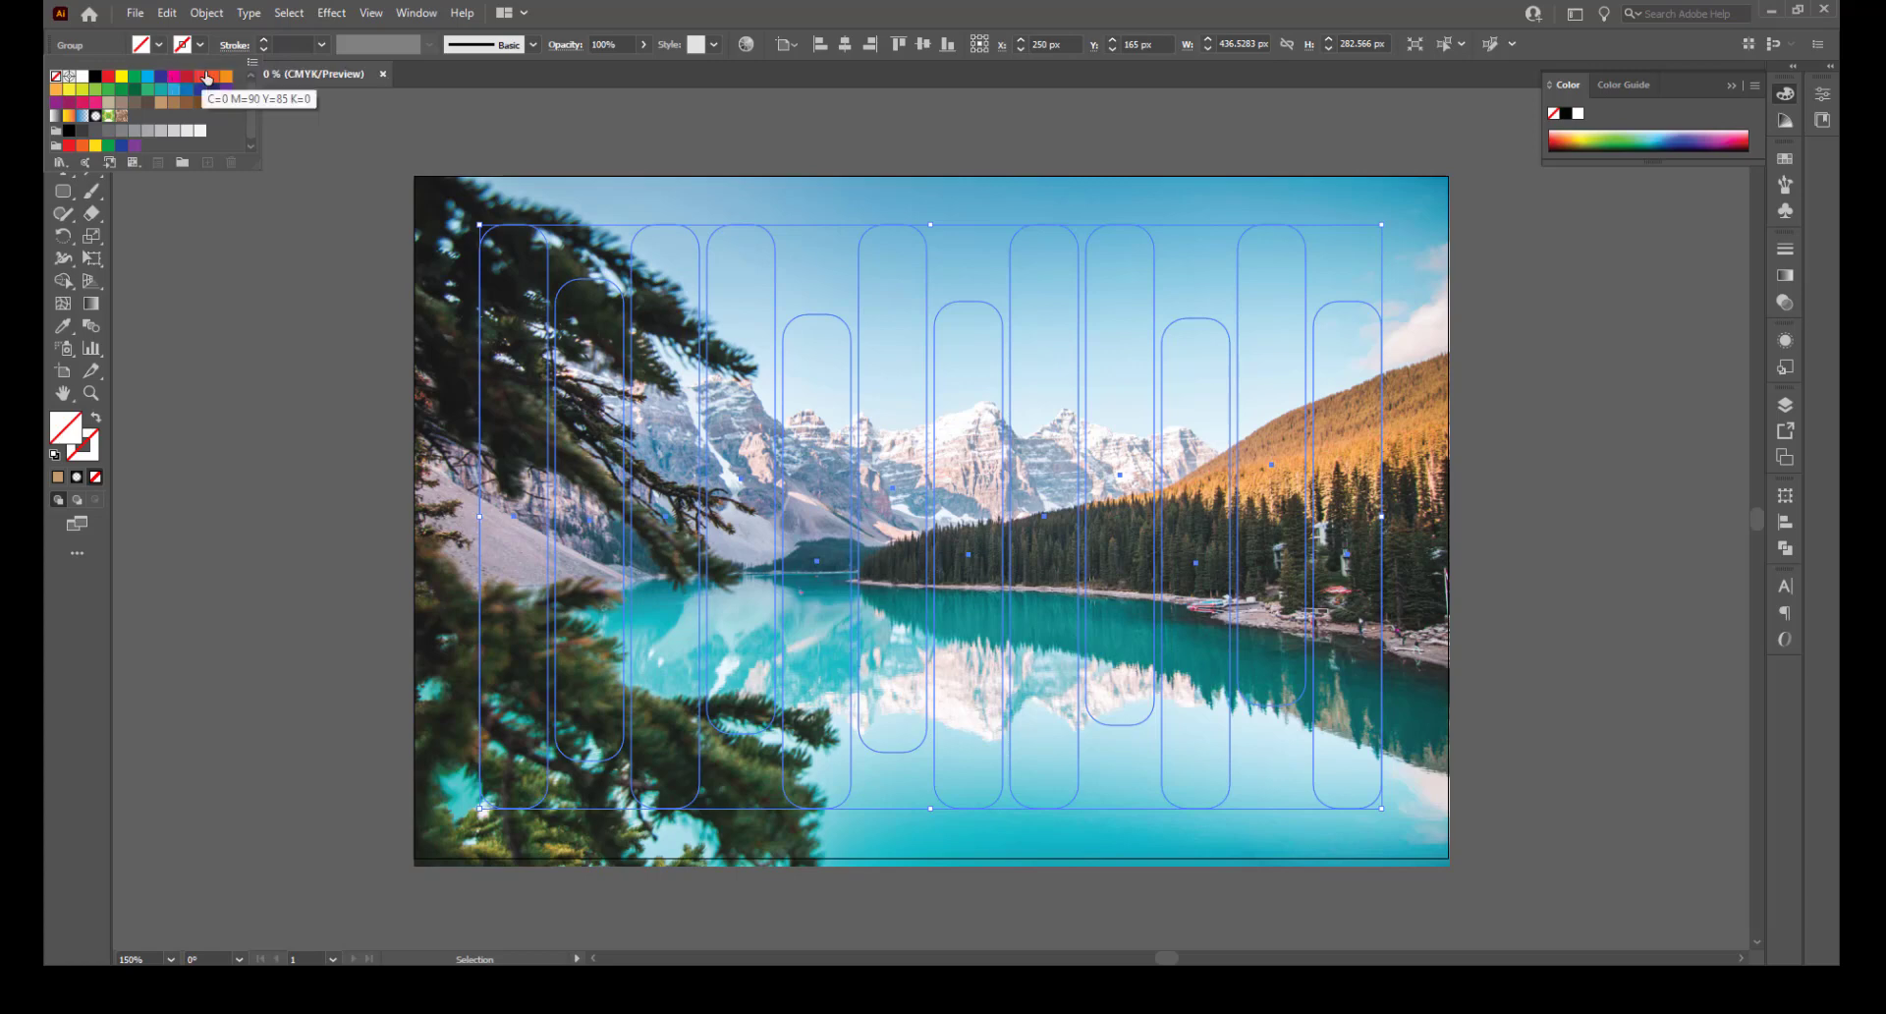
pyautogui.click(168, 105)
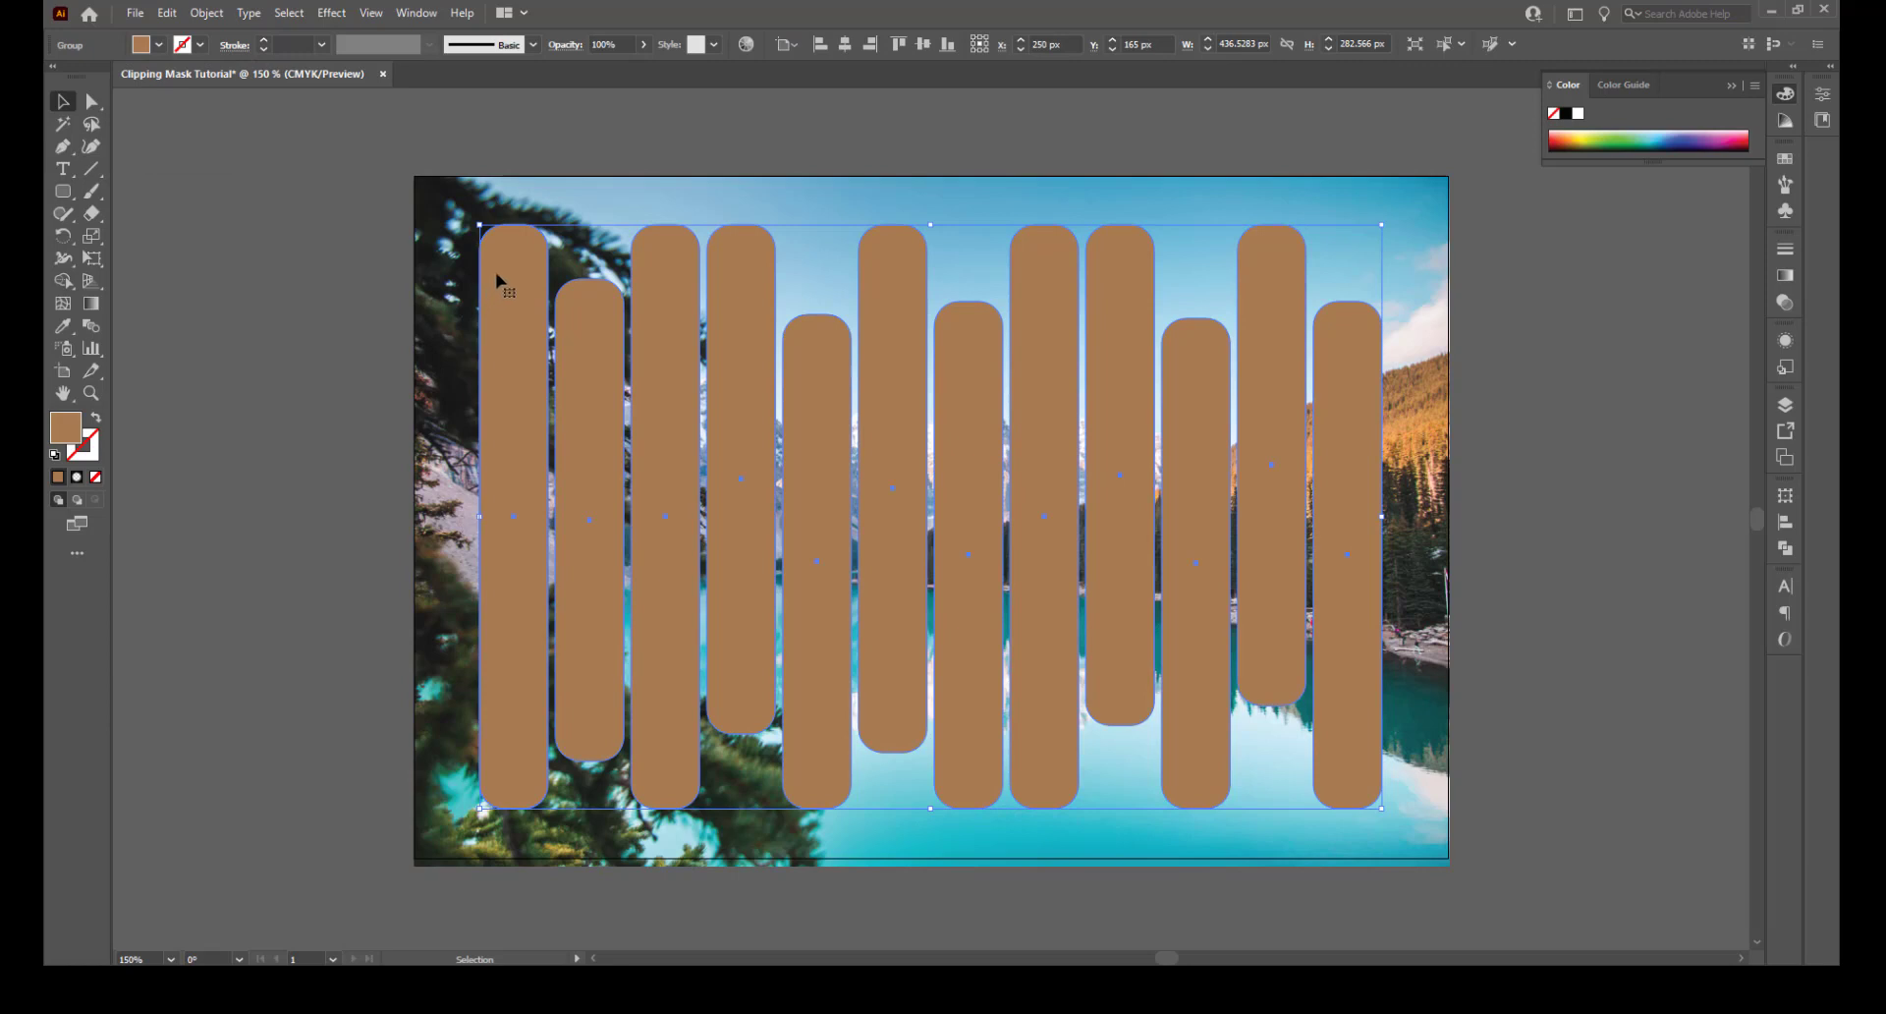
# Convert the brown bar group into a compound path, check that it selects as one object, and deselect it
pyautogui.click(206, 13)
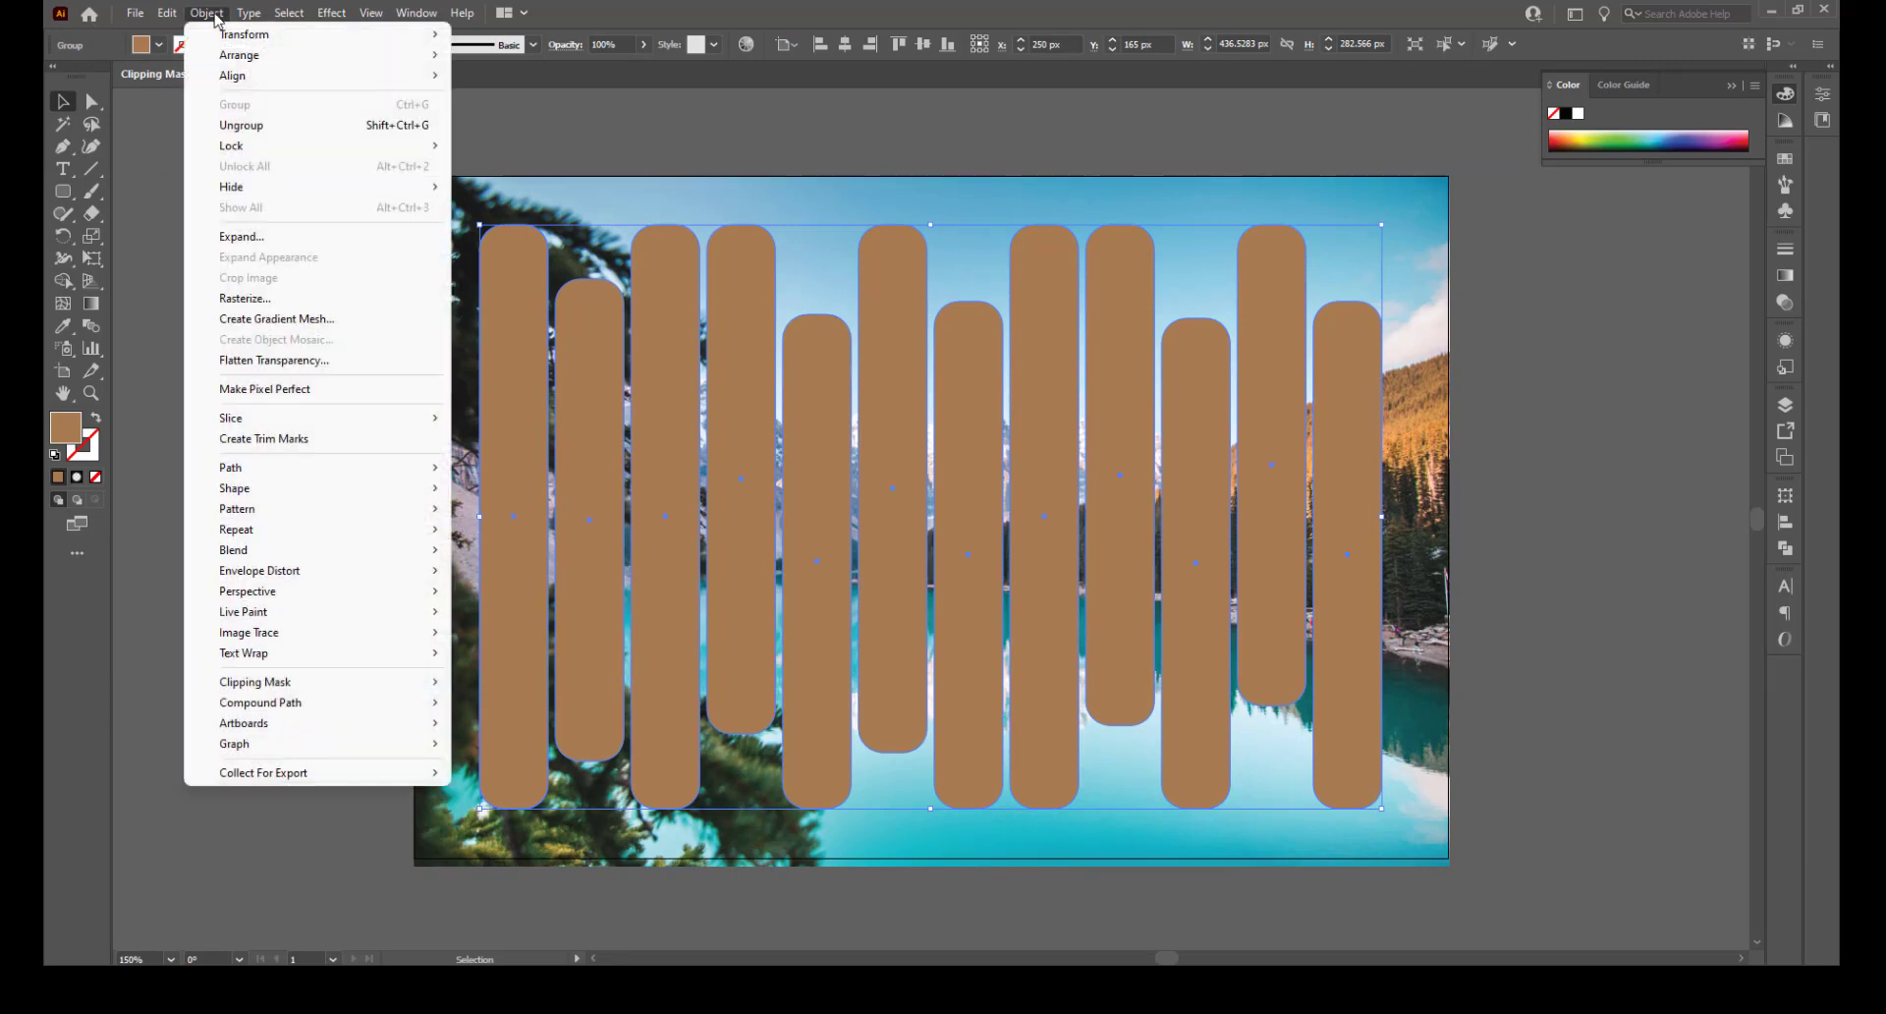
pyautogui.moveTo(254, 468)
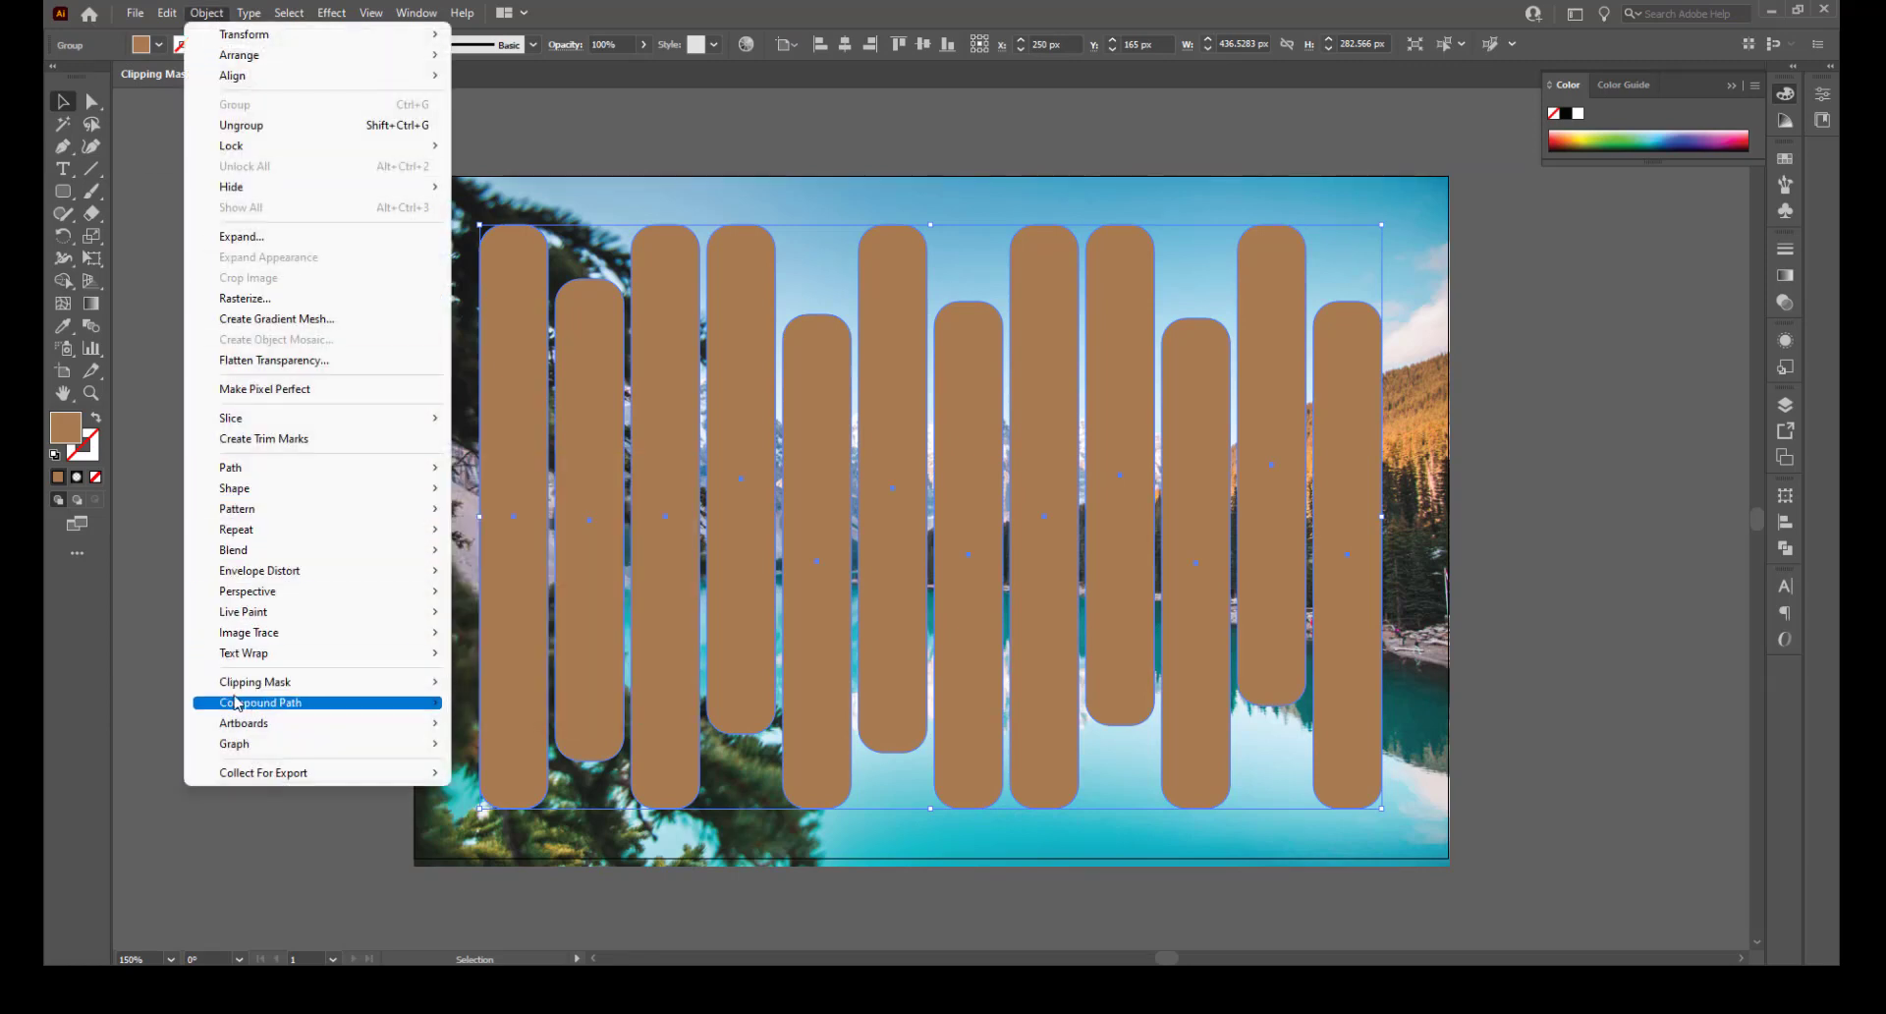
pyautogui.moveTo(247, 704)
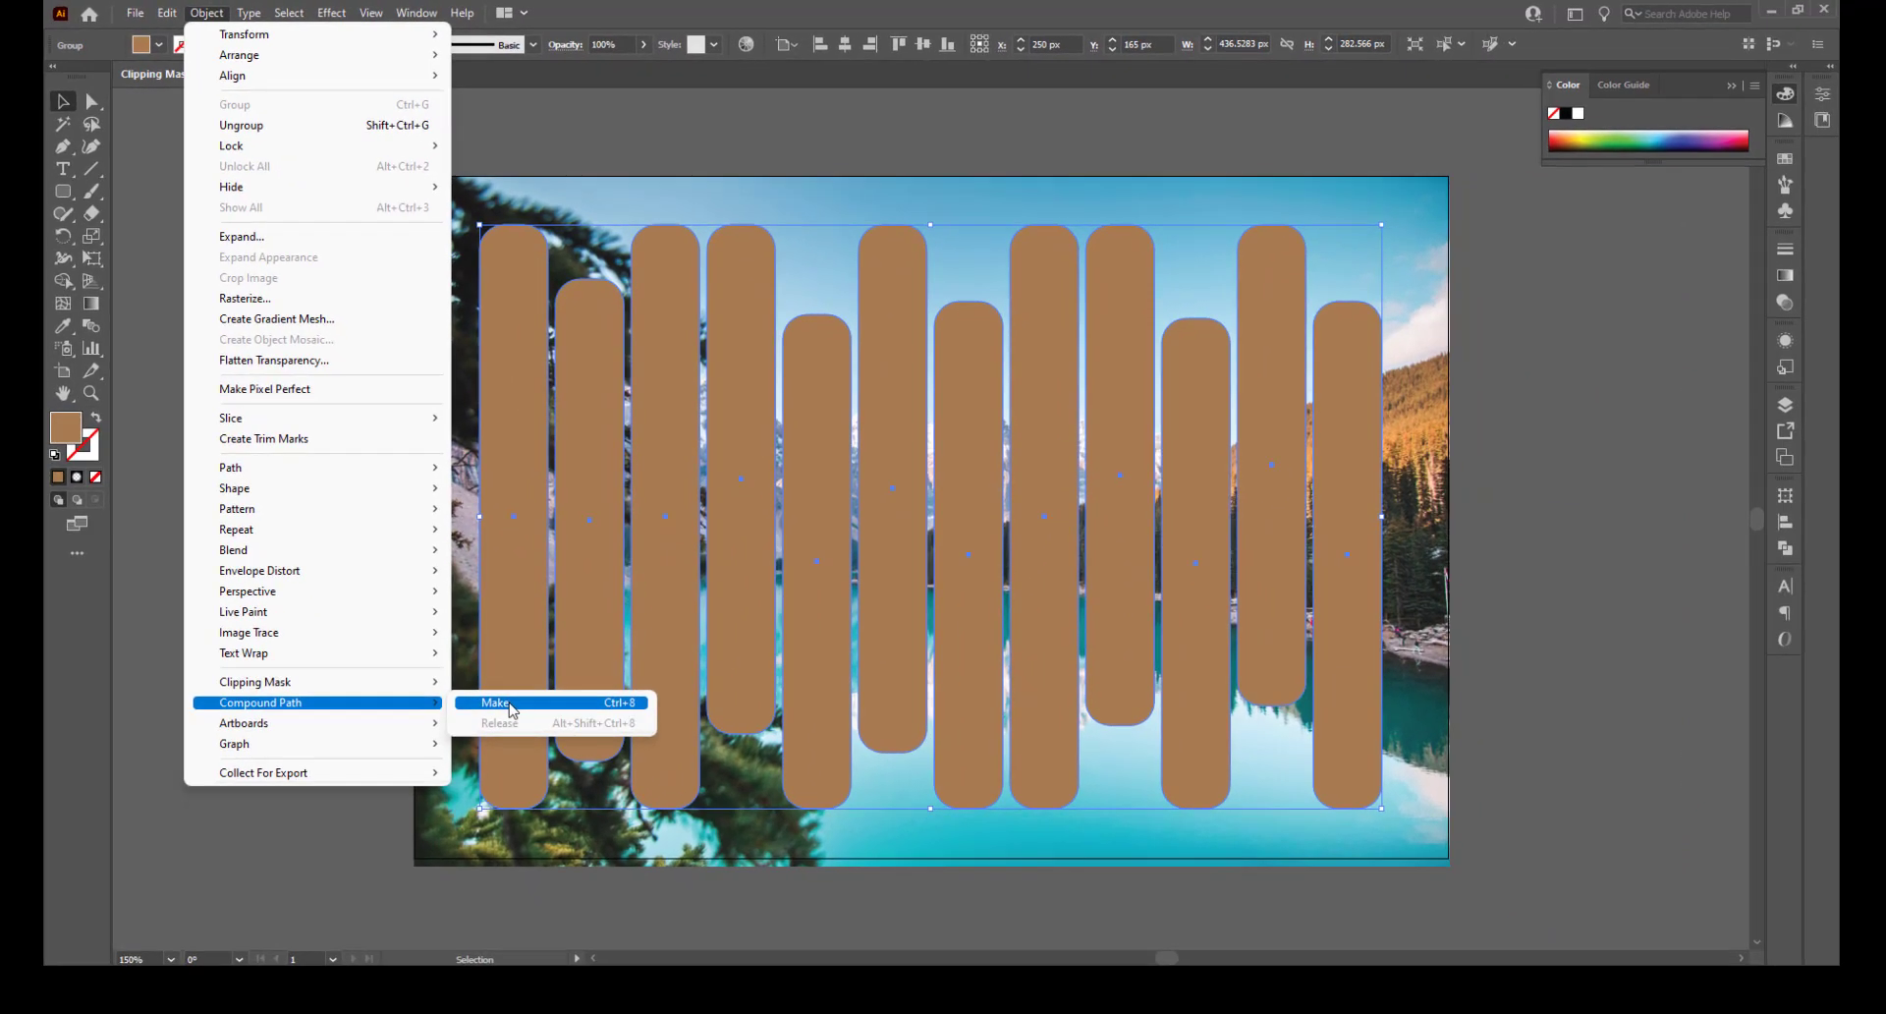
pyautogui.click(508, 703)
pyautogui.click(319, 294)
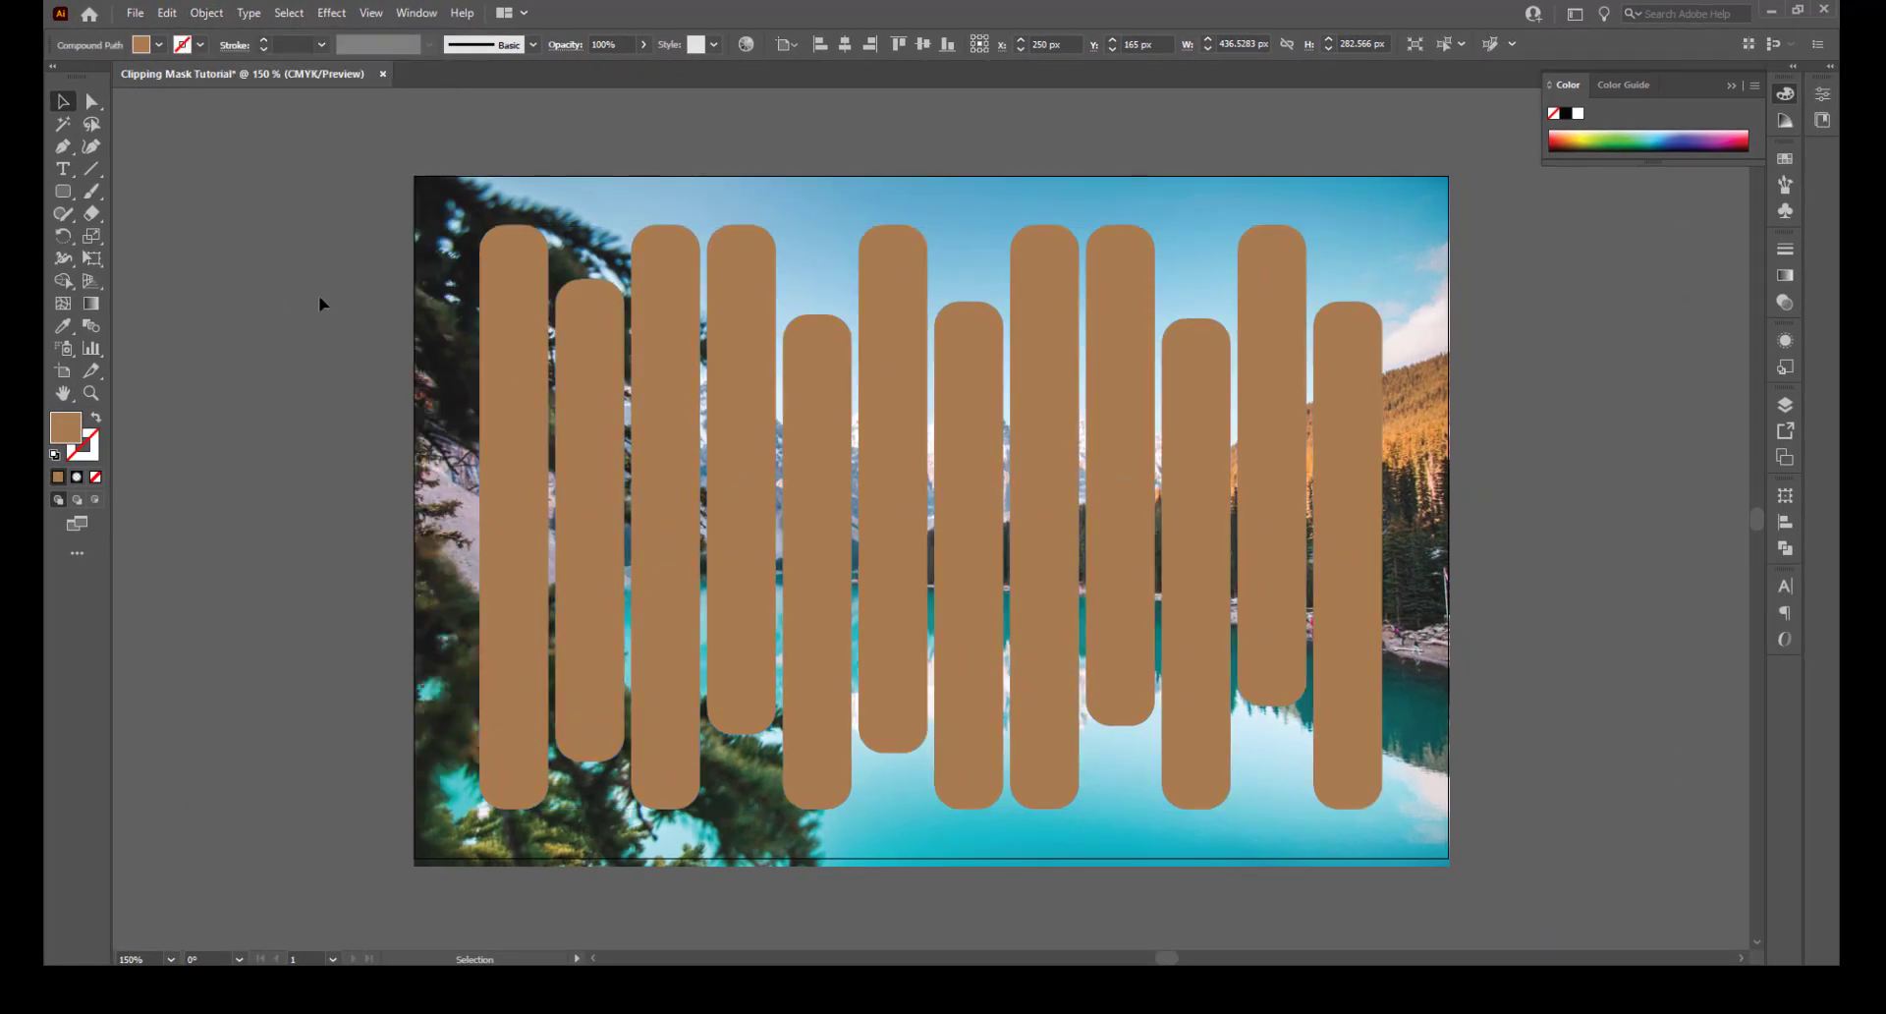
pyautogui.click(606, 344)
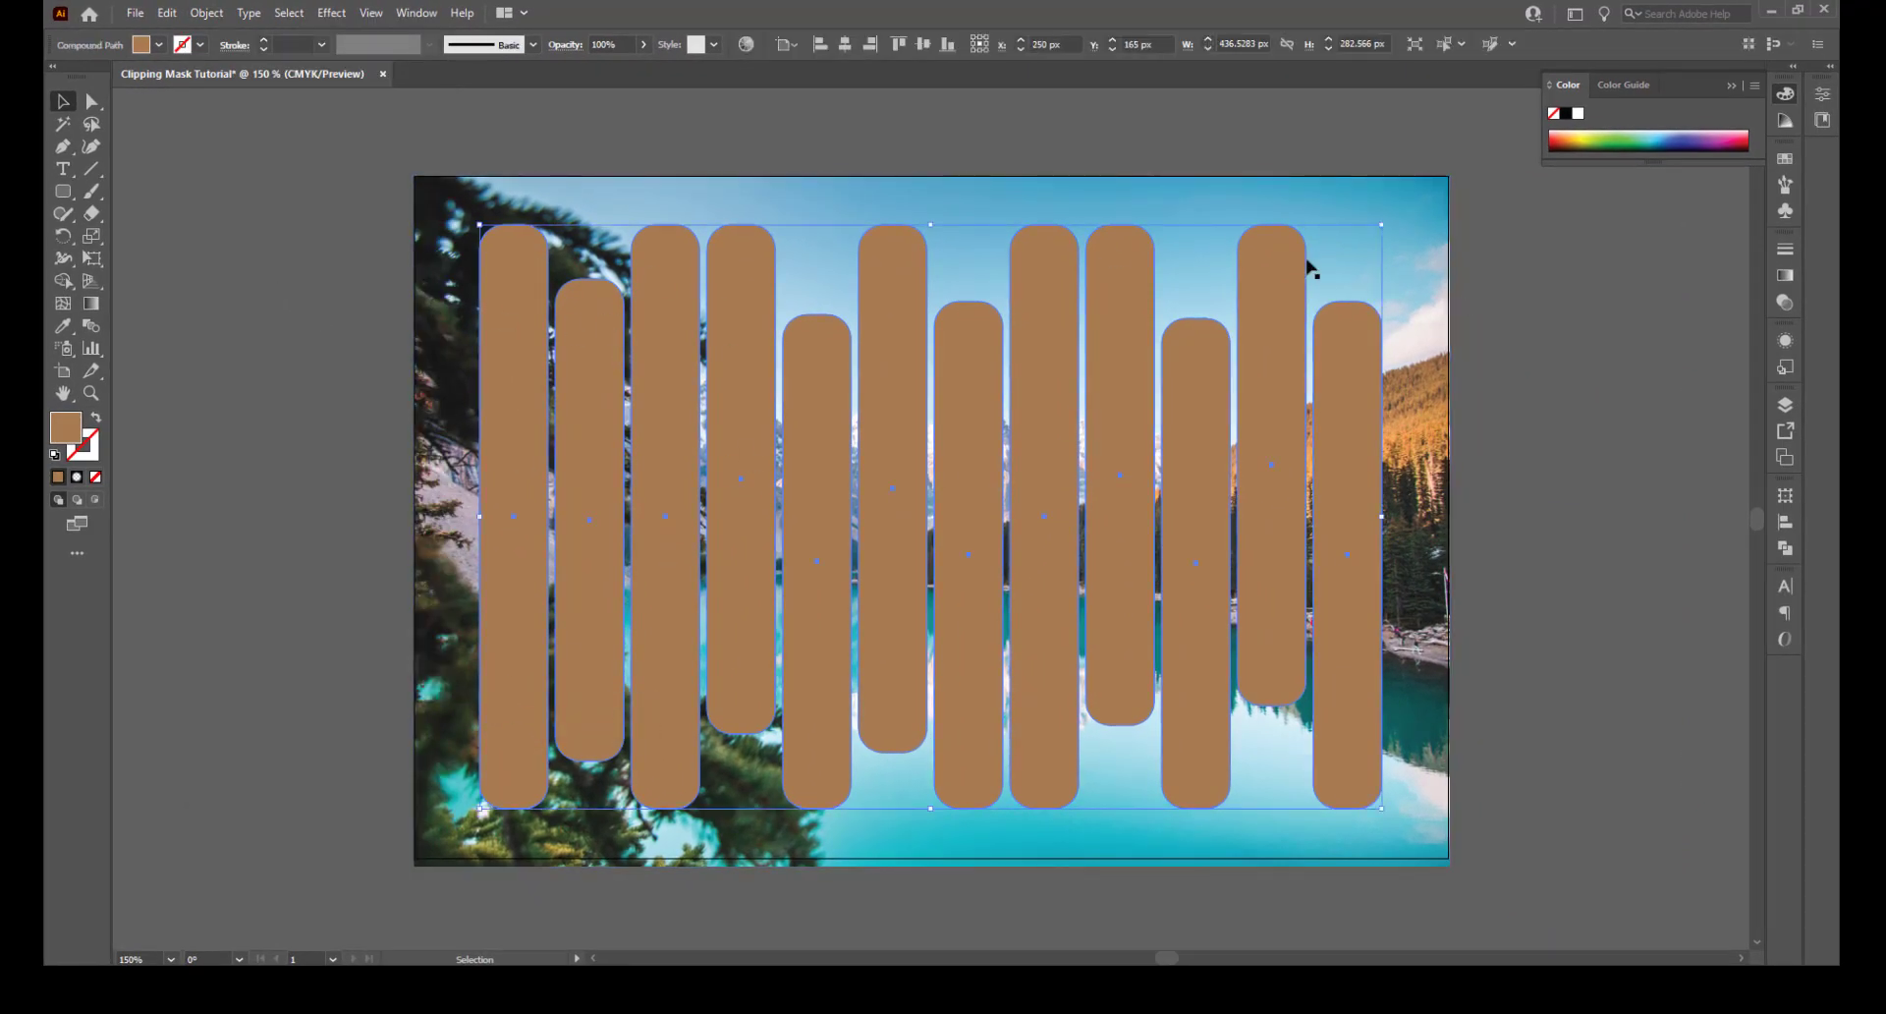
pyautogui.click(366, 285)
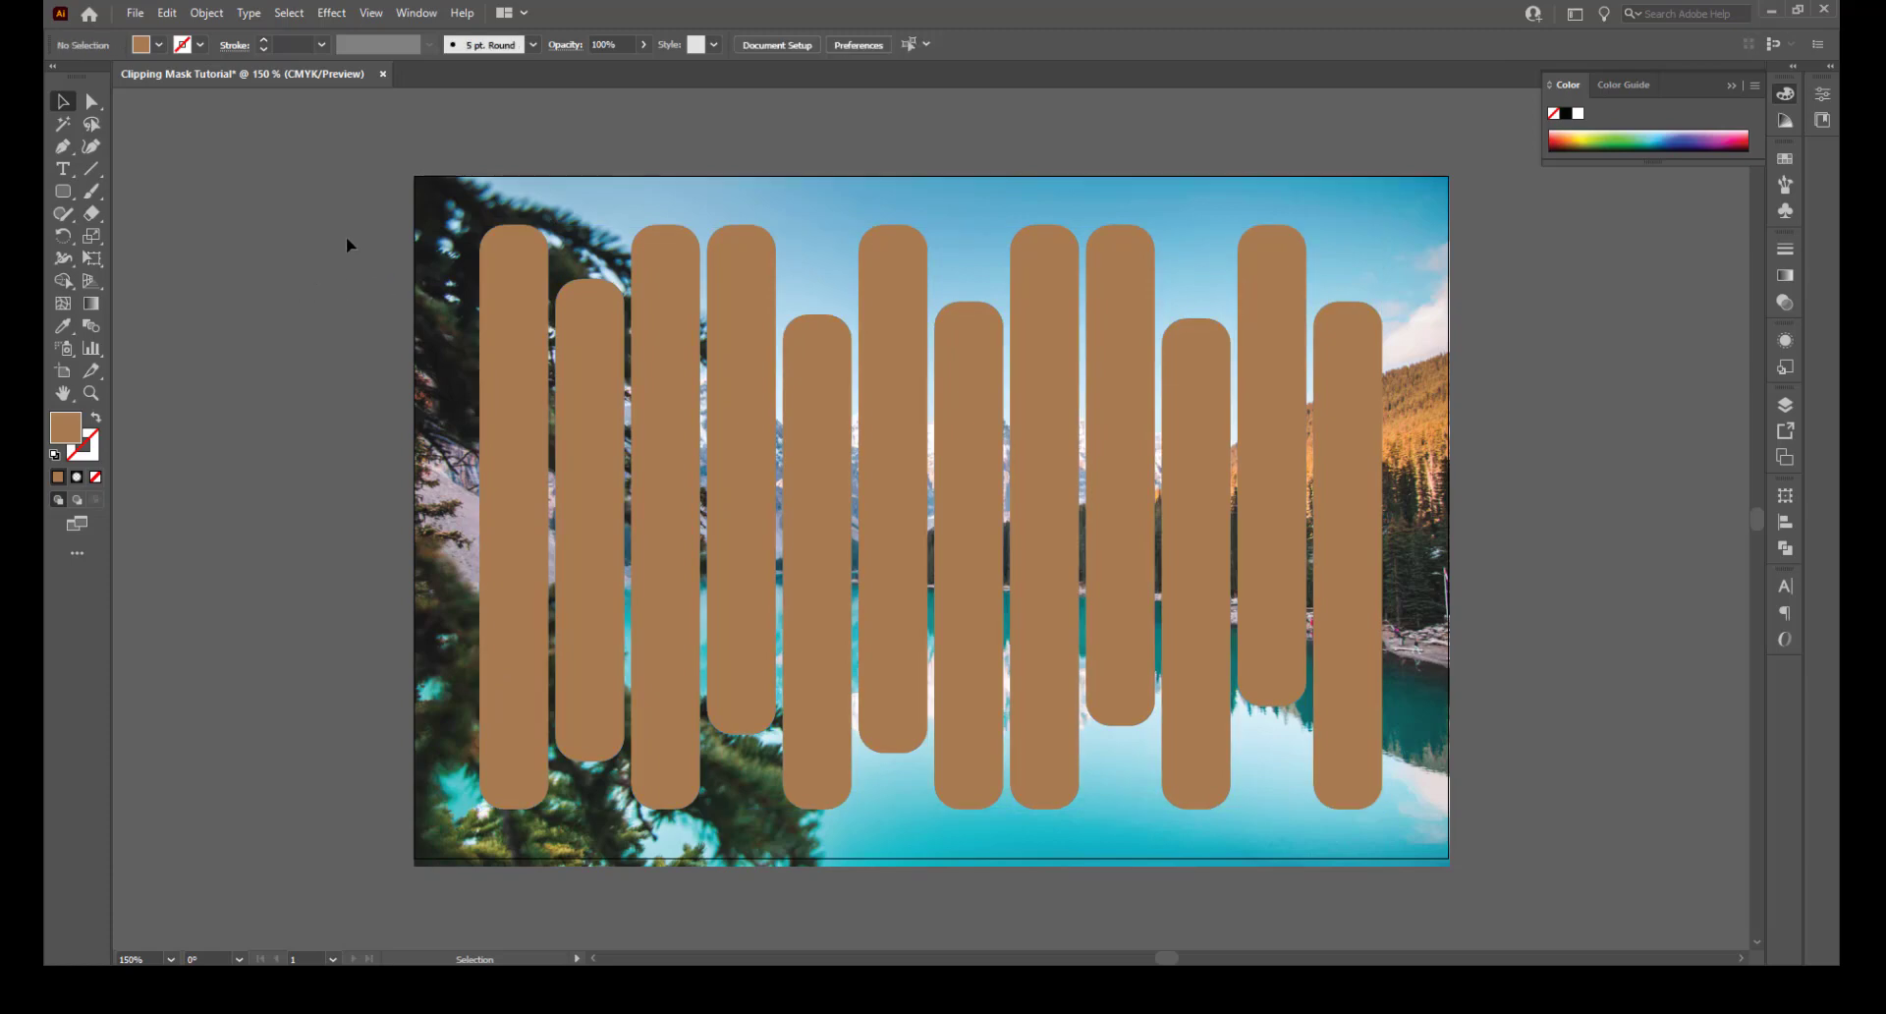
# Make a clipping mask from the compound bar shape and the lake picture behind it, and deselect
pyautogui.hscroll(2, 1756, 617)
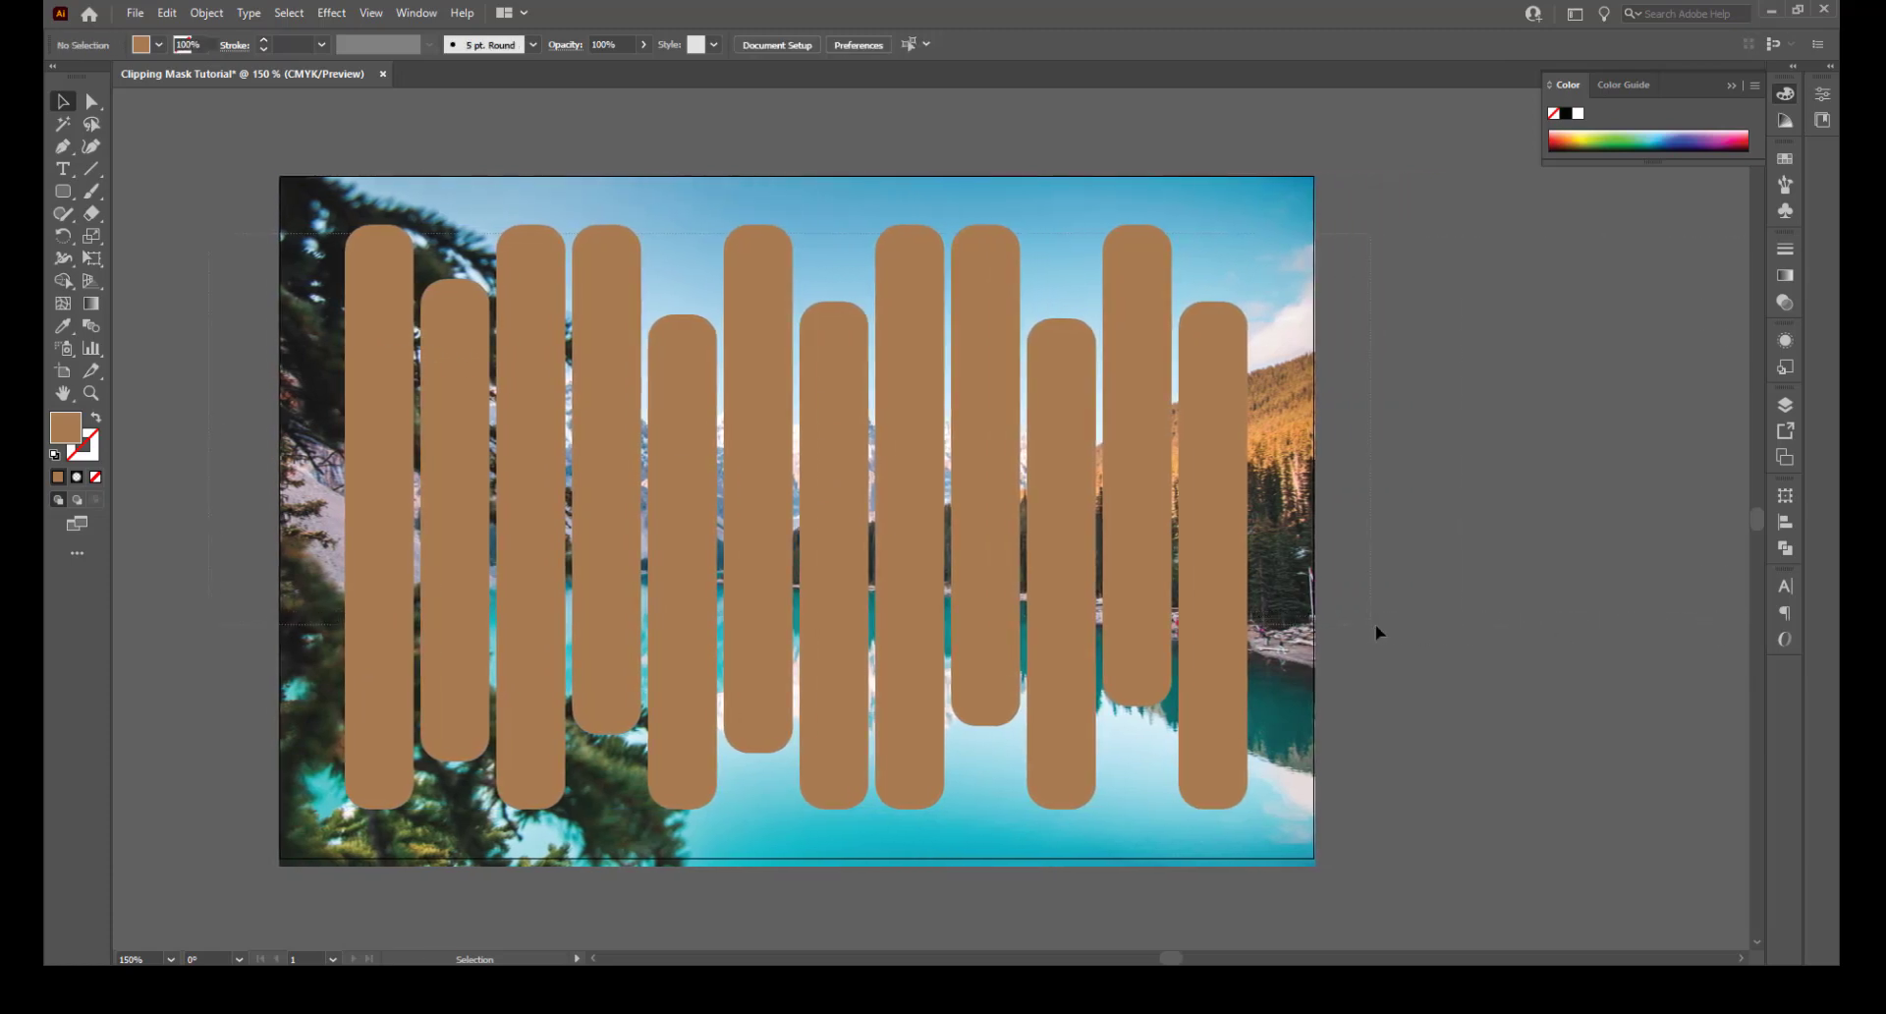
pyautogui.hotkey('ctrl', 'a')
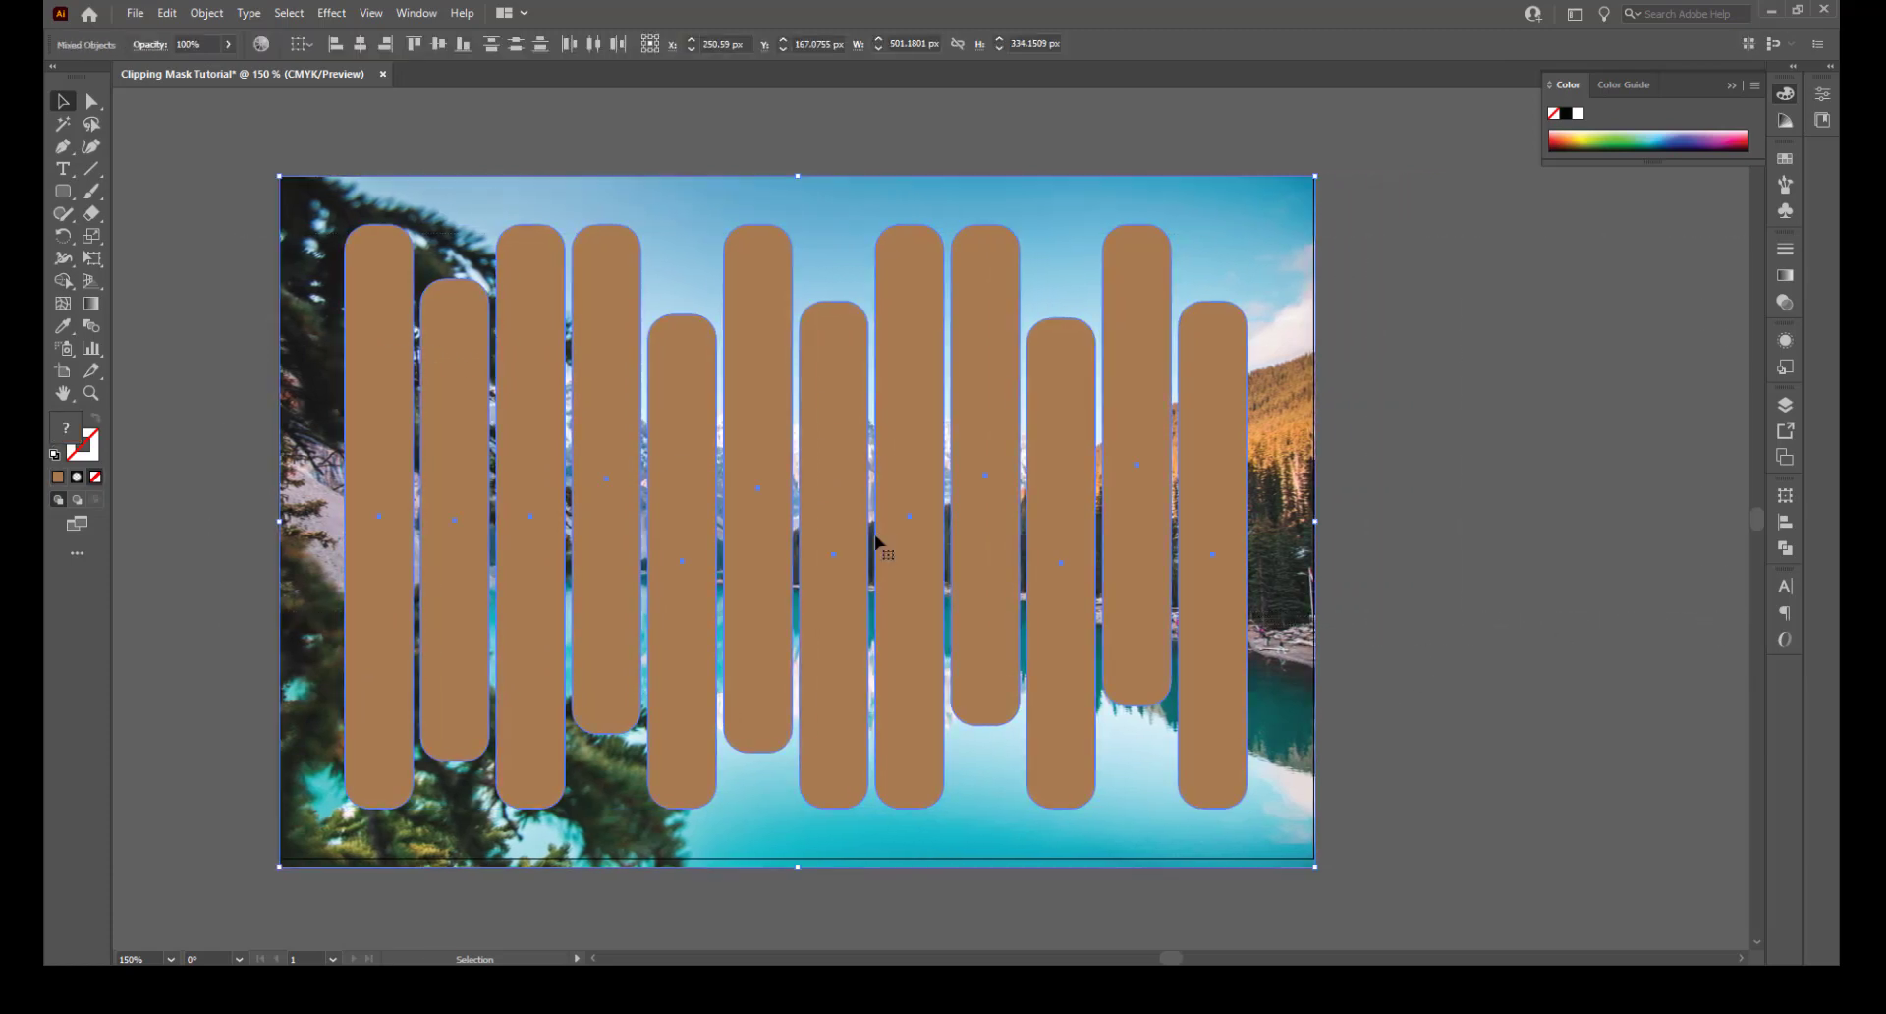
pyautogui.click(207, 13)
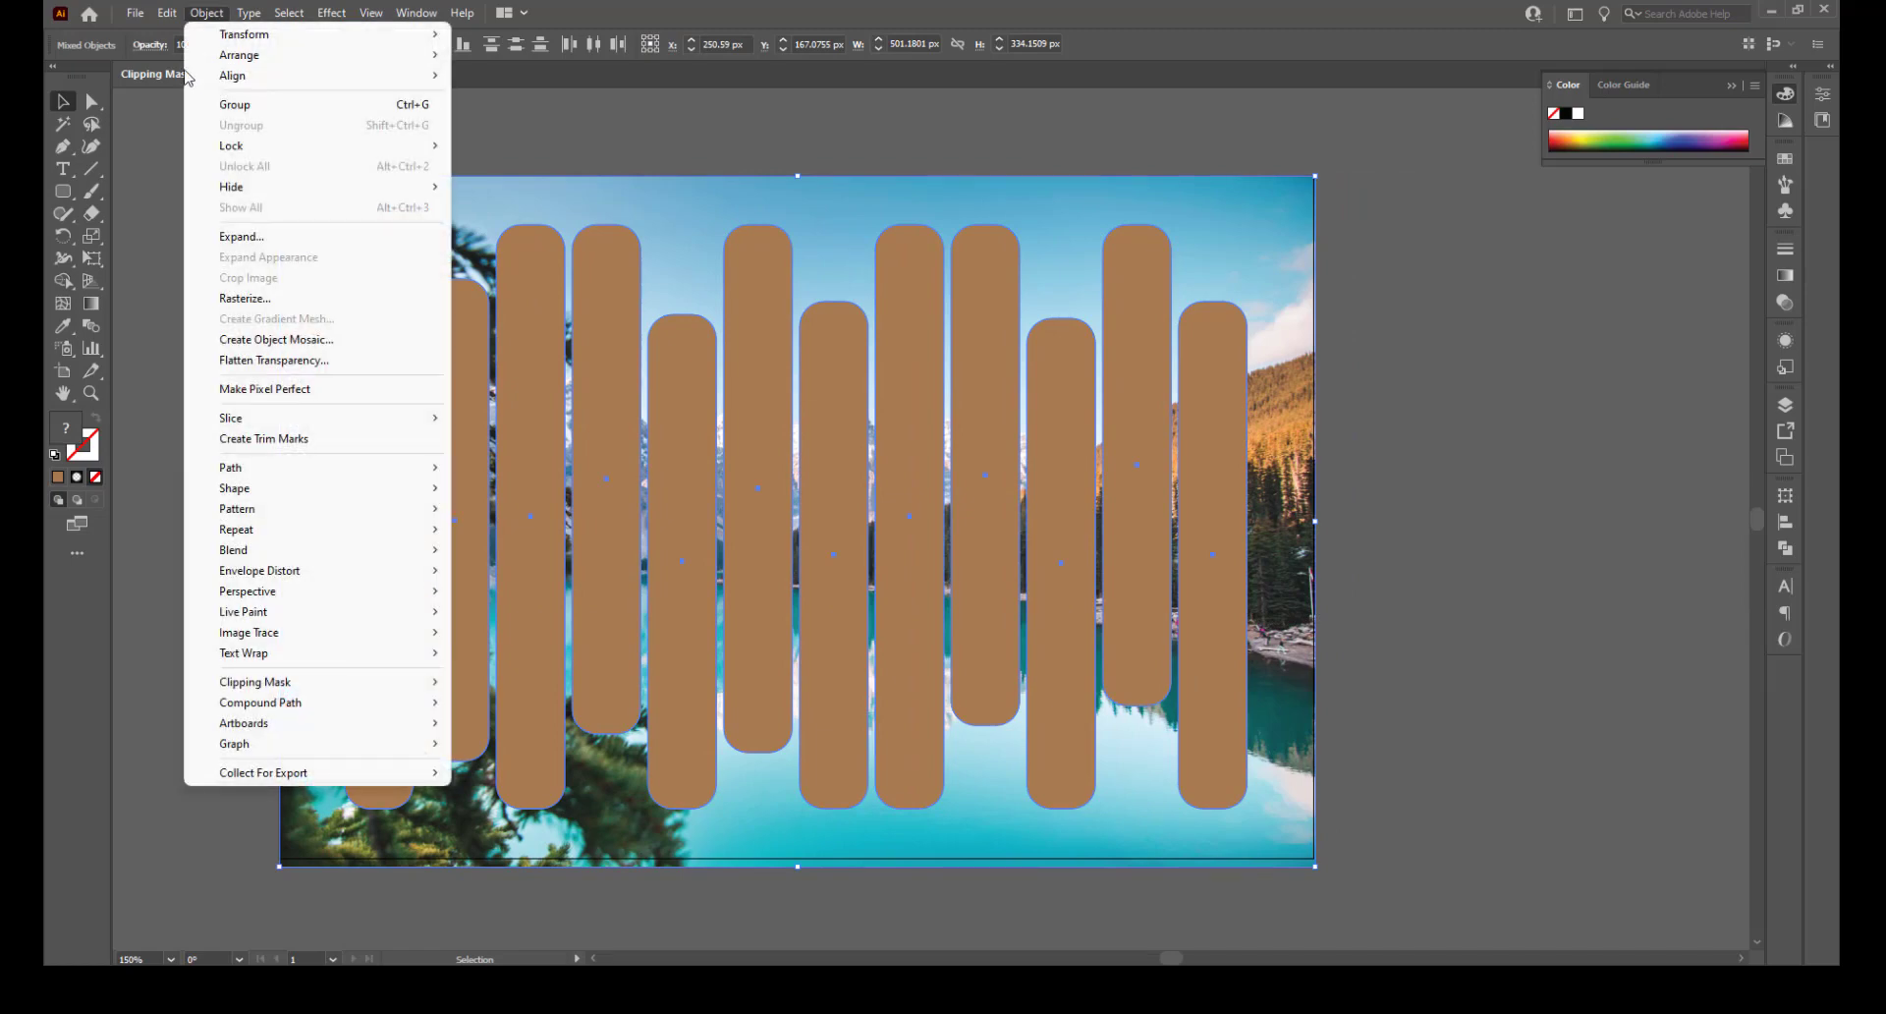
pyautogui.click(1010, 144)
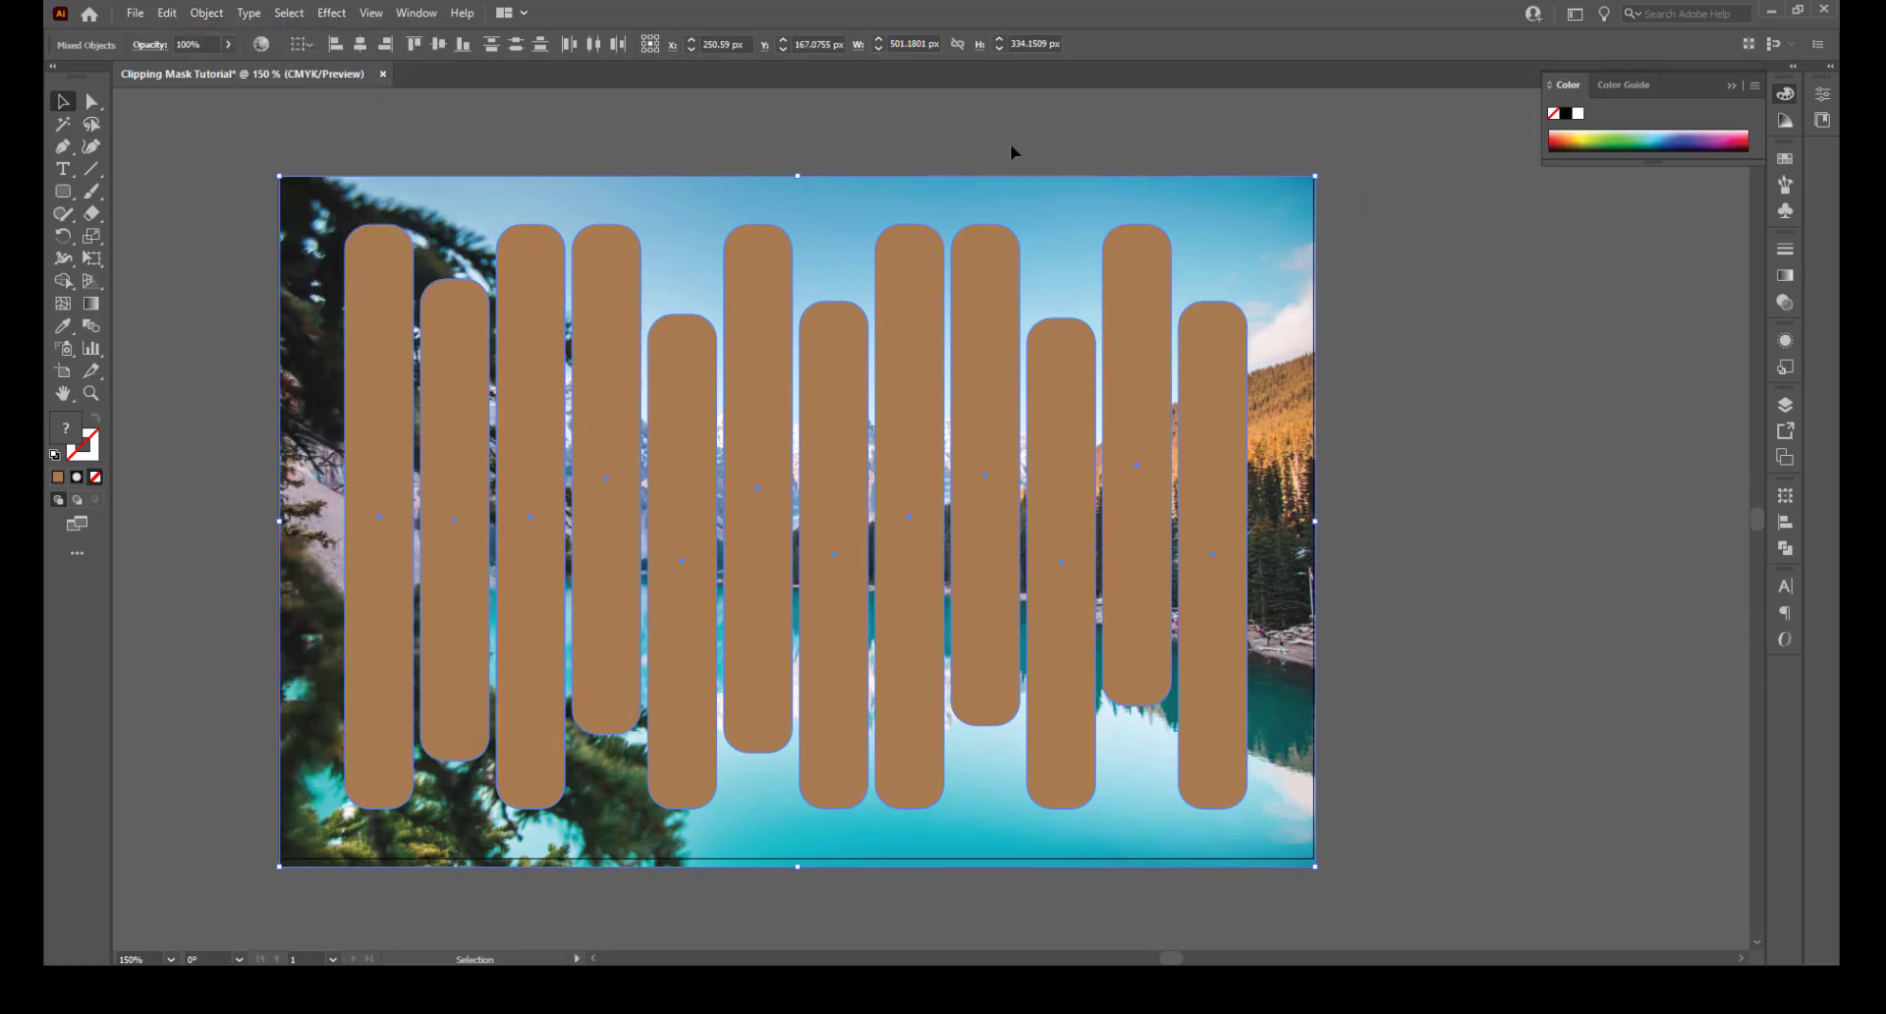
pyautogui.click(212, 284)
pyautogui.hotkey('ctrl', 'a')
pyautogui.rightClick(760, 293)
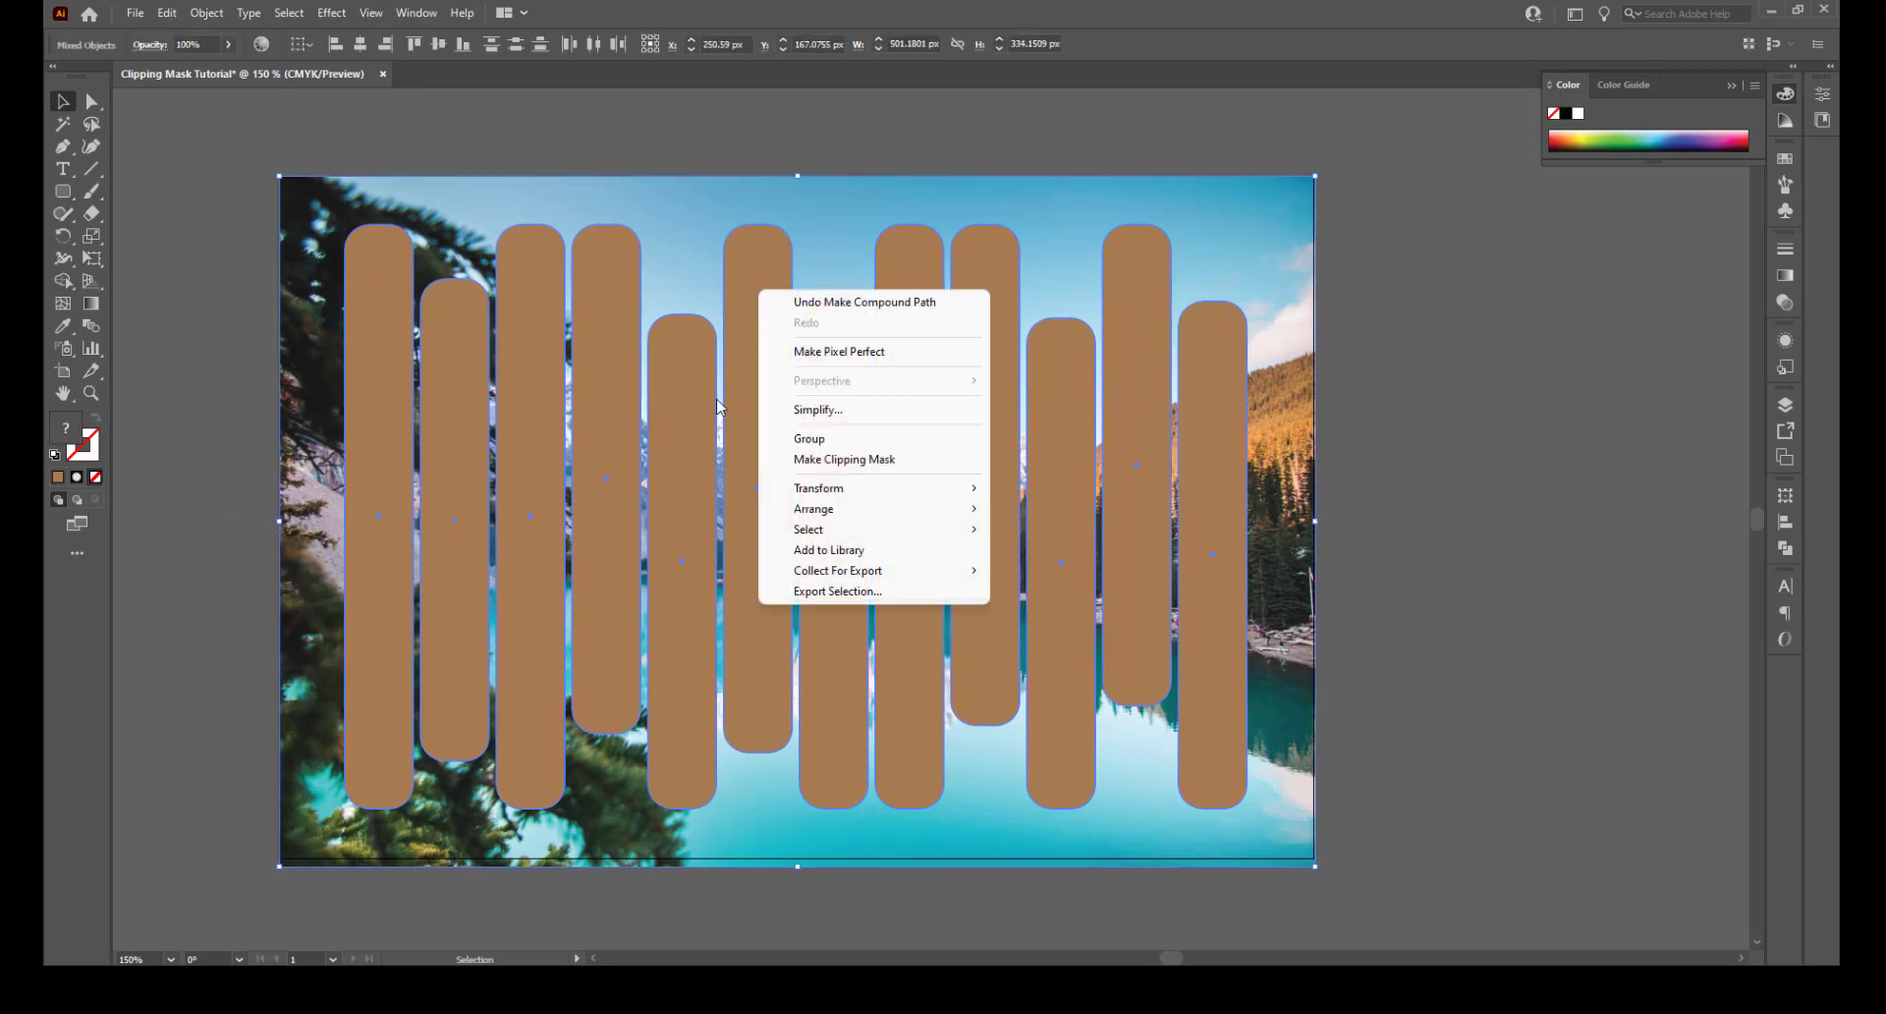
pyautogui.click(813, 459)
pyautogui.click(1495, 475)
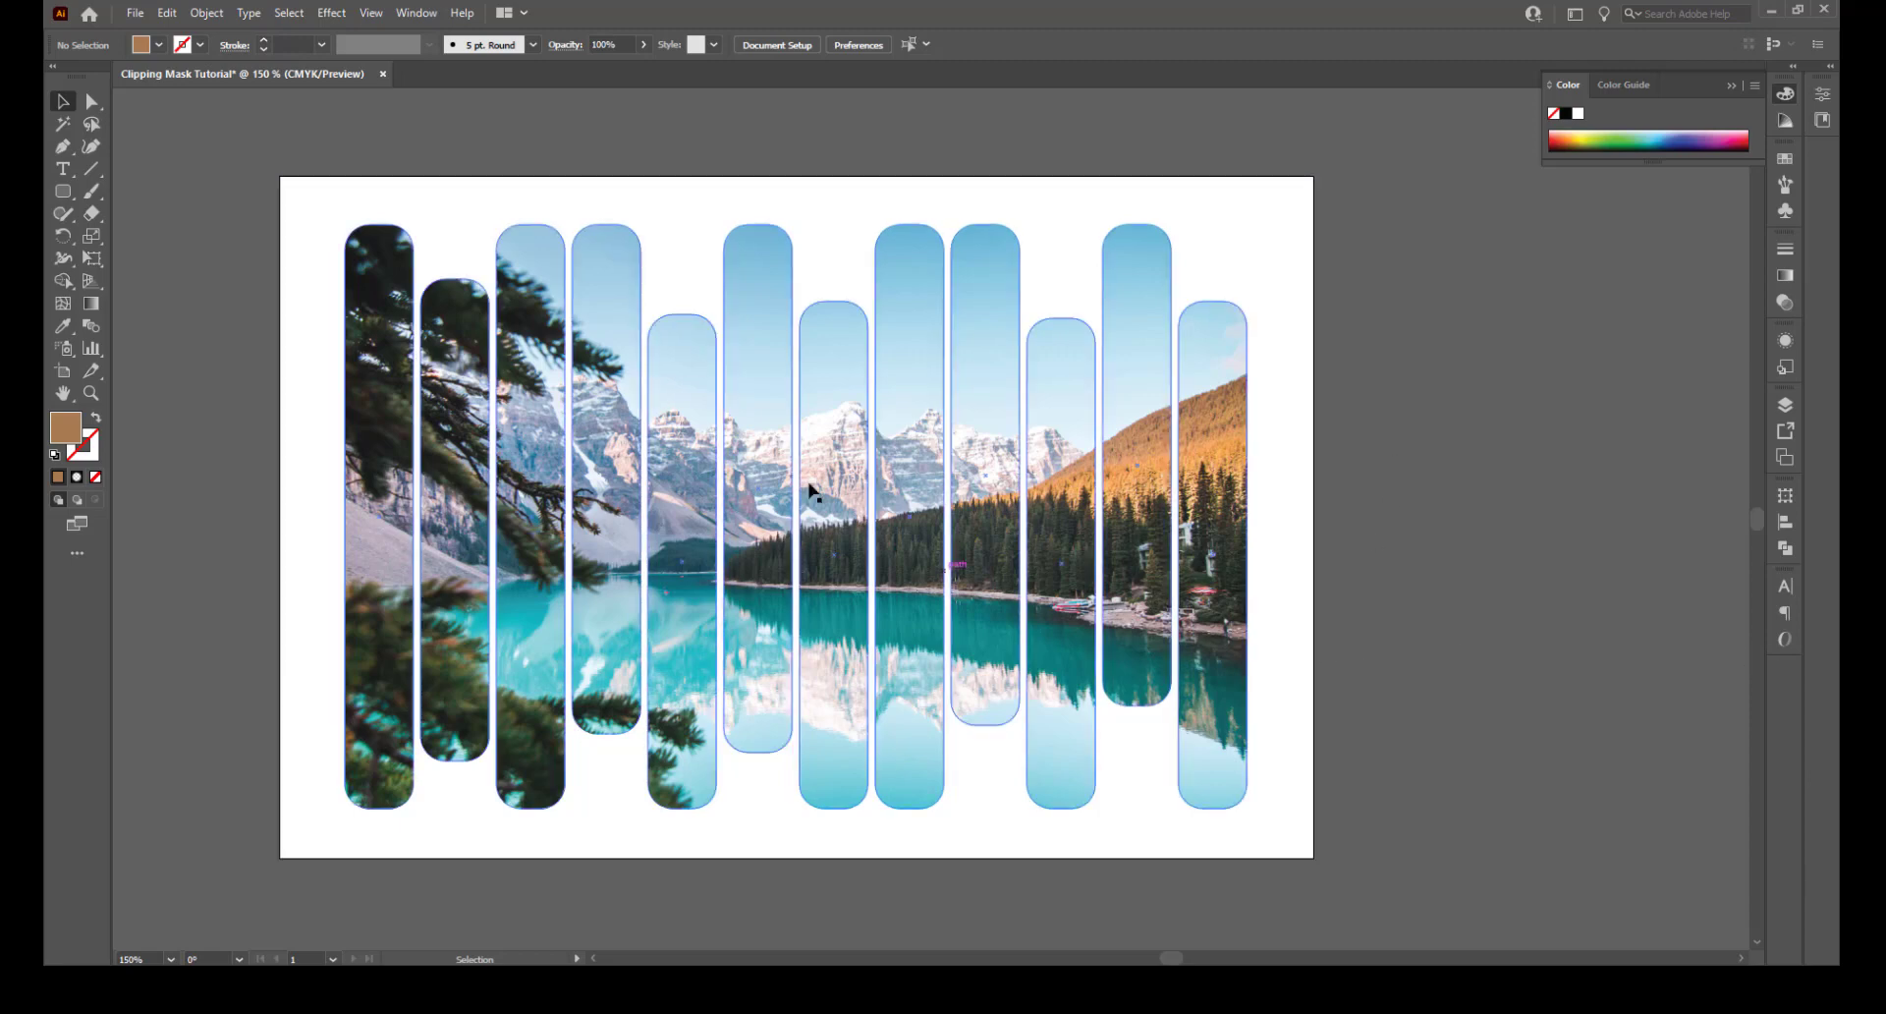
# Add a 0.75 pt stroke around the bars of the clipped lake picture
pyautogui.click(593, 264)
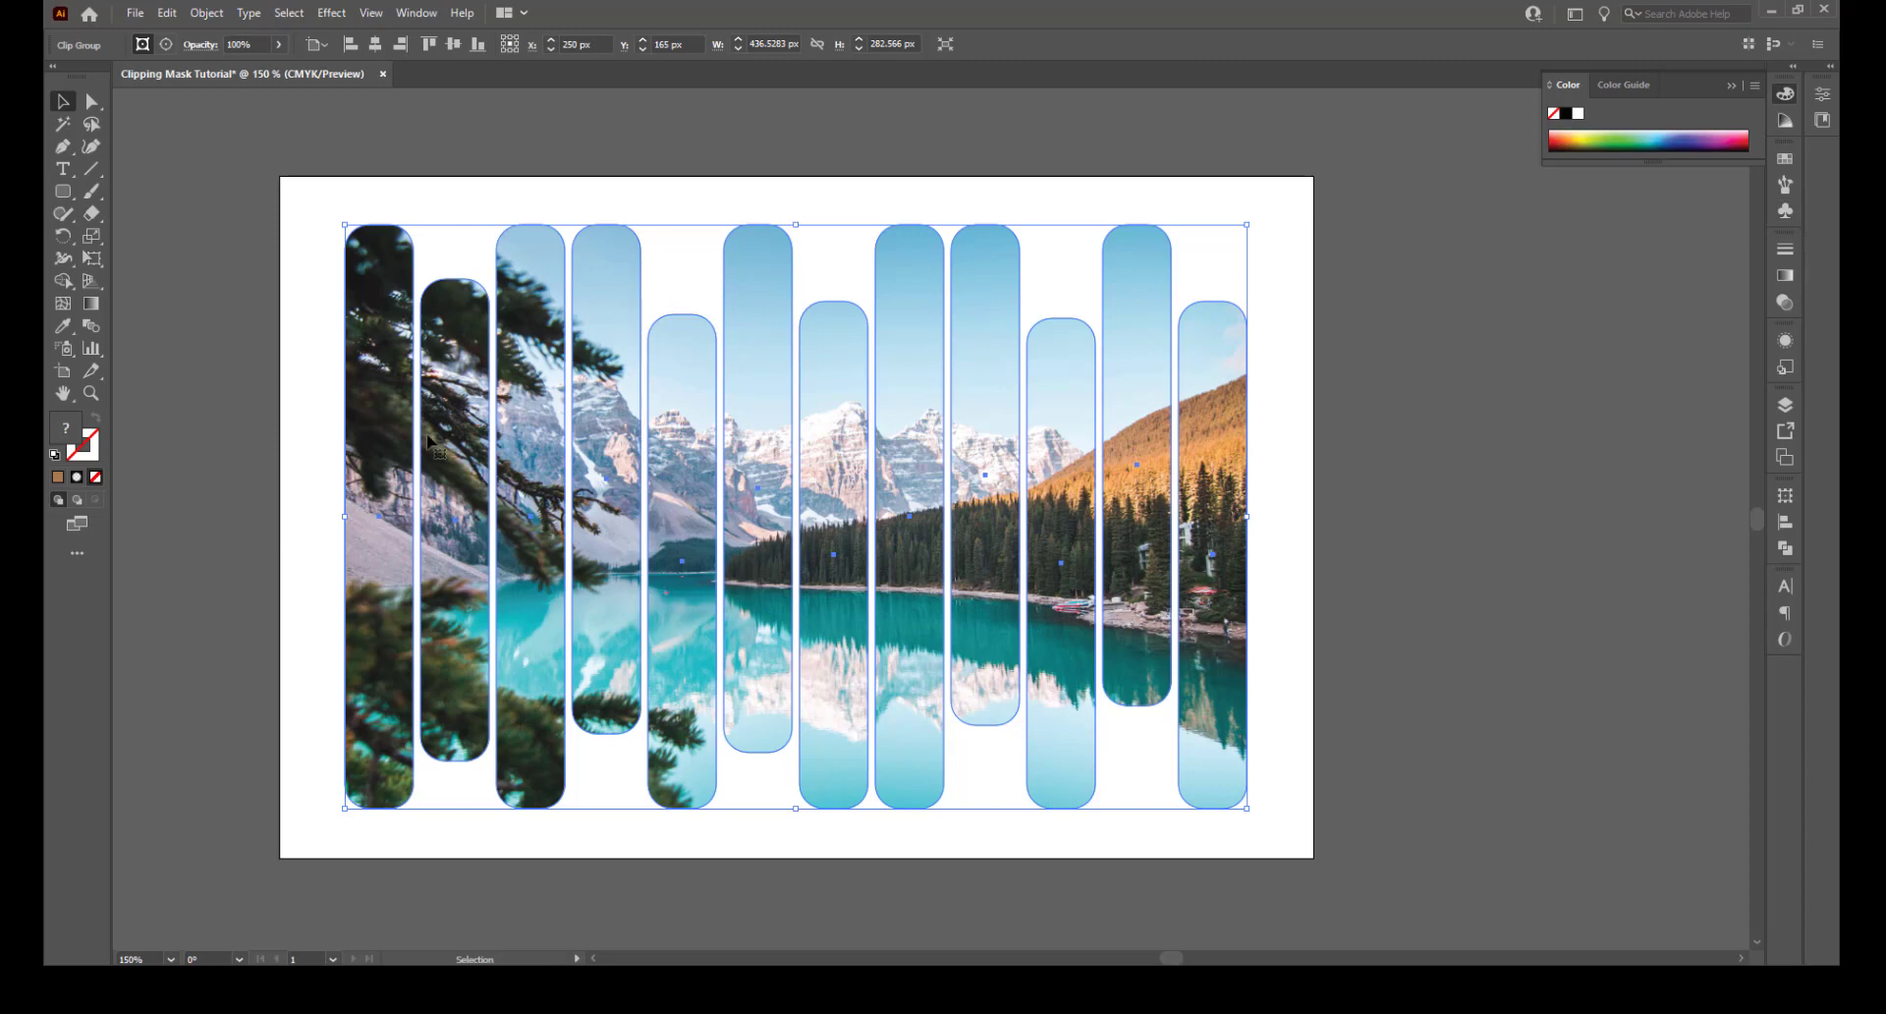
pyautogui.click(1785, 254)
pyautogui.click(1620, 265)
pyautogui.click(1620, 266)
pyautogui.click(1620, 265)
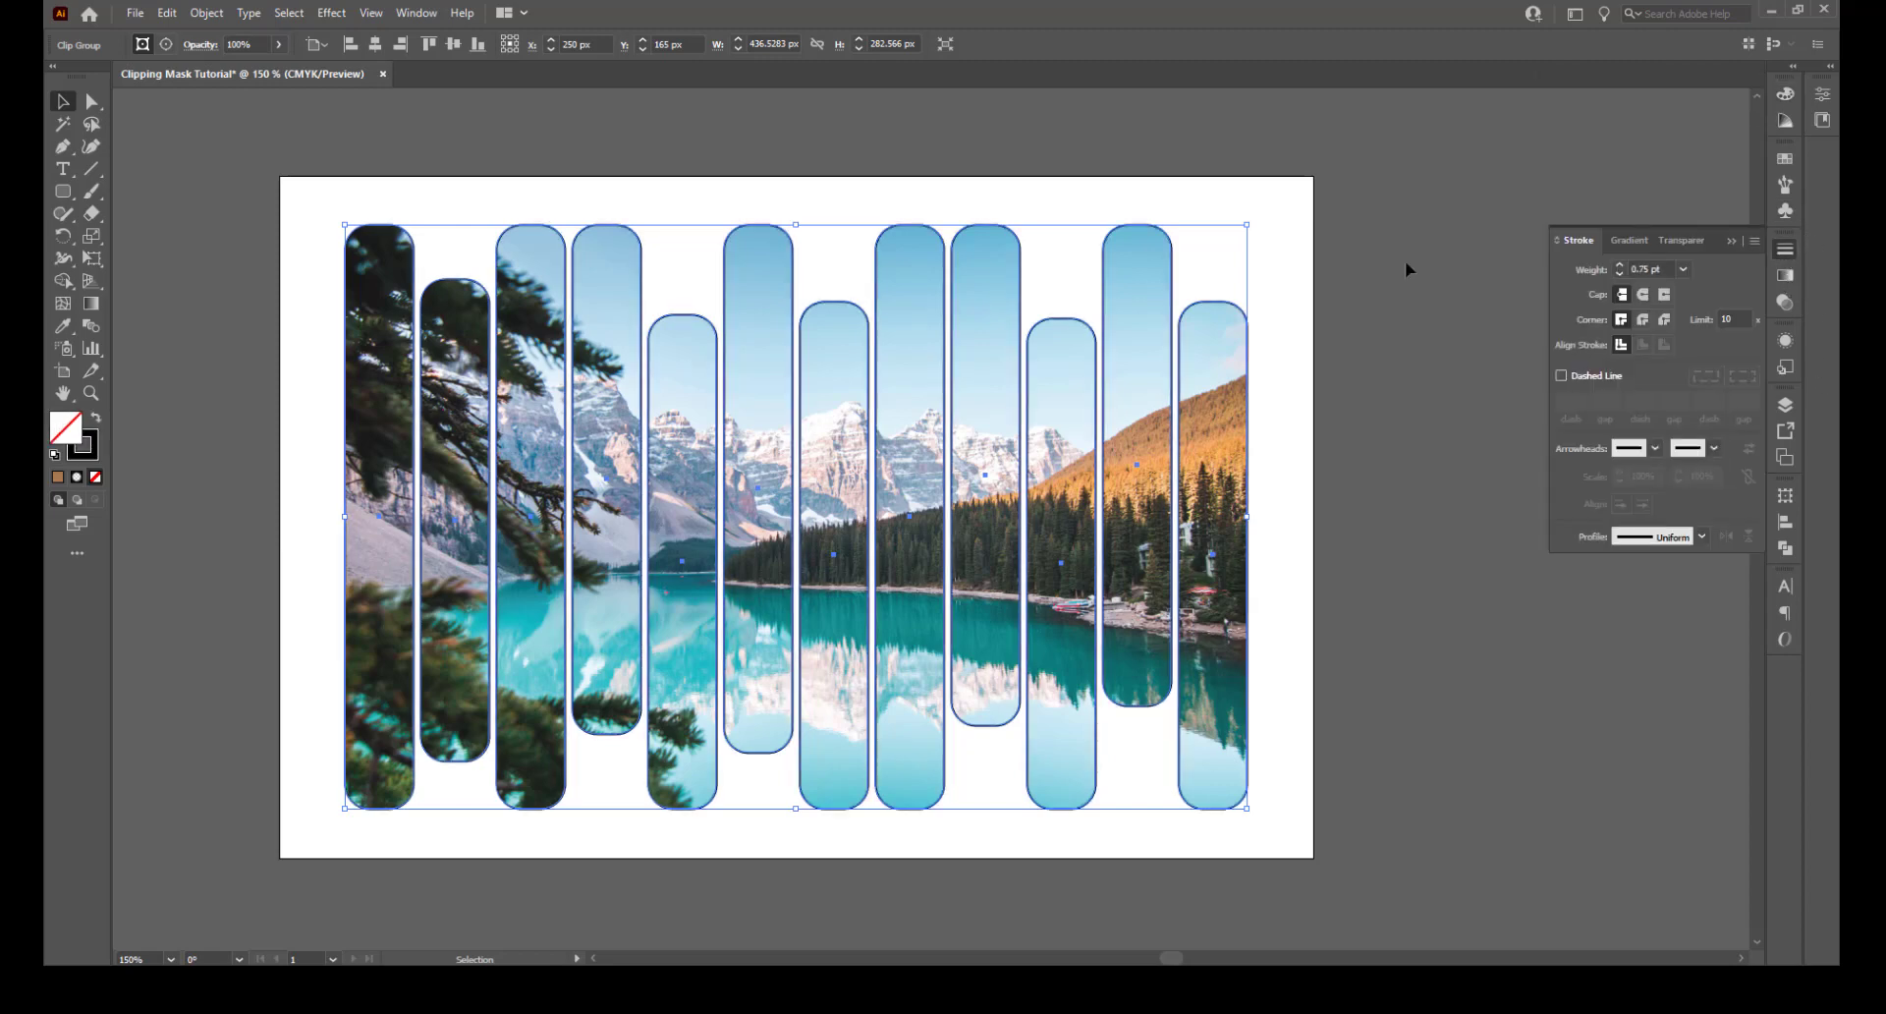
# Set the stroke color of the clipped bars to bright yellow
pyautogui.doubleClick(92, 450)
pyautogui.moveTo(187, 482); pyautogui.dragTo(246, 562)
pyautogui.click(348, 596)
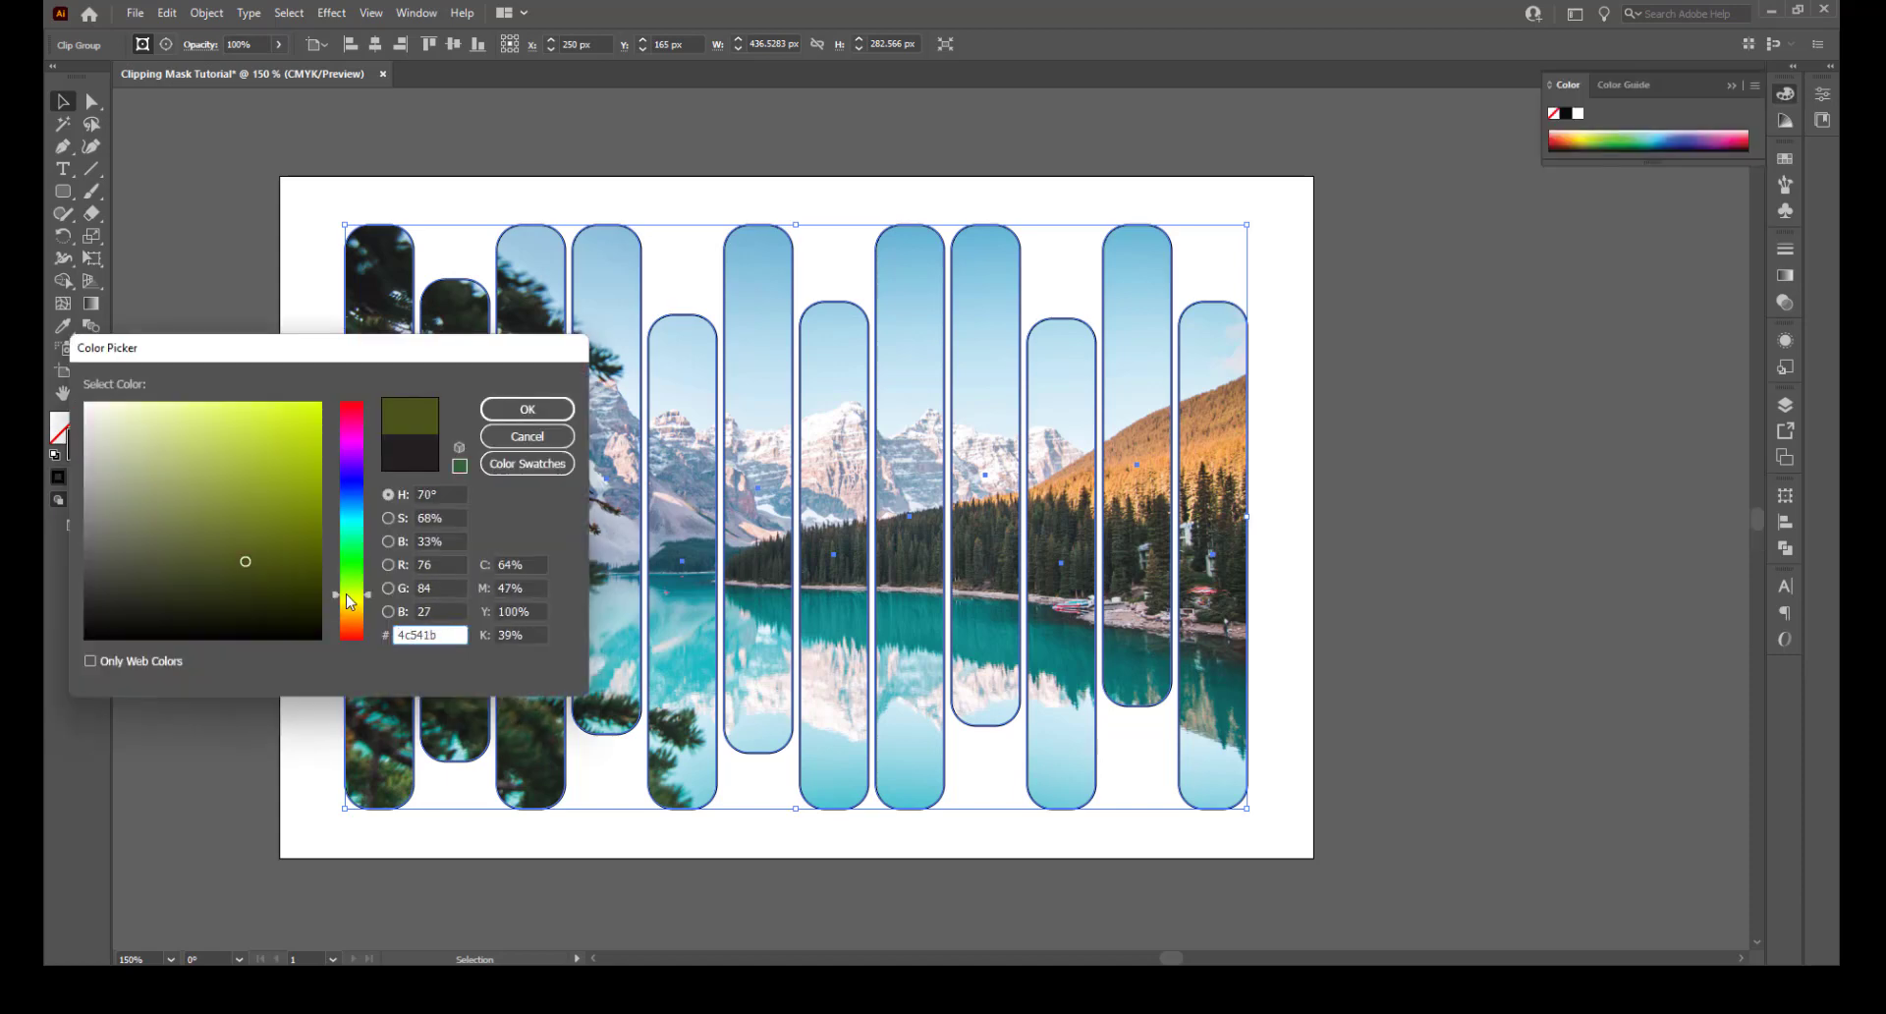
pyautogui.click(321, 403)
pyautogui.click(527, 408)
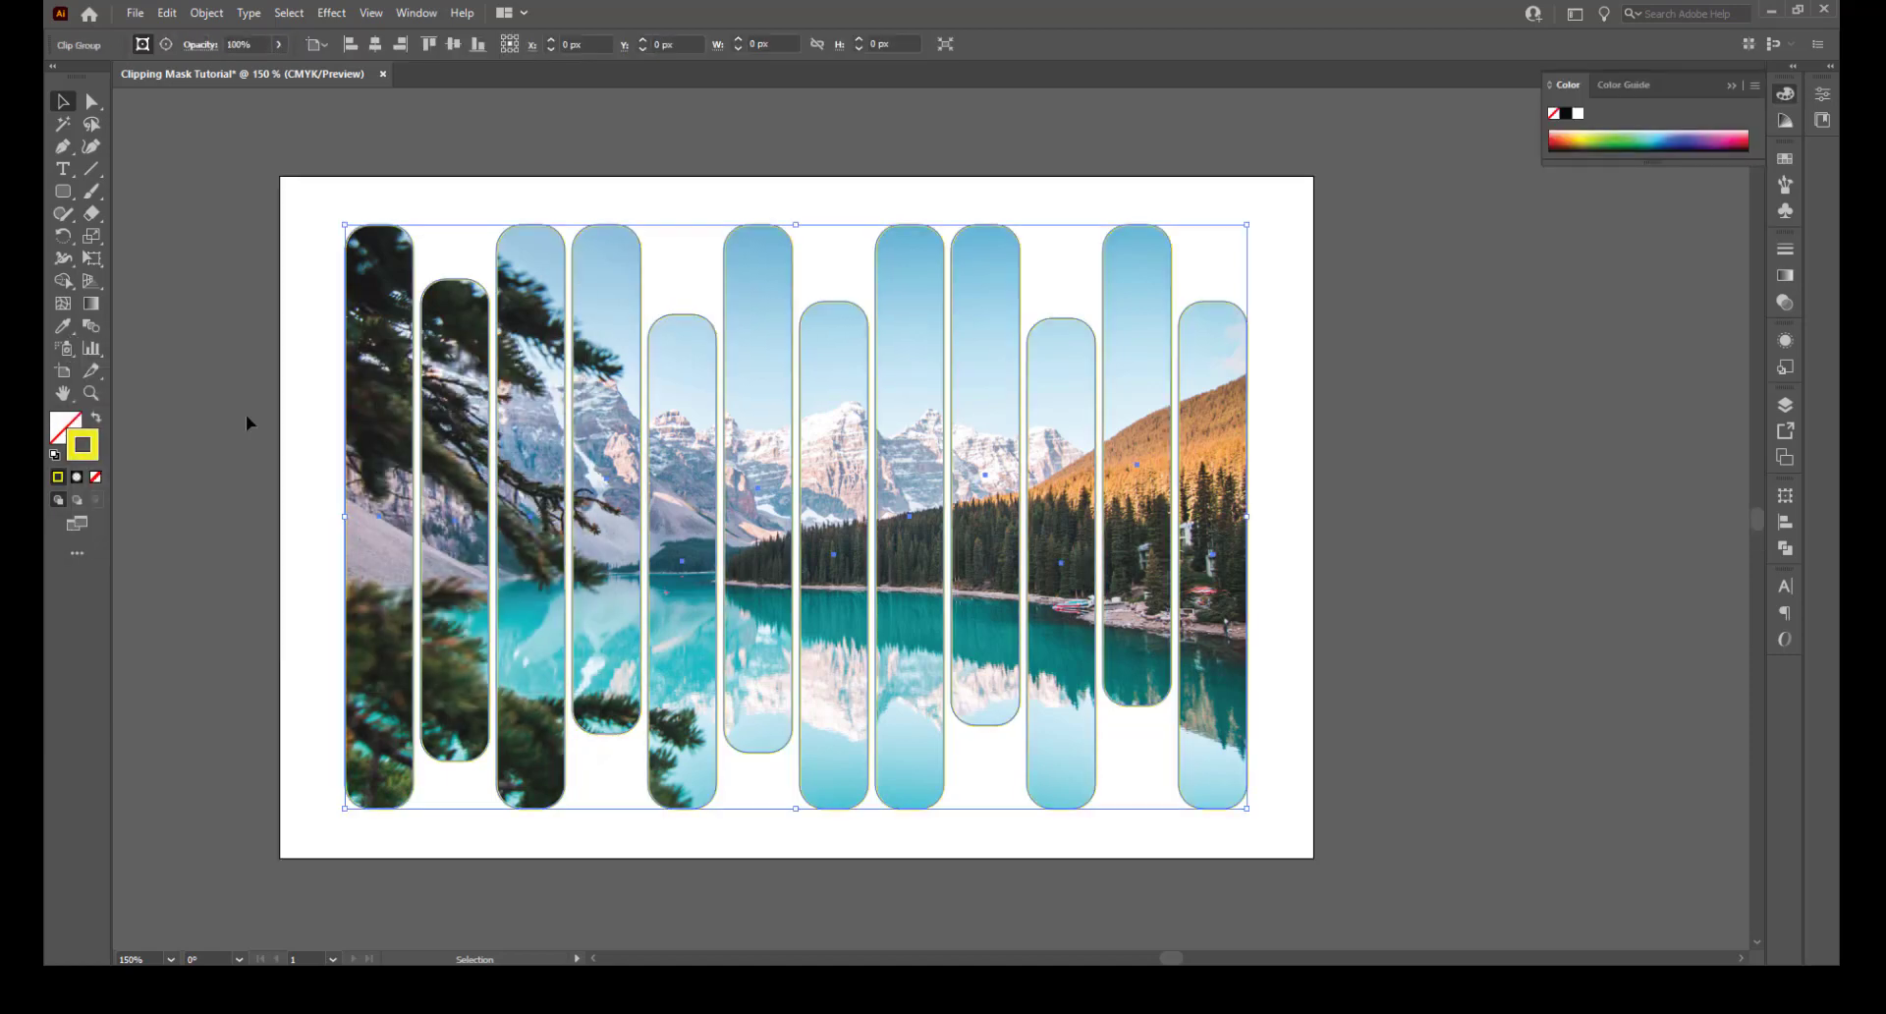
# Change the stroke color of the clipped bars to light grey d3d6dd
pyautogui.doubleClick(85, 447)
pyautogui.click(94, 433)
pyautogui.moveTo(361, 536); pyautogui.dragTo(359, 501)
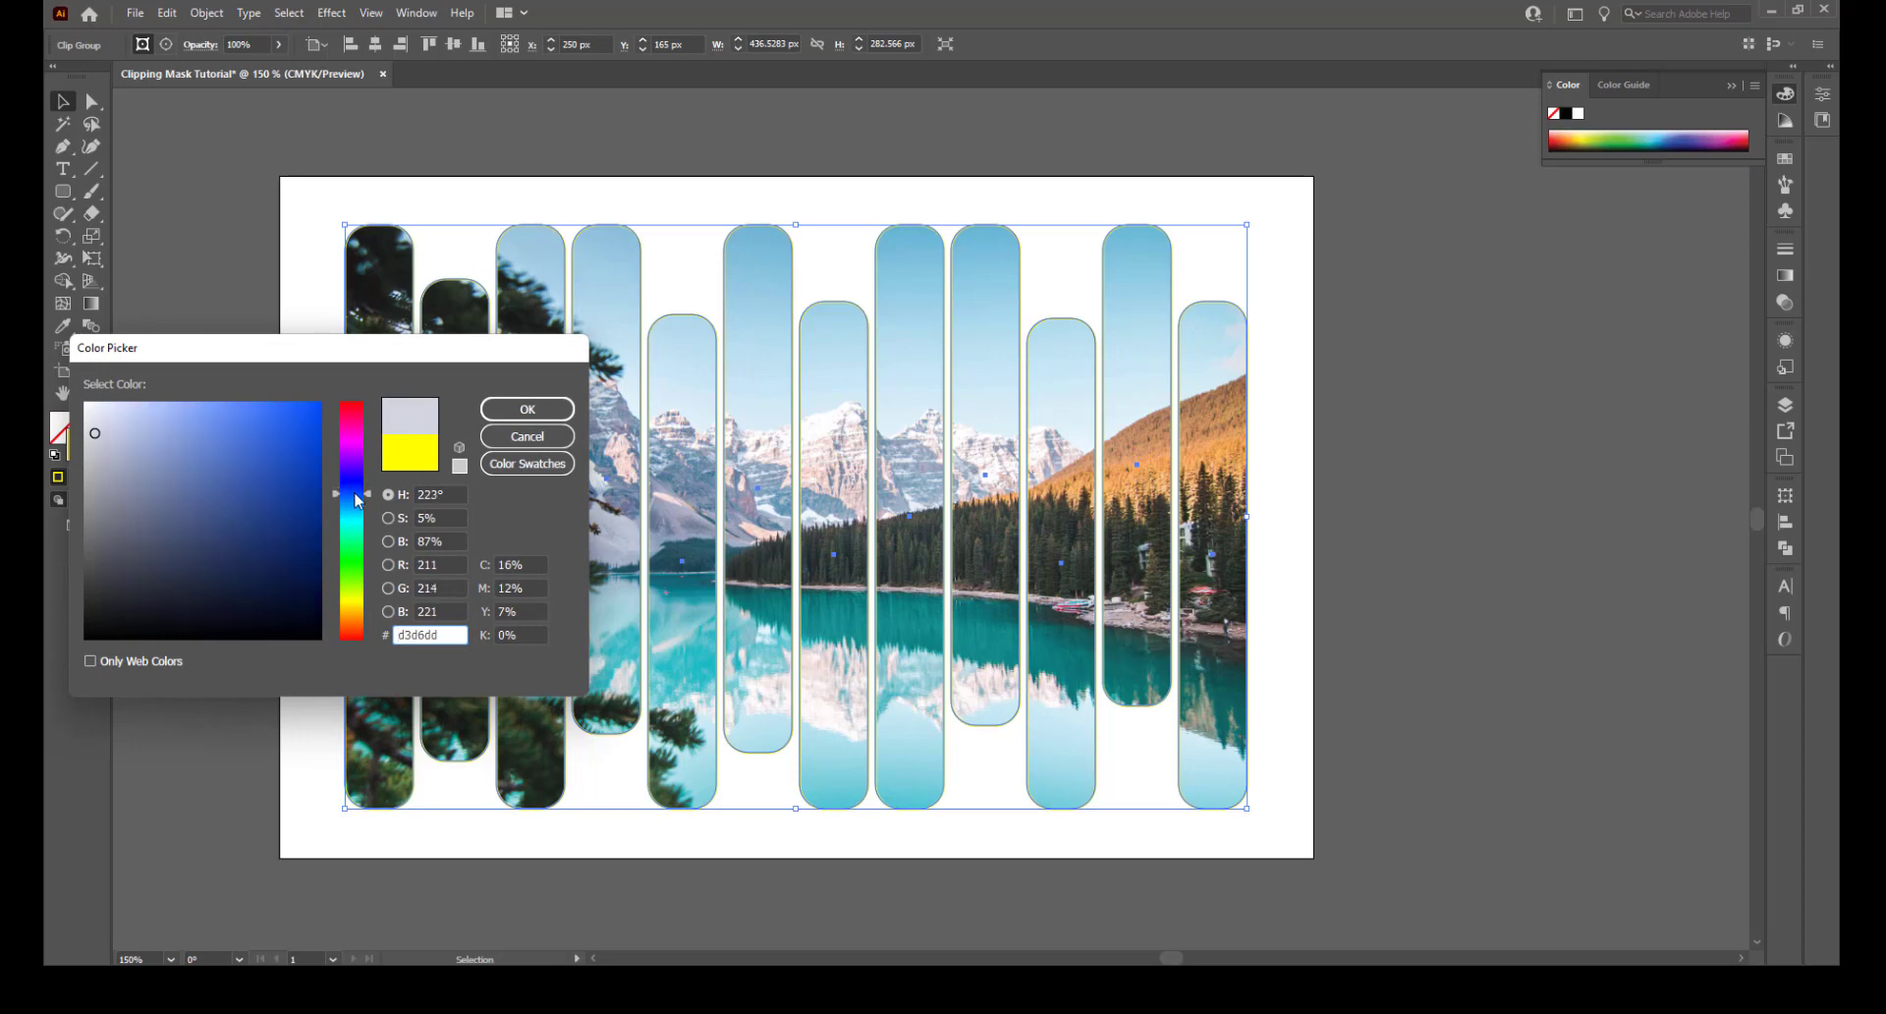
pyautogui.click(527, 408)
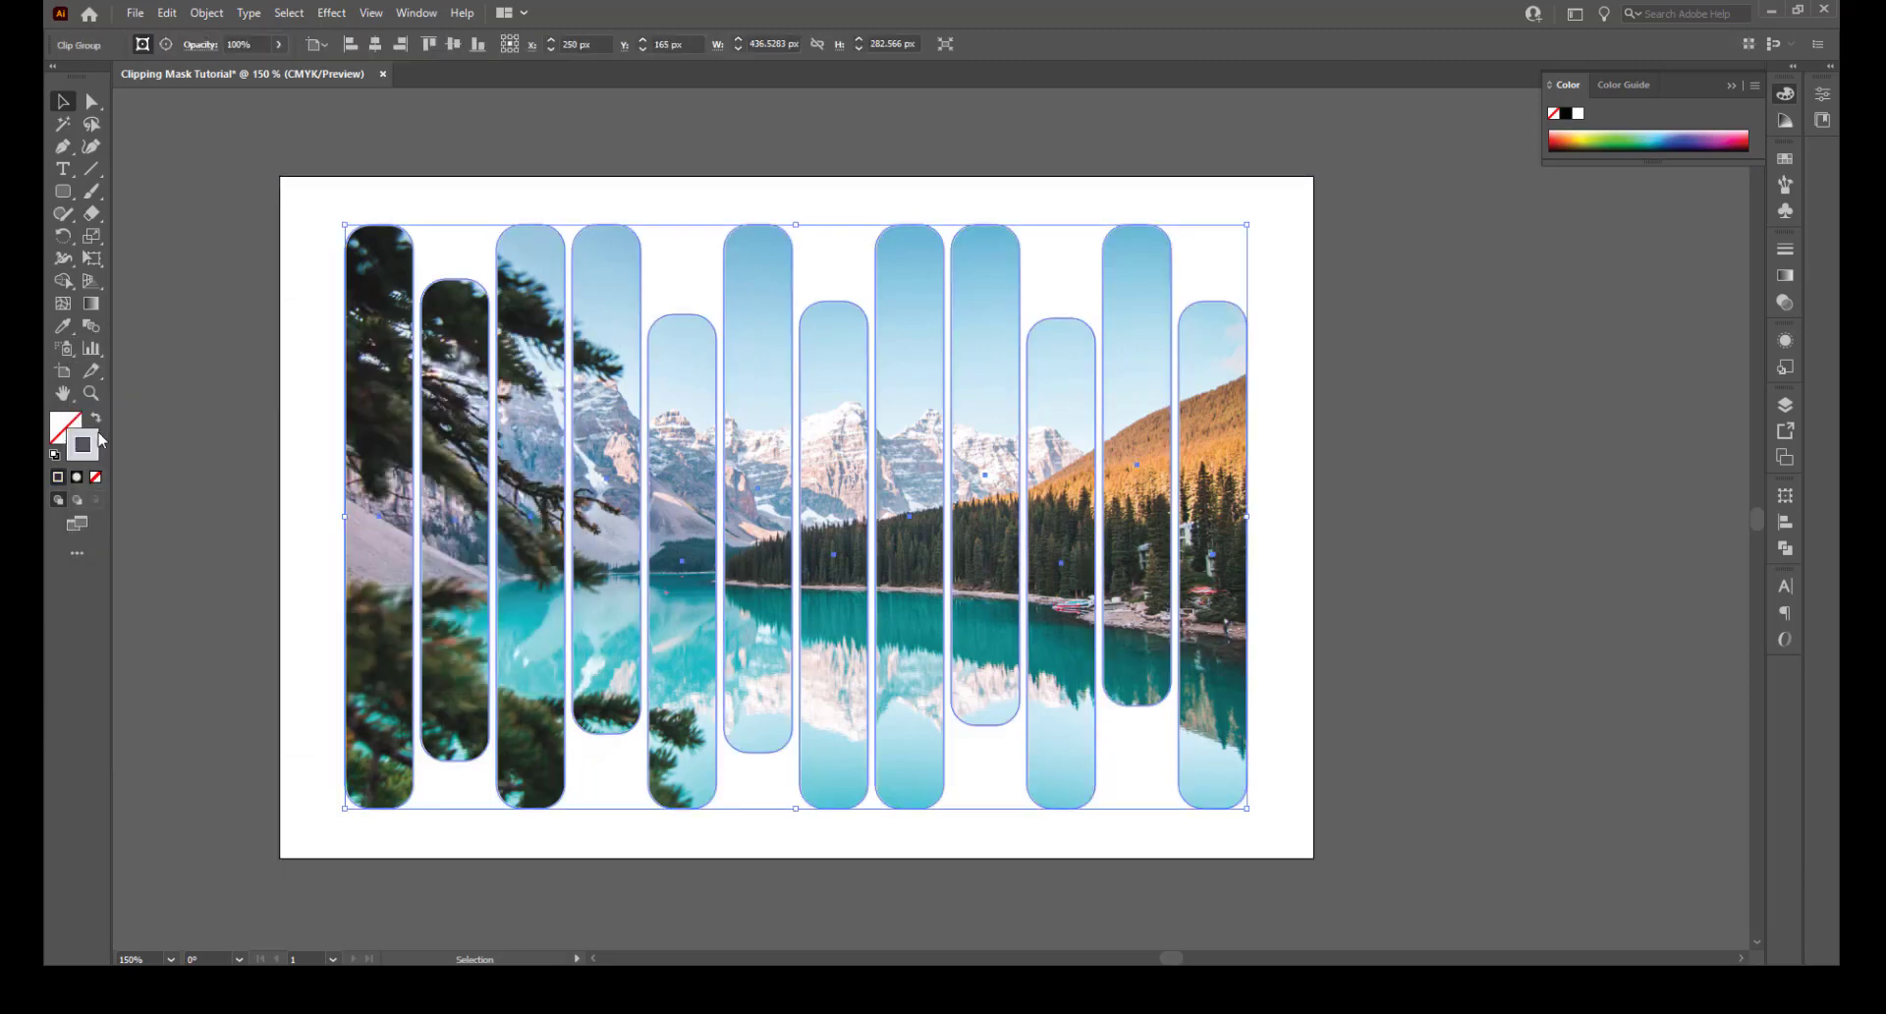
# Remove the stroke from the clipped bars and deselect the group
pyautogui.doubleClick(89, 444)
pyautogui.write('ffffff')
pyautogui.click(528, 437)
pyautogui.click(1785, 248)
pyautogui.click(1683, 269)
pyautogui.click(1621, 274)
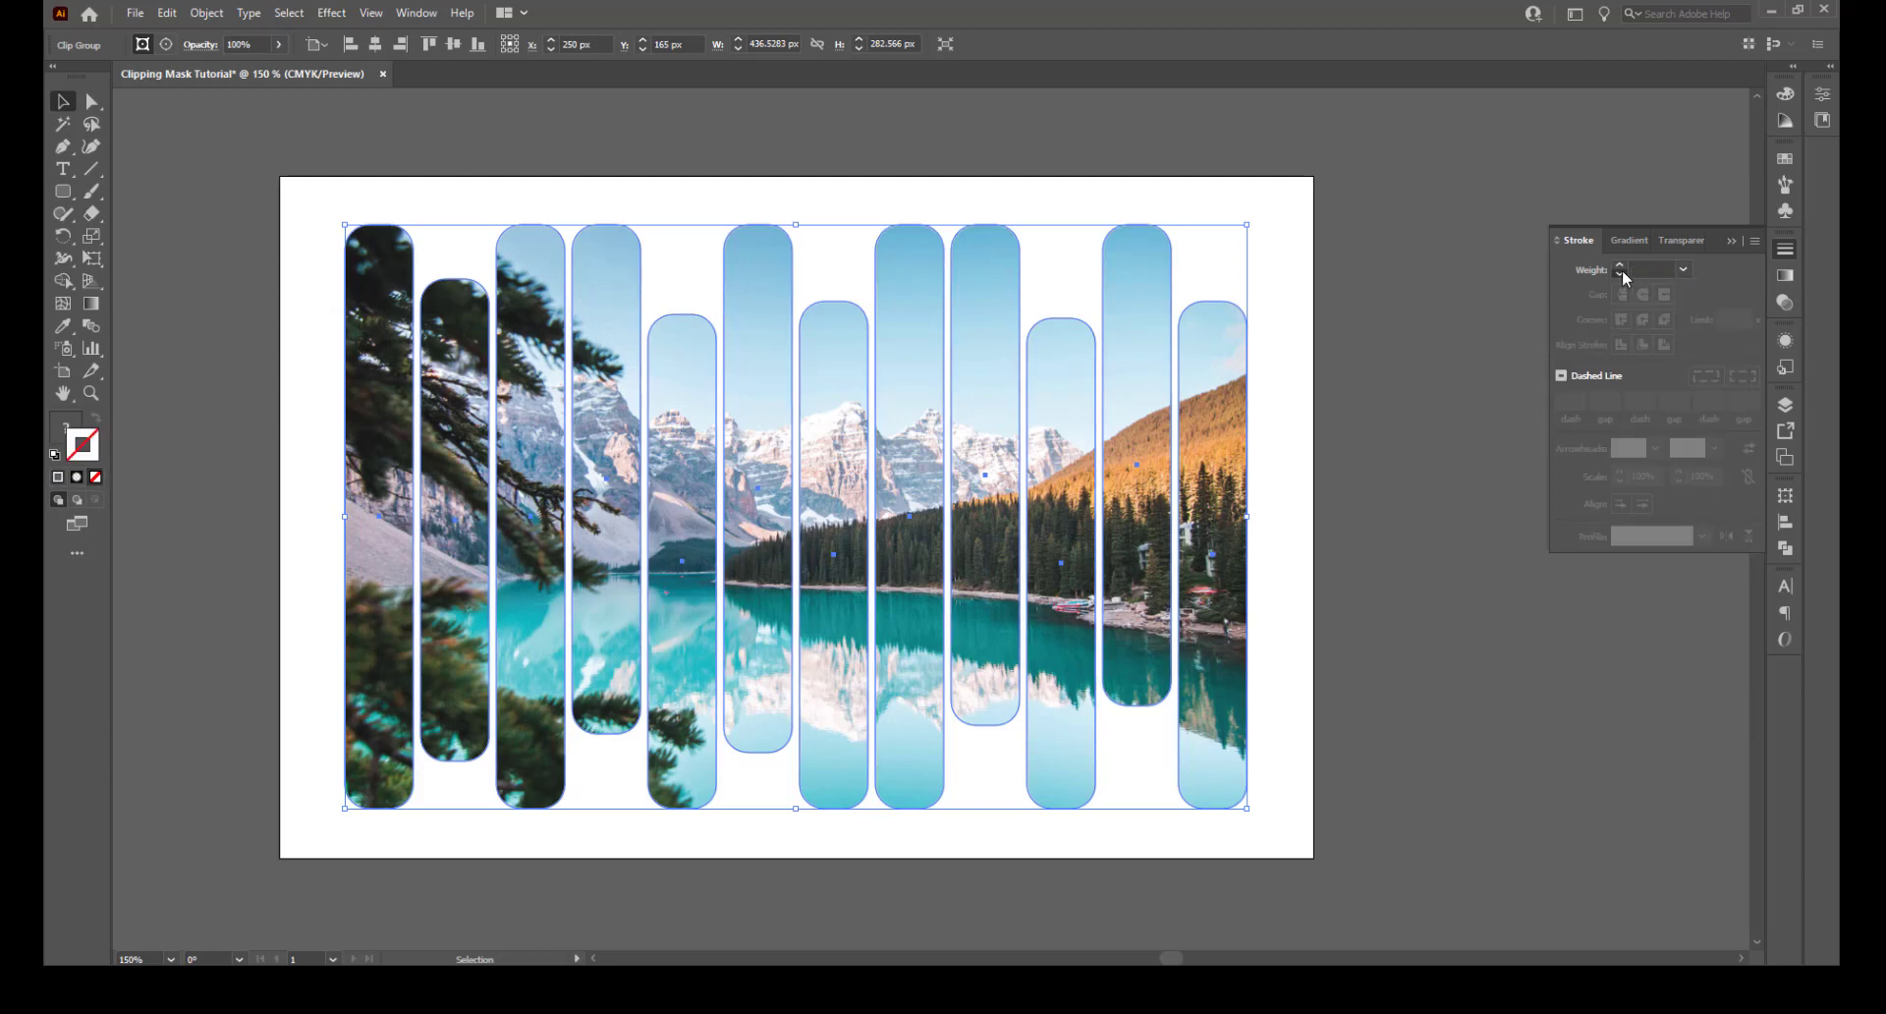
pyautogui.click(1383, 196)
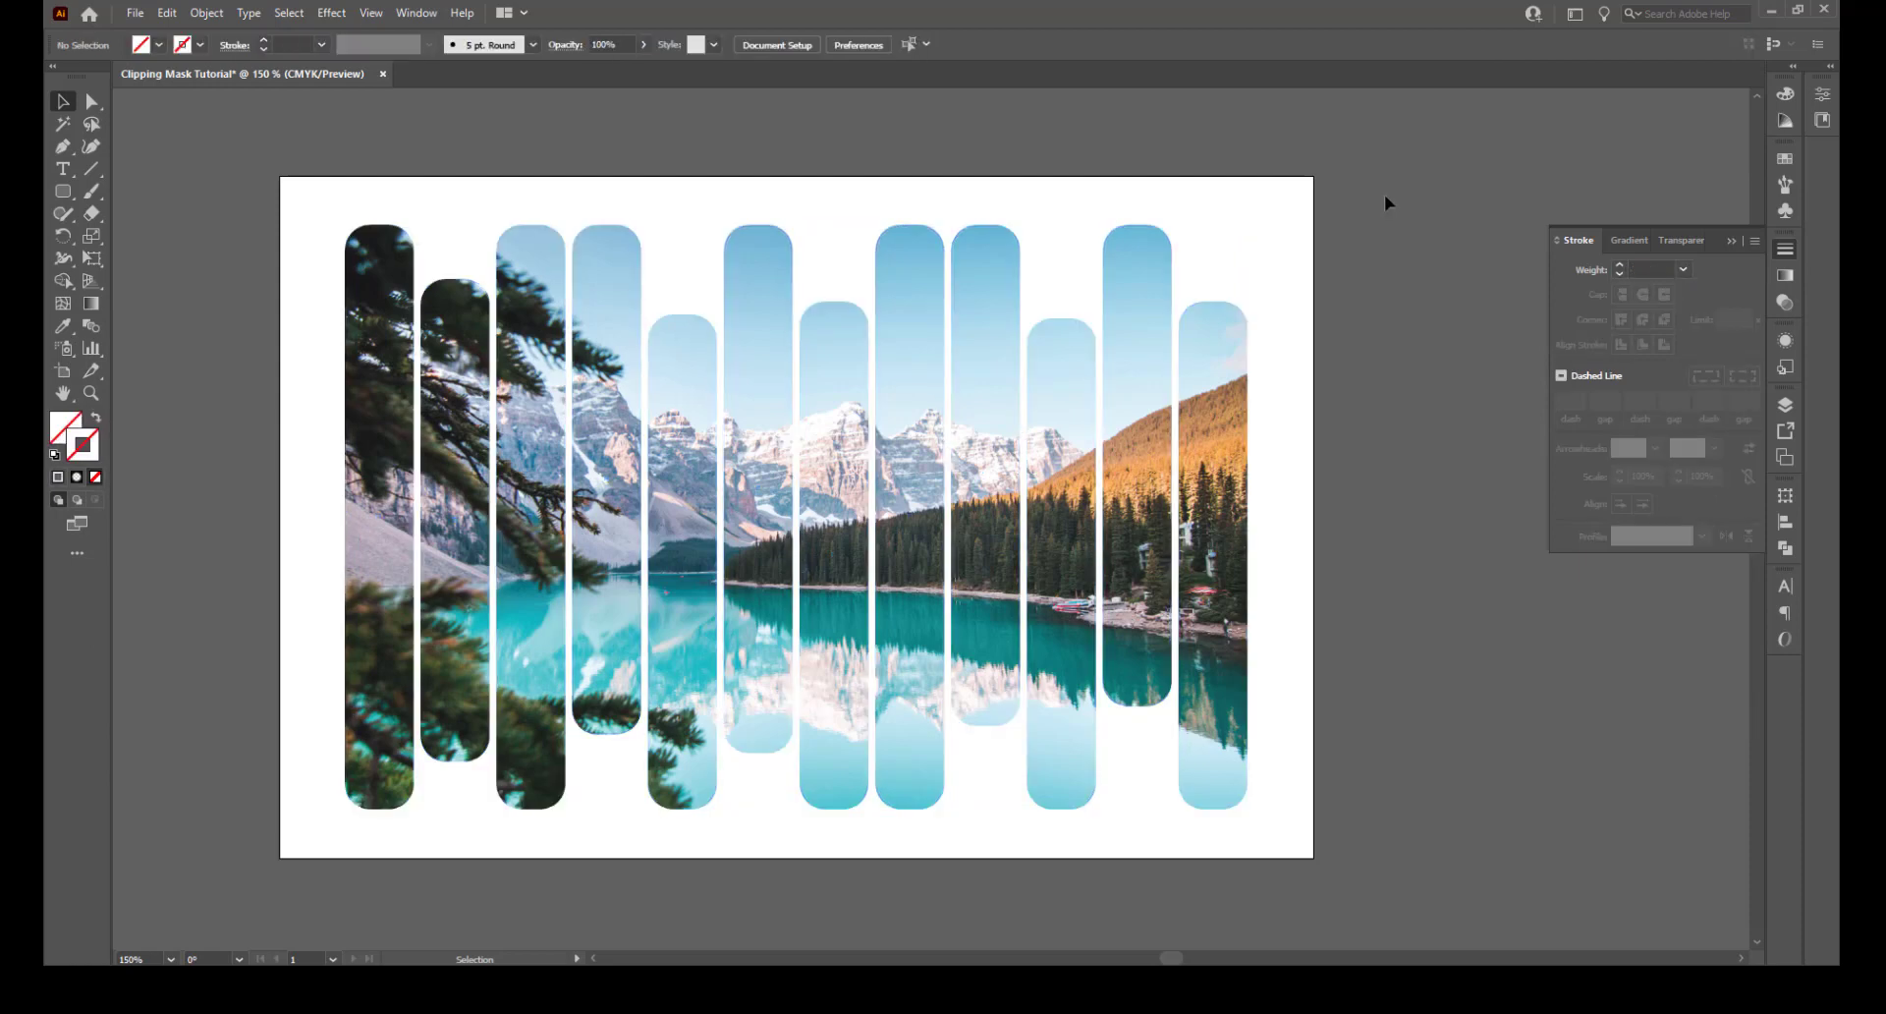
# Draw a 500 × 330 px rectangle with the Rectangle tool, covering the whole artboard
pyautogui.click(69, 192)
pyautogui.moveTo(67, 194); pyautogui.dragTo(116, 191)
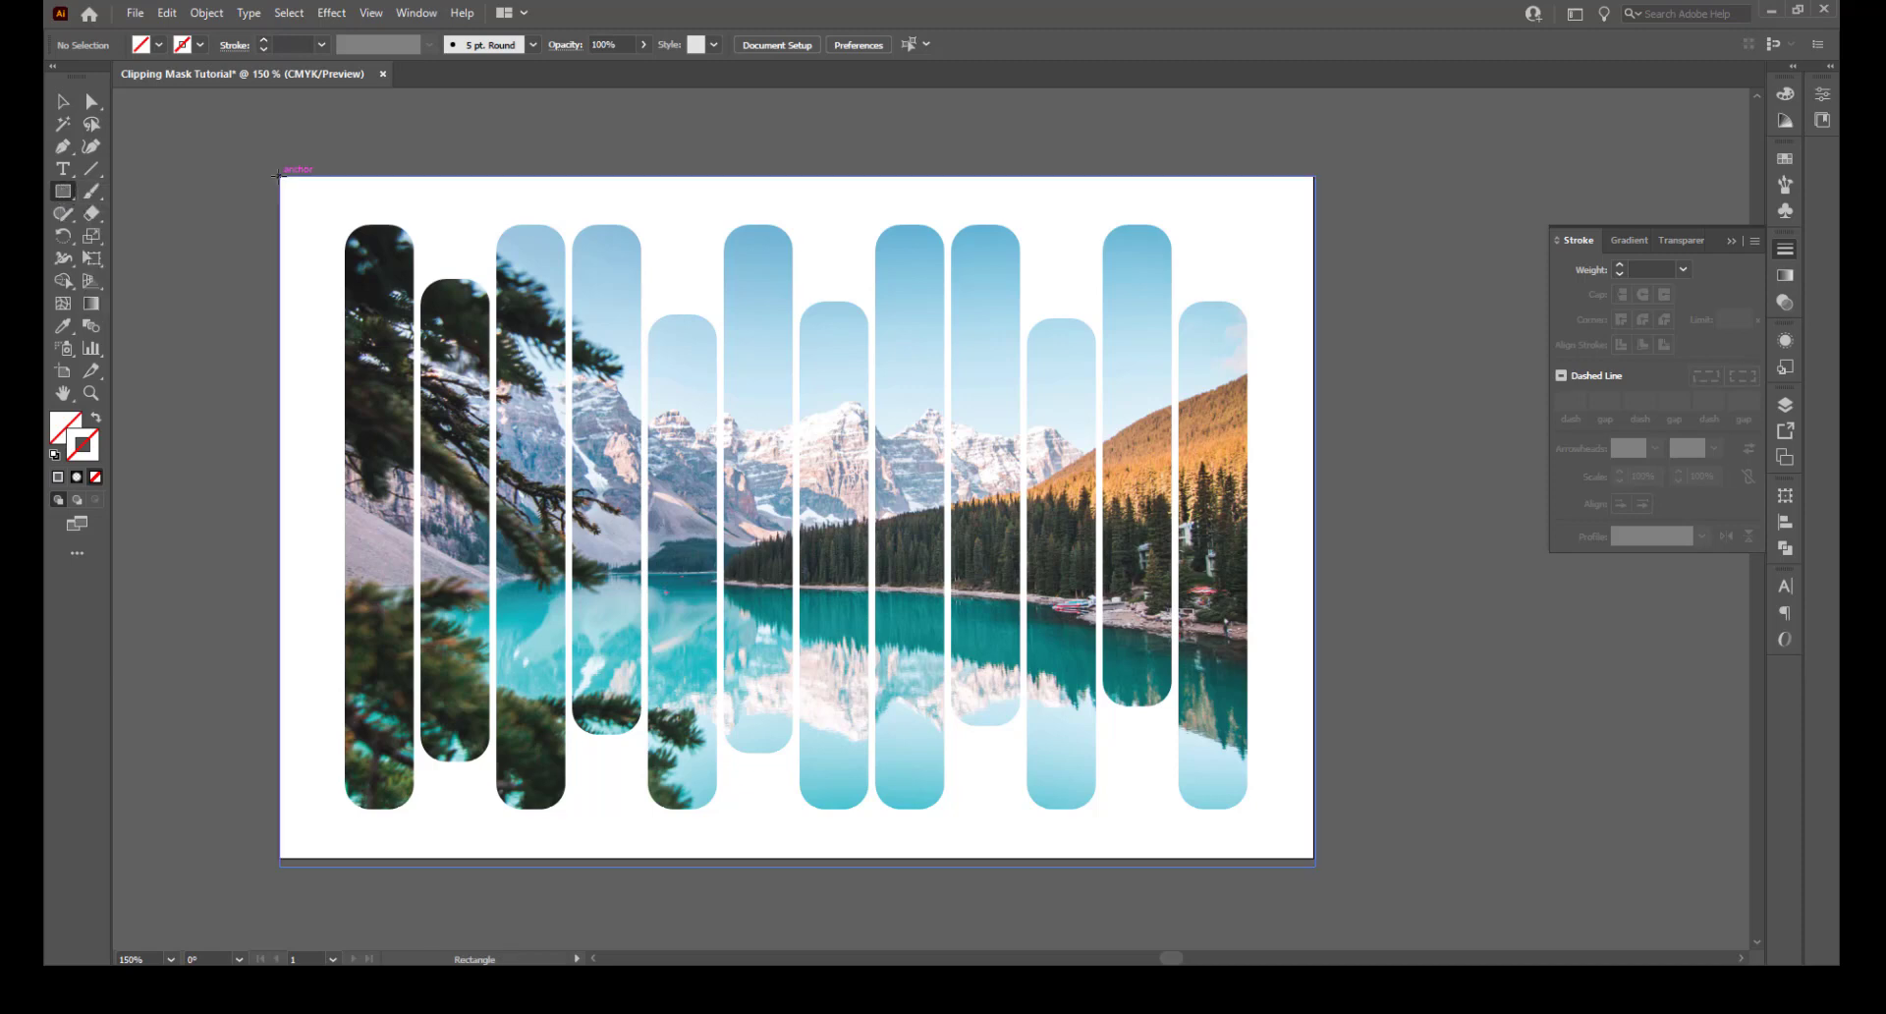
pyautogui.moveTo(280, 177); pyautogui.dragTo(1312, 859)
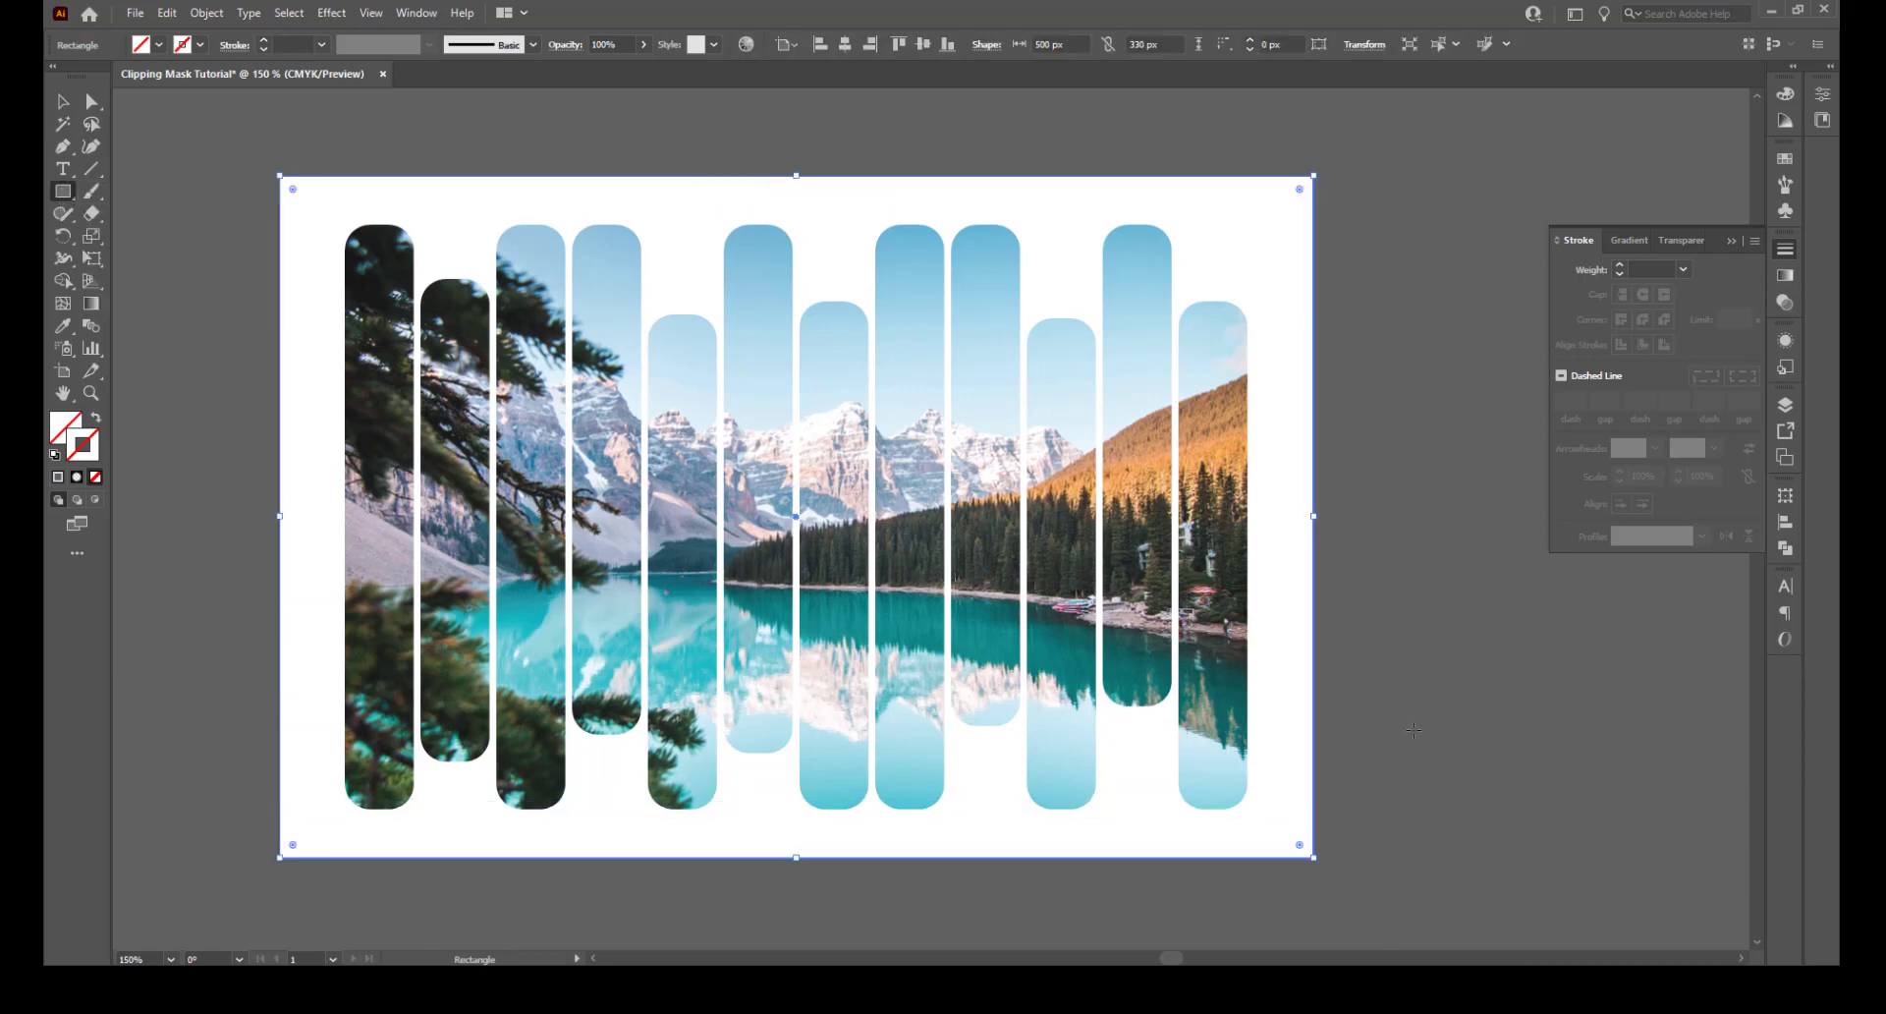
# Fill the artboard-sized rectangle with a dark blue swatch, without creating another rectangle
pyautogui.click(68, 422)
pyautogui.click(158, 44)
pyautogui.click(154, 72)
pyautogui.click(498, 279)
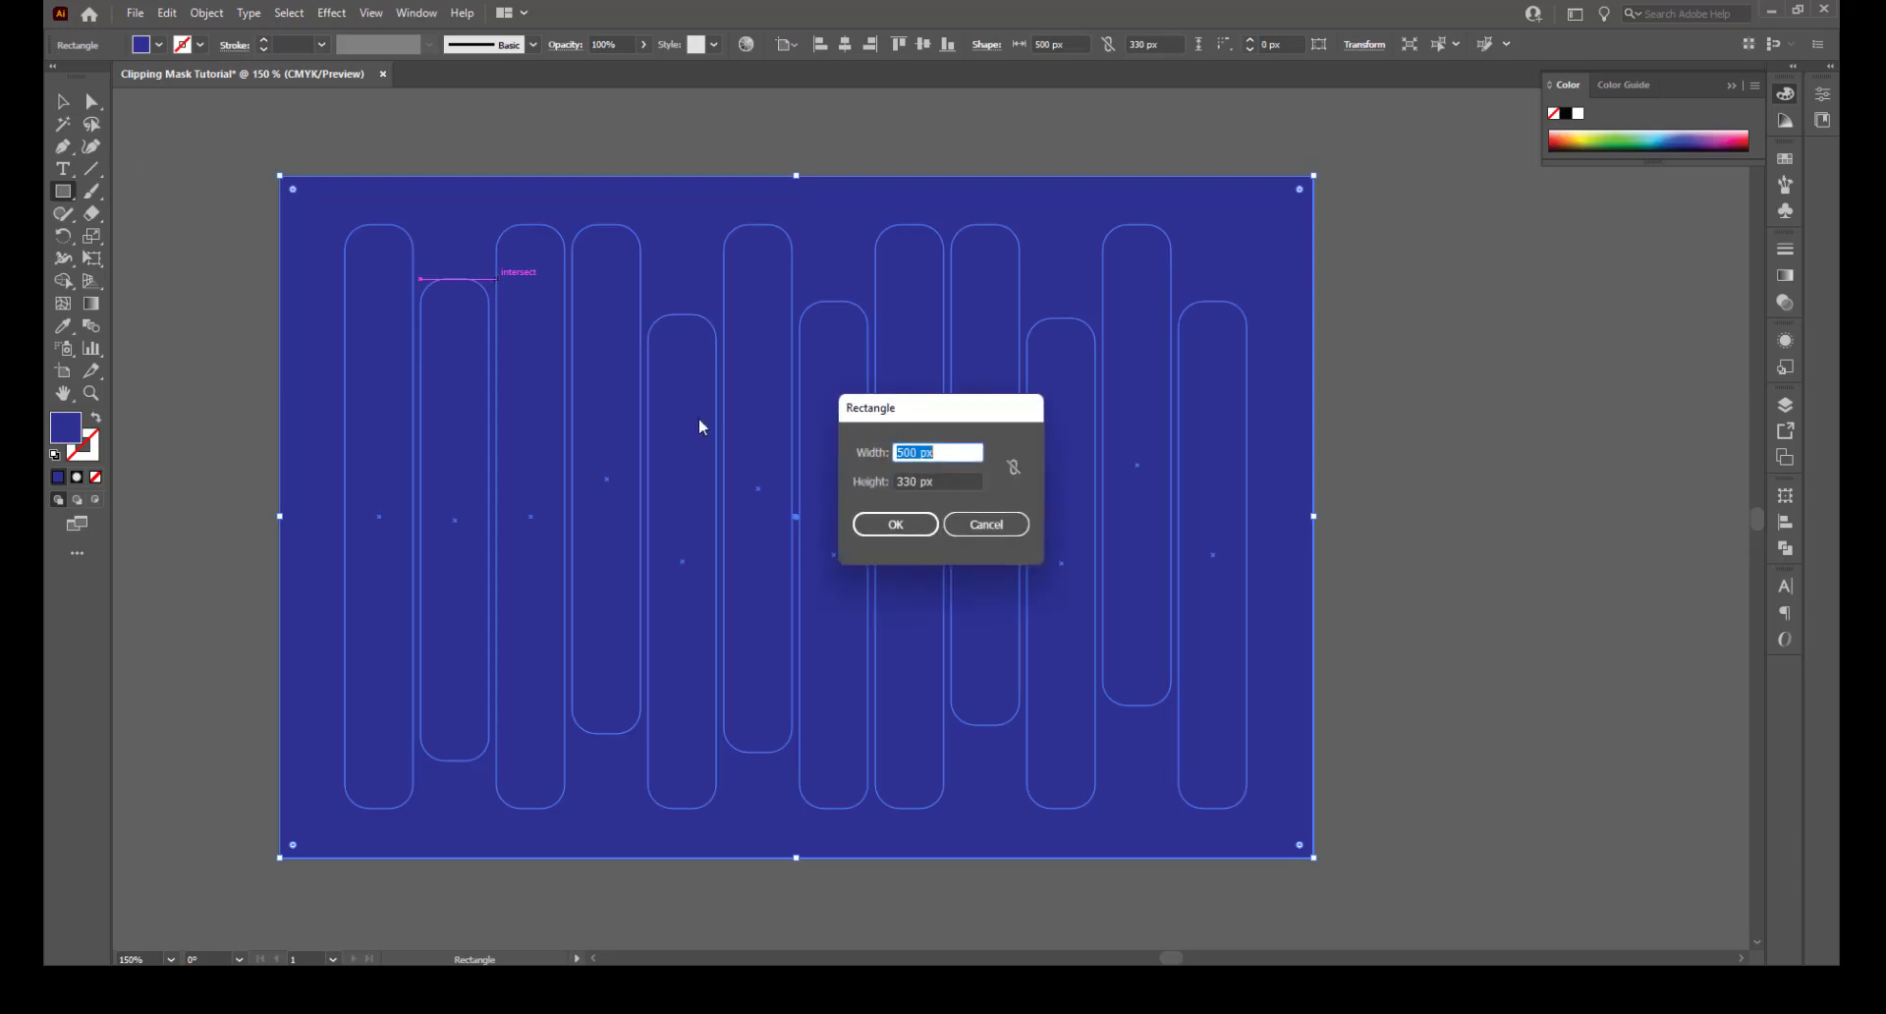
pyautogui.click(986, 523)
# Send the dark blue artboard-sized rectangle to the back, behind the clipped lake picture
pyautogui.press('v')
pyautogui.rightClick(321, 209)
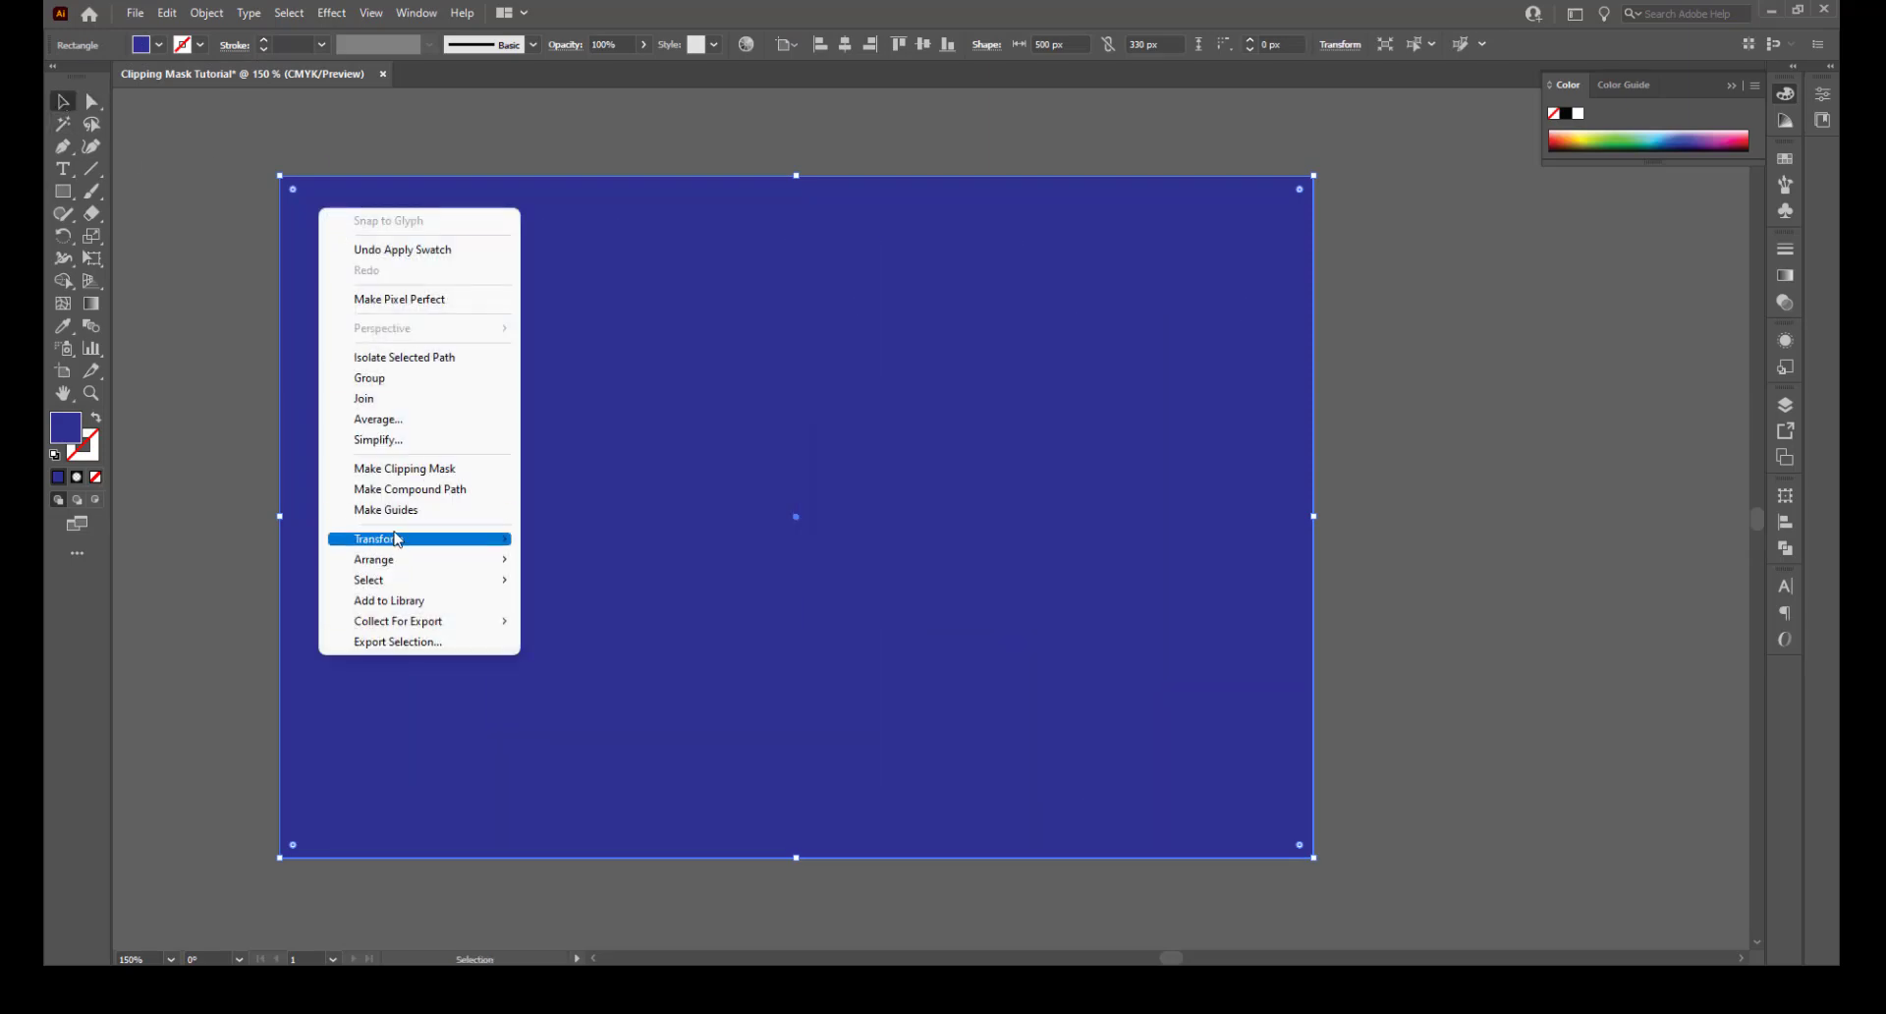
pyautogui.moveTo(397, 560)
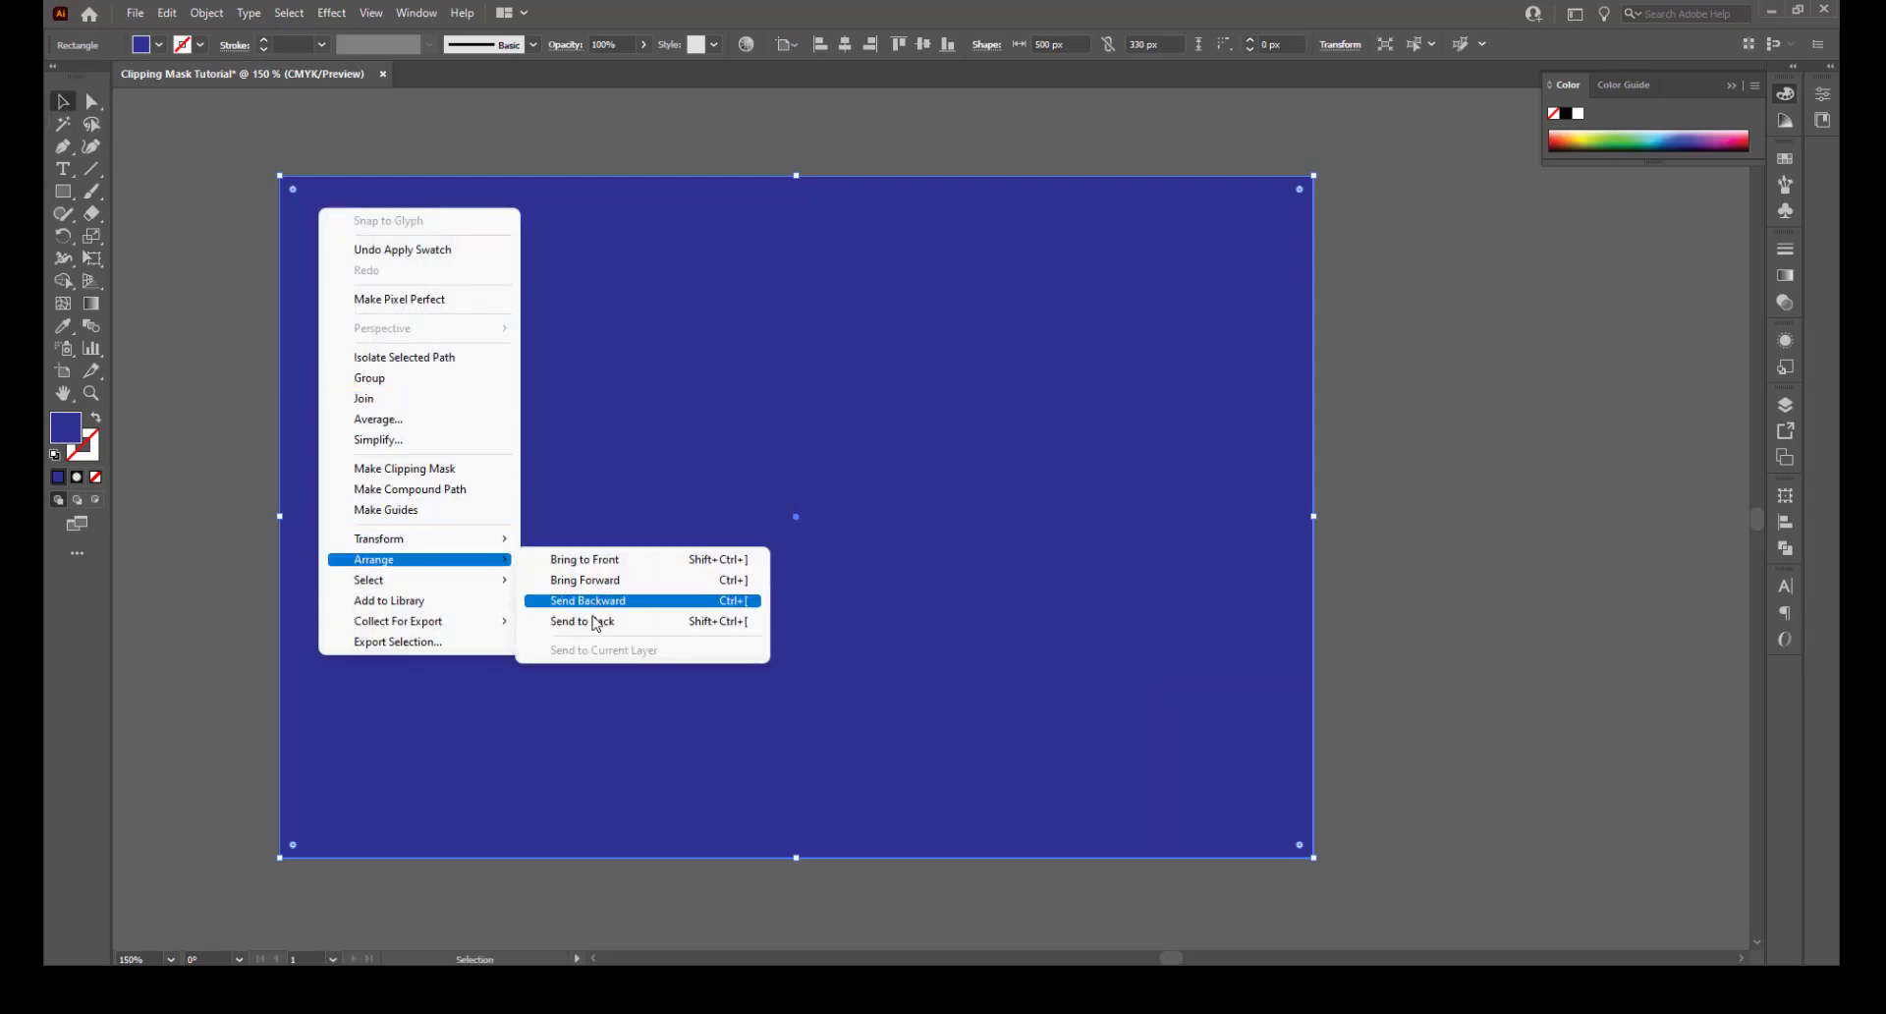
pyautogui.click(596, 623)
# Try out various swatches as the background rectangle's fill, including red, yellow, brown, pink, beige and green
pyautogui.click(158, 44)
pyautogui.click(108, 77)
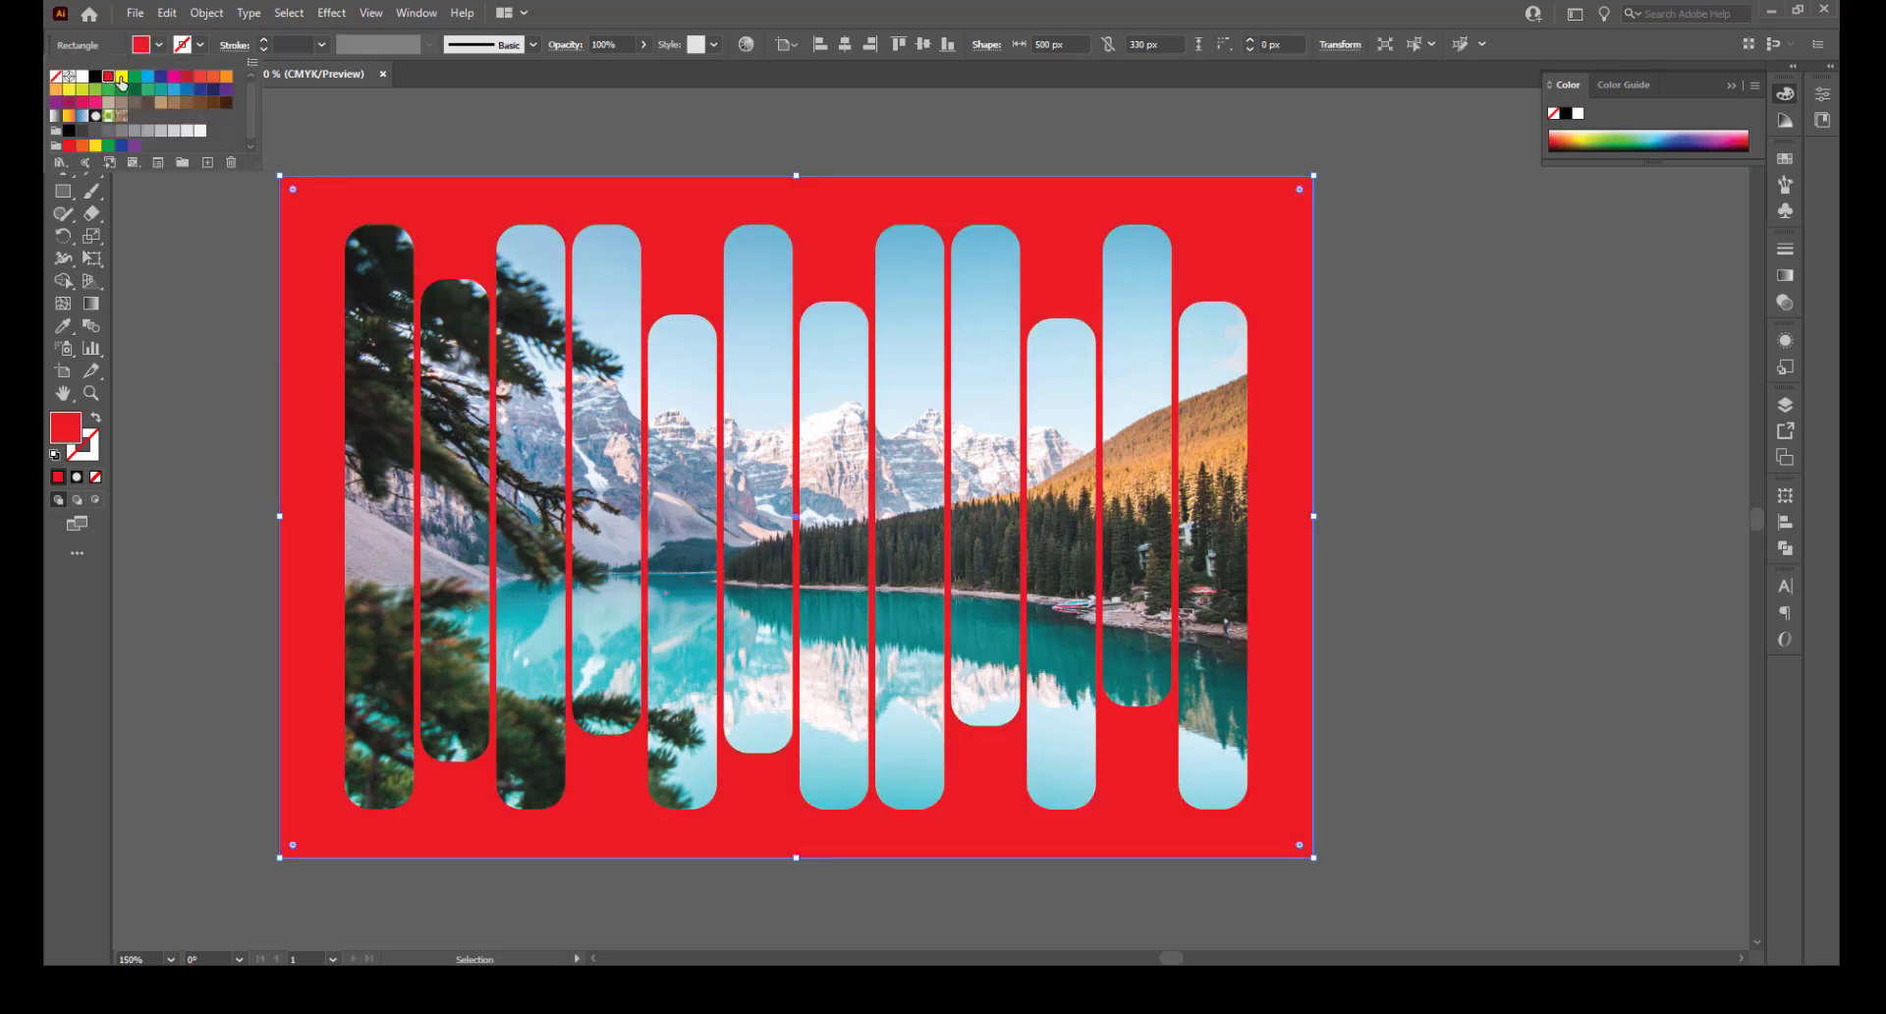
pyautogui.click(121, 77)
pyautogui.click(134, 76)
pyautogui.click(146, 76)
pyautogui.click(174, 77)
pyautogui.click(187, 77)
pyautogui.click(226, 77)
pyautogui.click(67, 89)
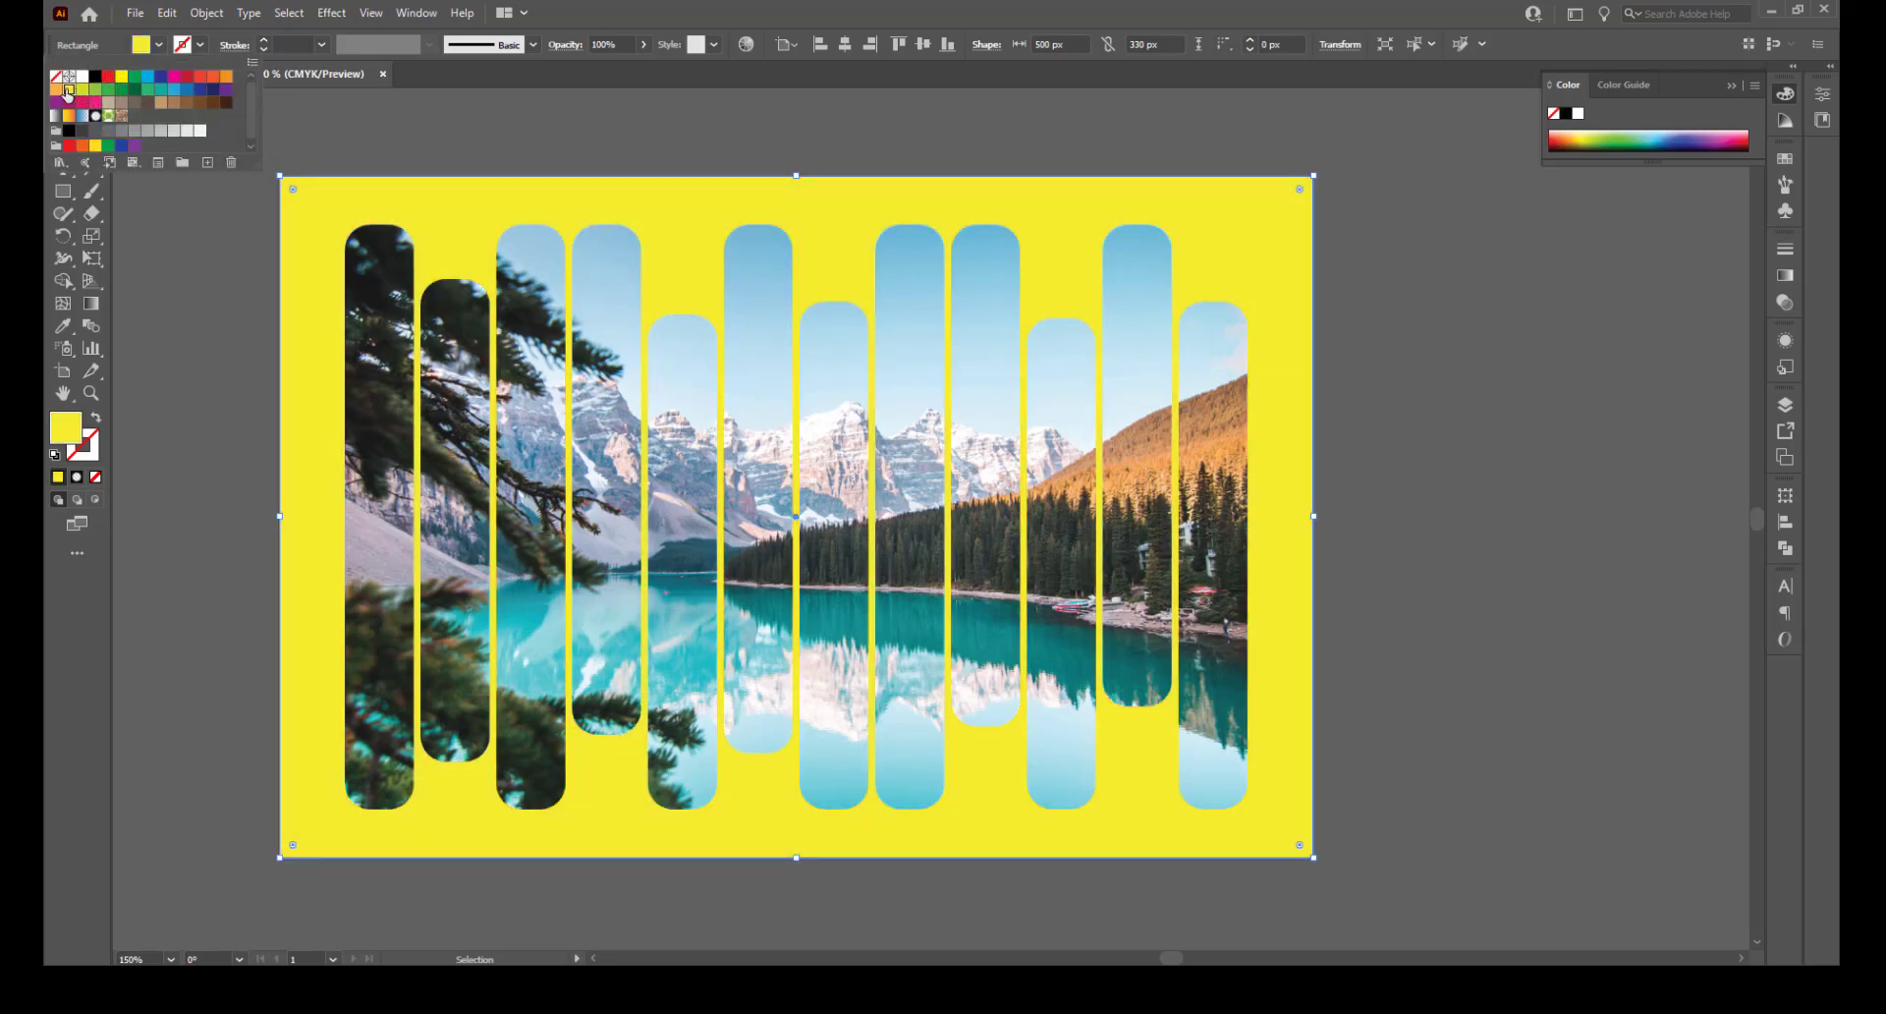
pyautogui.click(56, 89)
pyautogui.click(161, 89)
pyautogui.click(220, 90)
pyautogui.click(198, 103)
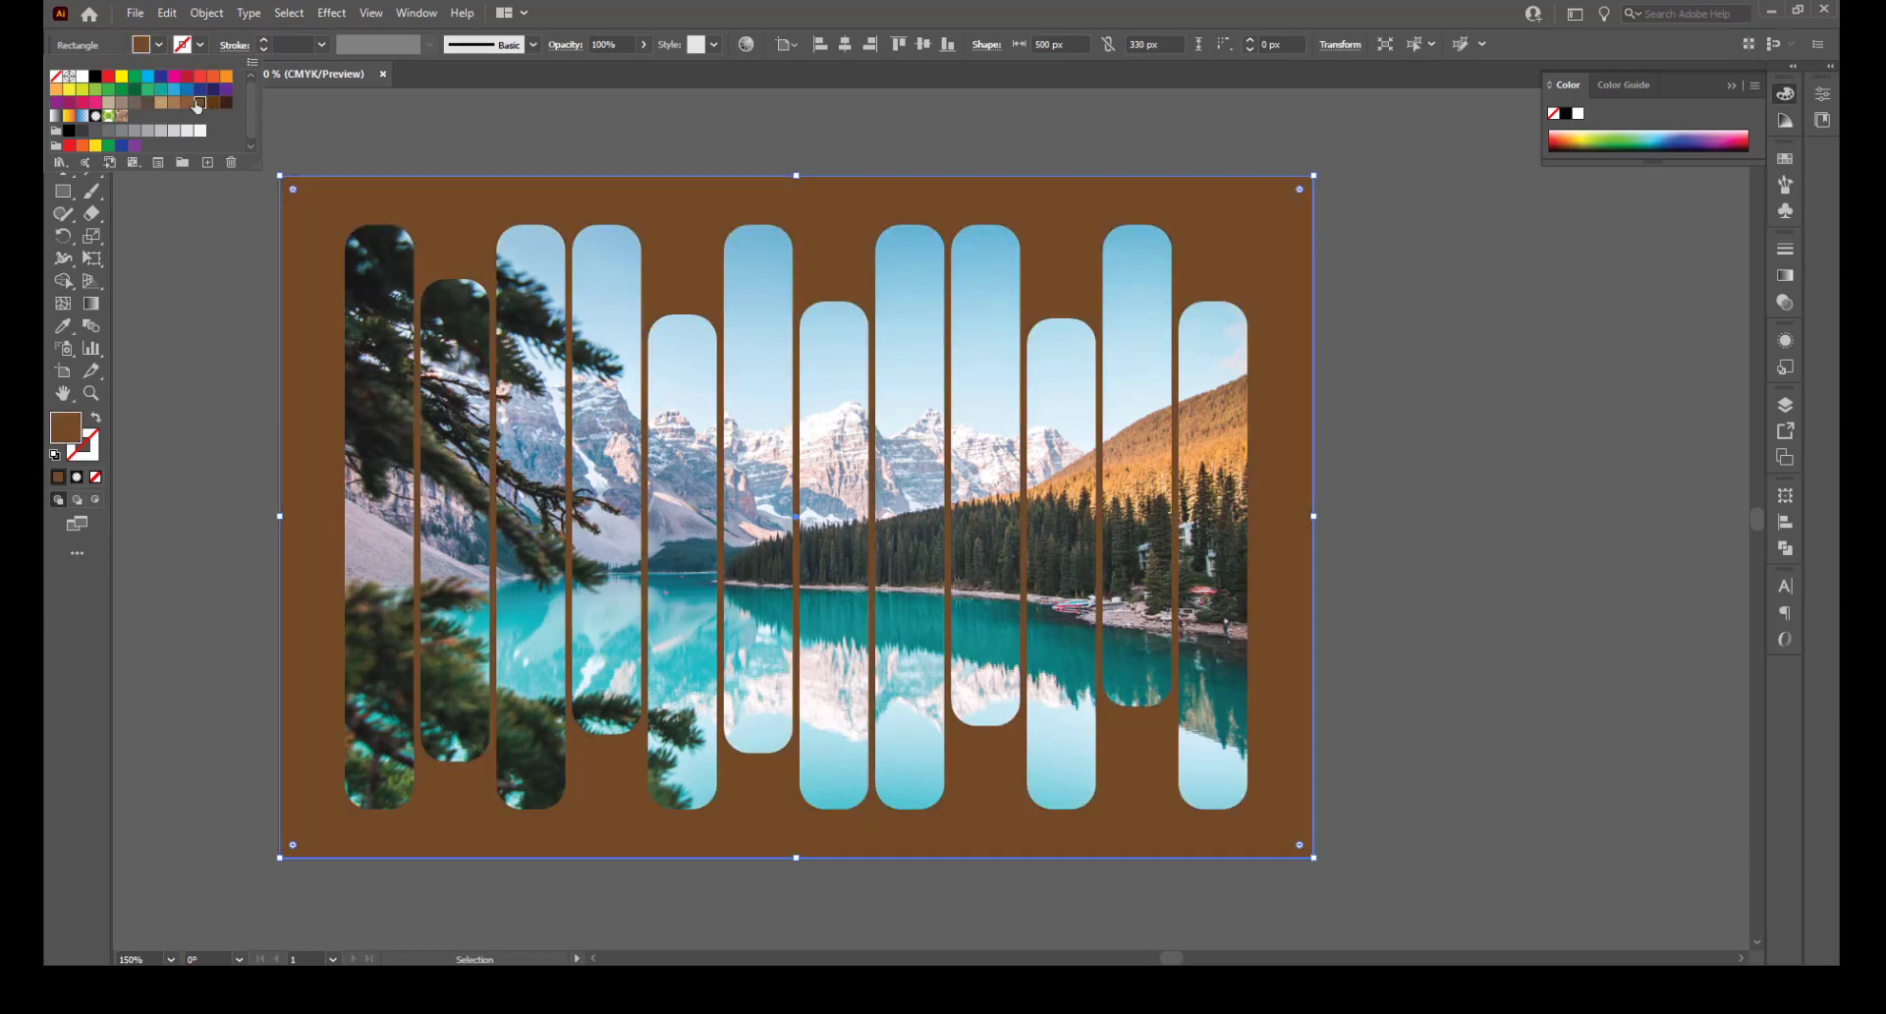
pyautogui.click(174, 103)
pyautogui.click(121, 103)
pyautogui.click(83, 103)
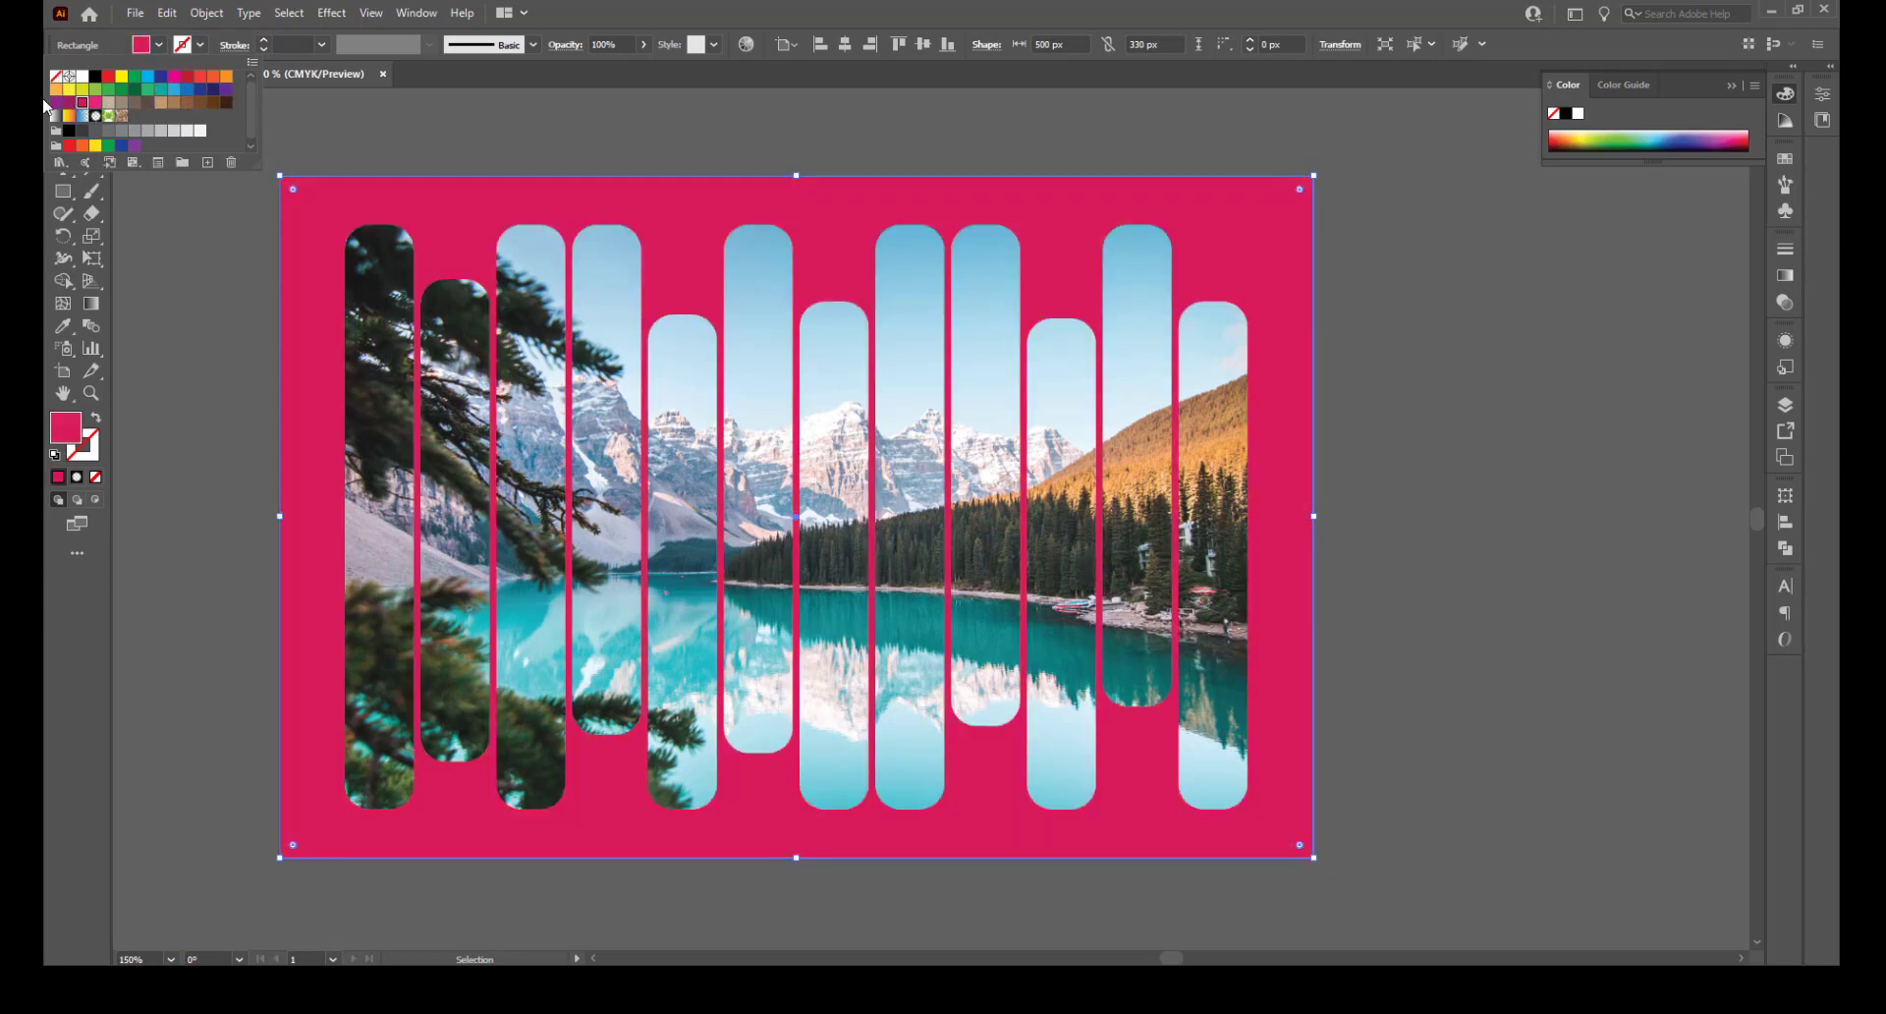
pyautogui.click(96, 75)
pyautogui.click(122, 78)
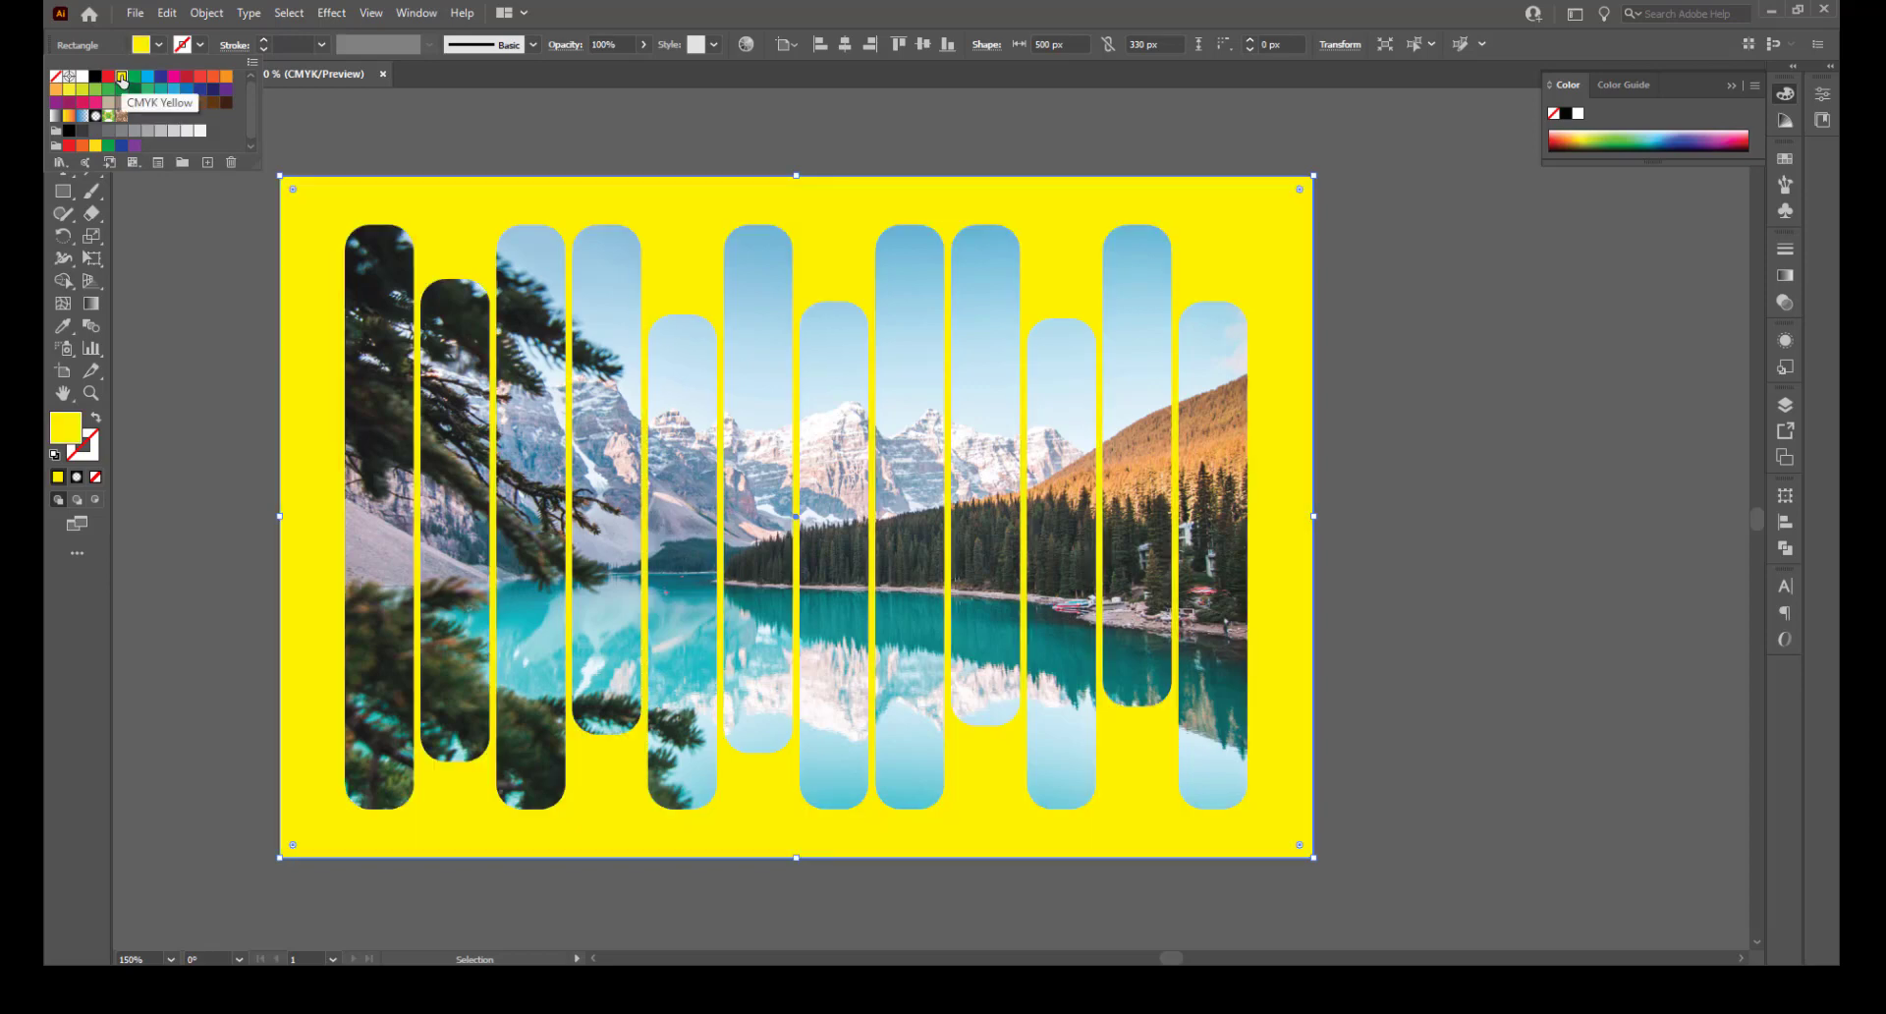
pyautogui.click(174, 78)
pyautogui.click(199, 77)
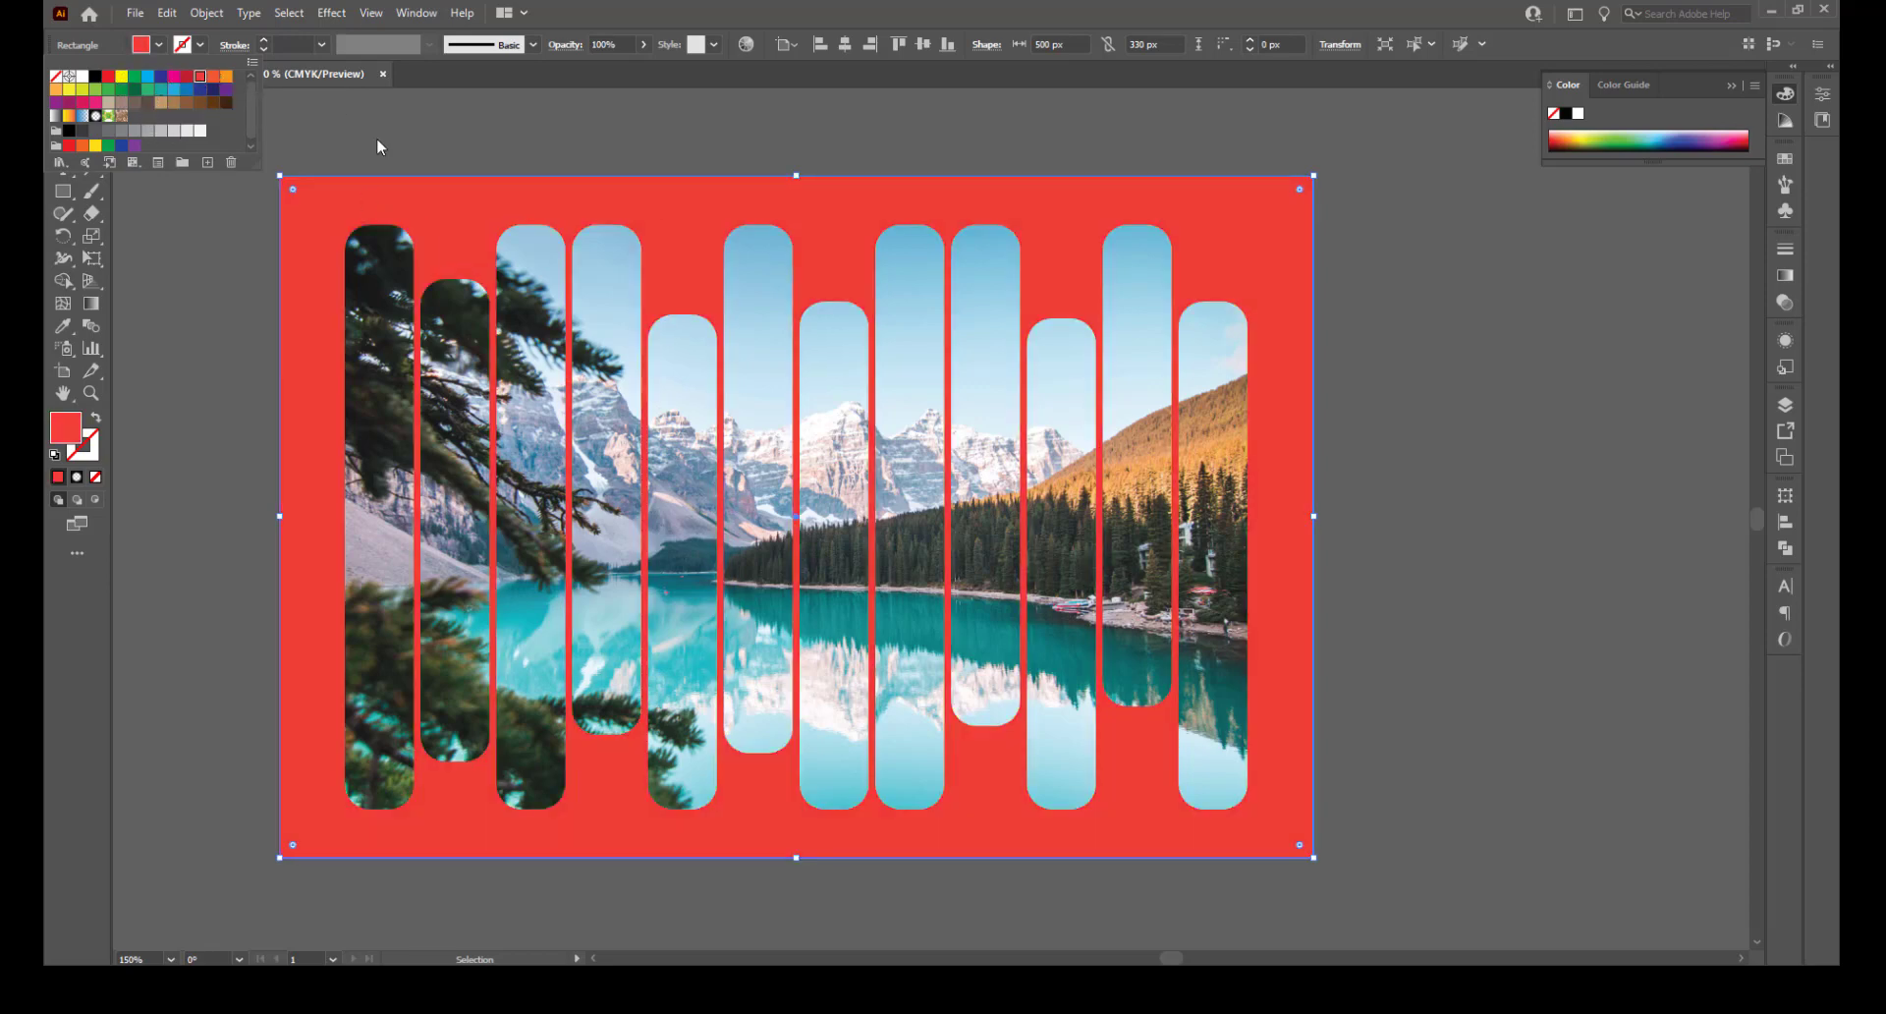
pyautogui.click(225, 78)
pyautogui.click(120, 103)
pyautogui.click(160, 102)
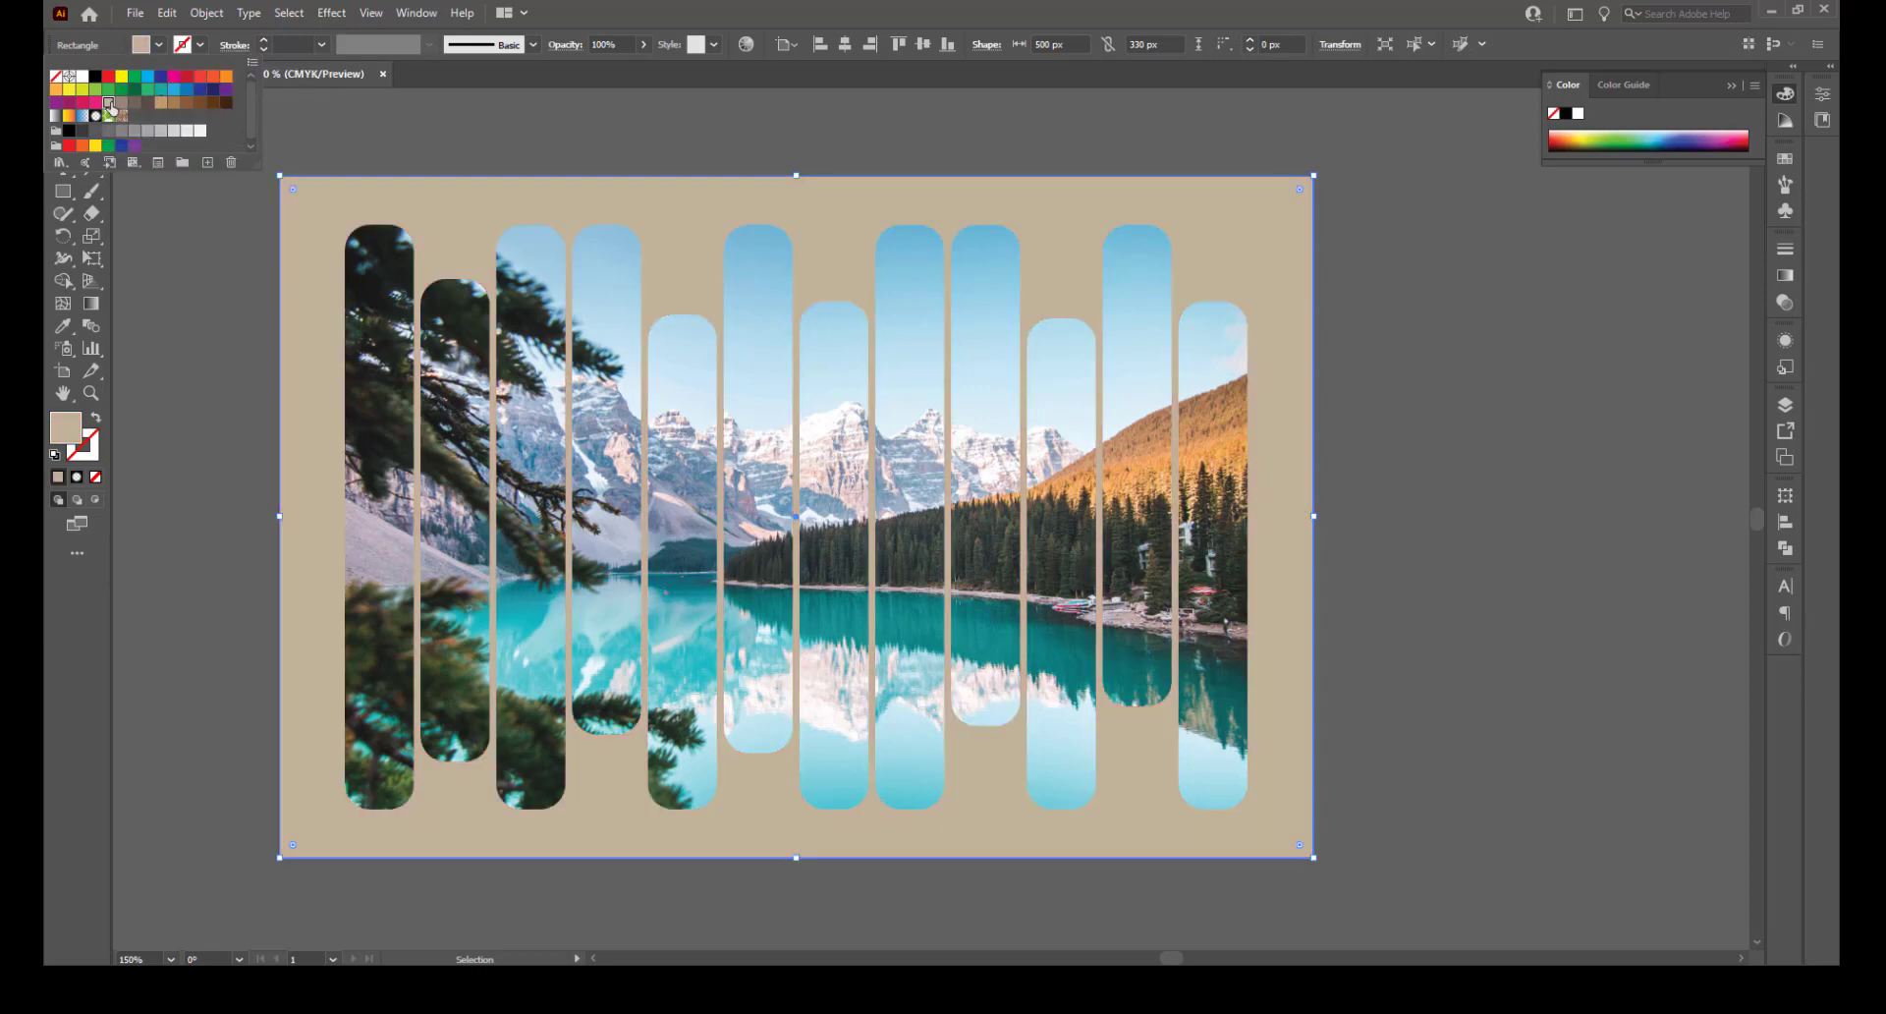
pyautogui.click(187, 102)
pyautogui.click(212, 102)
pyautogui.click(134, 76)
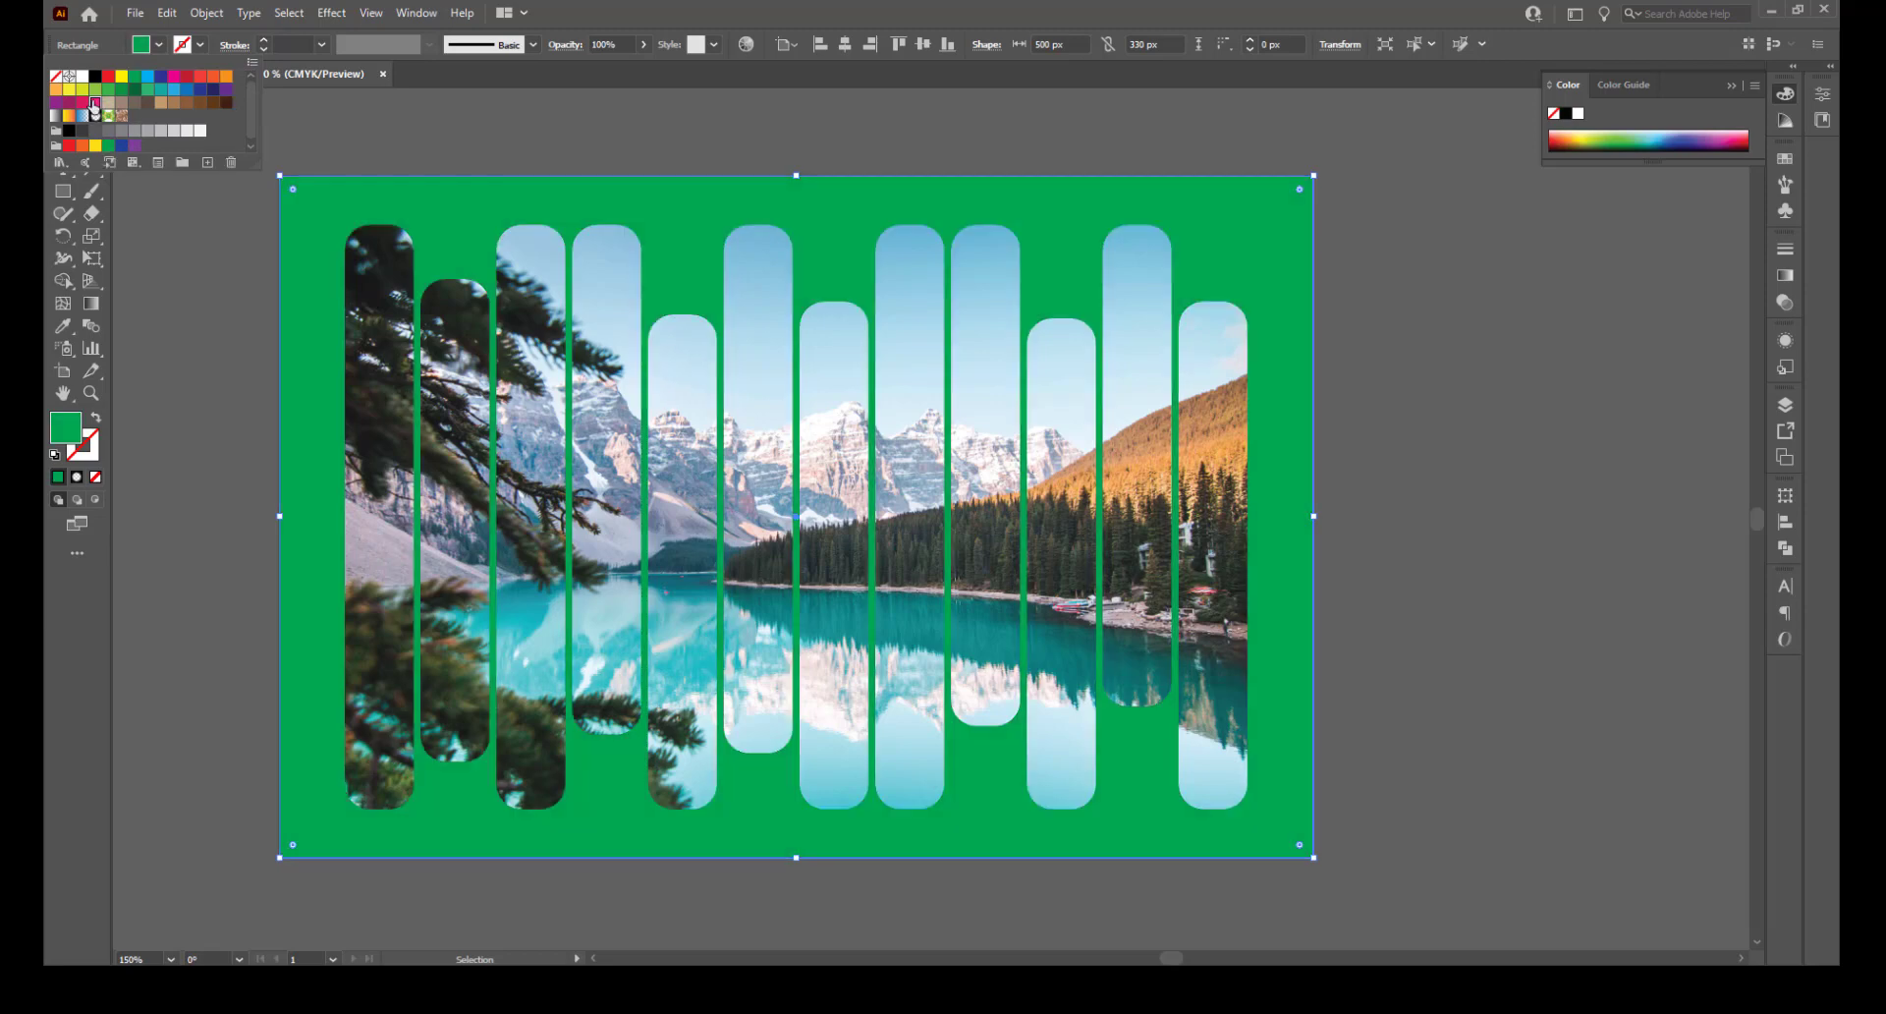
# Fill the background rectangle with the pink swatch C=10 M=100 Y=50 K=0 and deselect it
pyautogui.click(82, 102)
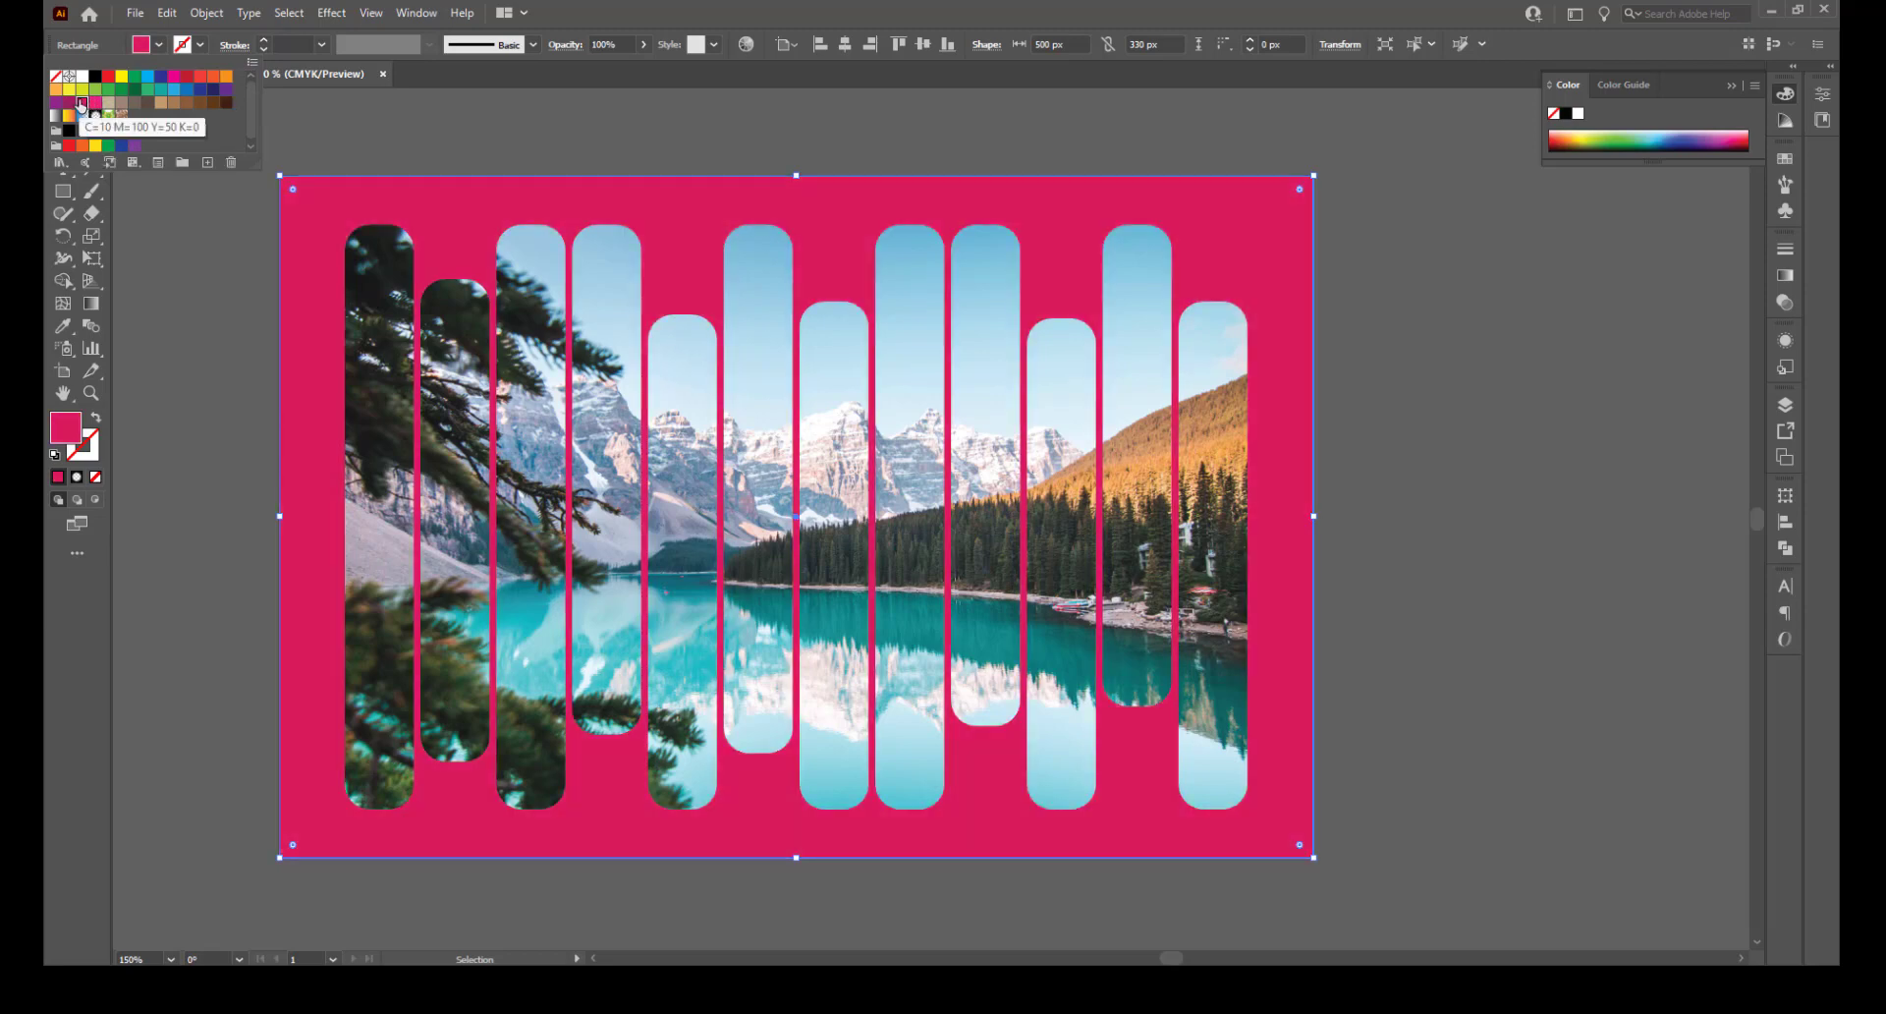
pyautogui.click(530, 118)
pyautogui.click(529, 117)
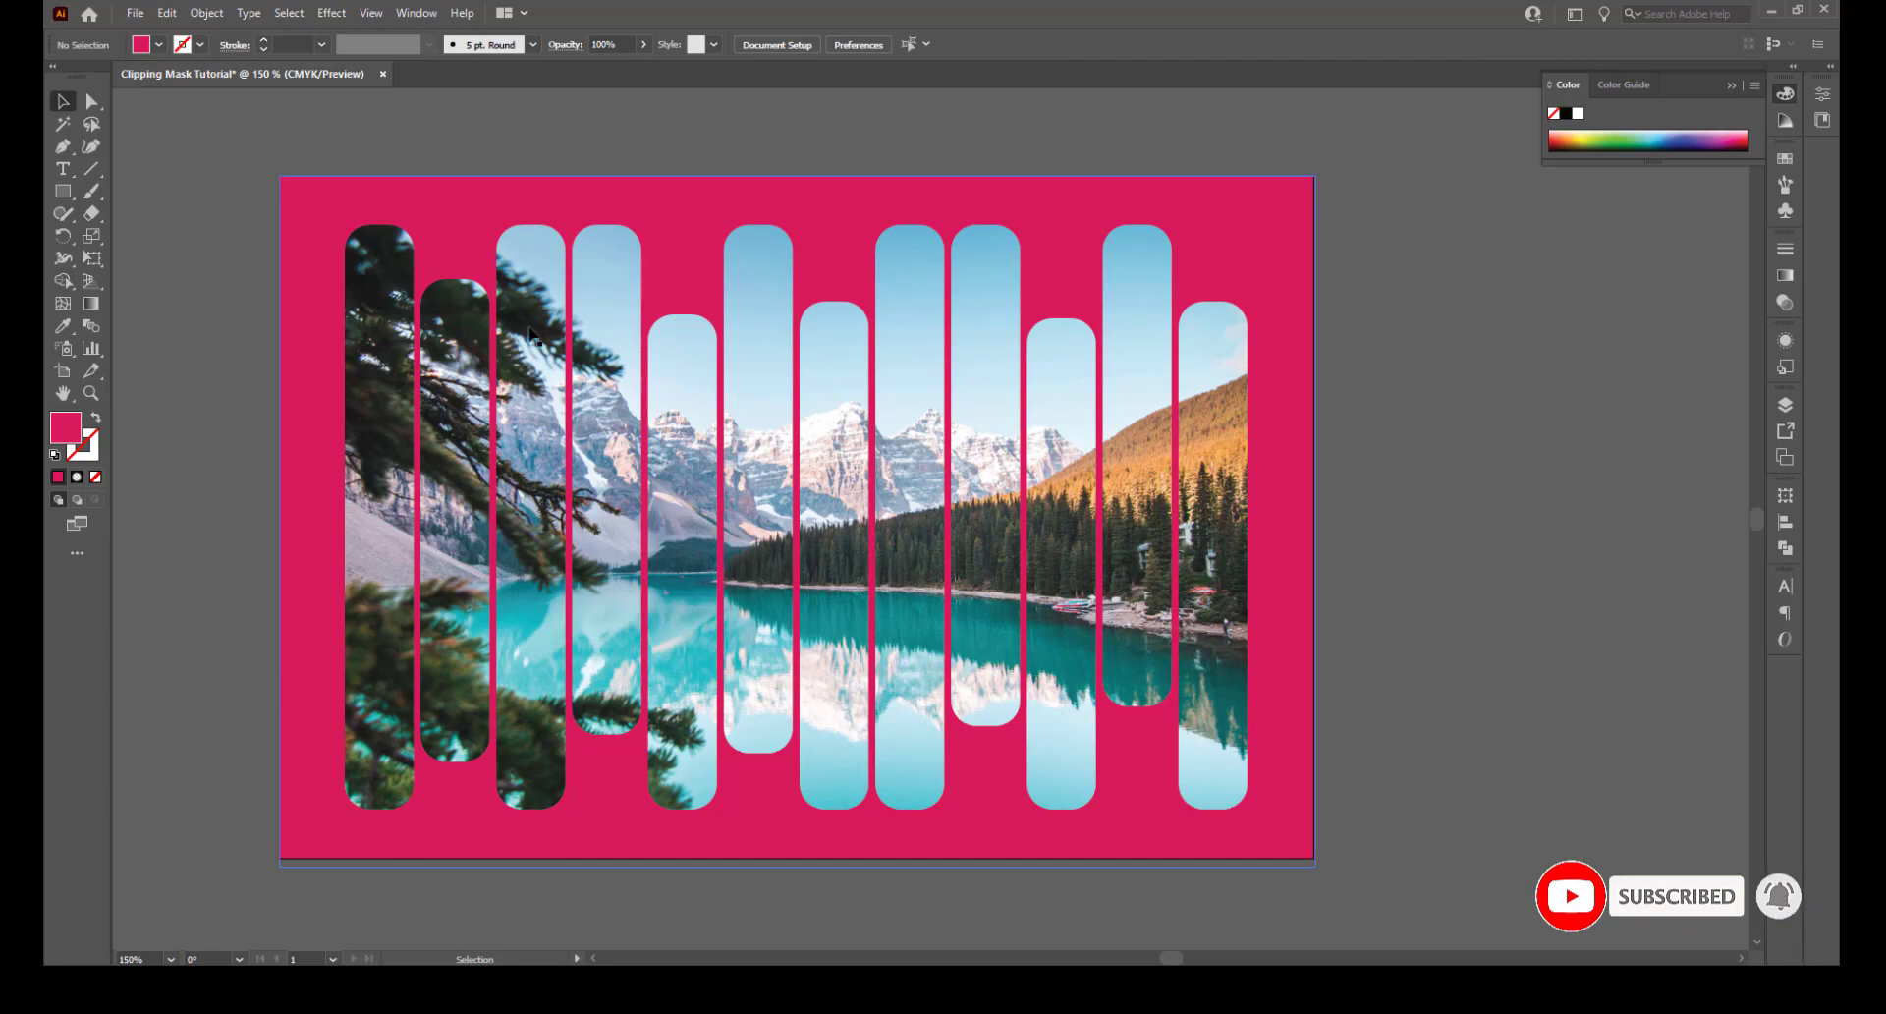
pyautogui.click(297, 198)
pyautogui.click(250, 153)
pyautogui.click(304, 194)
pyautogui.click(1444, 444)
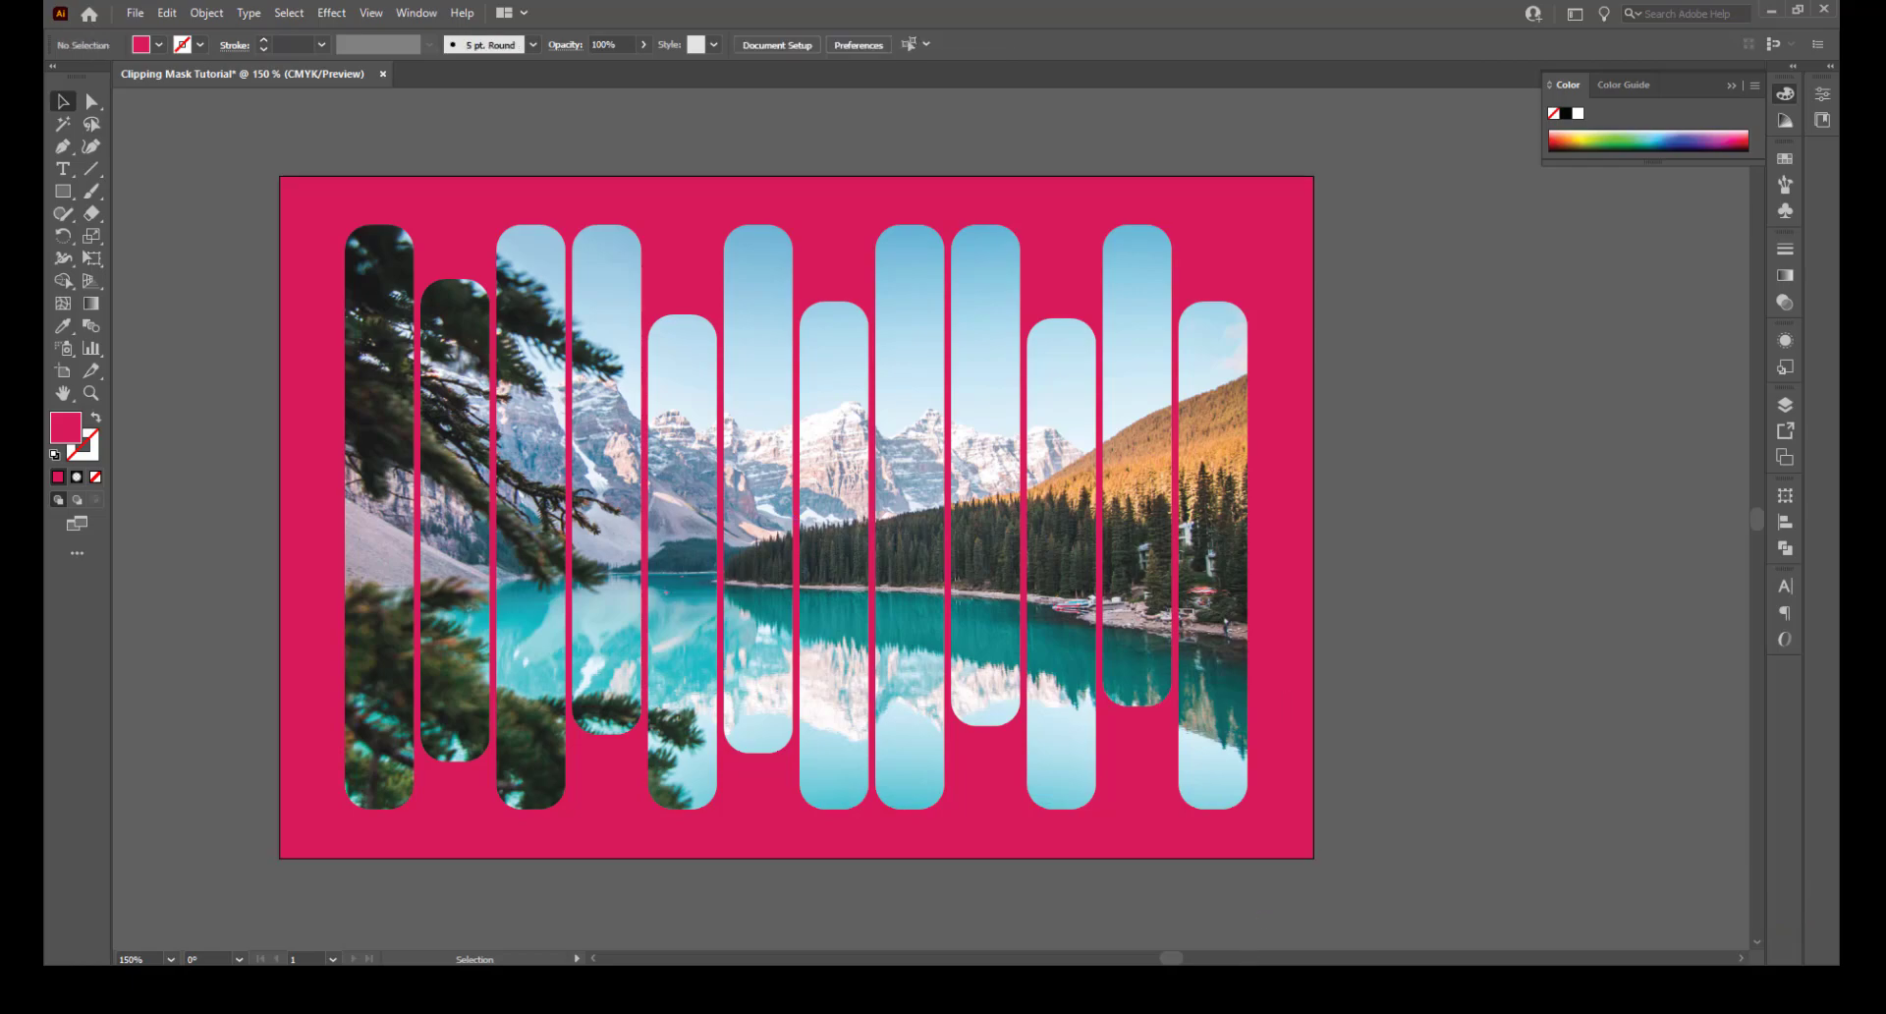